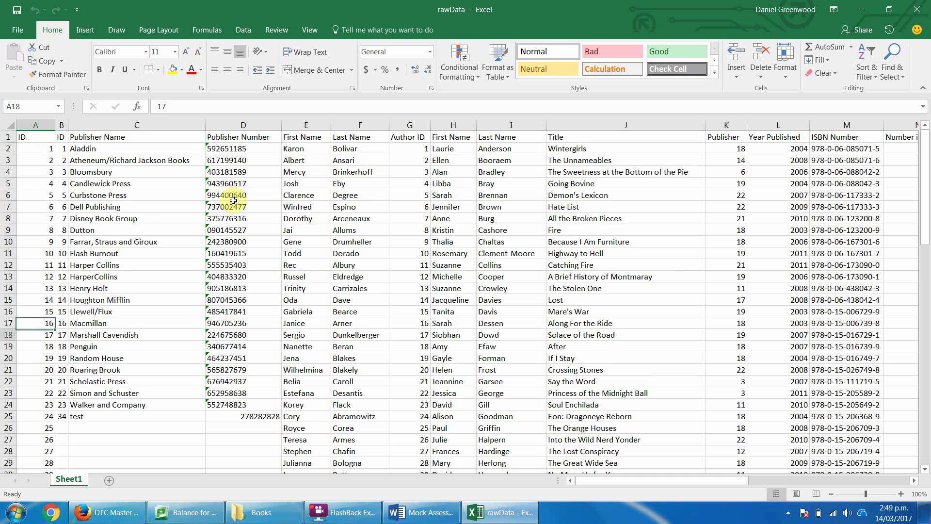
Select the First Name and Last Name columns on Sheet1.
key(Up)
key(Up)
key(Up)
key(Up)
key(Up)
key(Up)
key(Up)
key(Up)
key(Up)
key(Up)
key(Up)
key(Up)
key(Up)
key(Up)
key(Up)
key(Up)
key(Up)
key(Up)
key(Up)
key(Up)
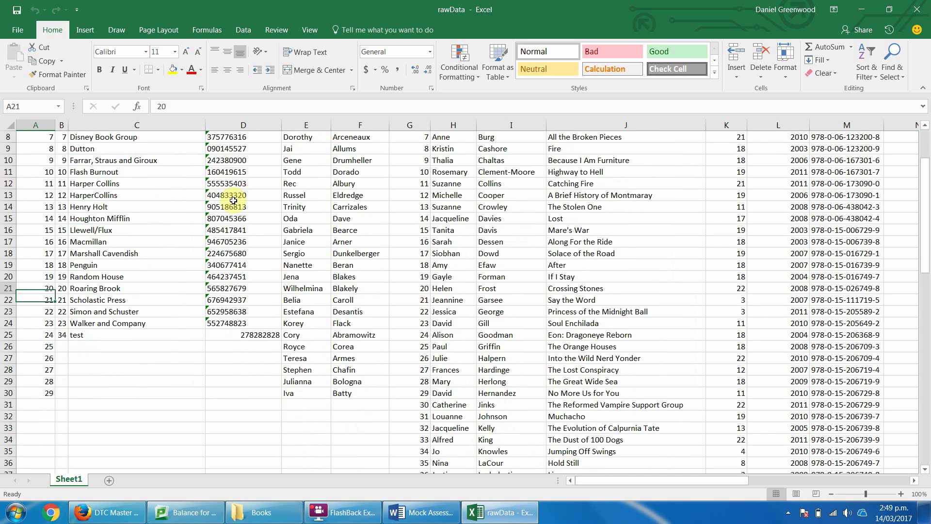
key(Right)
key(Right)
key(Right)
key(Right)
key(Right)
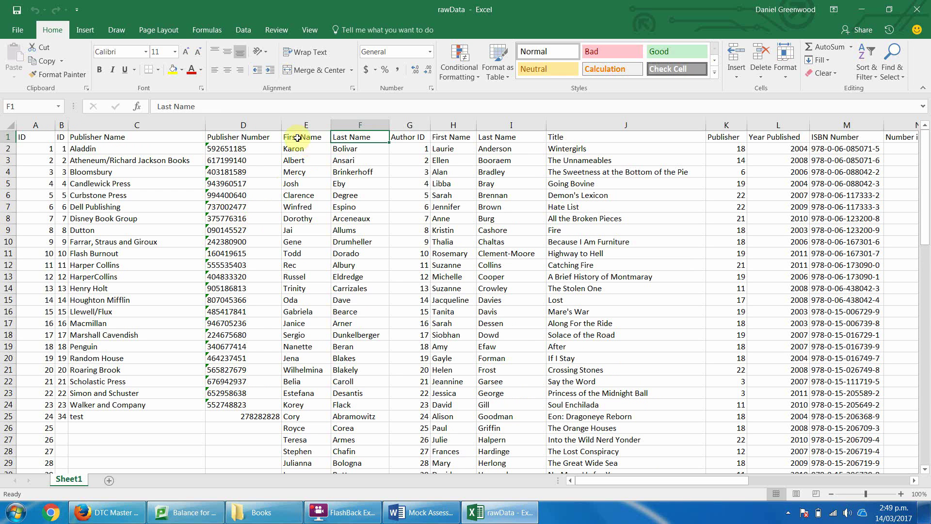
drag(297, 125, 359, 125)
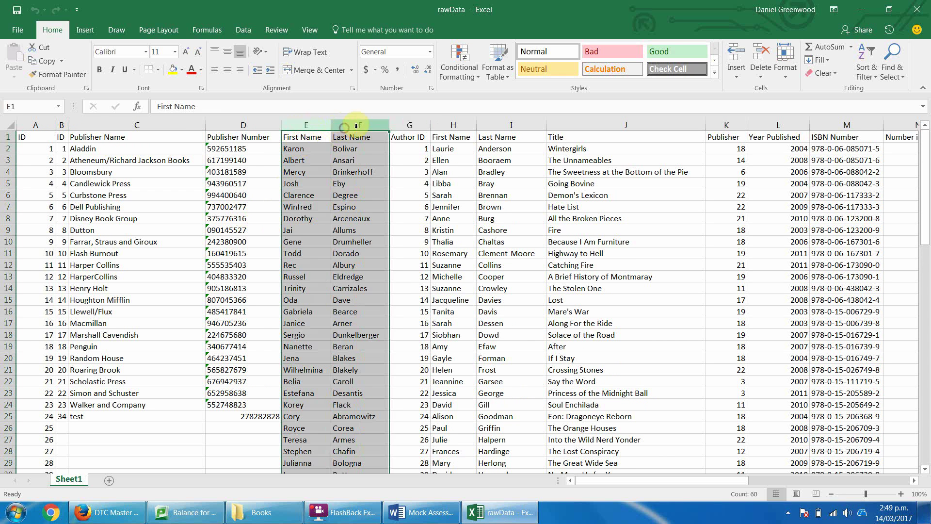
drag(450, 123, 511, 125)
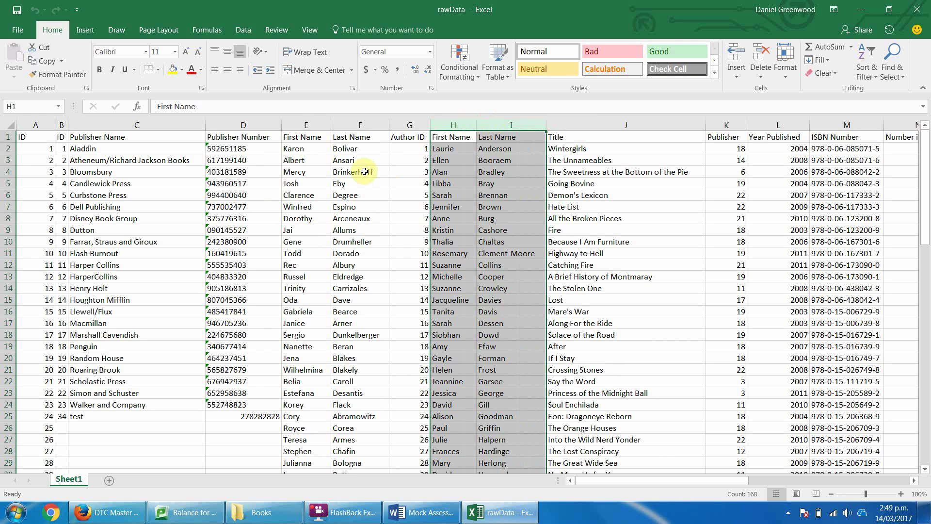
drag(298, 122, 360, 125)
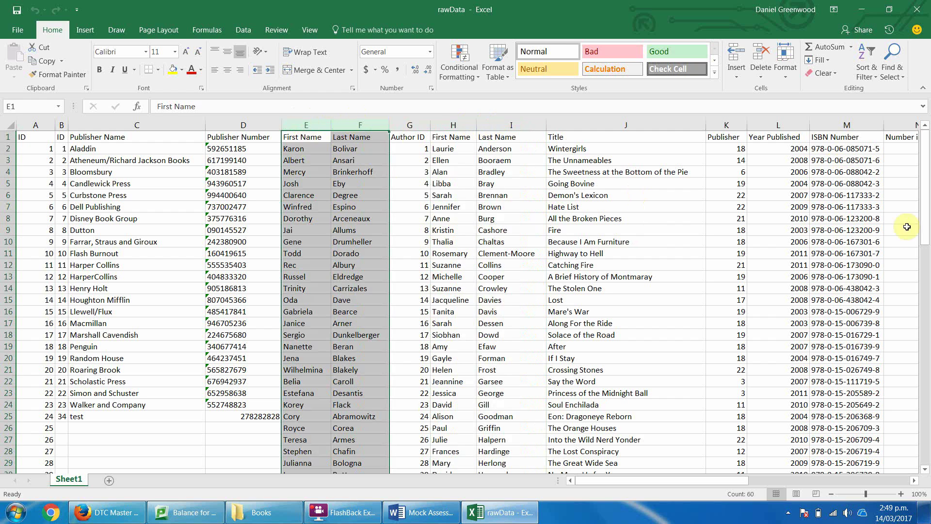
drag(927, 199, 927, 162)
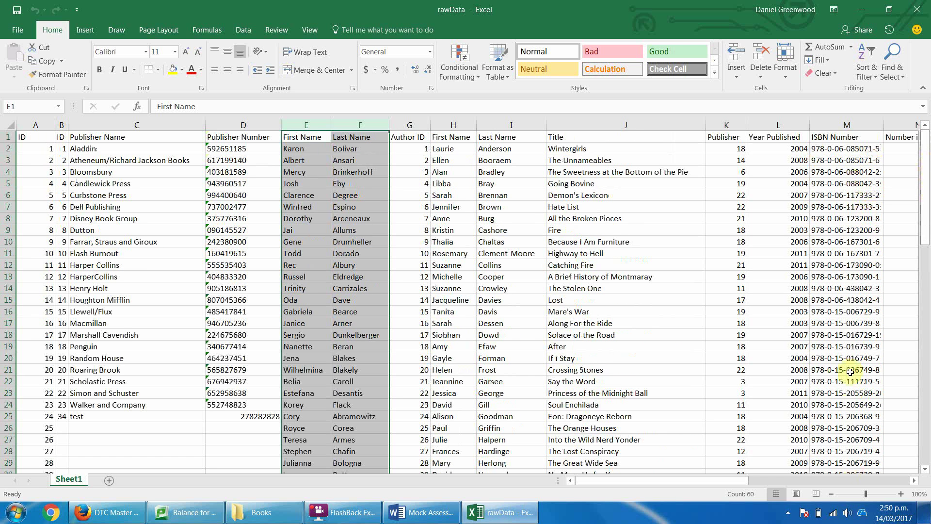
Rename Sheet1 to Books and add a new sheet named Customers.
double_click(66, 479)
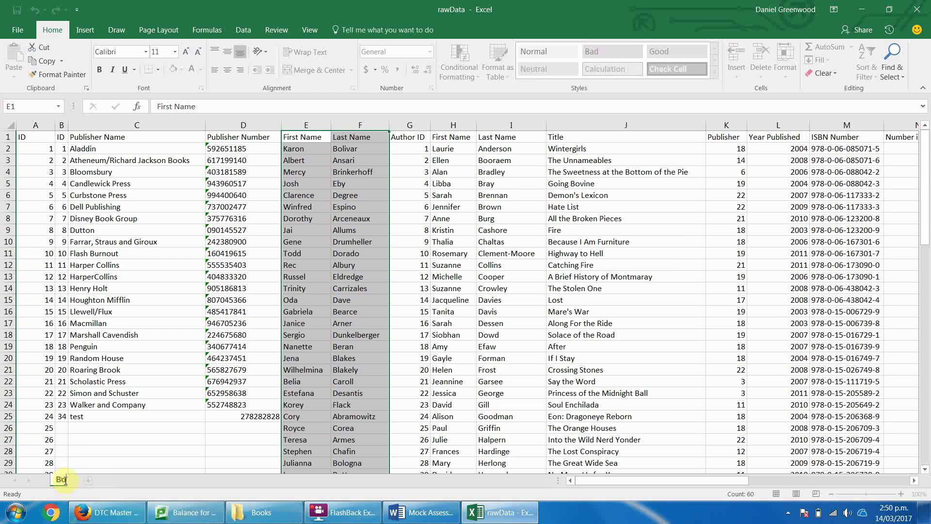
text(Books)
key(Return)
click(105, 481)
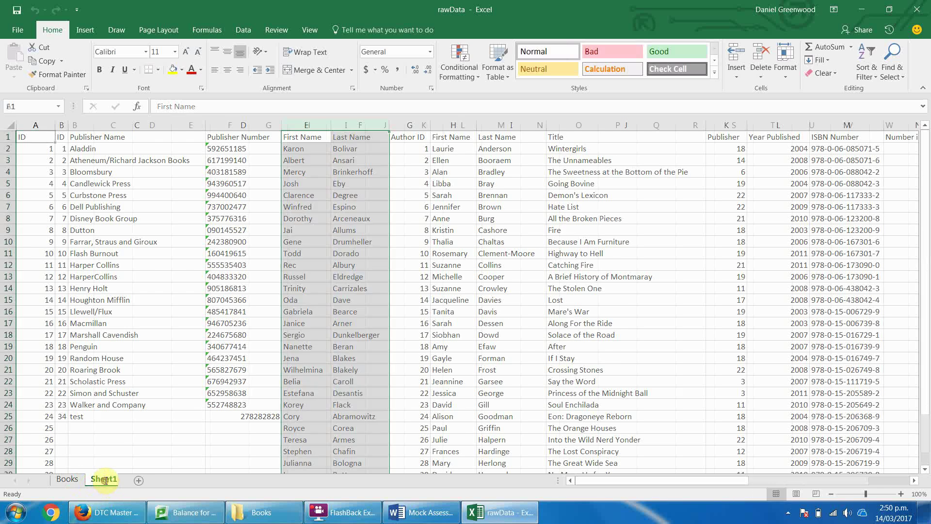
double_click(105, 480)
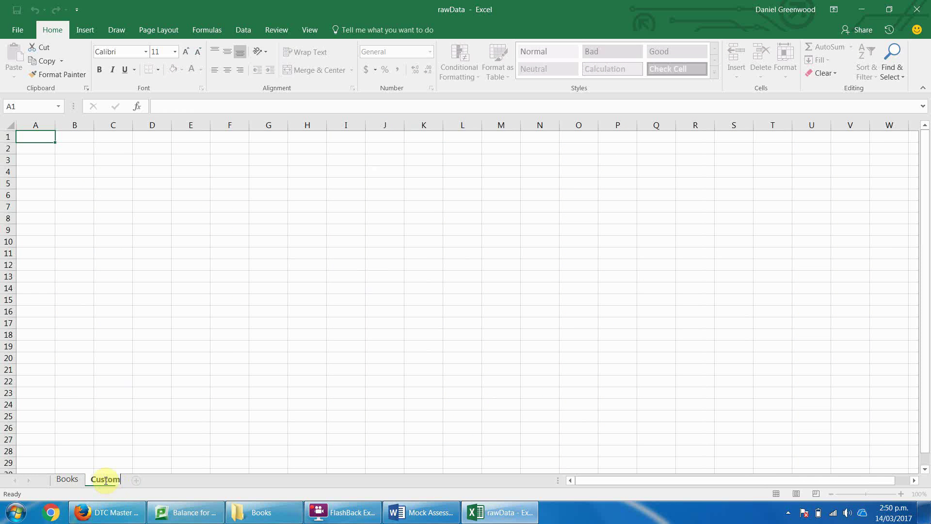
key(Return)
Insert the First Name and Last Name columns at Customers column A and bold the header row.
click(73, 479)
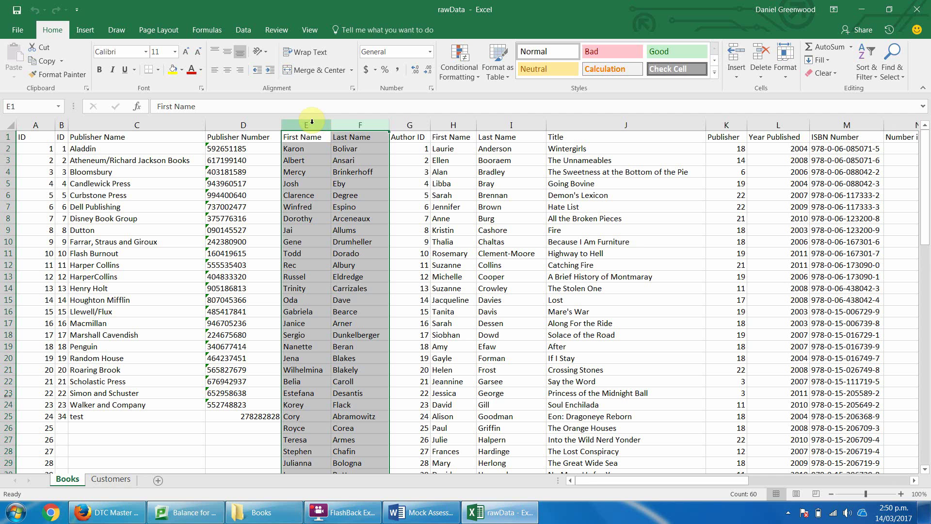
key(ctrl+c)
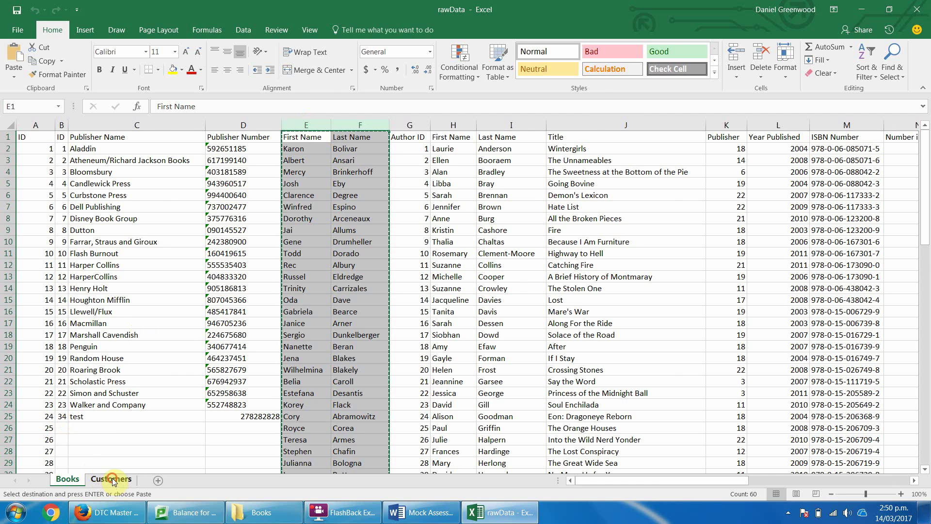
click(111, 479)
right_click(48, 124)
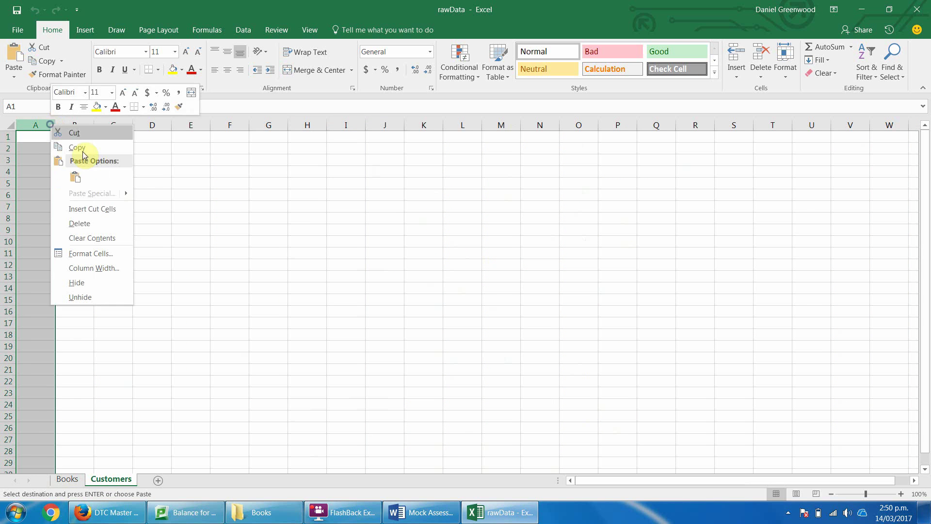
click(90, 208)
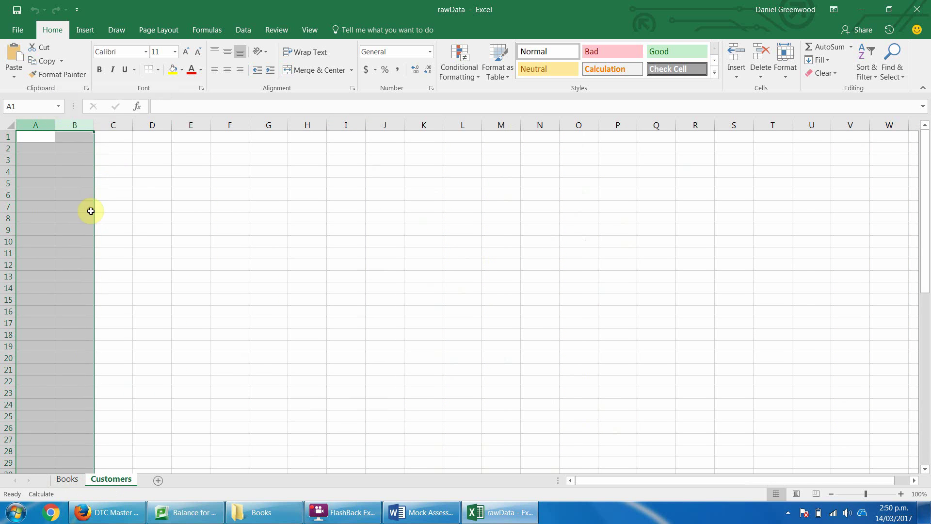
click(4, 136)
key(ctrl+b)
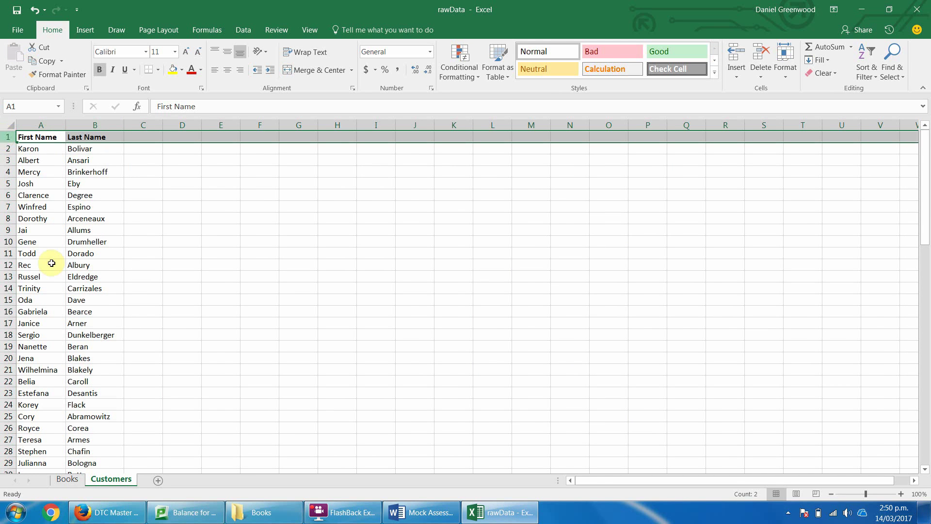
Delete the now-empty columns E and F on the Books sheet.
click(68, 480)
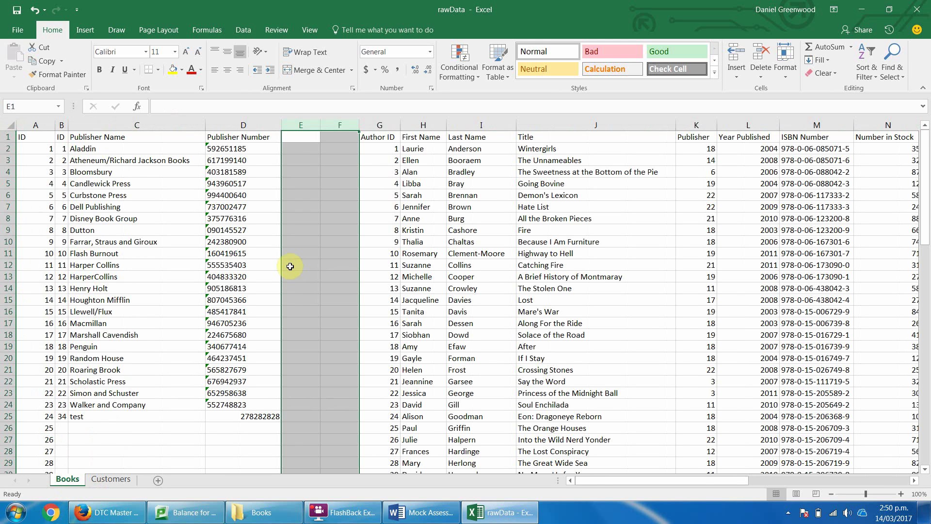
right_click(300, 122)
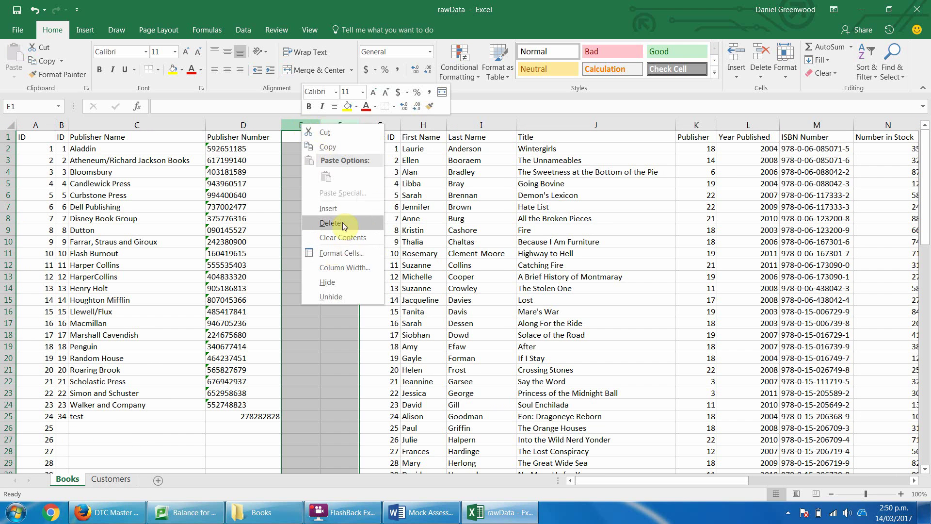
click(341, 222)
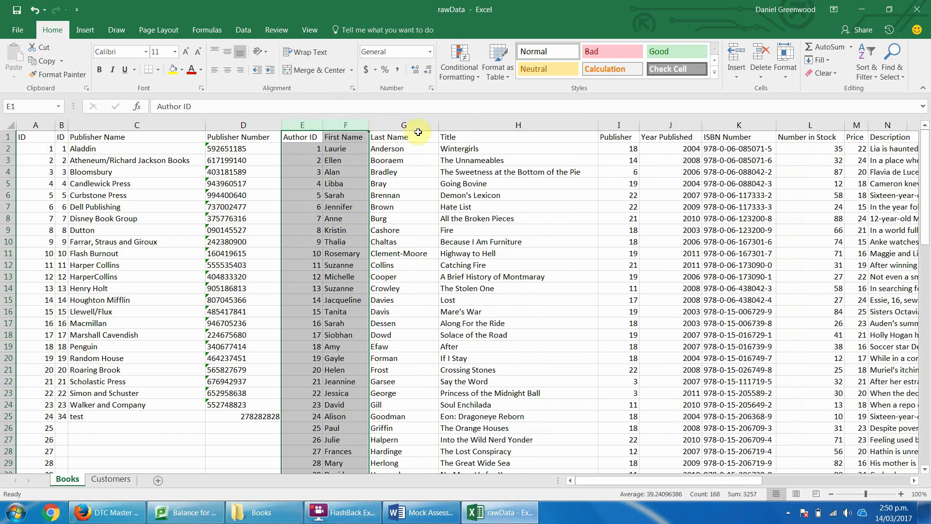
Cut the Address through Credit Card No. columns and paste them into Customers at C1.
click(468, 125)
key(Right)
key(Right)
key(Right)
key(Right)
key(Right)
key(Right)
key(Right)
key(Right)
key(Right)
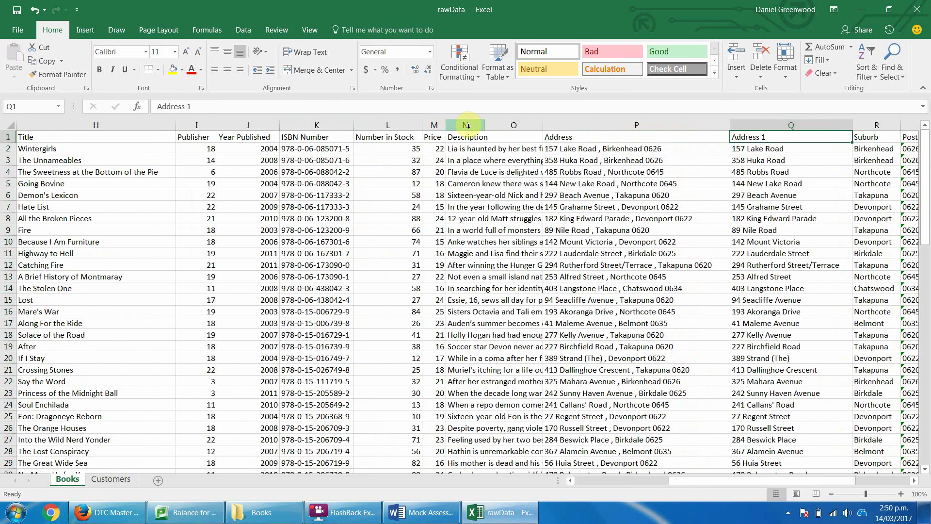
key(Right)
key(Right)
key(Right)
key(Right)
key(Right)
key(Right)
key(Right)
key(Right)
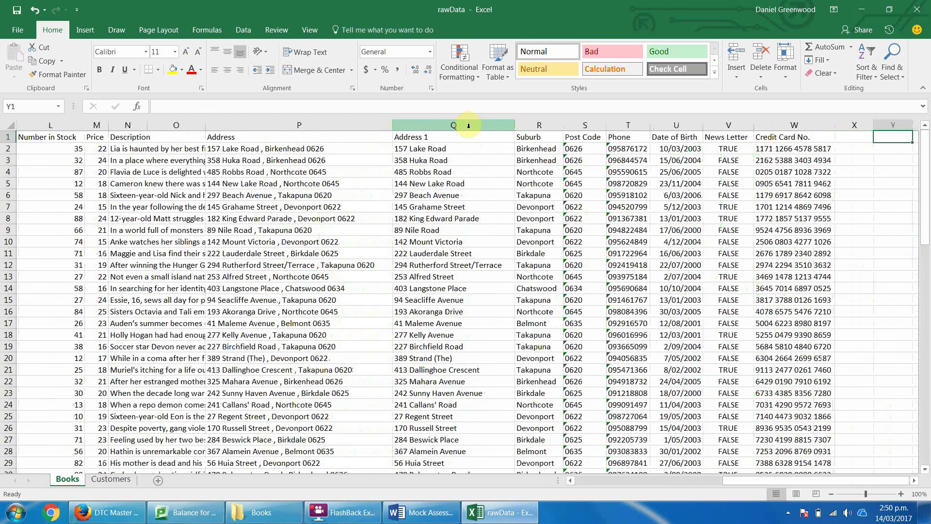
drag(454, 125, 684, 125)
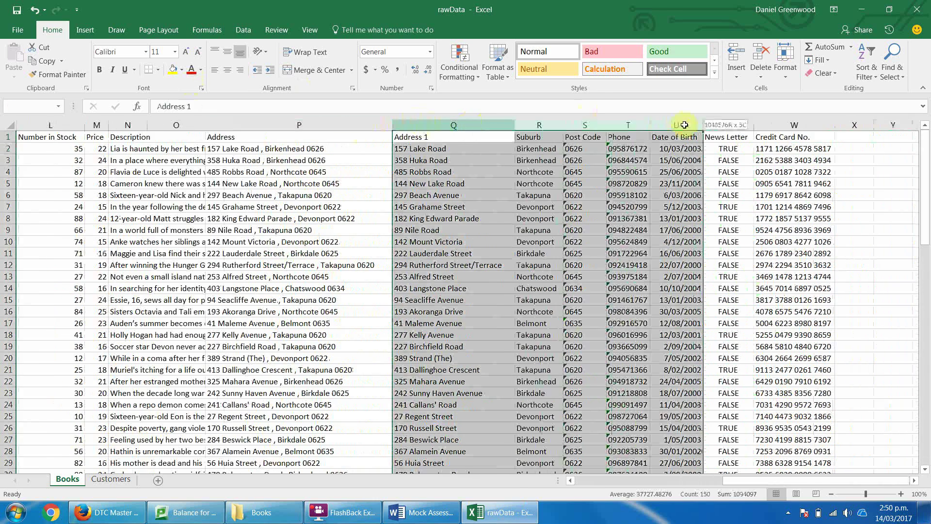
drag(215, 124, 804, 125)
key(ctrl+x)
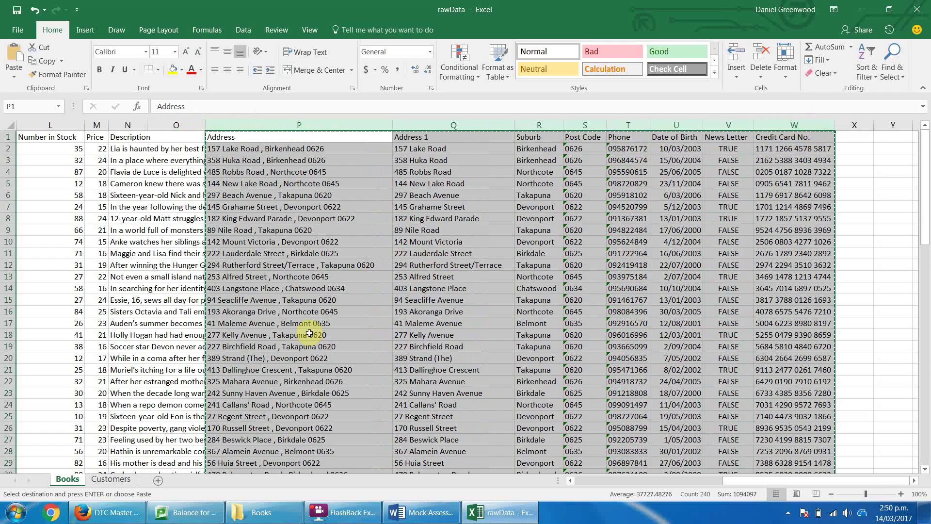
click(105, 480)
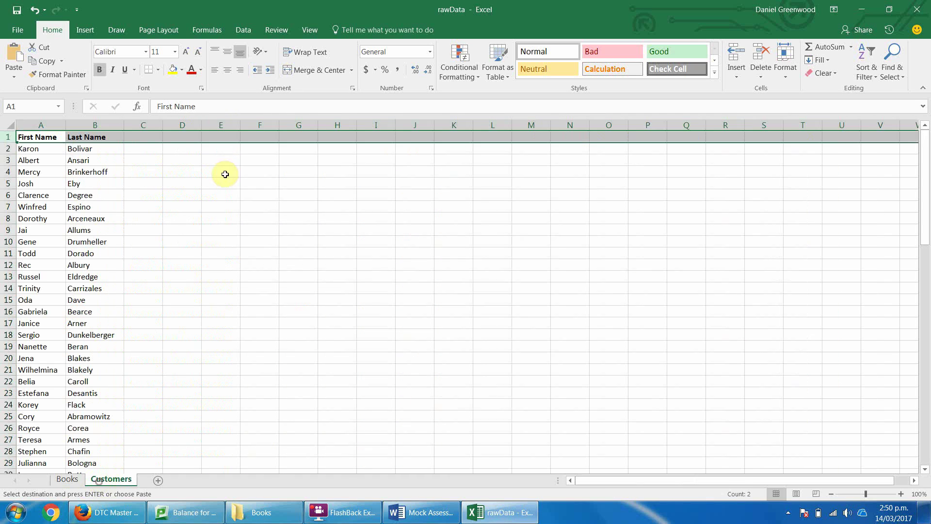
click(153, 124)
key(Return)
Delete the combined Address column C and rename the Address 1 header to Address.
click(149, 148)
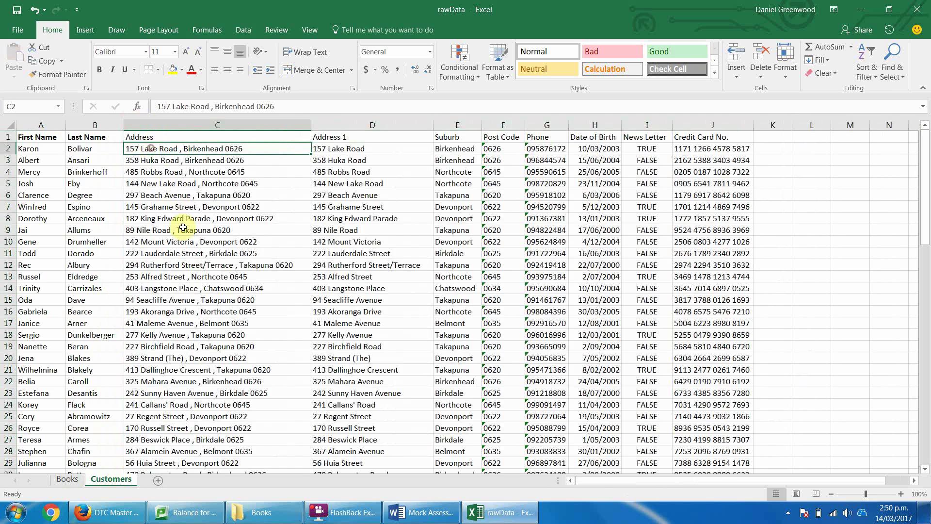
click(213, 135)
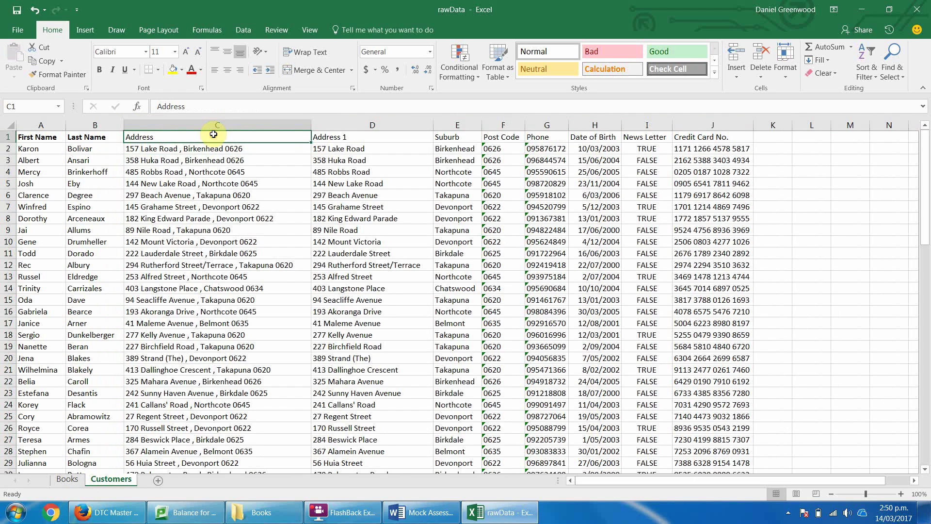
click(327, 124)
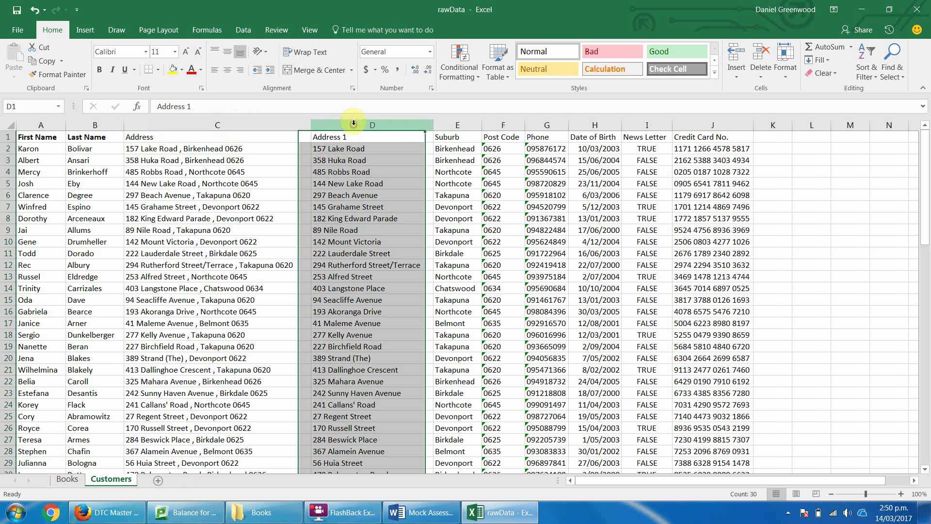
right_click(193, 123)
click(234, 221)
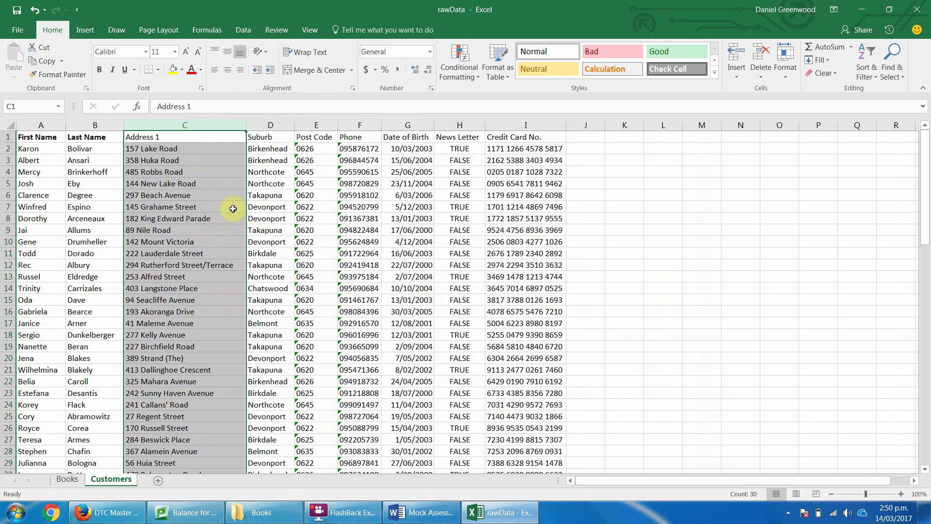
click(165, 137)
click(205, 106)
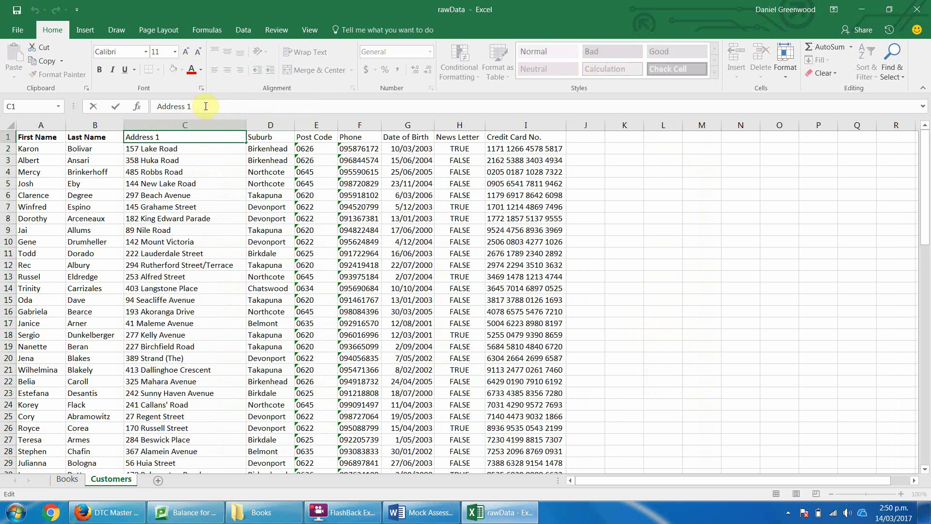
key(Return)
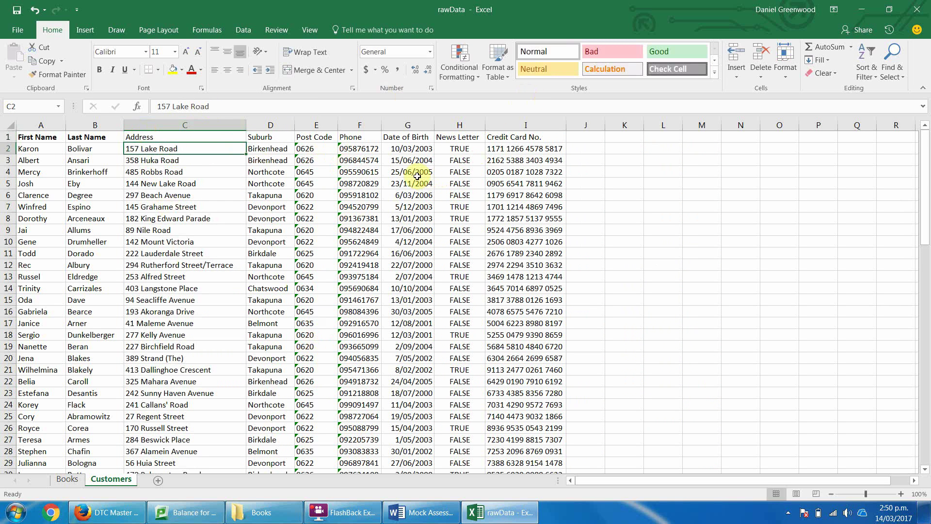
click(6, 136)
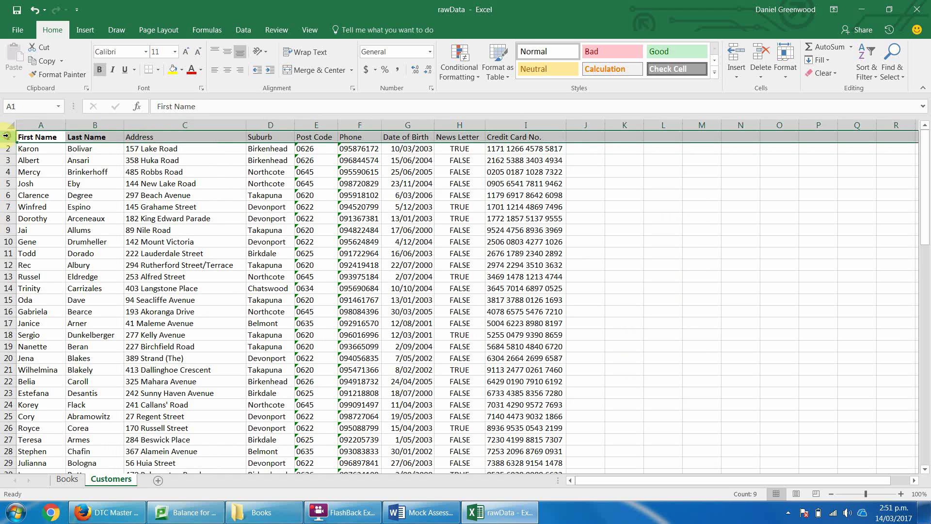
Widen the Phone column on Customers, then go to the top of the Books sheet.
click(249, 296)
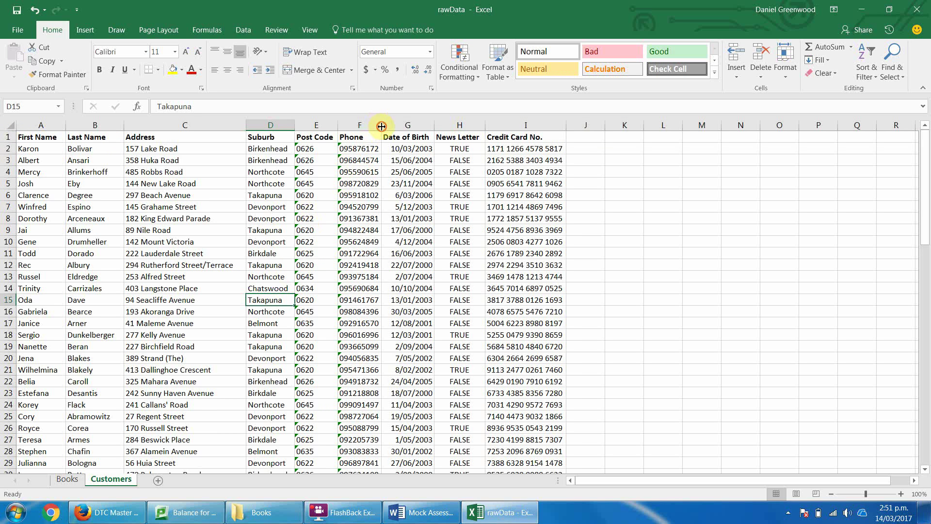
drag(381, 126, 399, 125)
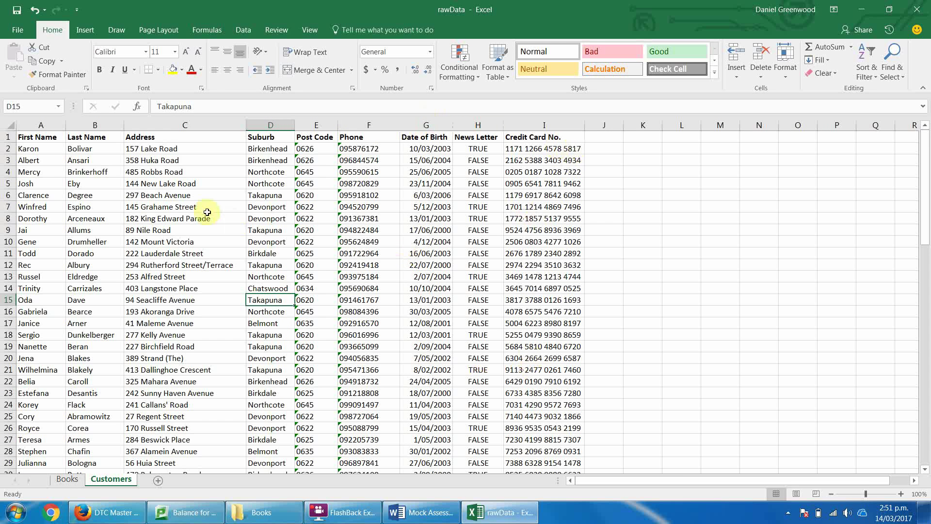
click(67, 479)
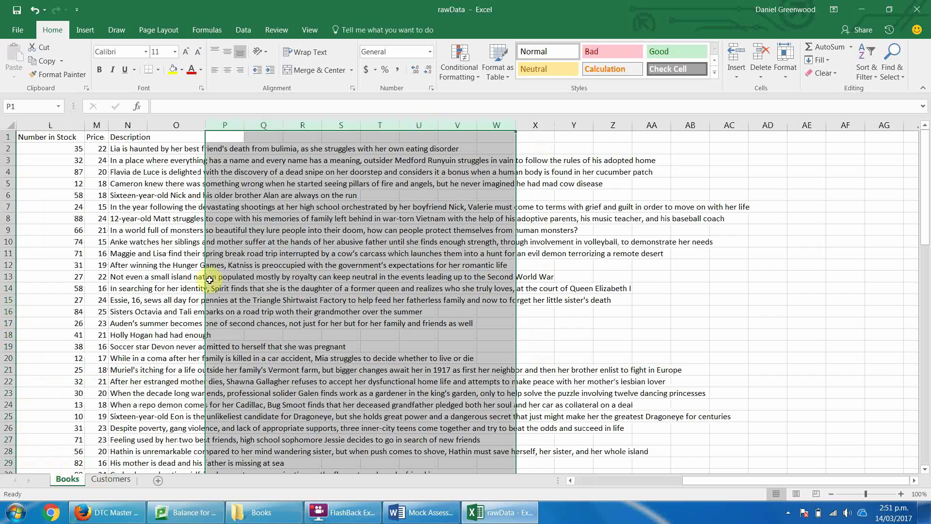
key(ctrl+Home)
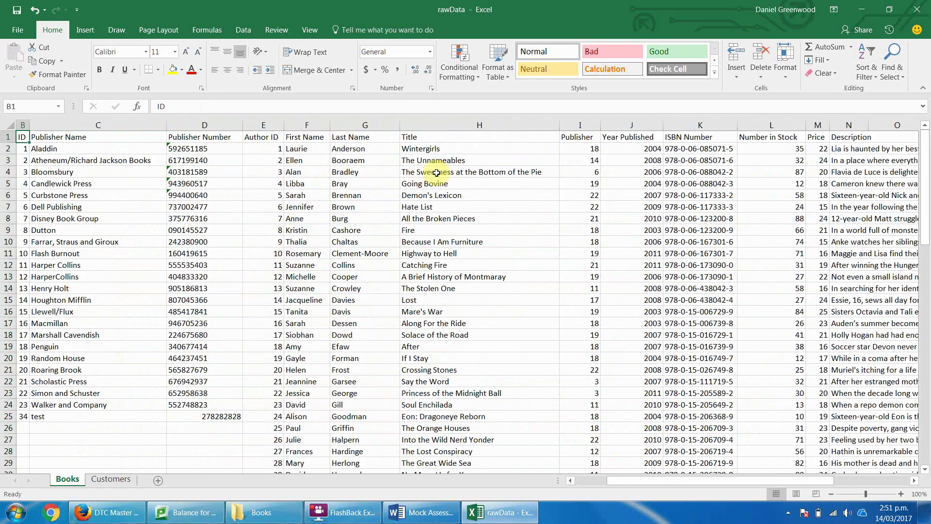
Review the Title and Publisher columns and the publisher values in I2 and I3.
click(462, 122)
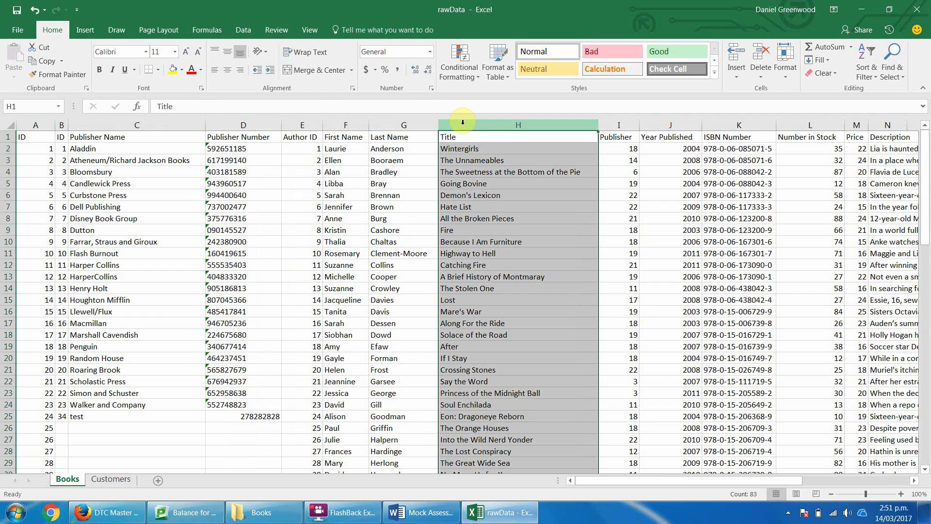
click(623, 124)
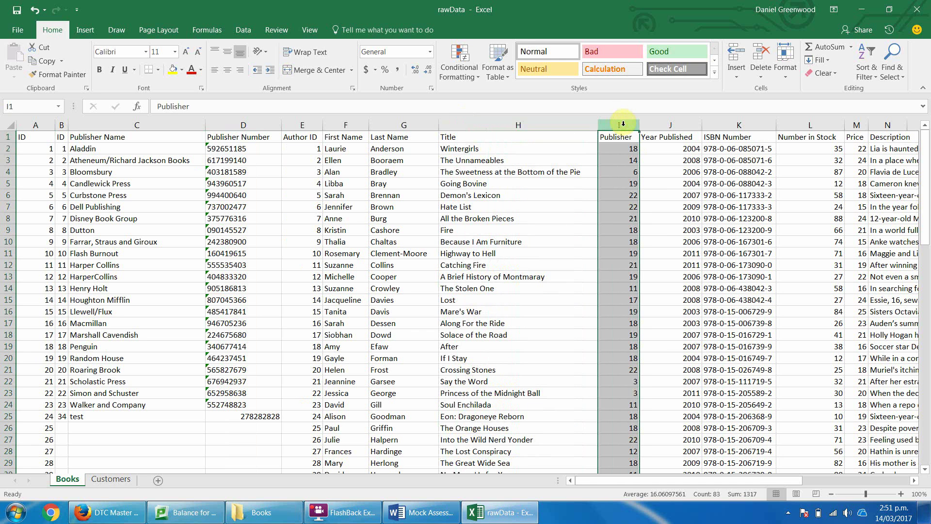
click(619, 150)
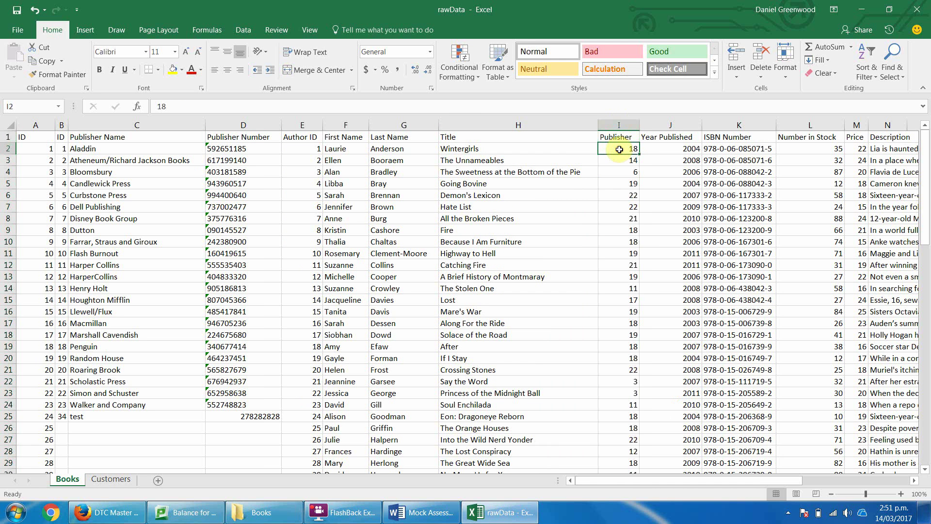
click(619, 129)
click(618, 160)
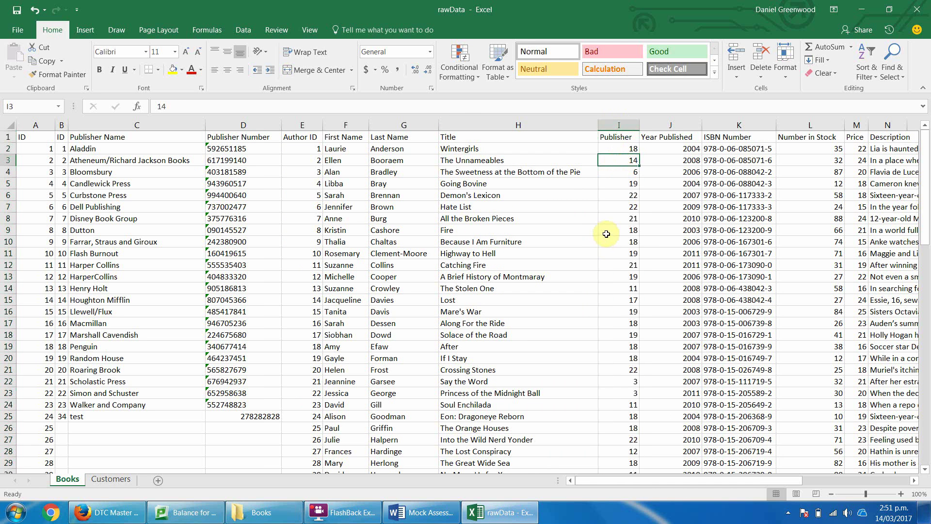
Select and cut the Publisher Name and Publisher Number columns from Books.
click(238, 125)
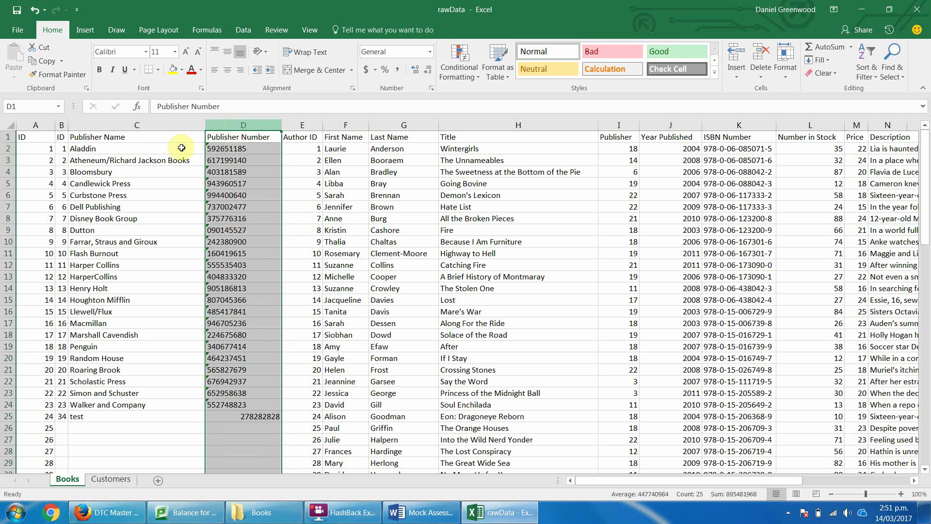
click(128, 125)
drag(124, 125, 233, 126)
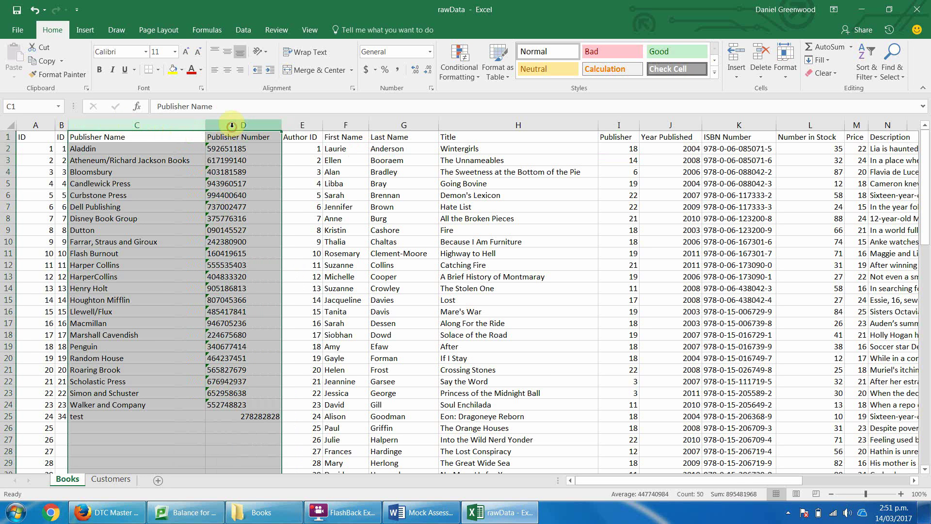
key(ctrl+c)
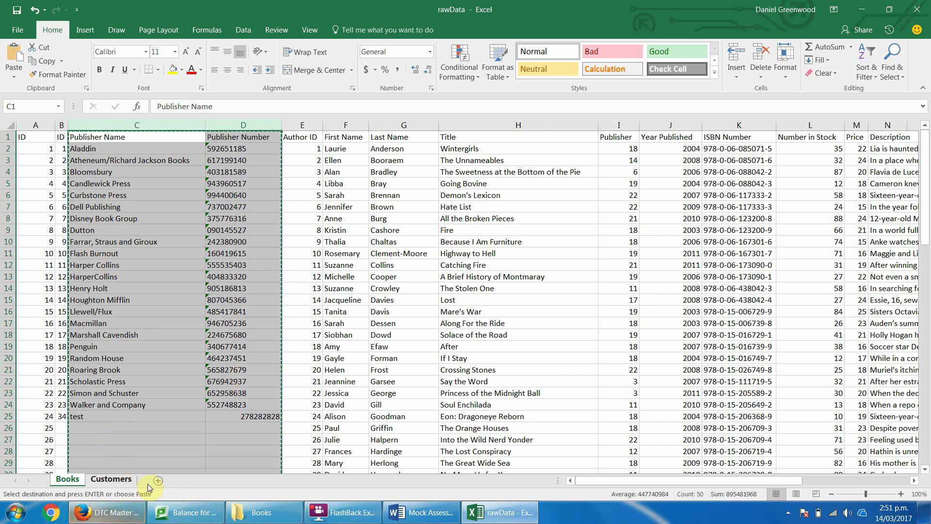
Add a new sheet named Publishers and insert the cut publisher columns at column A.
click(158, 481)
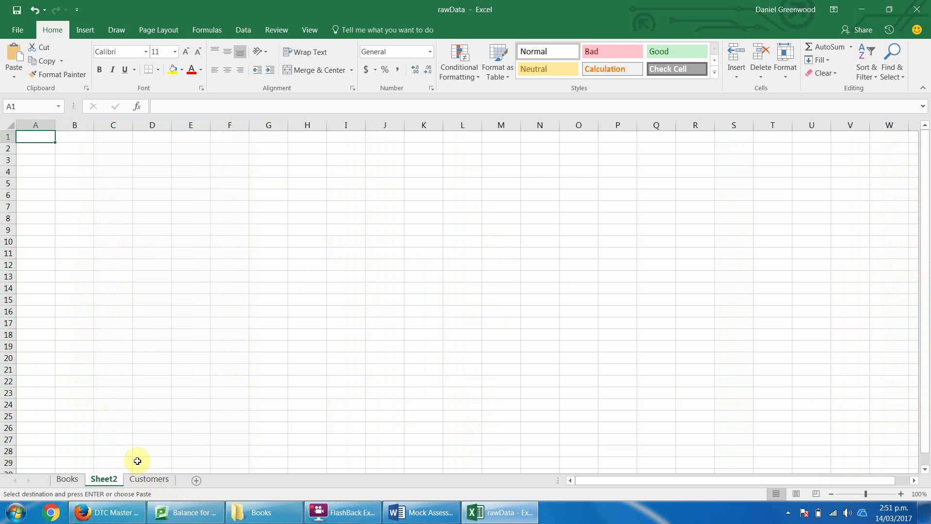
double_click(111, 480)
text(Publishers)
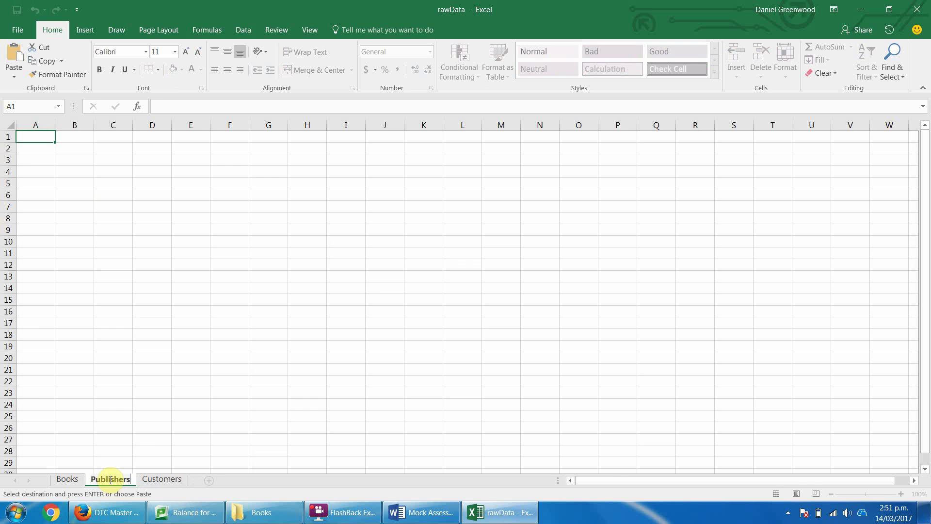
key(Return)
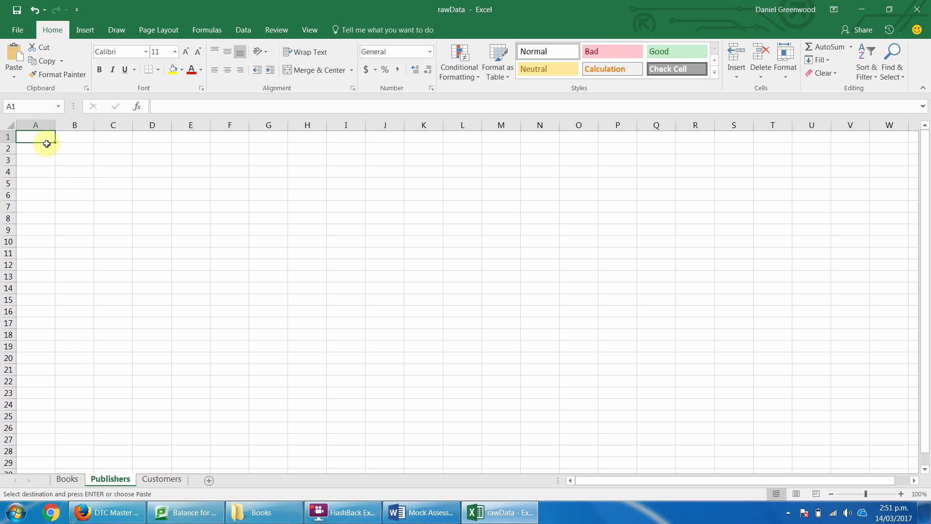
right_click(31, 123)
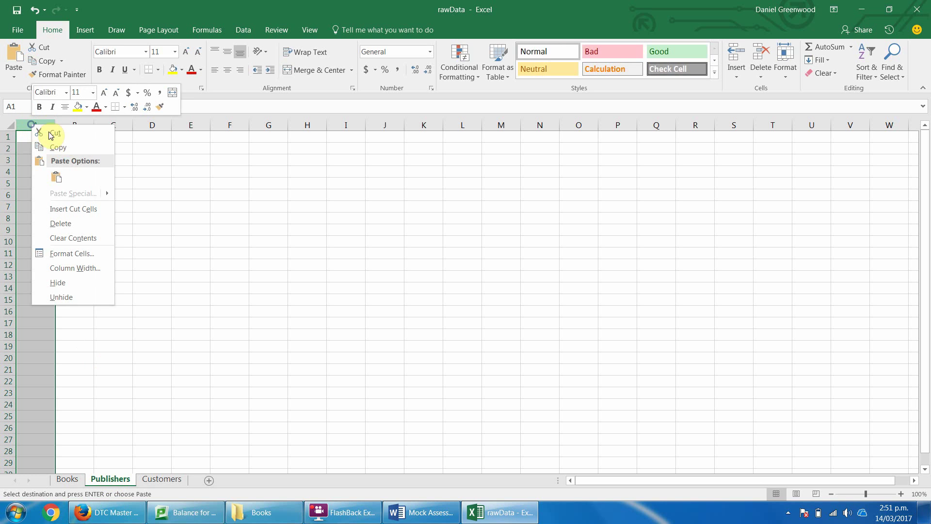
click(65, 209)
Clear the test entry in row 25 and bold the Publishers heading row.
click(118, 159)
click(9, 416)
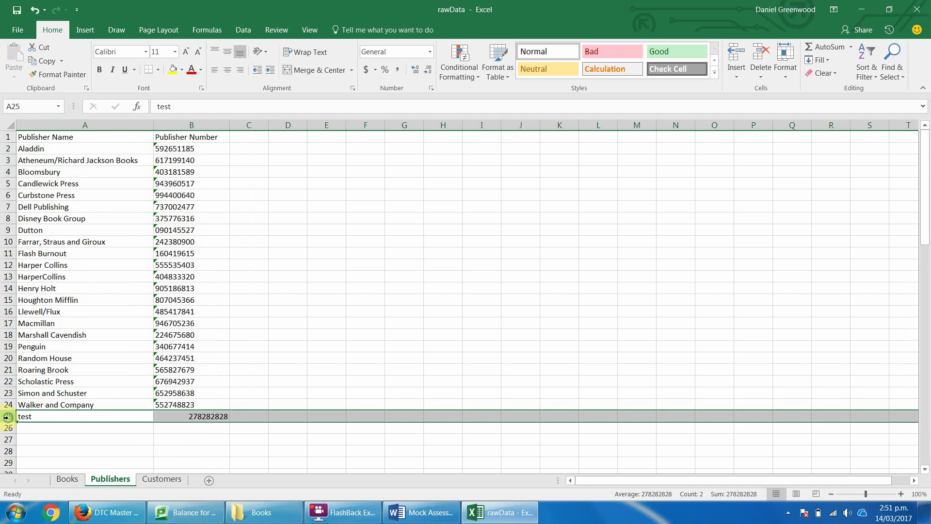
right_click(9, 416)
click(63, 340)
click(104, 430)
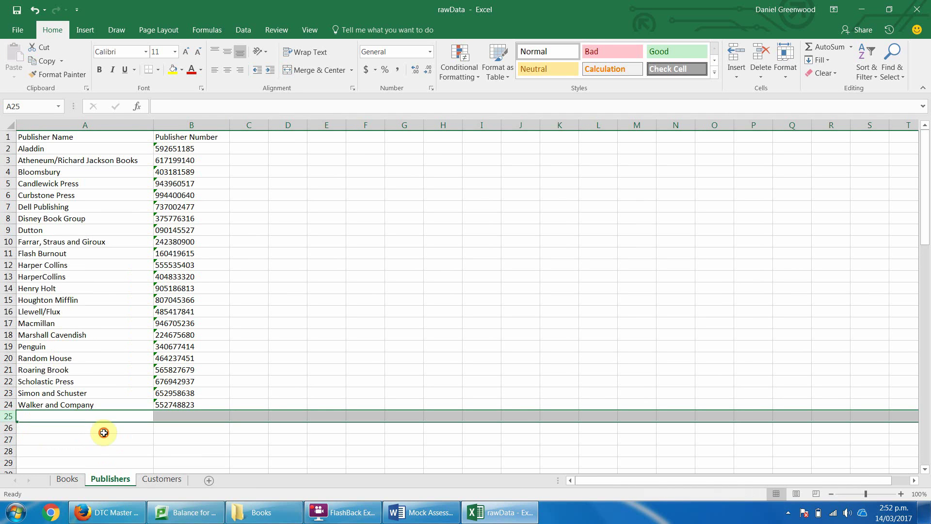
click(3, 137)
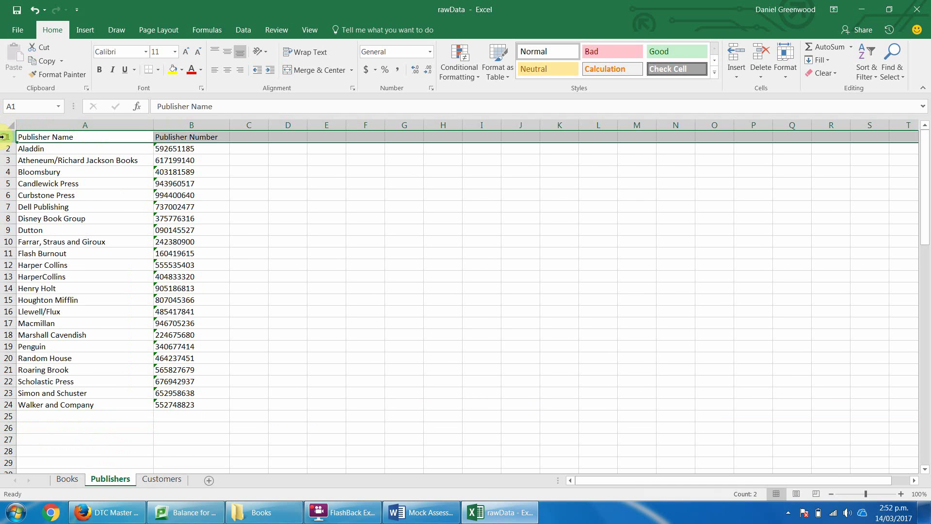
key(ctrl+b)
key(alt+Tab)
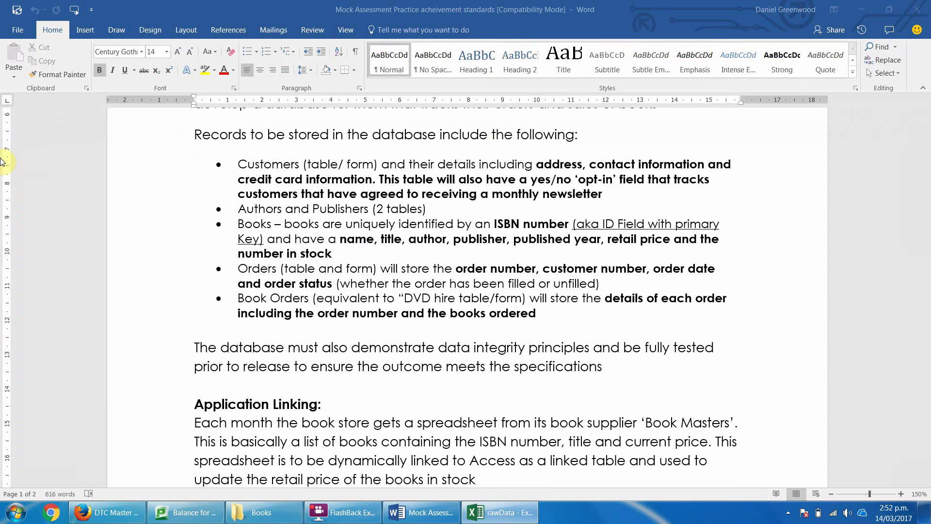
key(alt+Tab)
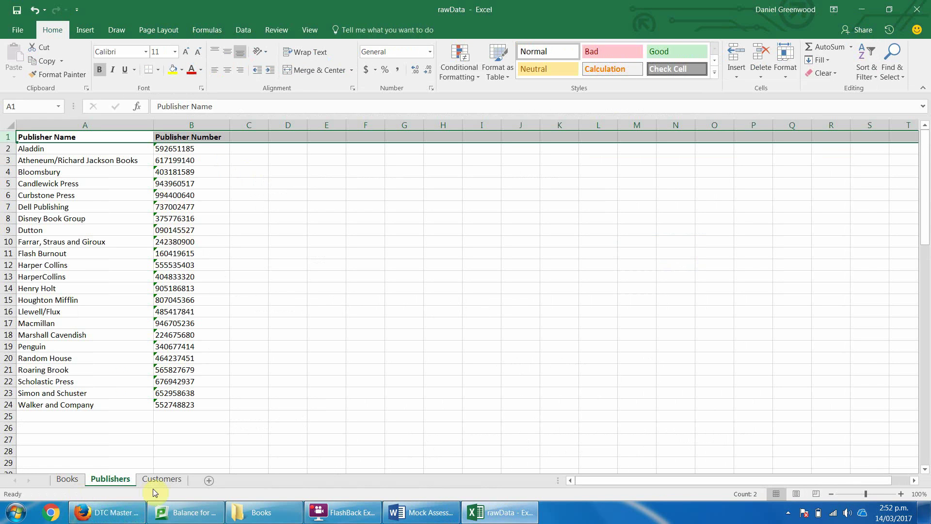
Delete the emptied publisher columns C:D from Books and rename the G1 heading to PublisherID.
click(67, 479)
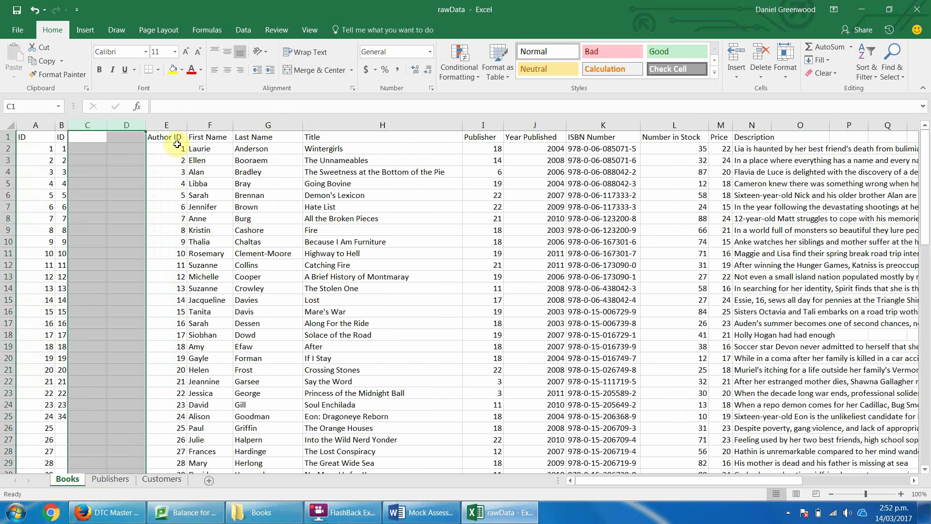
right_click(136, 125)
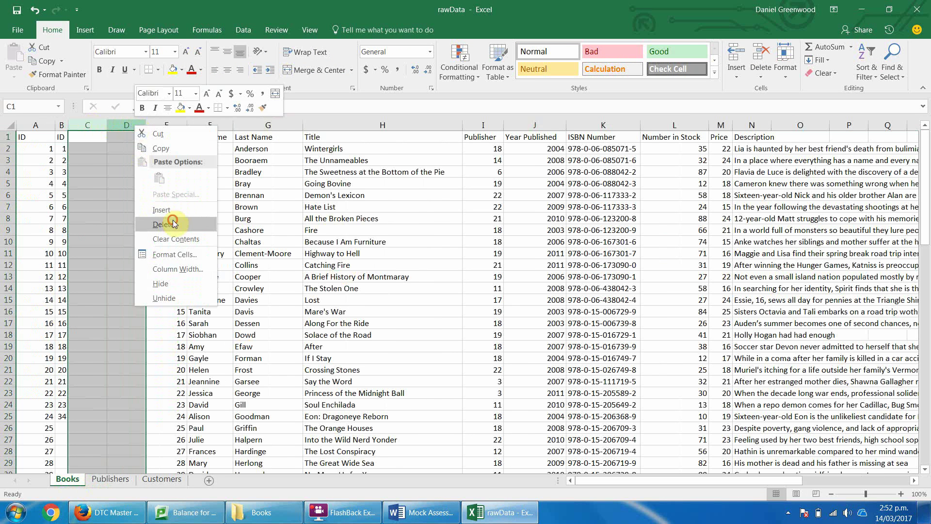
click(163, 224)
click(404, 133)
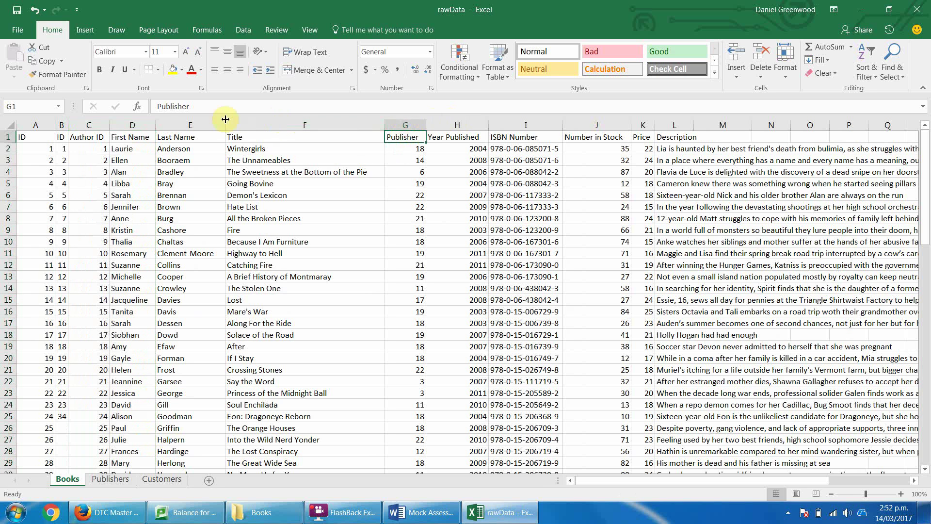
key(Return)
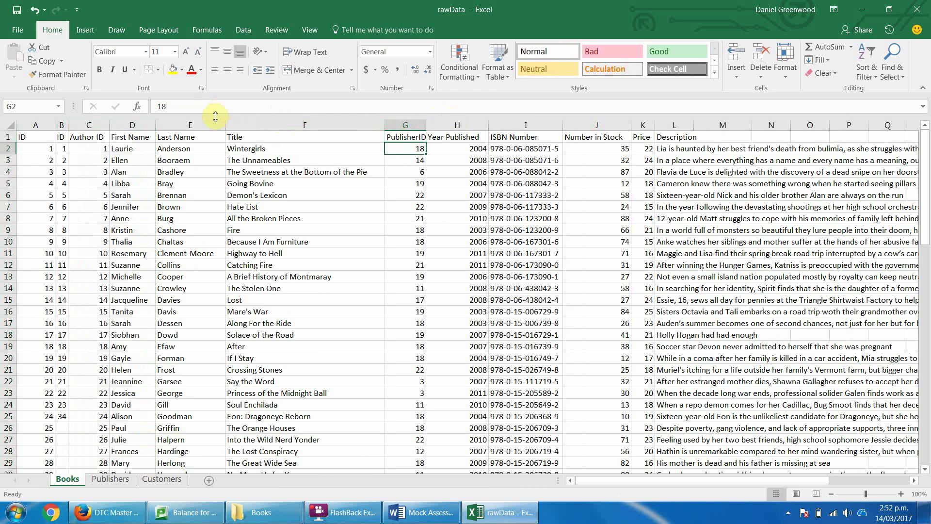
Move the ISBN Number column so it sits before Title.
click(446, 132)
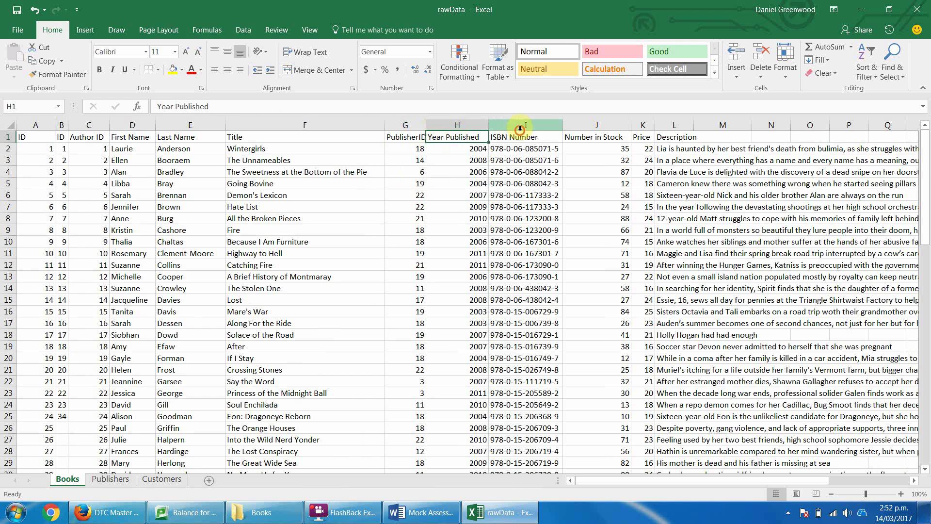
click(522, 125)
key(ctrl+c)
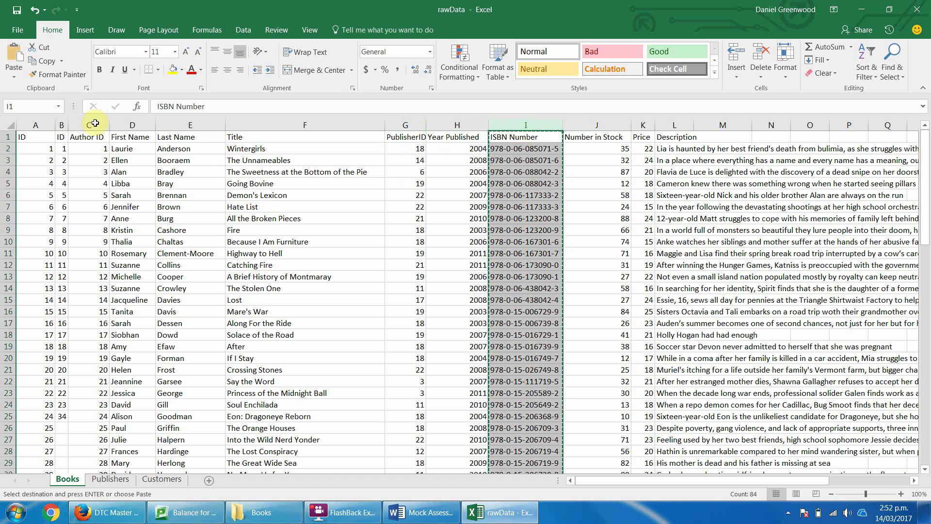
right_click(248, 123)
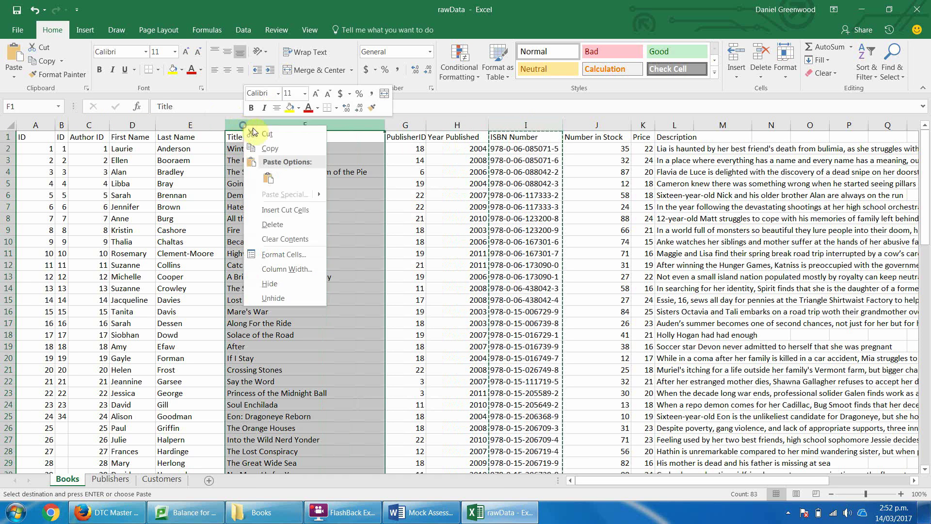
click(281, 208)
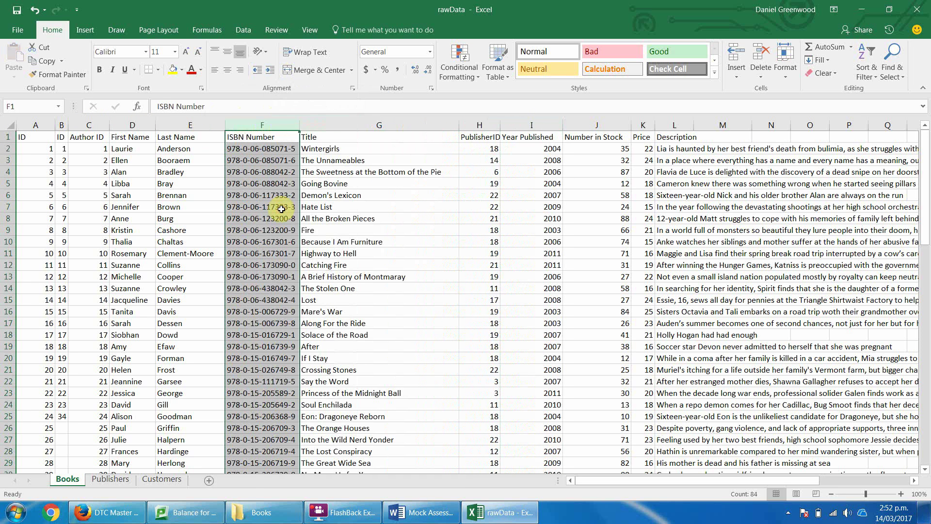
Select and cut the First Name and Last Name columns on Books.
click(249, 137)
click(319, 143)
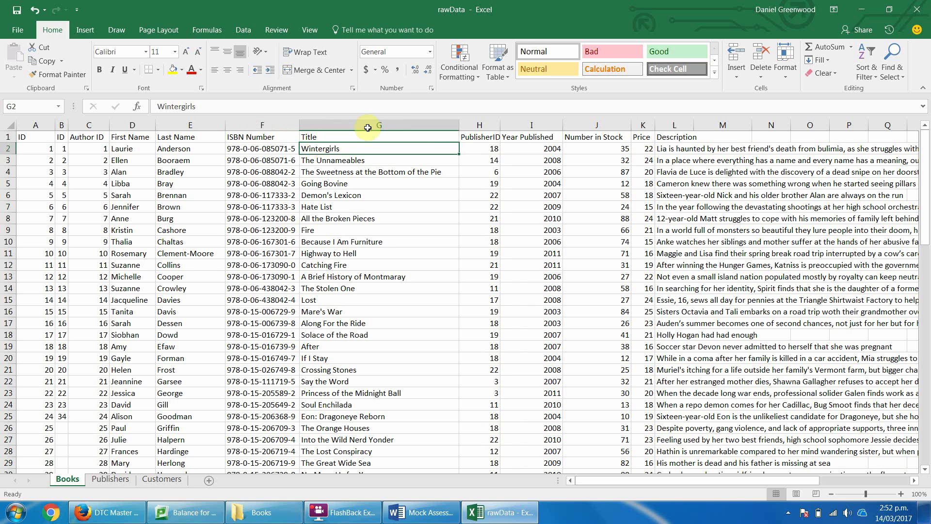
click(479, 137)
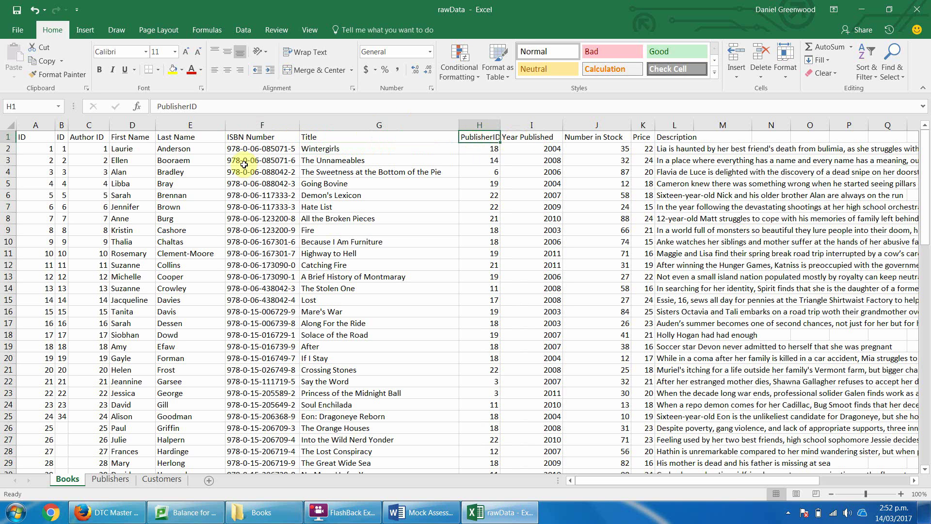
drag(127, 125, 188, 122)
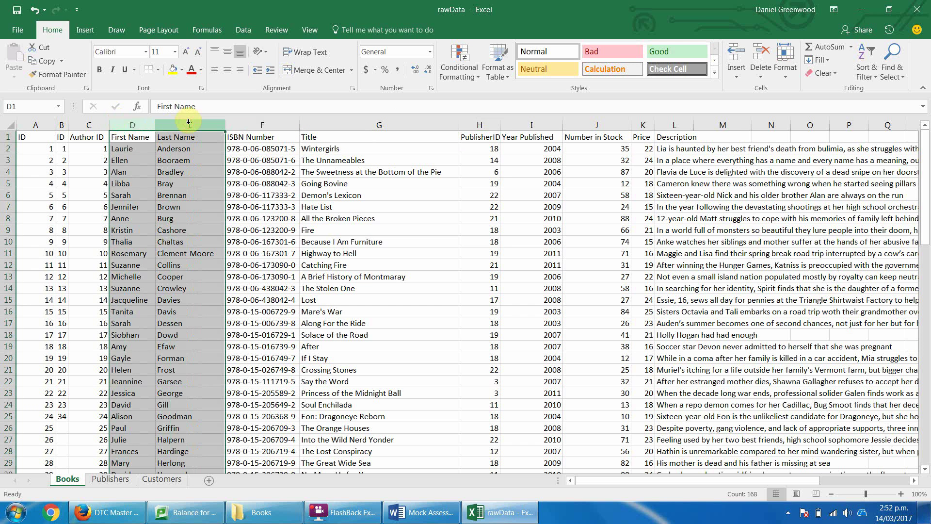
key(ctrl+c)
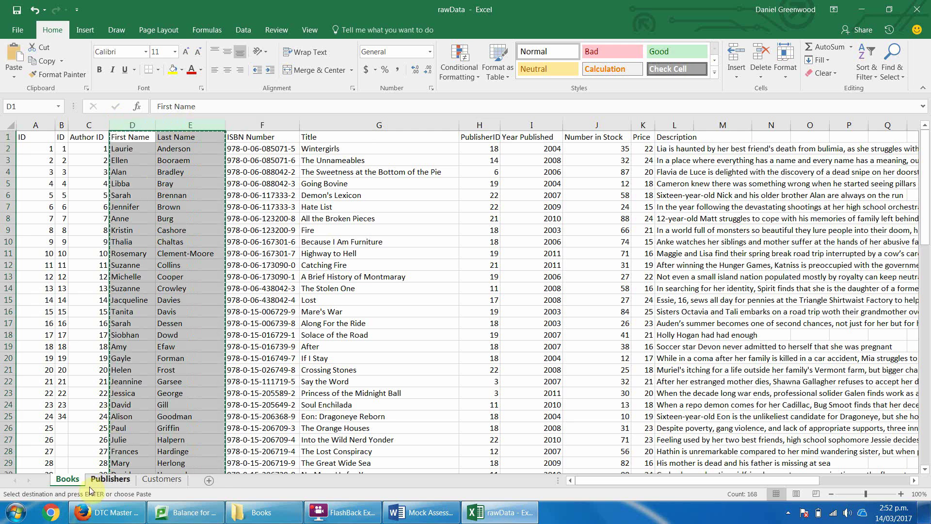
Add a new sheet and name it Author.
click(208, 481)
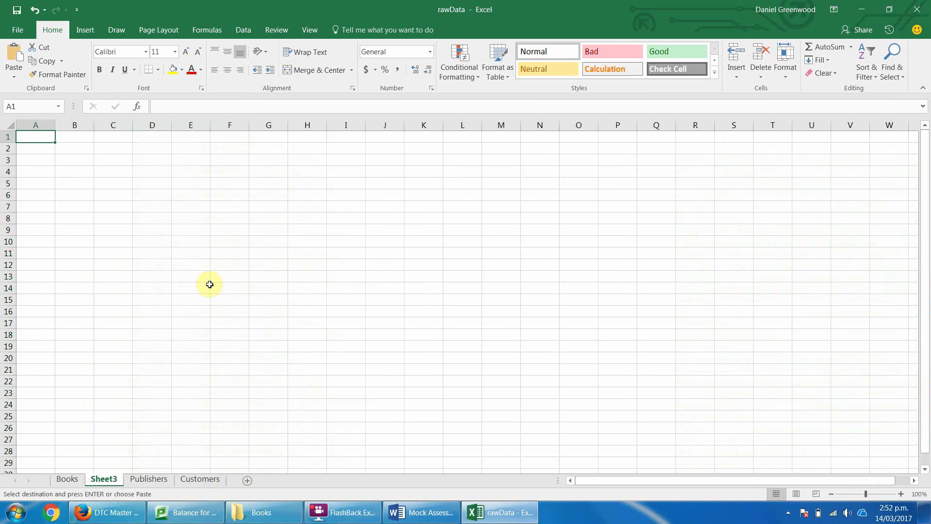
double_click(102, 479)
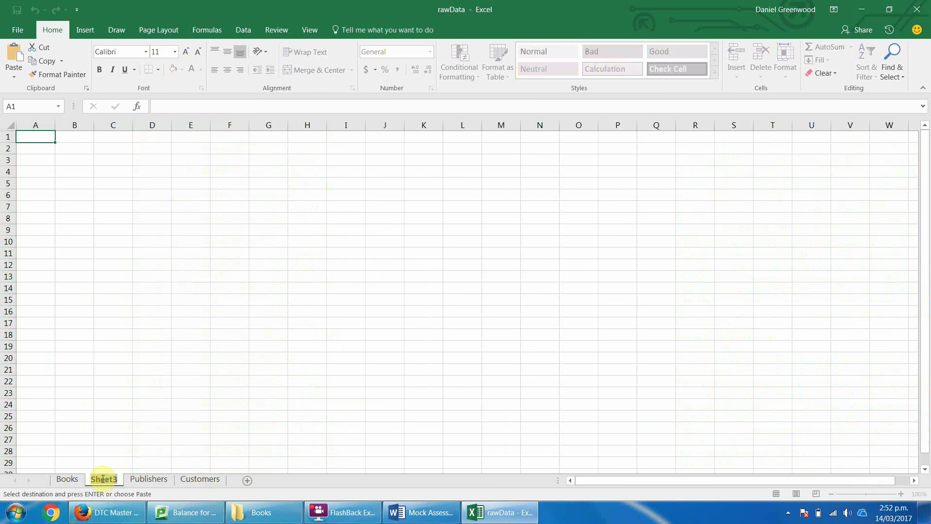
text(Author)
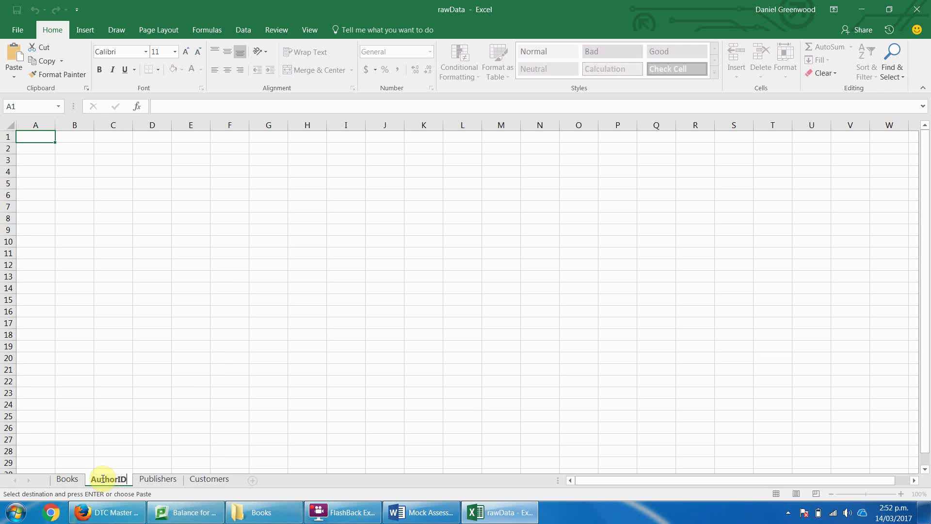
text(ID)
key(BackSpace)
key(BackSpace)
key(Return)
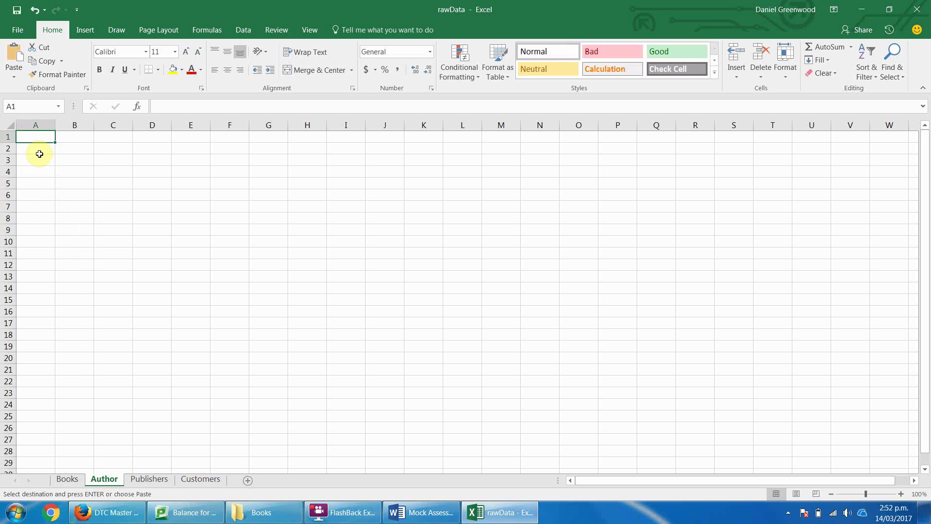
Paste the author first and last names into Author at A1, then return to Books.
key(Return)
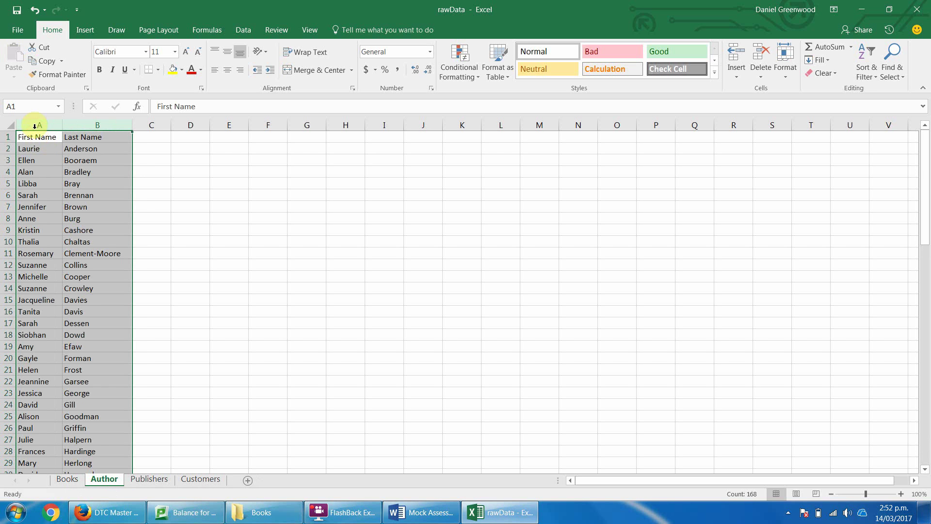
click(35, 124)
click(7, 136)
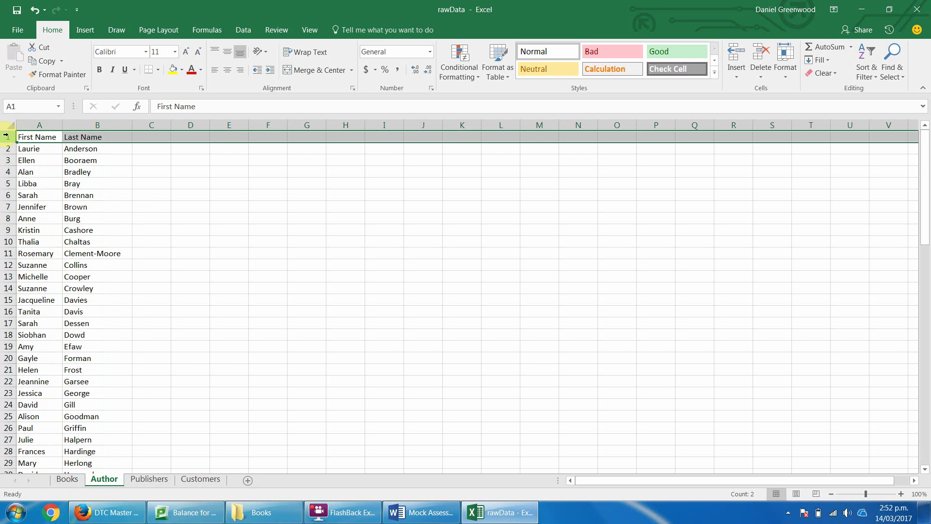
click(8, 147)
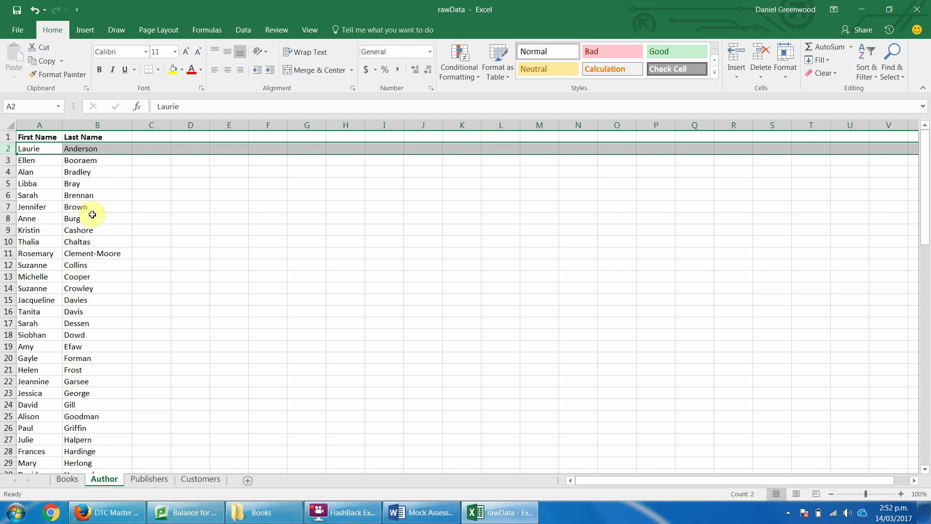
click(68, 479)
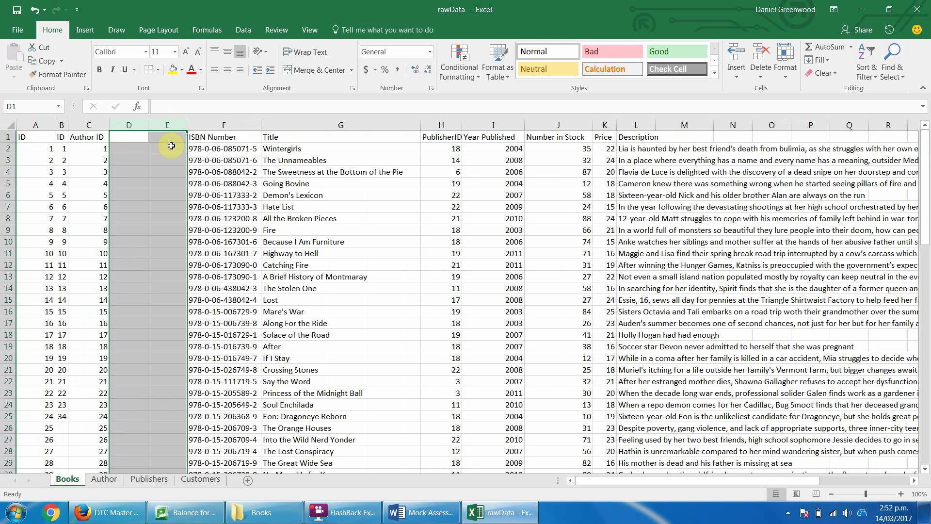
Move the Author ID column to sit before Year Published.
click(87, 125)
key(ctrl+x)
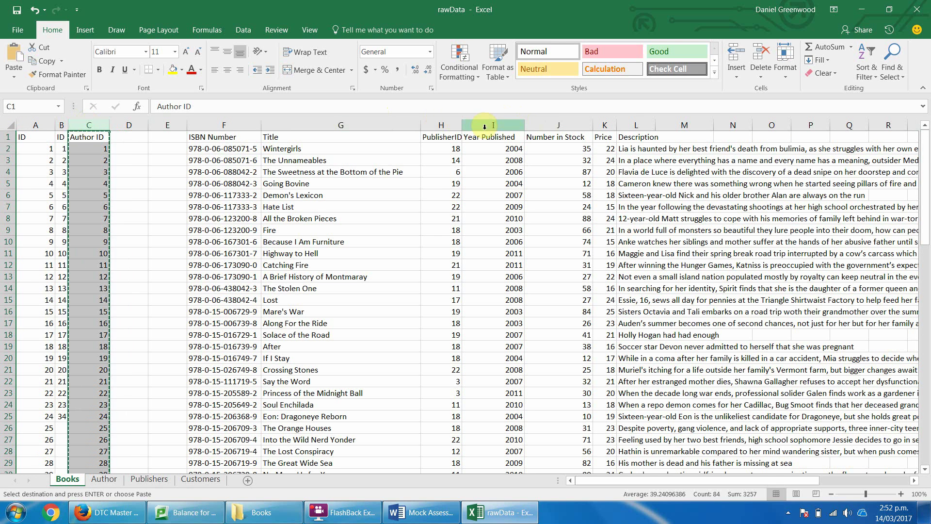
right_click(484, 127)
click(526, 213)
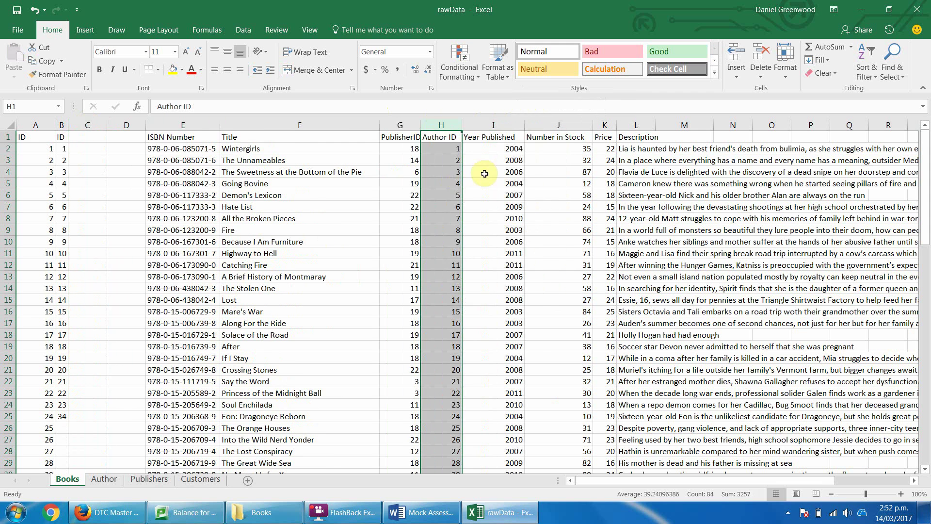
click(393, 125)
click(436, 126)
click(478, 125)
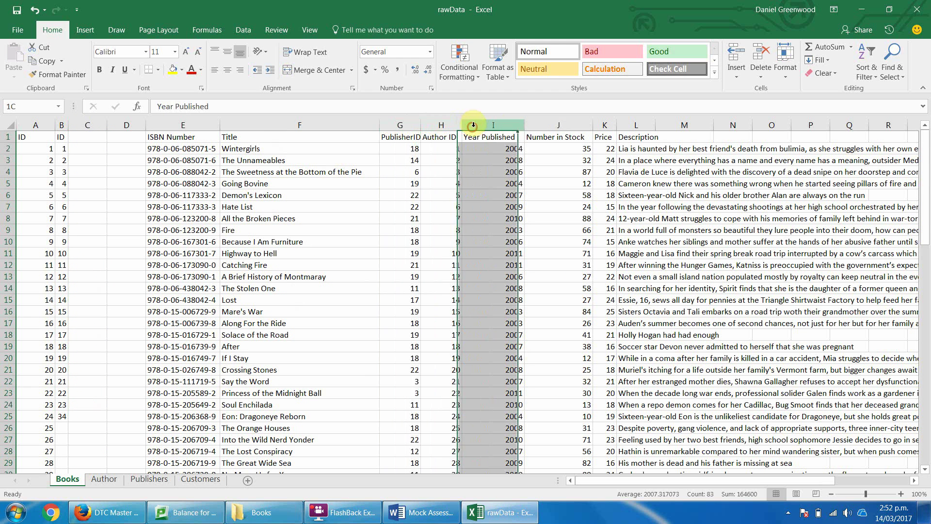
click(541, 125)
click(605, 125)
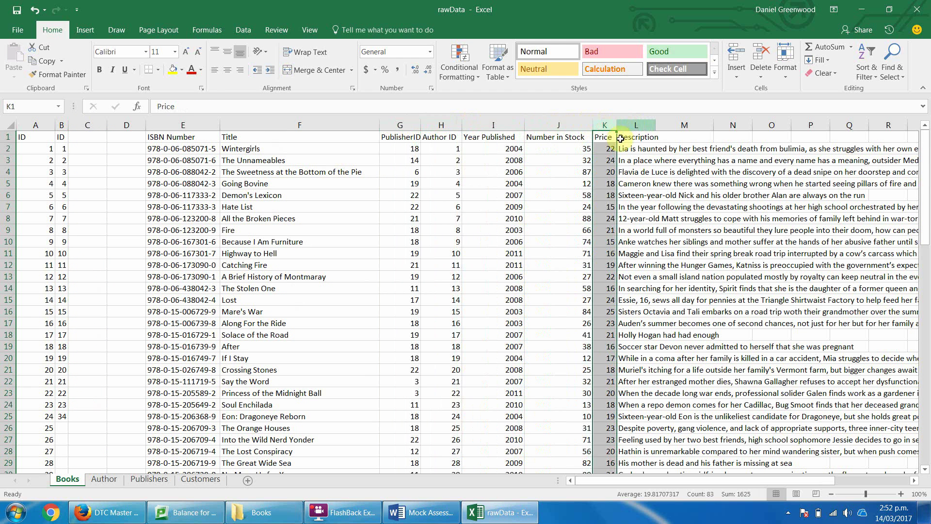
Format the prices in column K as Currency and autofit the Price column.
click(604, 150)
click(605, 150)
key(ctrl+shift+Down)
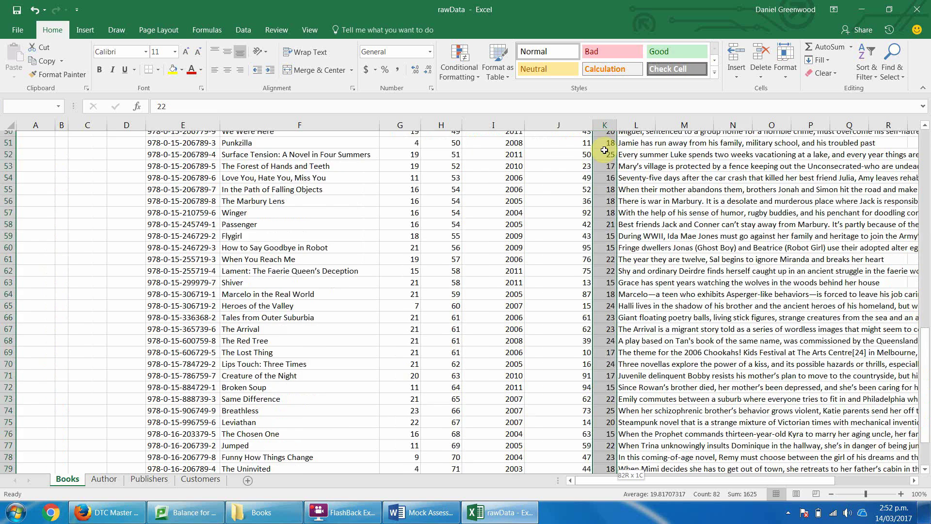
scroll(604, 151, up, 10)
key(ctrl+1)
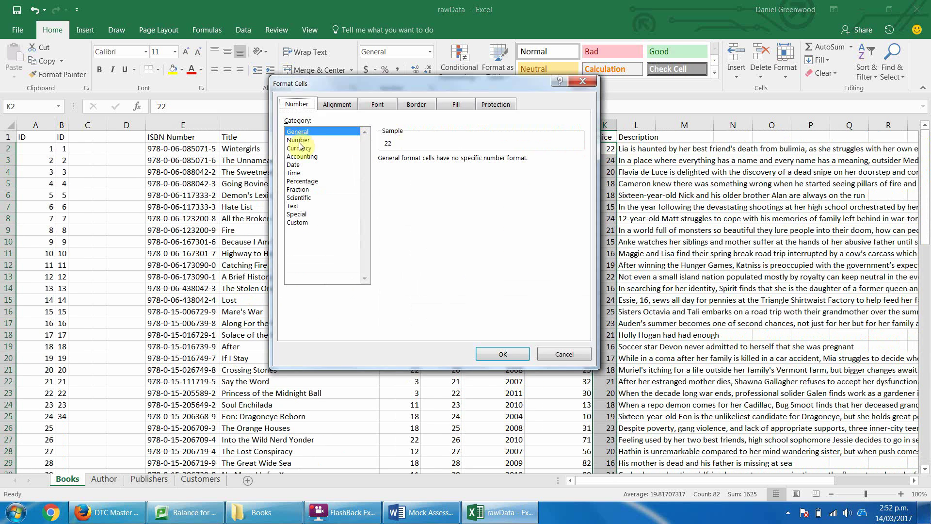
click(299, 149)
click(502, 353)
click(683, 266)
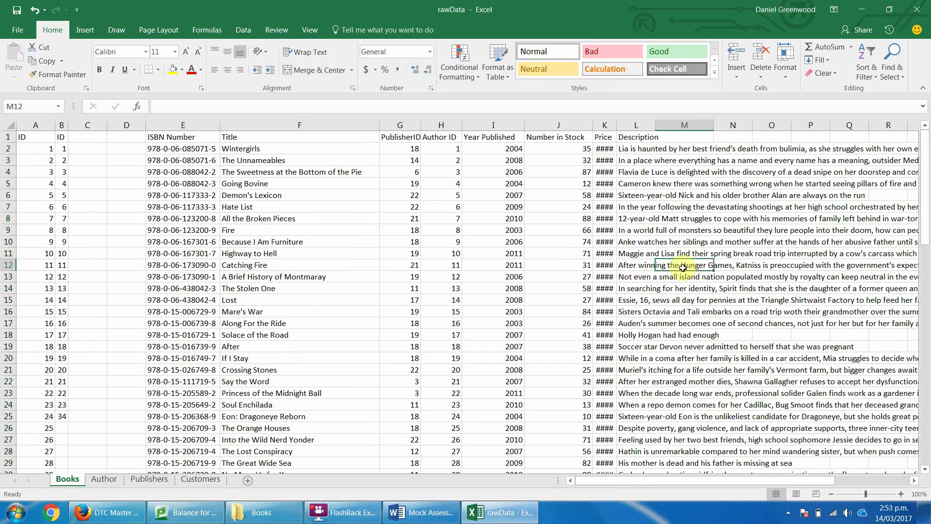
double_click(616, 122)
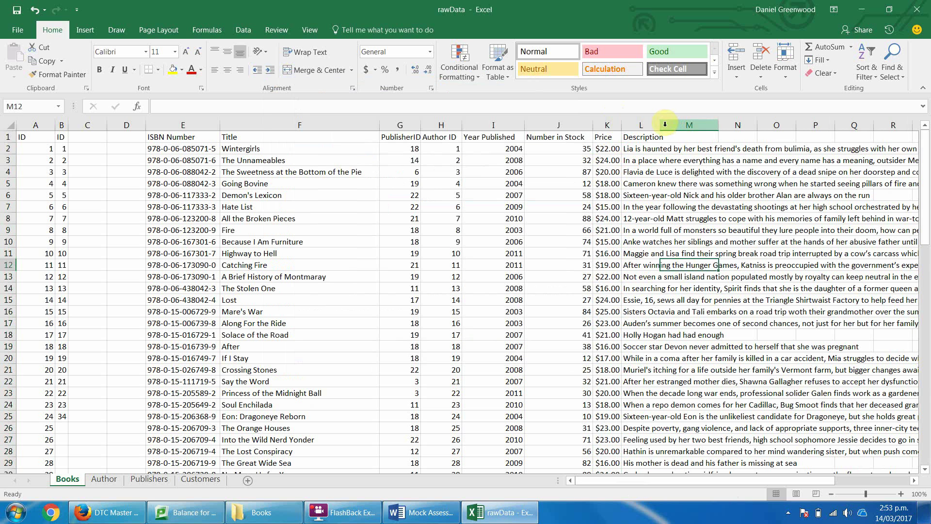
key(Home)
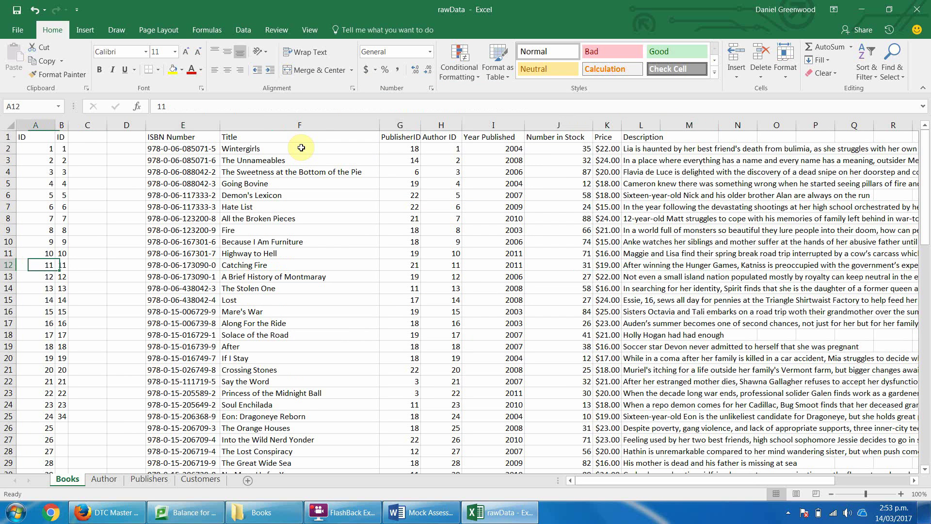
Delete columns A through D, the ID and empty columns, from Books.
click(63, 125)
click(25, 125)
click(65, 125)
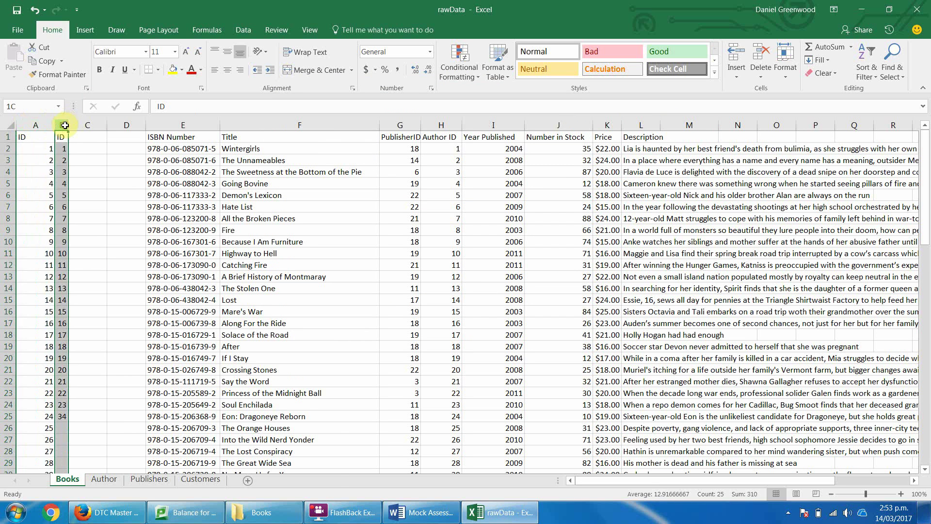
drag(65, 125, 38, 125)
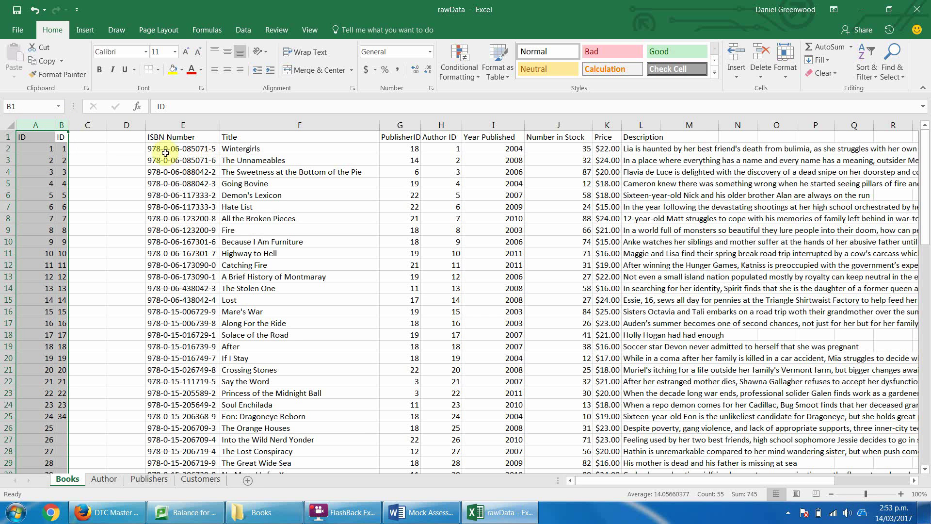
drag(127, 125, 38, 122)
right_click(37, 122)
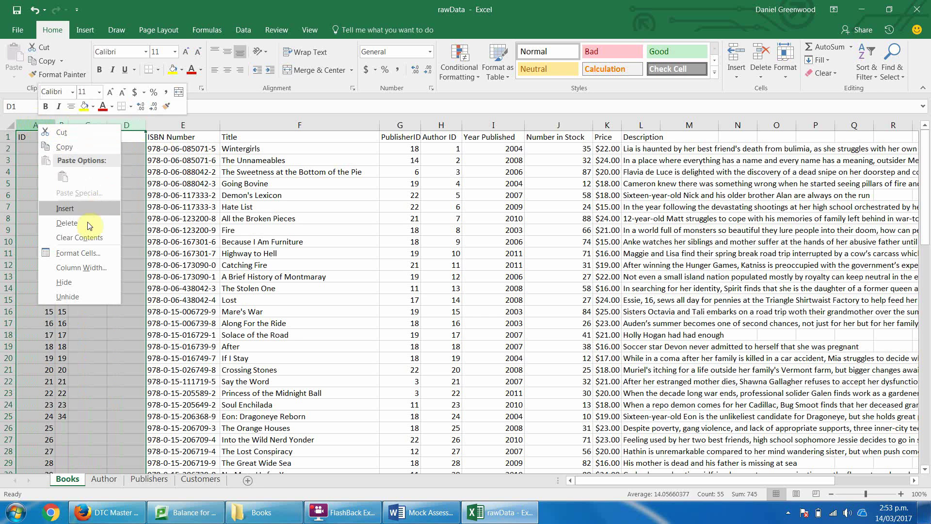
click(90, 222)
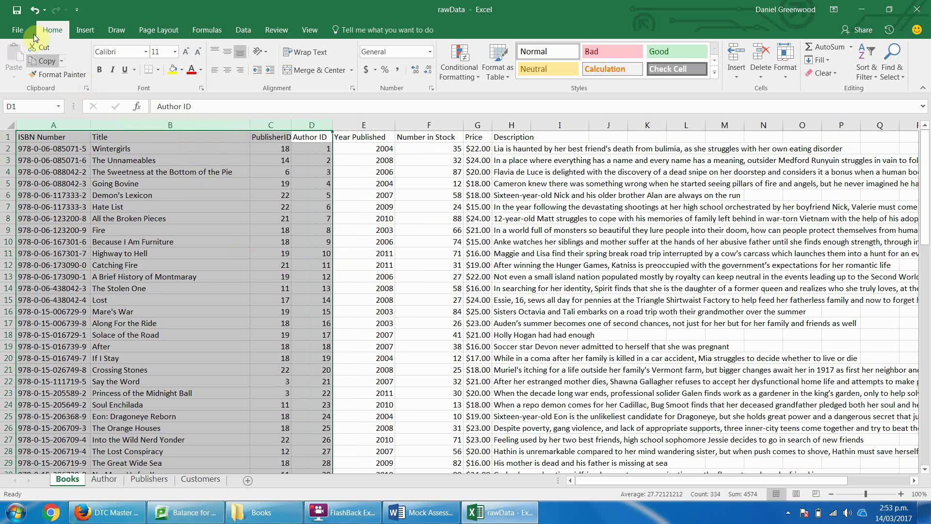
click(18, 30)
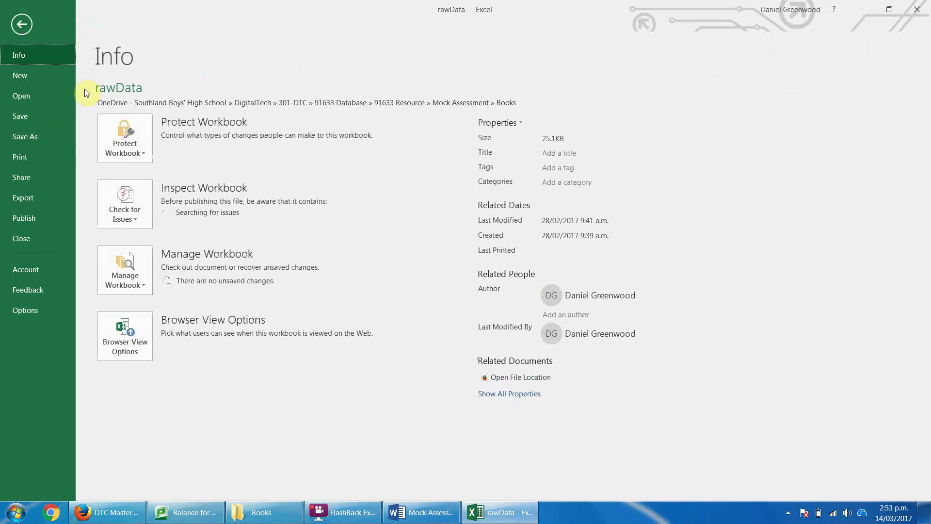
Save the workbook as TeacherData, then launch Microsoft Access.
click(36, 137)
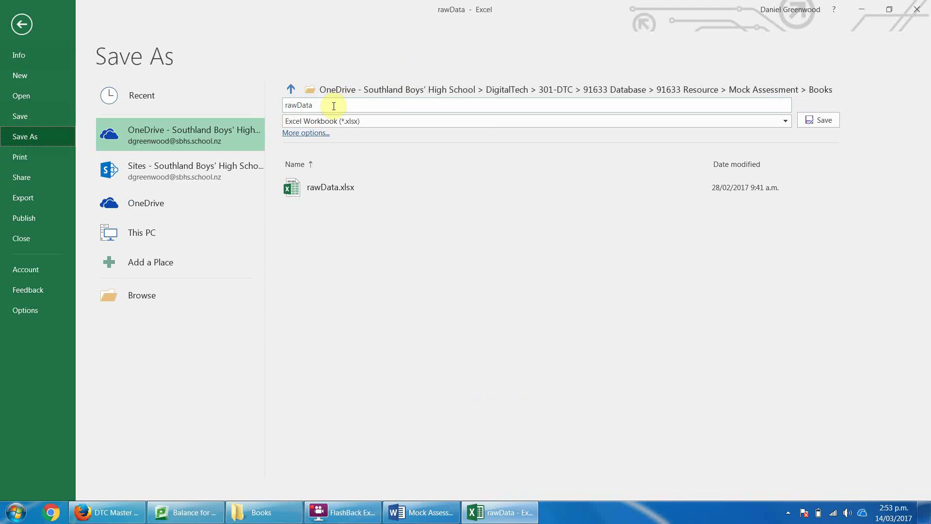
click(333, 106)
text(TeacherData)
key(ctrl+a)
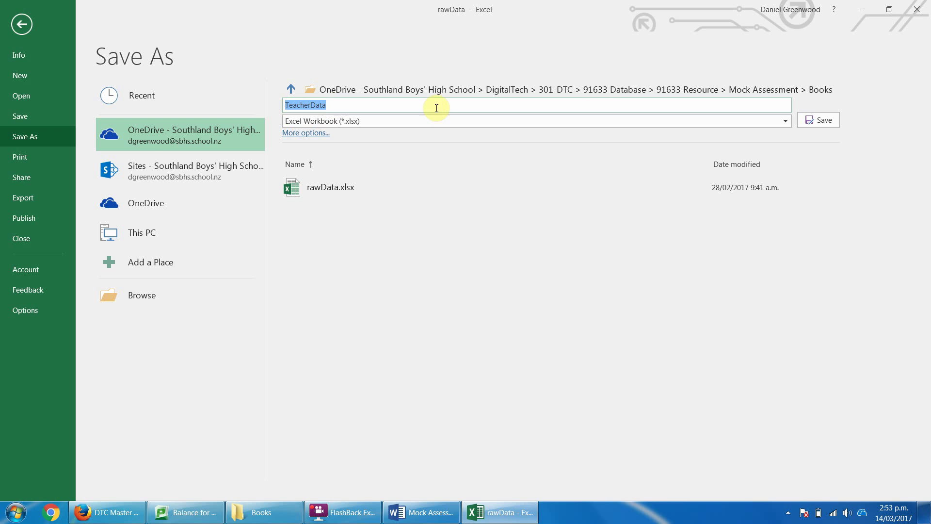
click(819, 120)
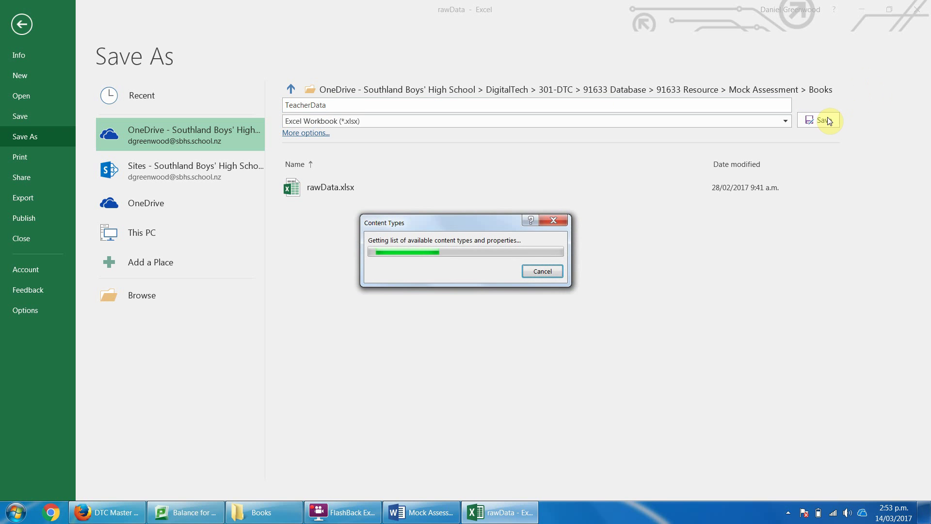
click(16, 512)
click(260, 220)
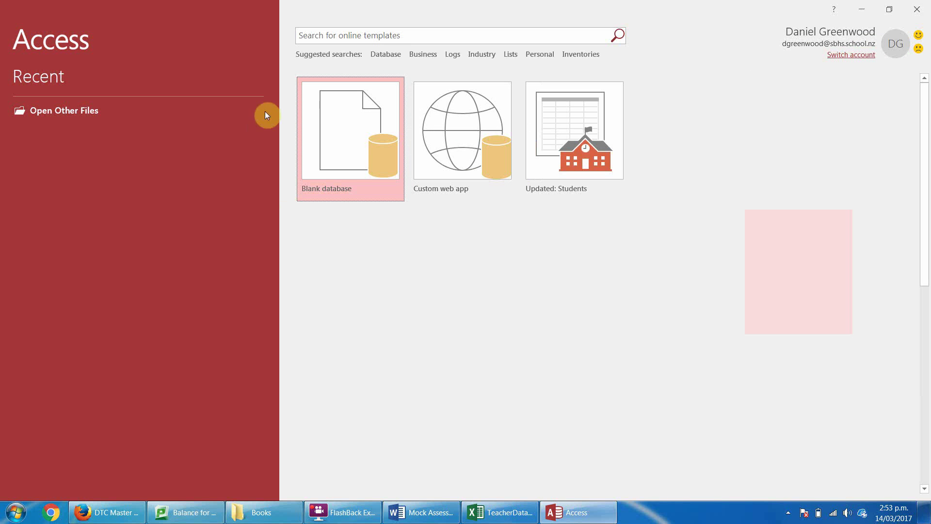
Create a blank desktop database named TeacherAnswer in the Books folder.
click(351, 166)
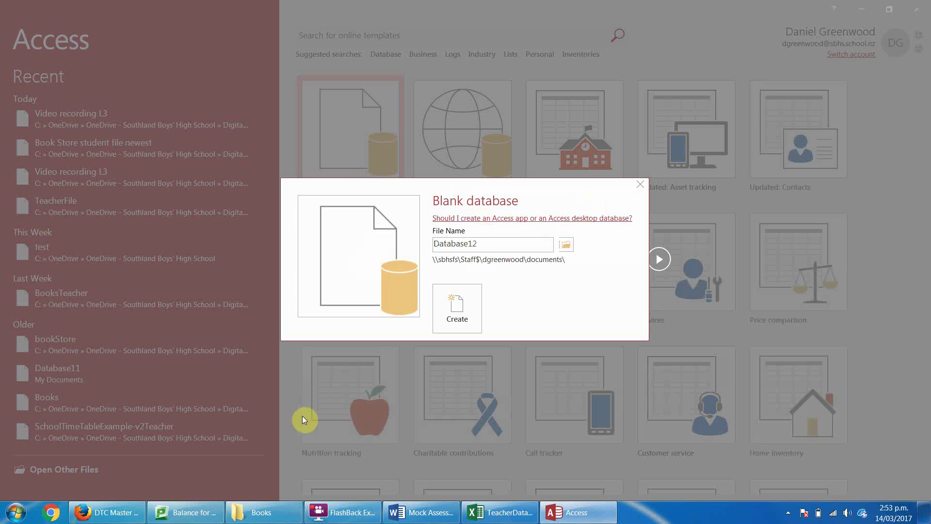
click(245, 512)
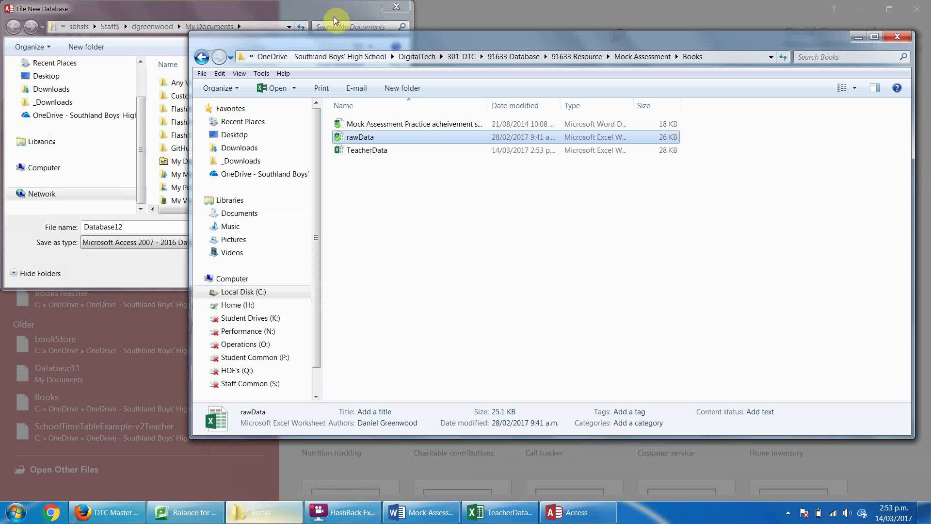
click(745, 58)
click(264, 29)
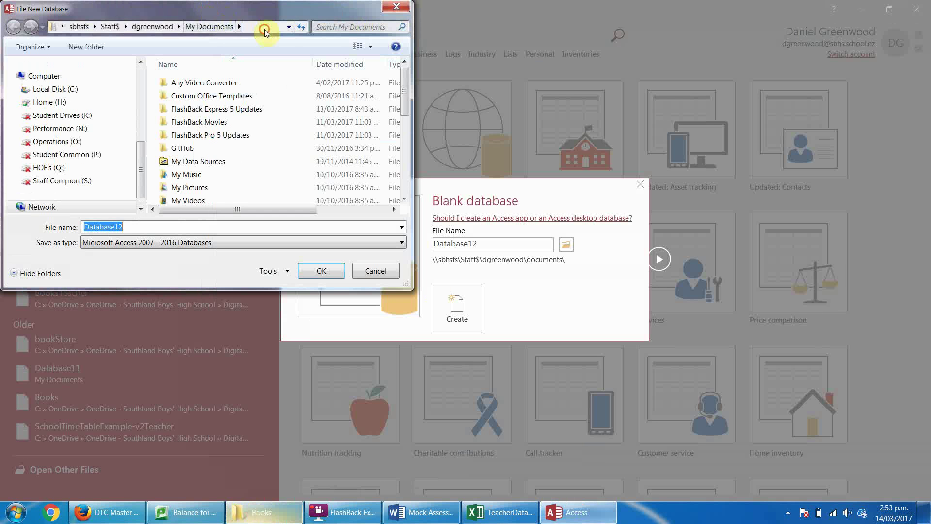
key(ctrl+v)
key(Return)
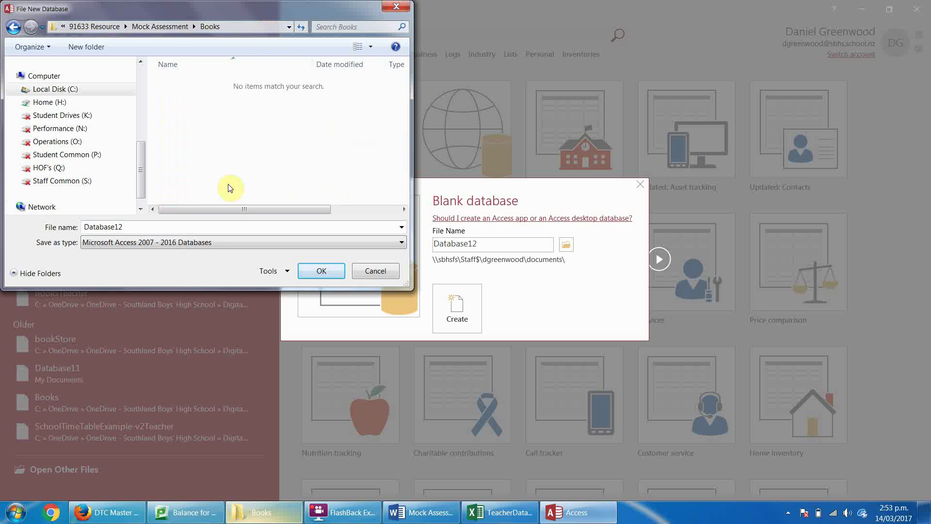
click(162, 225)
text(Teache)
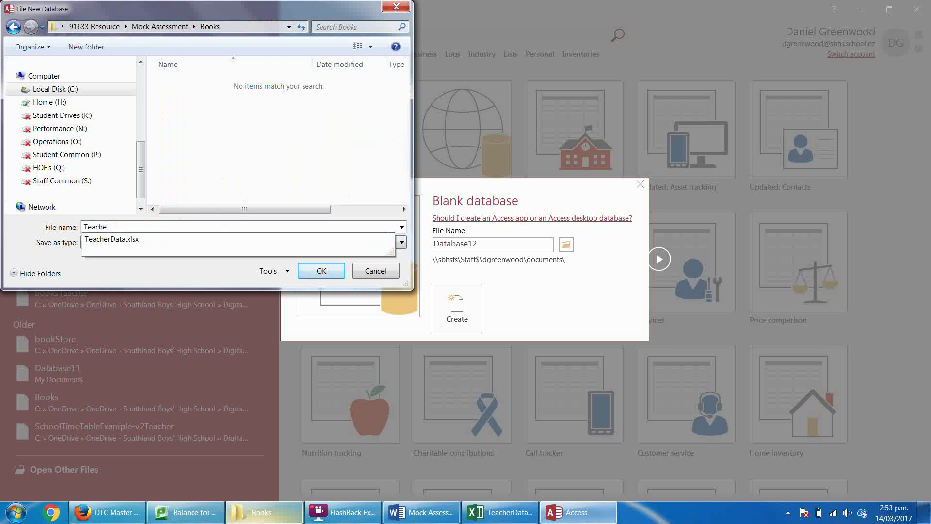
text(rASner)
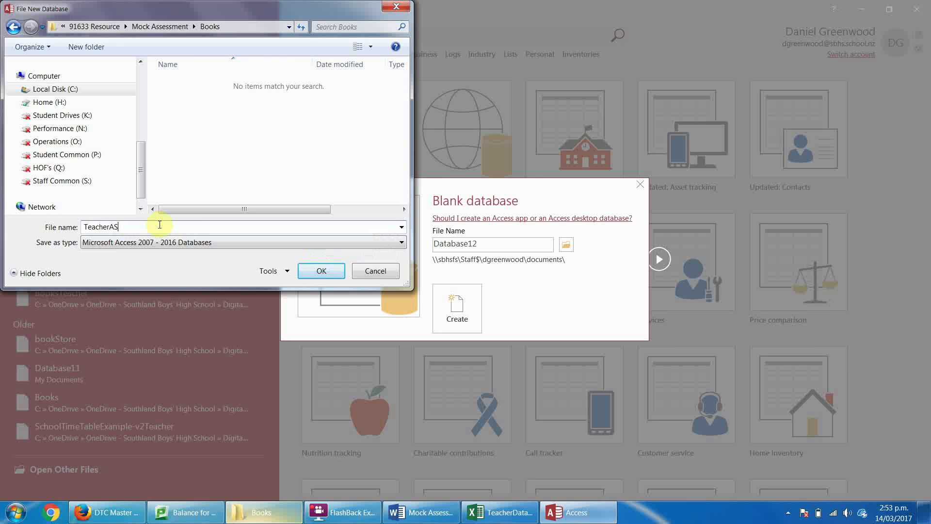
text(swer)
key(Return)
click(458, 318)
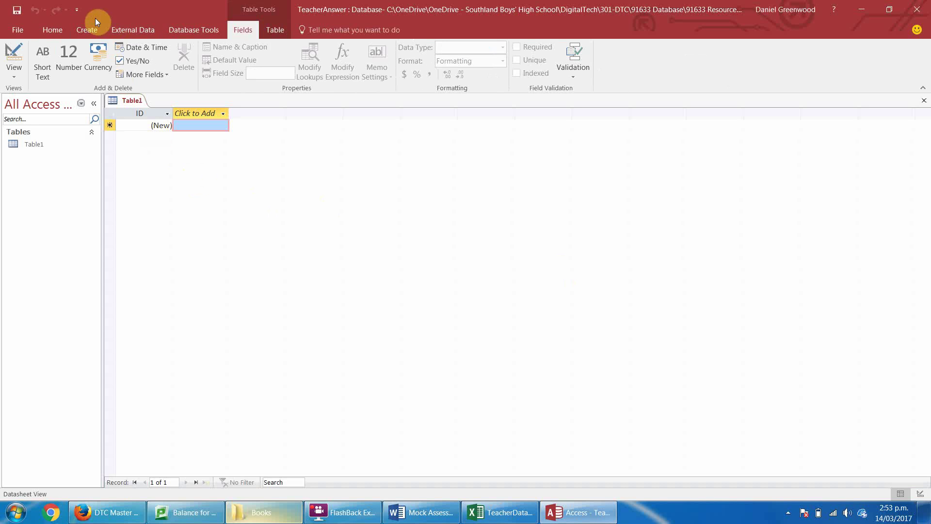
click(134, 37)
Start an Excel import from TeacherData.xlsx in the Books folder into a new table.
click(84, 59)
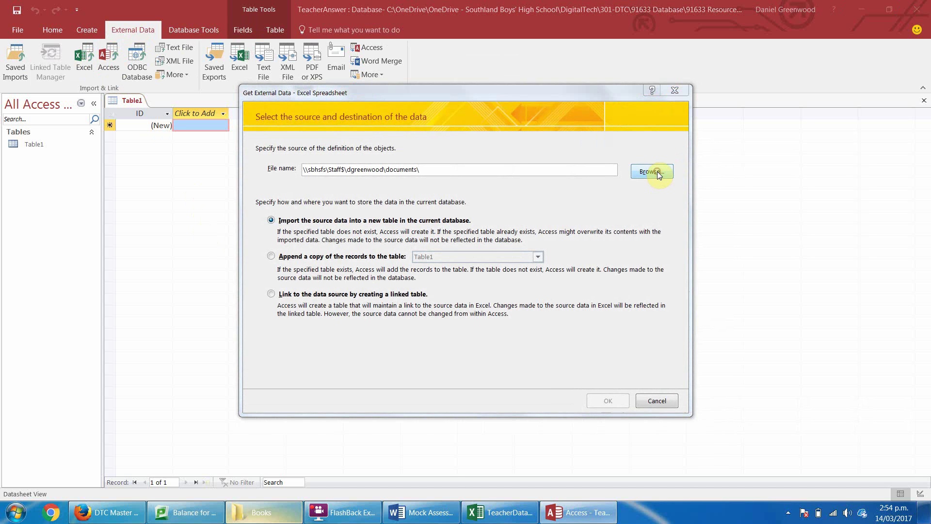
click(657, 173)
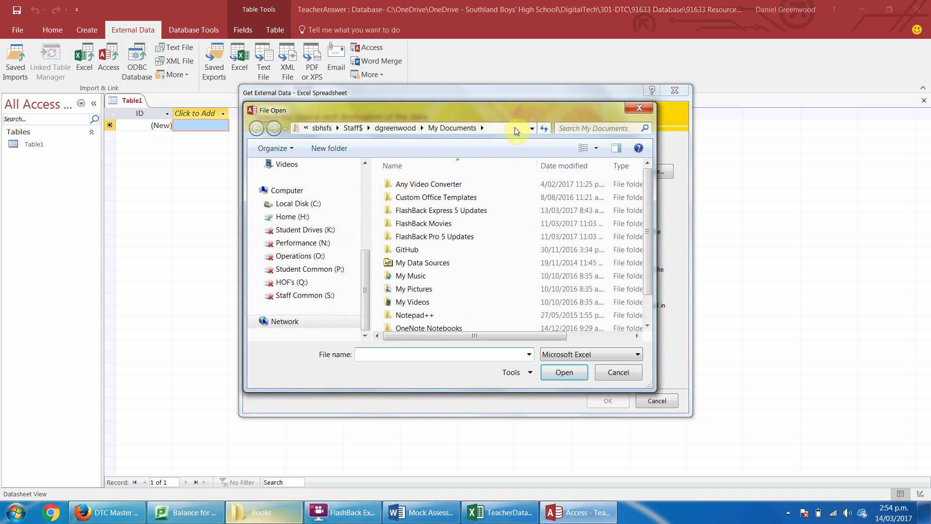
click(515, 128)
text(C:\OneDrive\OneDrive - Southland Boys' High School\DigitalTech\301-DTC\91633 Database\91633 Resources\Mock Assessment)
key(Home)
key(Return)
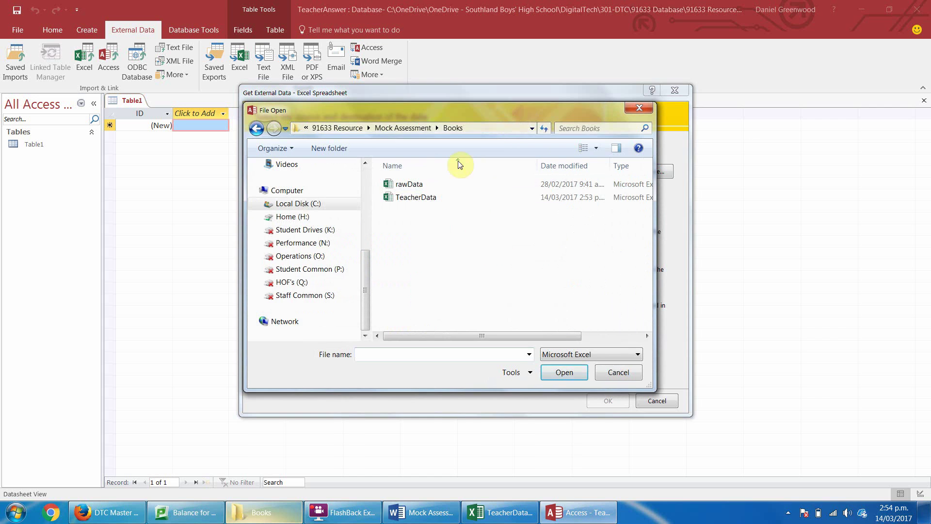
double_click(416, 197)
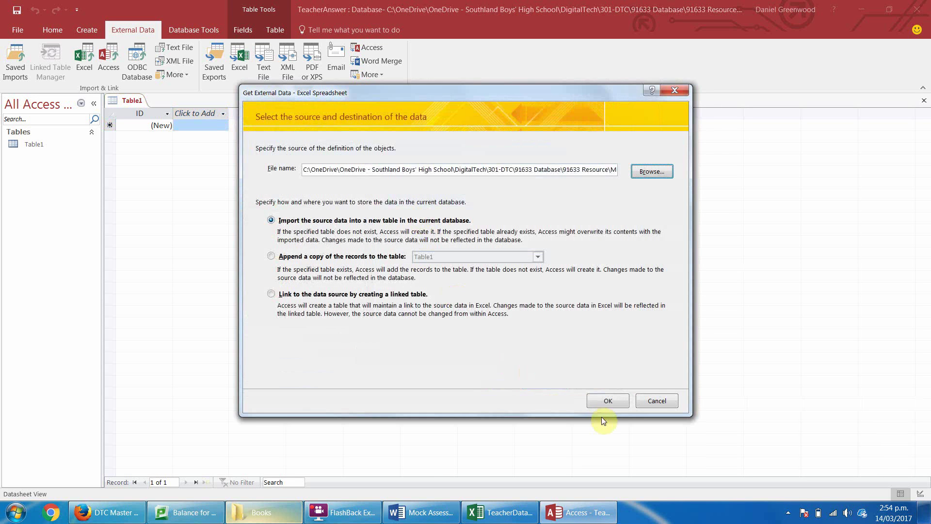
click(609, 401)
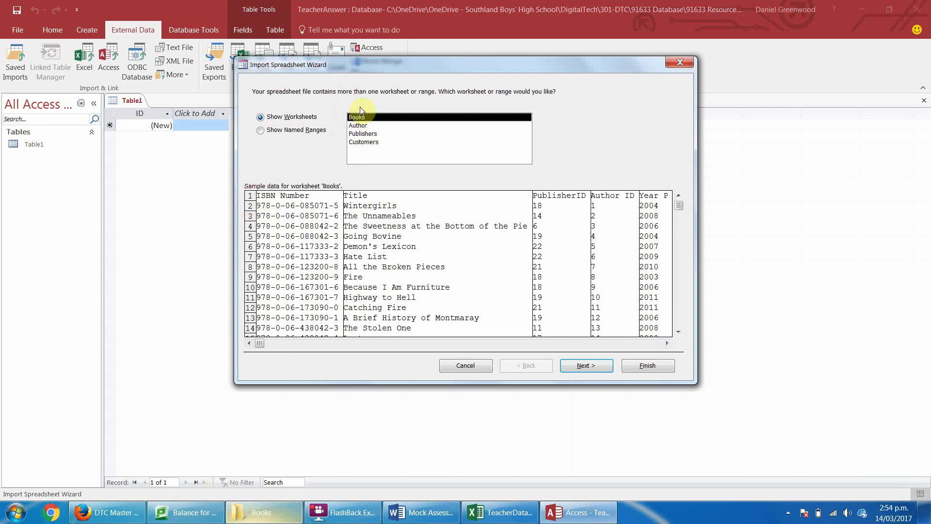
Import the Books sheet with first-row headings and ISBN Number as the primary key.
click(587, 366)
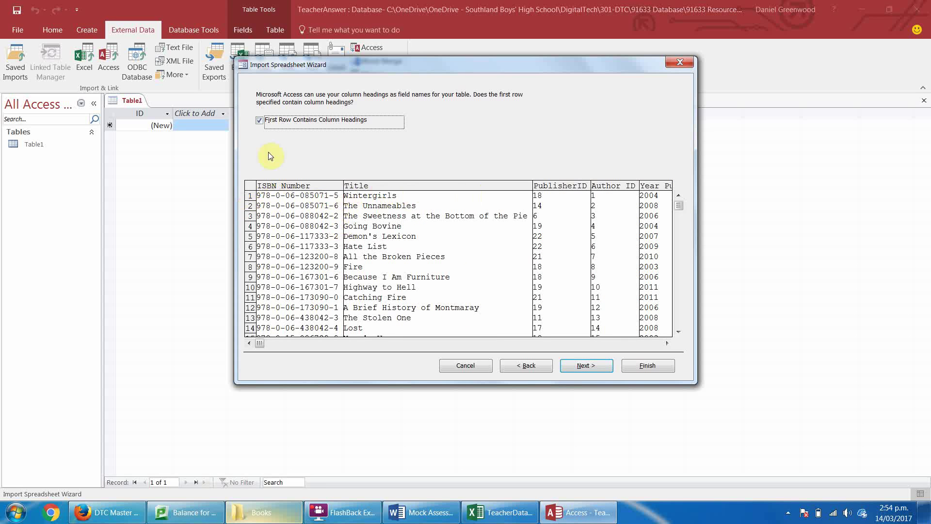
click(261, 122)
click(261, 122)
click(588, 365)
click(593, 366)
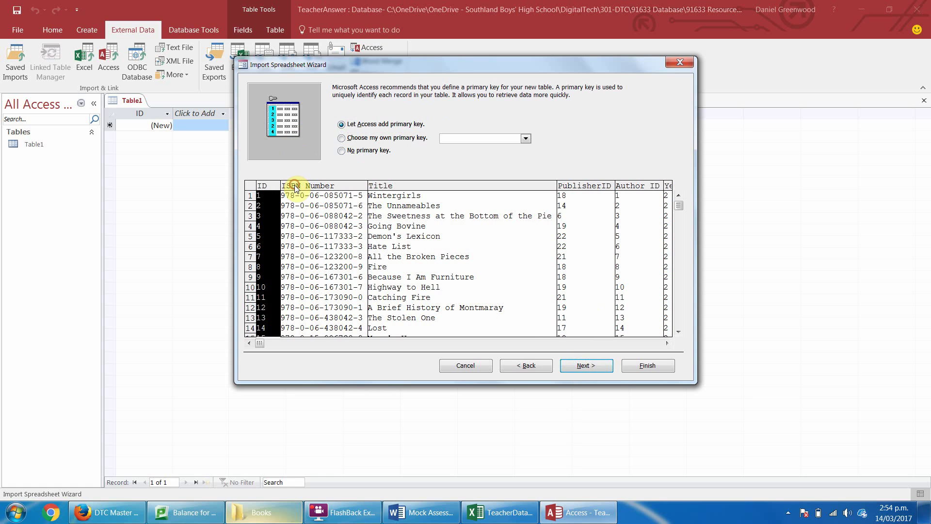
click(342, 138)
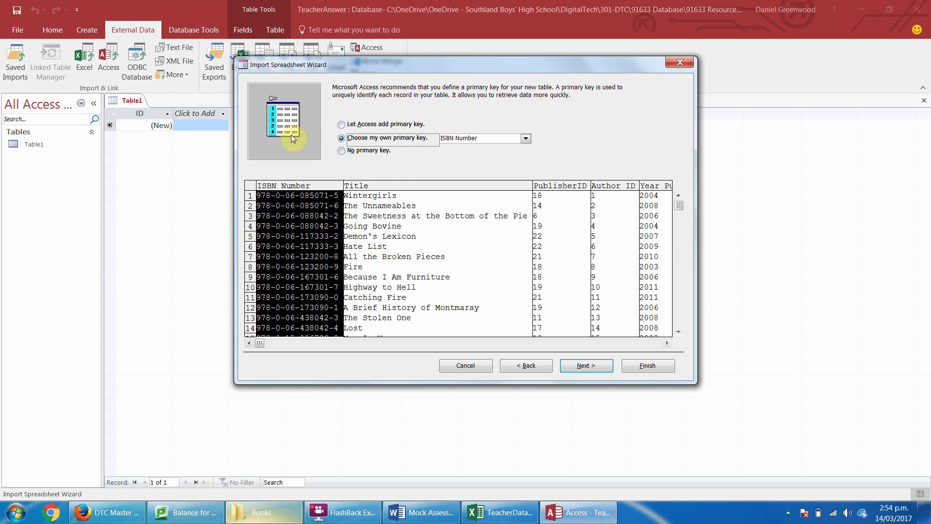
click(598, 368)
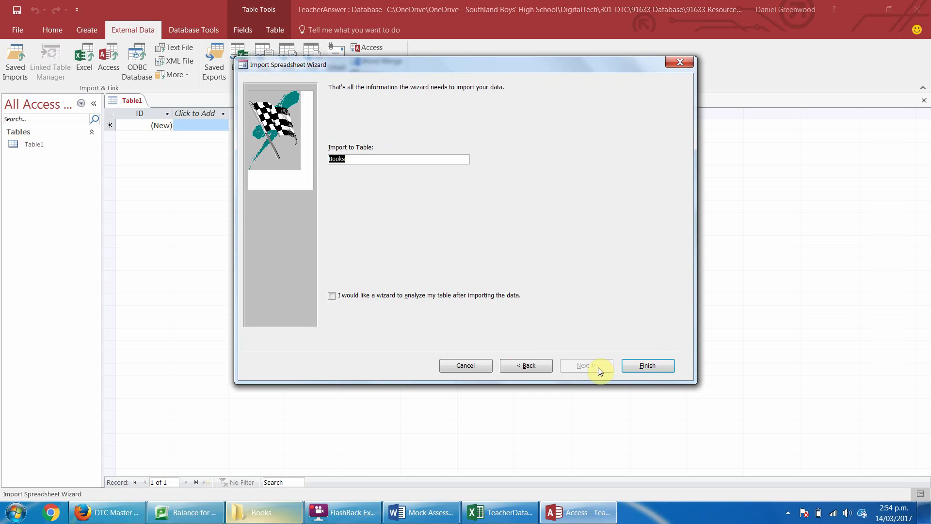
click(639, 365)
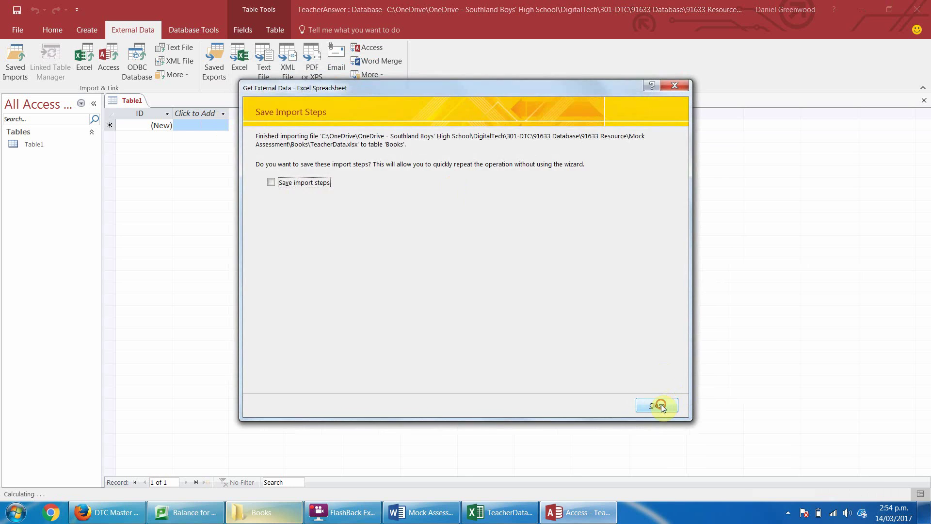
click(658, 405)
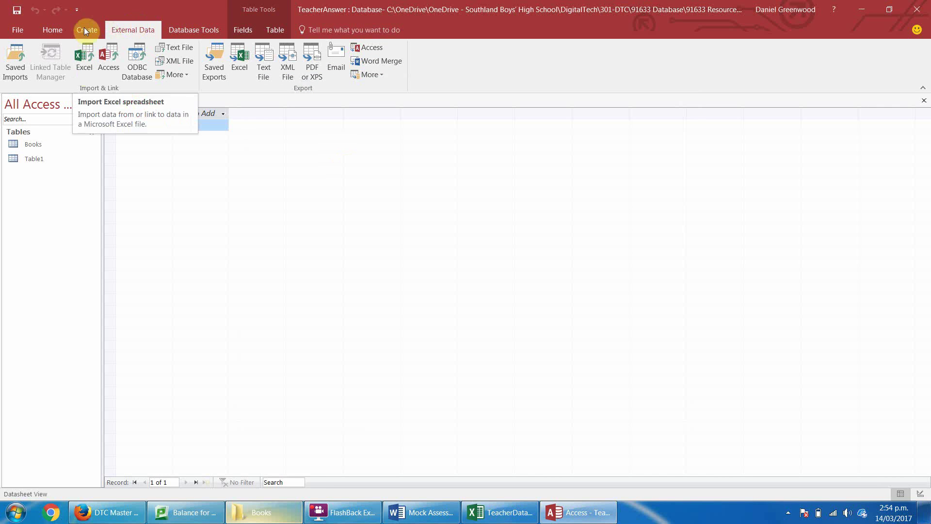
Import TeacherData's Author worksheet as an Author table with first-row field names.
click(81, 55)
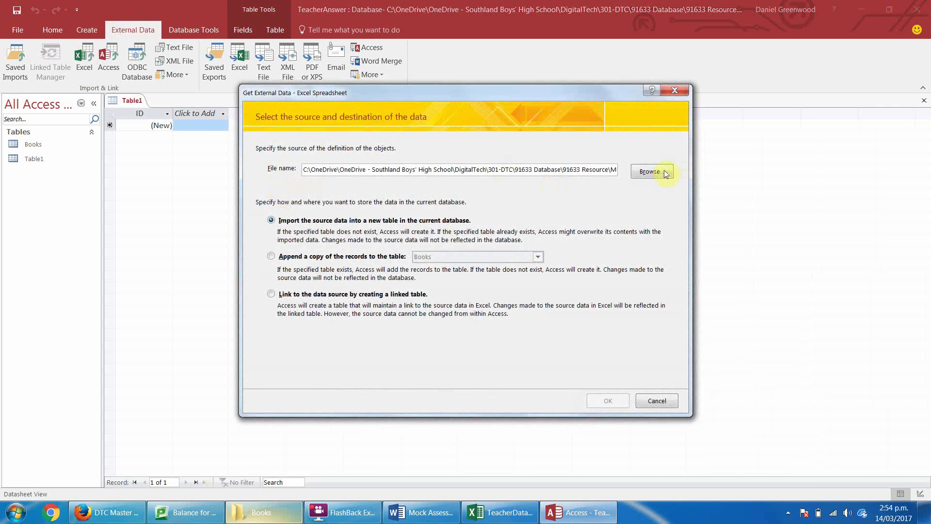
click(665, 173)
click(409, 198)
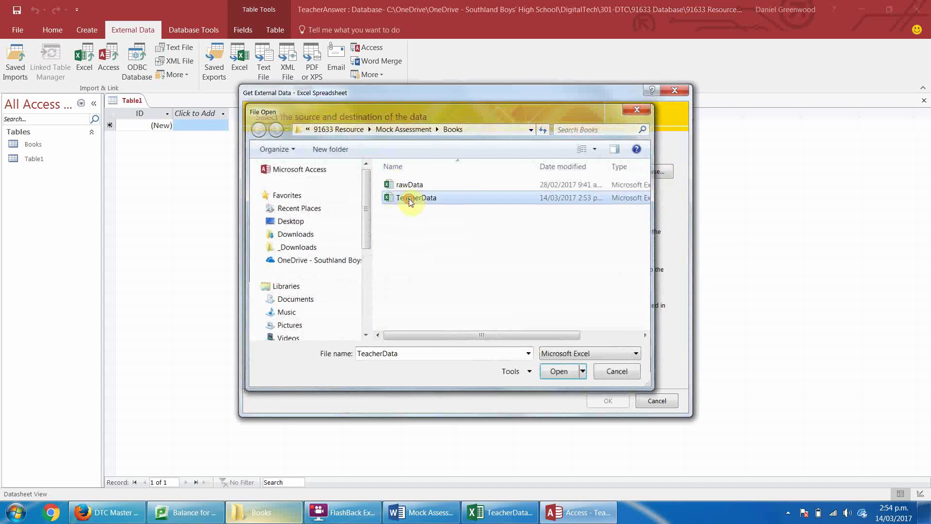
click(409, 199)
click(609, 400)
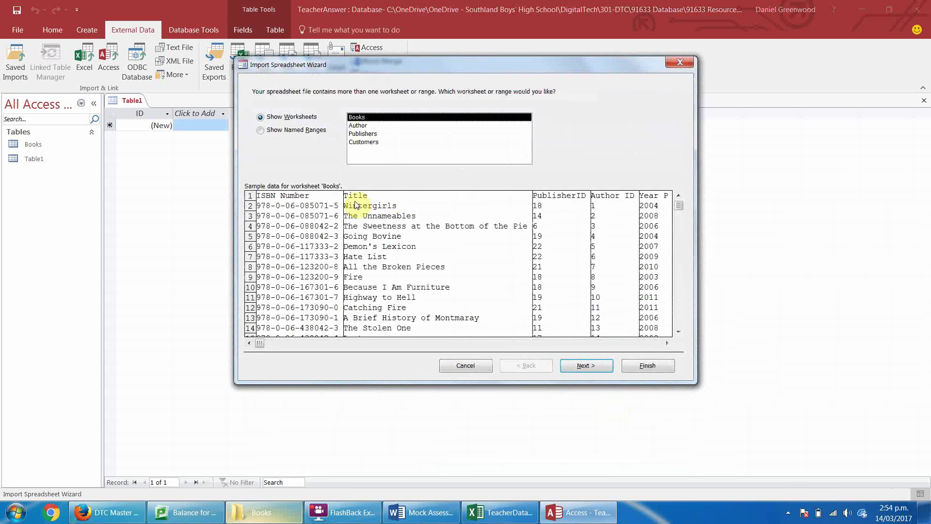
click(364, 125)
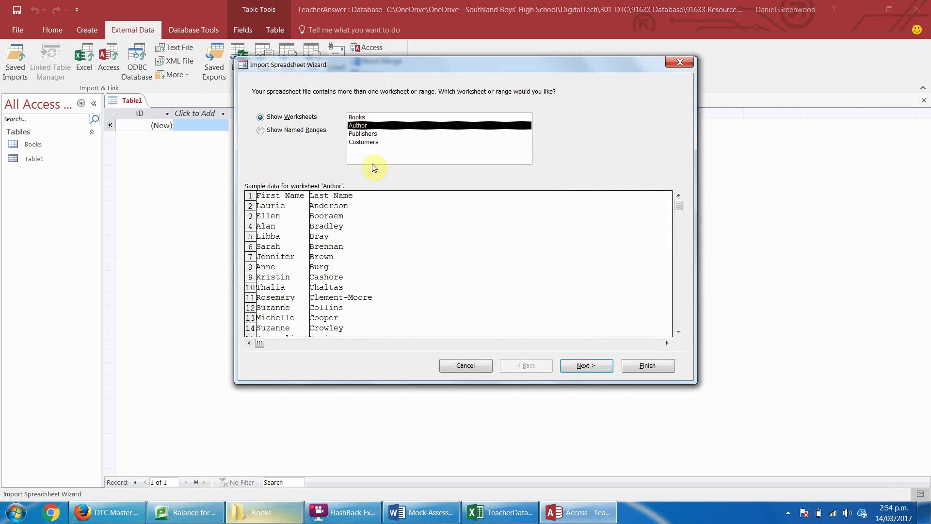
click(584, 367)
click(283, 121)
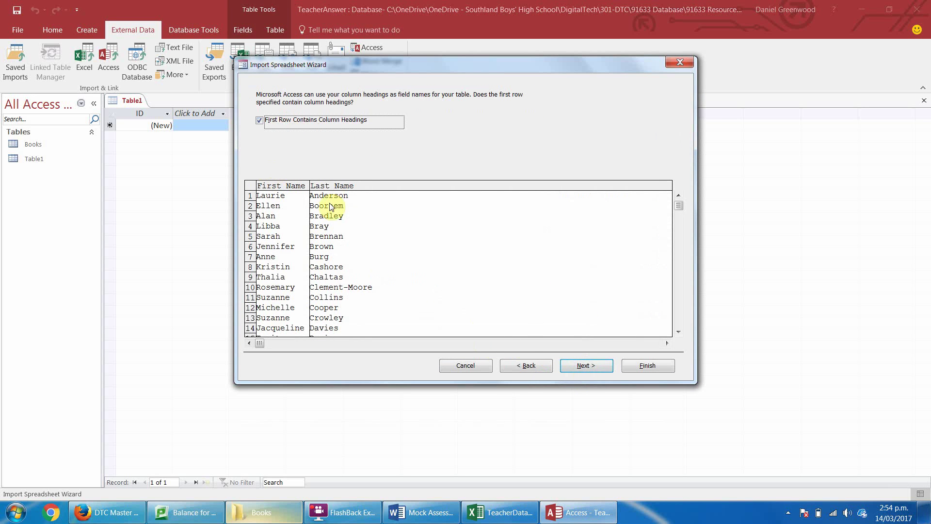
click(588, 367)
click(589, 370)
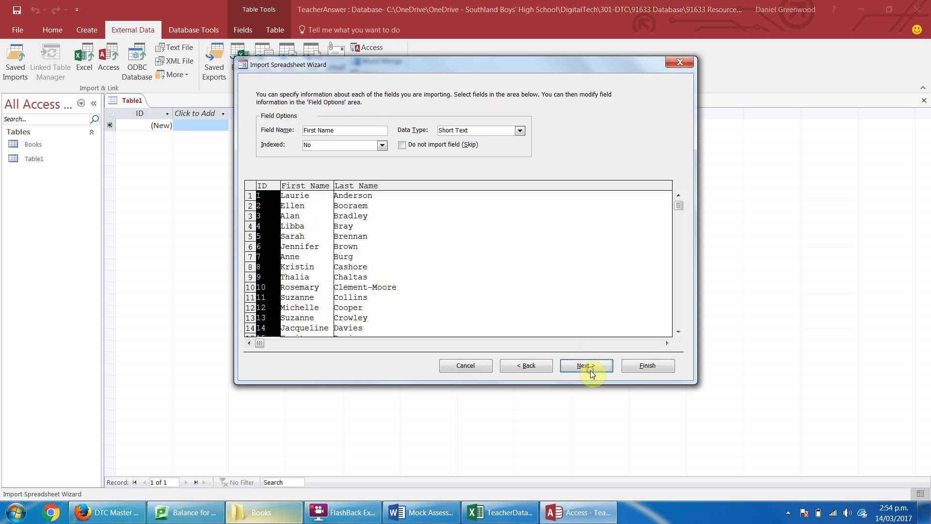
click(589, 371)
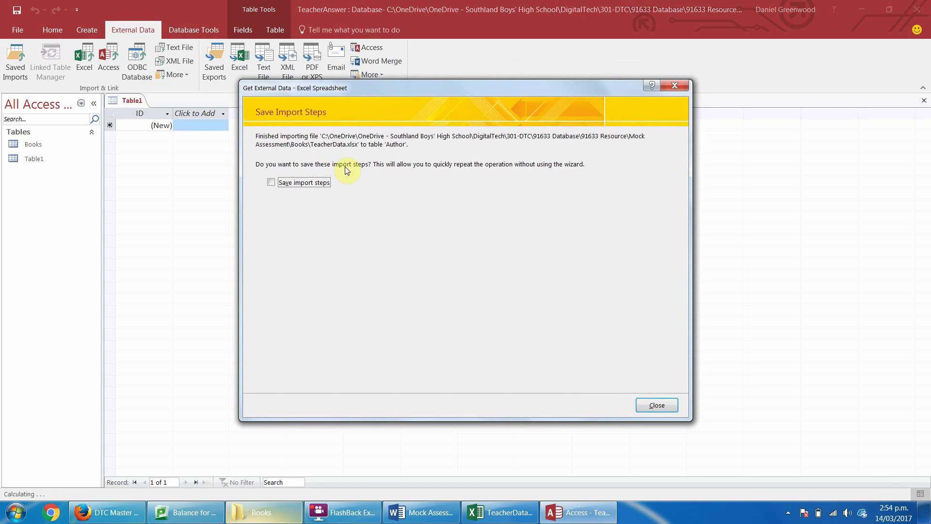
click(654, 405)
Import the Publishers worksheet with column headings, naming the new table 'Publishers'.
click(89, 57)
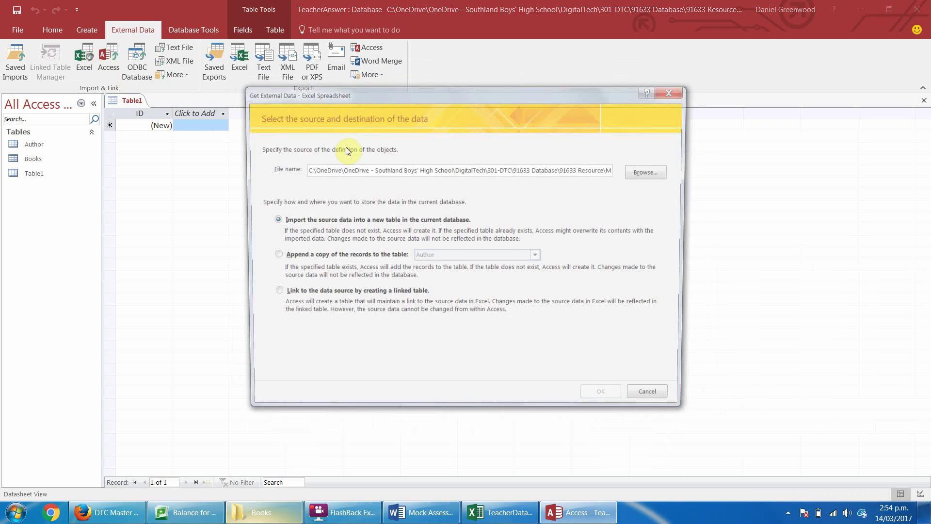
click(650, 172)
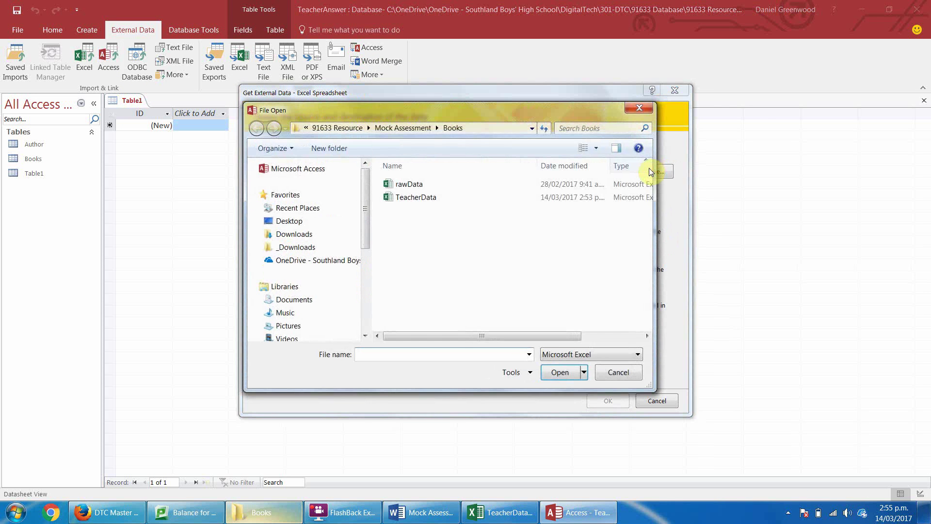
click(412, 199)
double_click(412, 198)
click(610, 400)
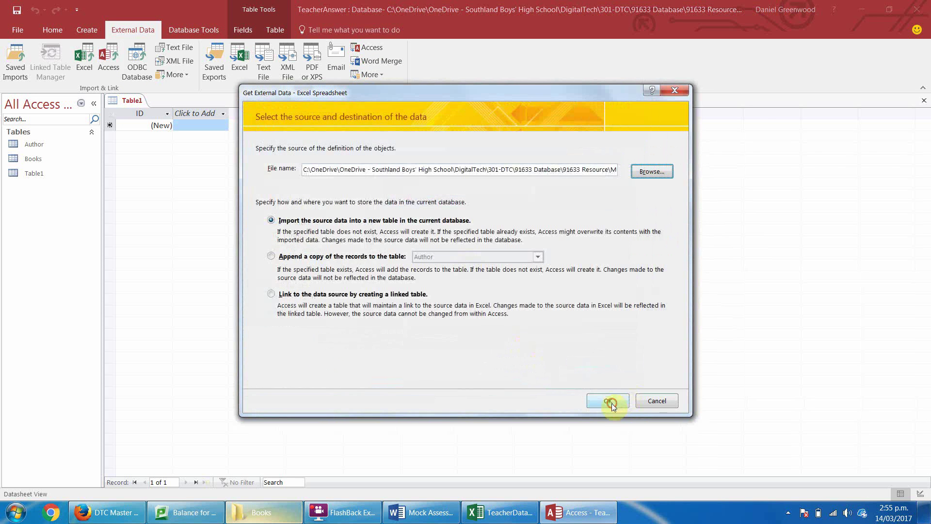
click(358, 125)
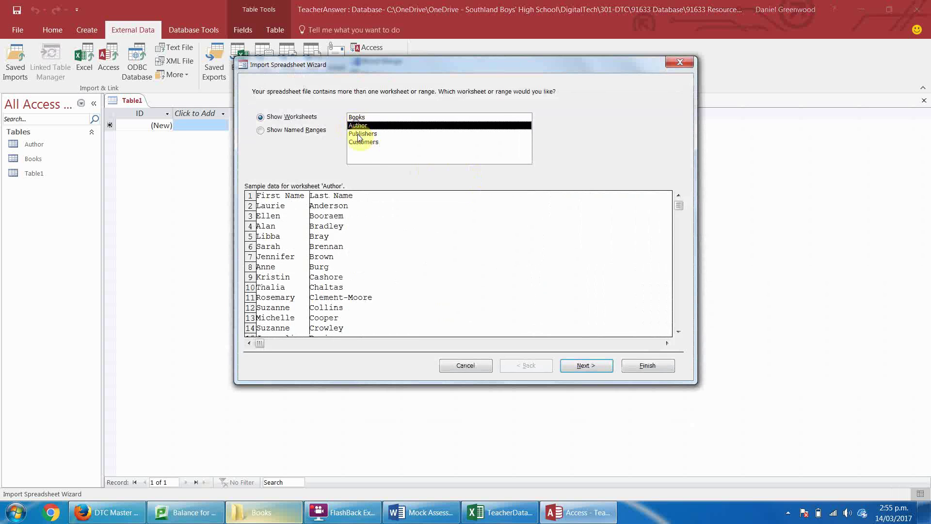
click(363, 134)
click(586, 365)
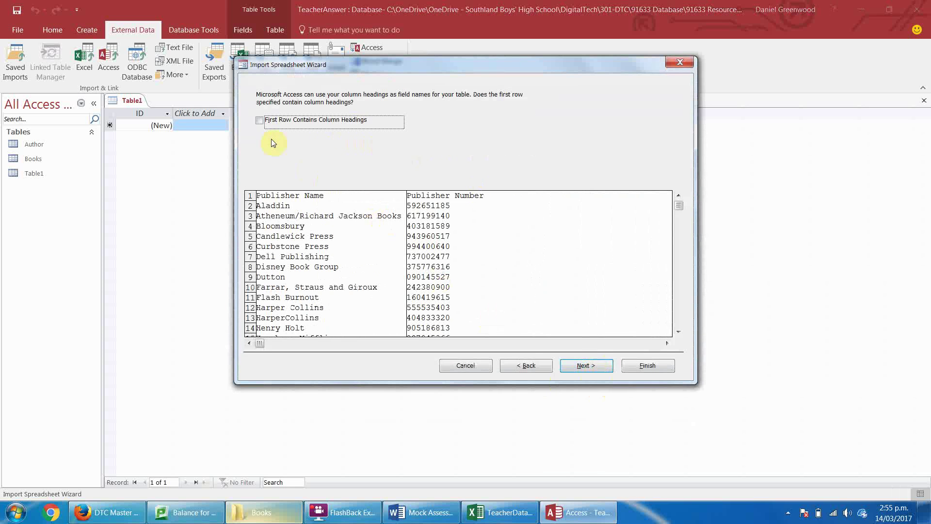
click(300, 119)
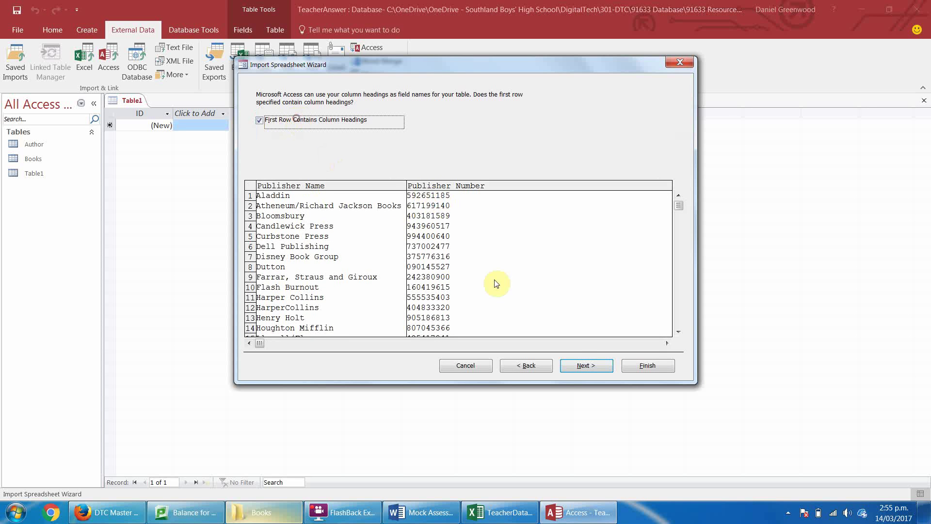
click(587, 366)
click(590, 367)
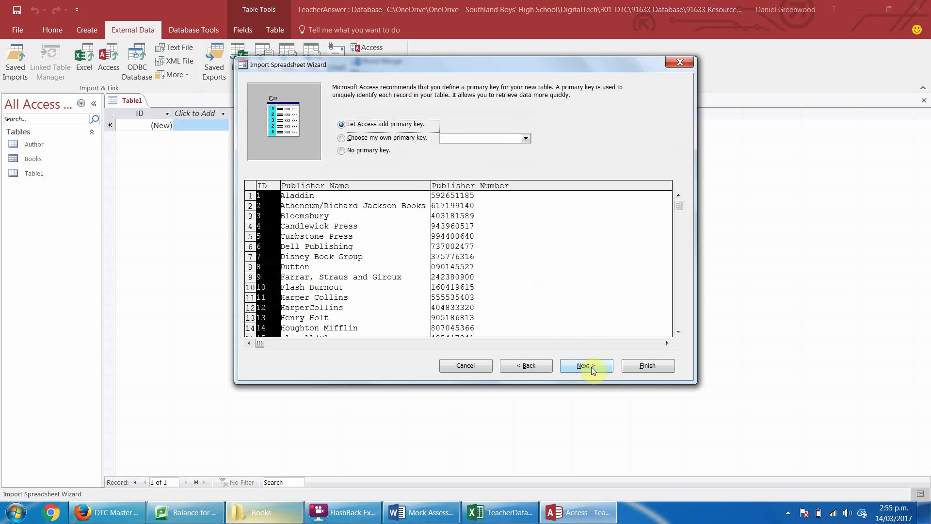
click(591, 367)
text(Publishers)
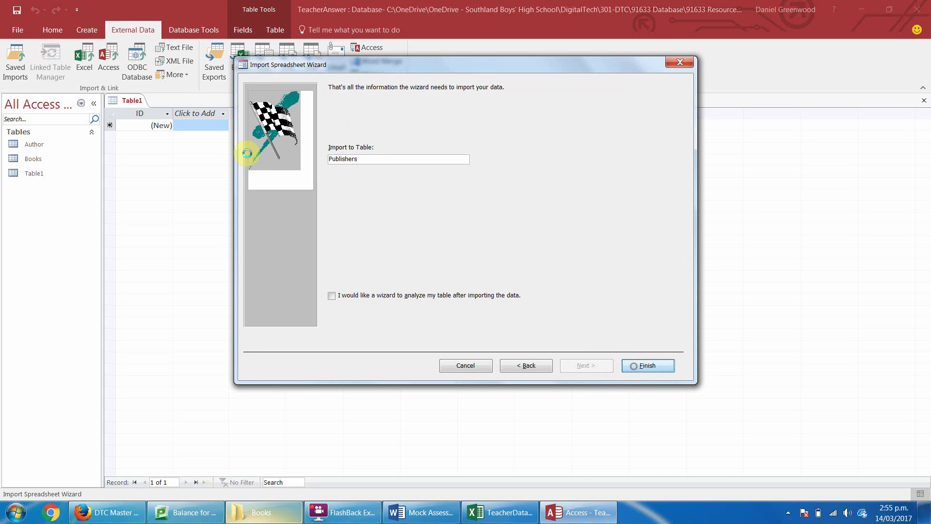
key(Return)
key(Return)
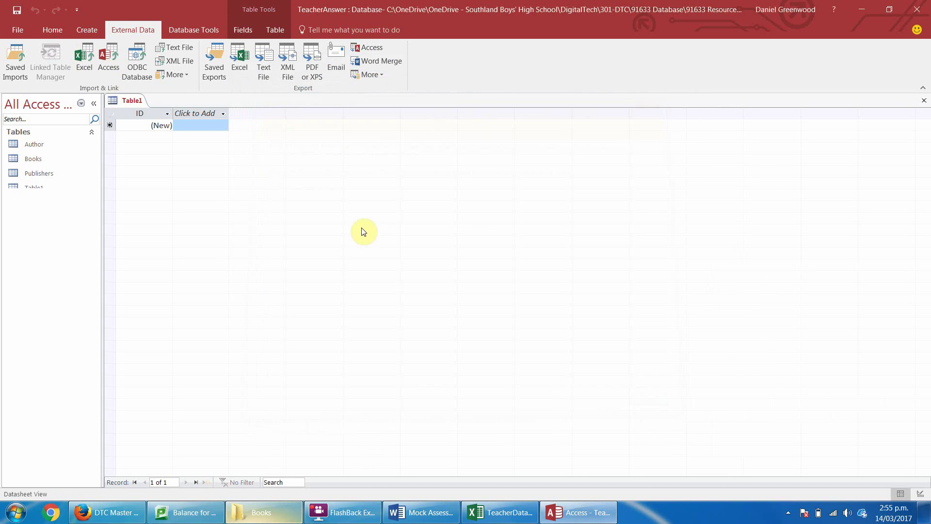
Import TeacherData's Customers sheet with first-row headings, without saving the import steps.
click(78, 55)
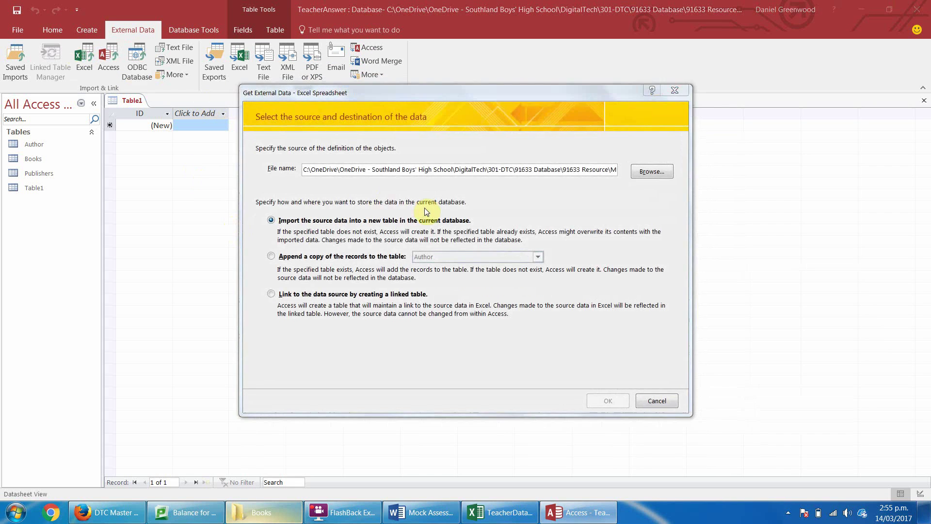
click(650, 171)
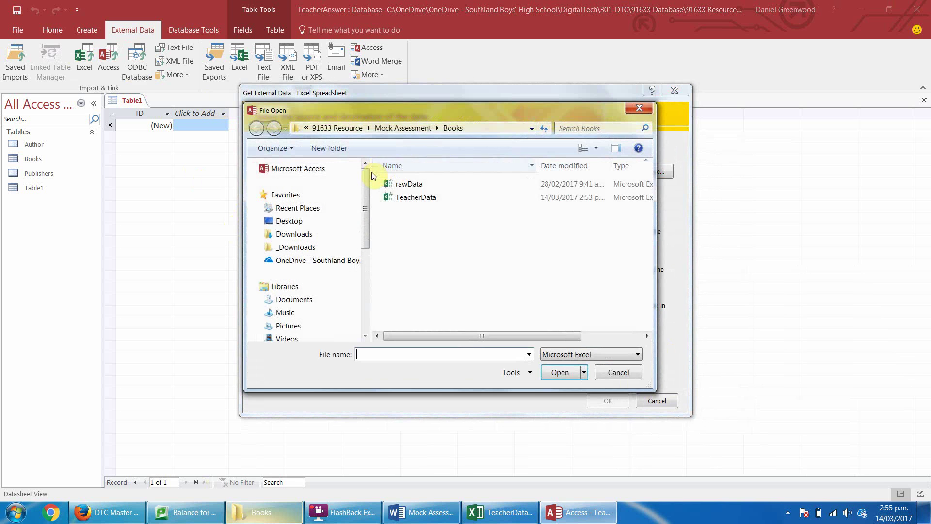
double_click(407, 203)
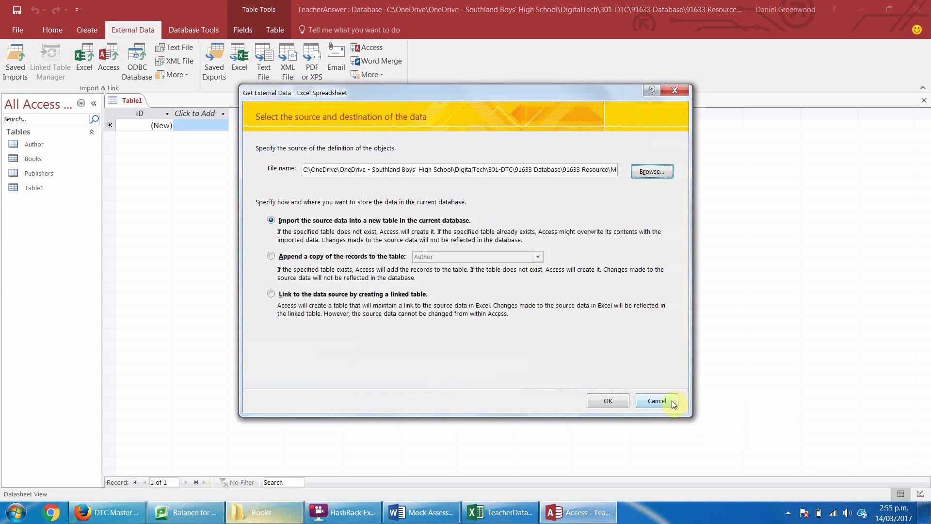
click(606, 400)
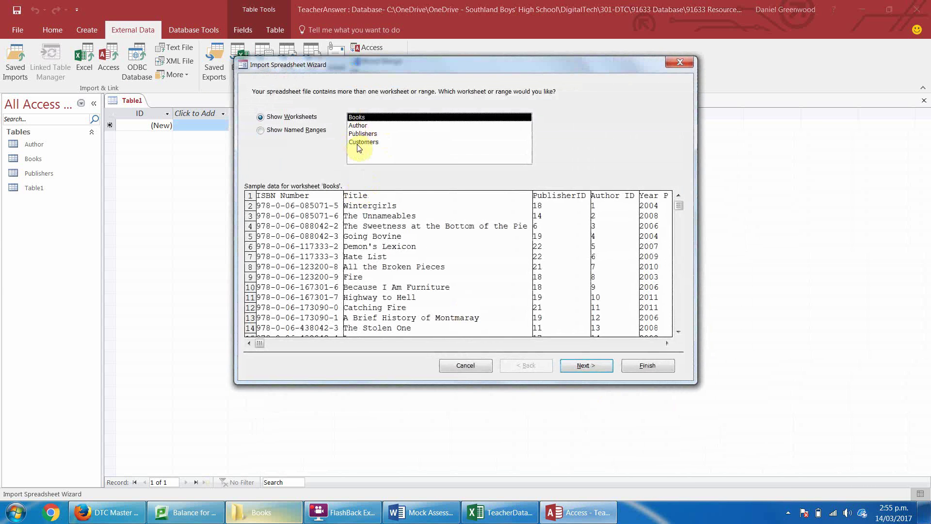
click(357, 146)
click(583, 365)
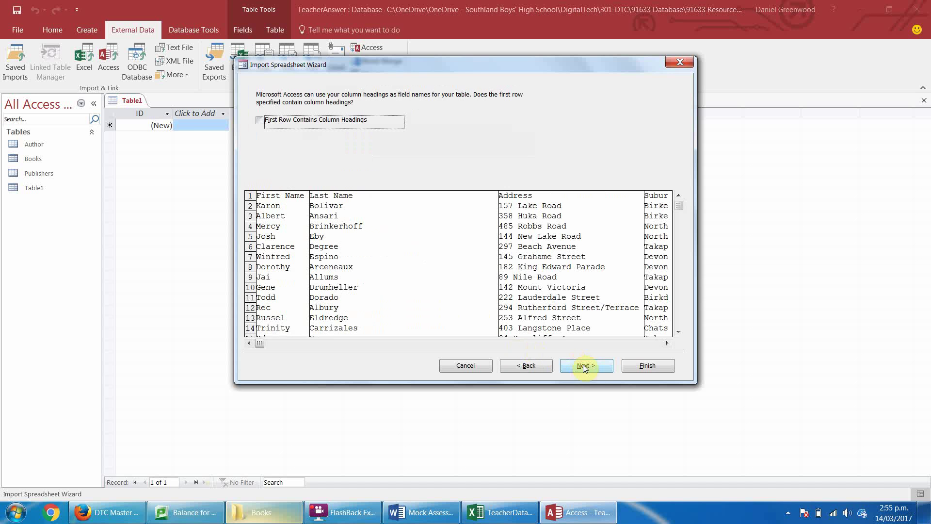
click(308, 121)
click(586, 364)
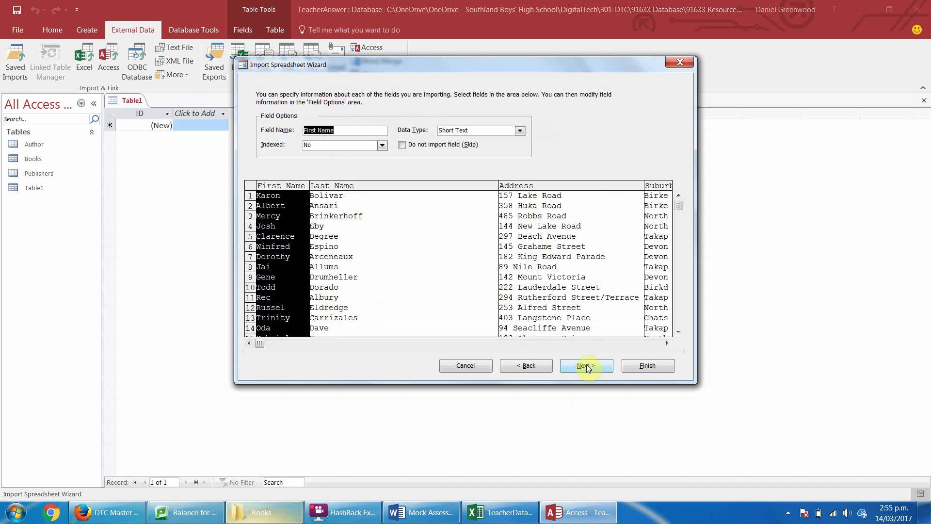
click(586, 364)
click(586, 364)
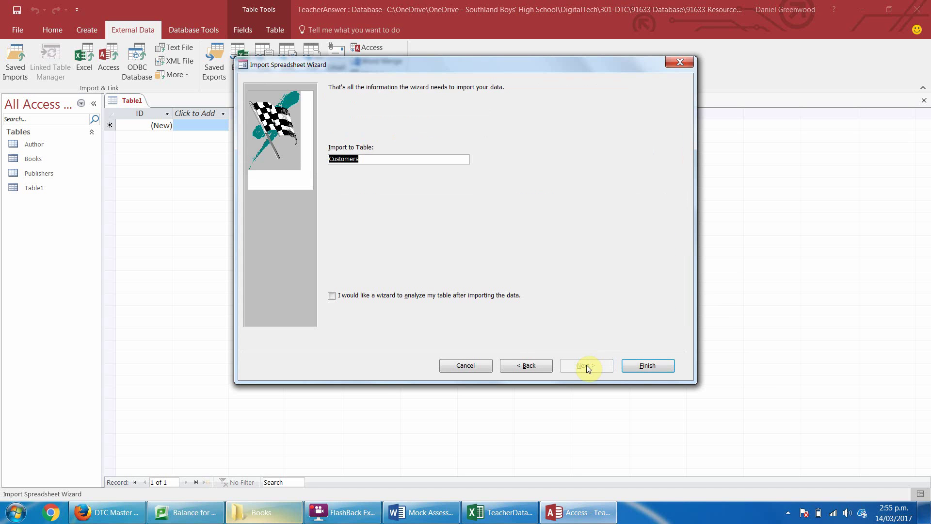
click(645, 365)
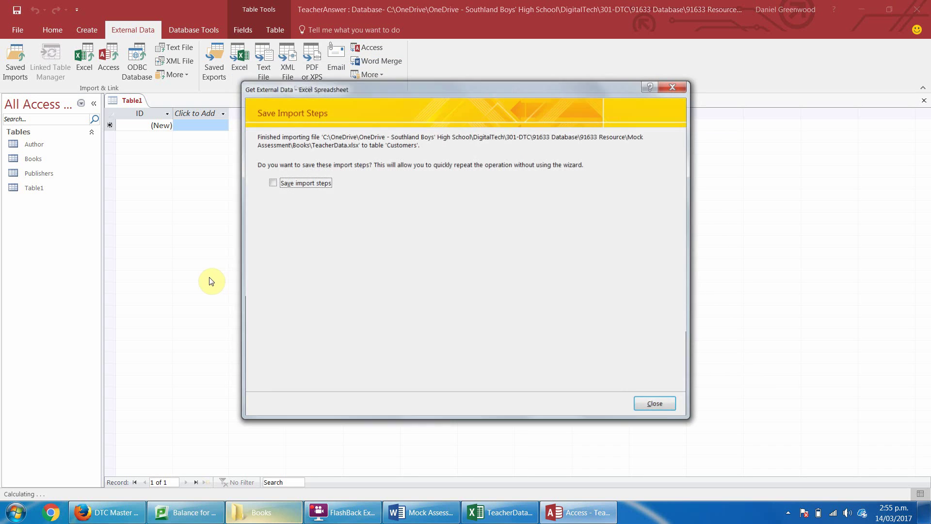
click(671, 407)
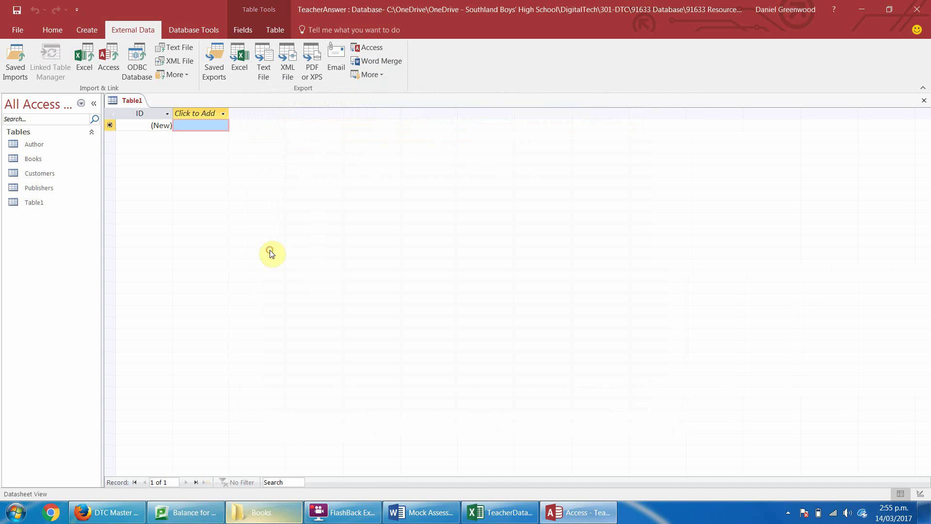
Close the empty Table1 and open the Books table.
right_click(125, 101)
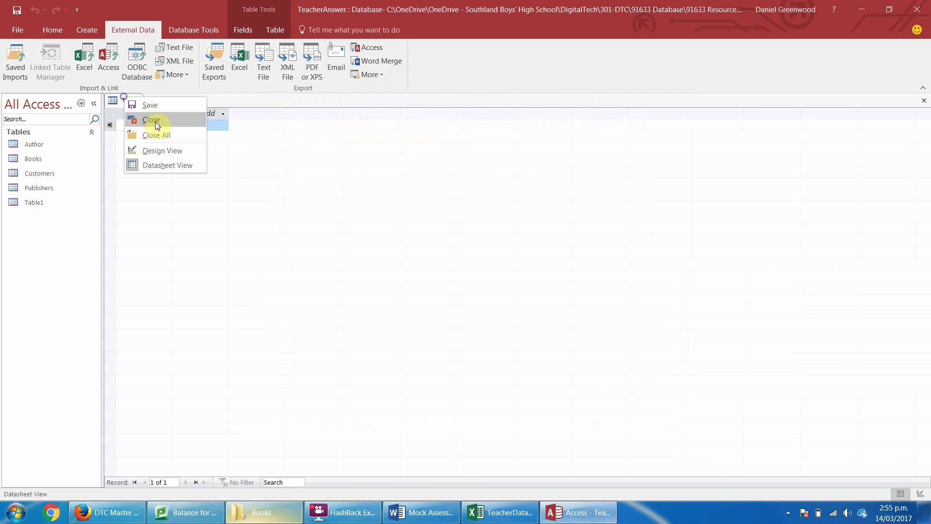
click(155, 121)
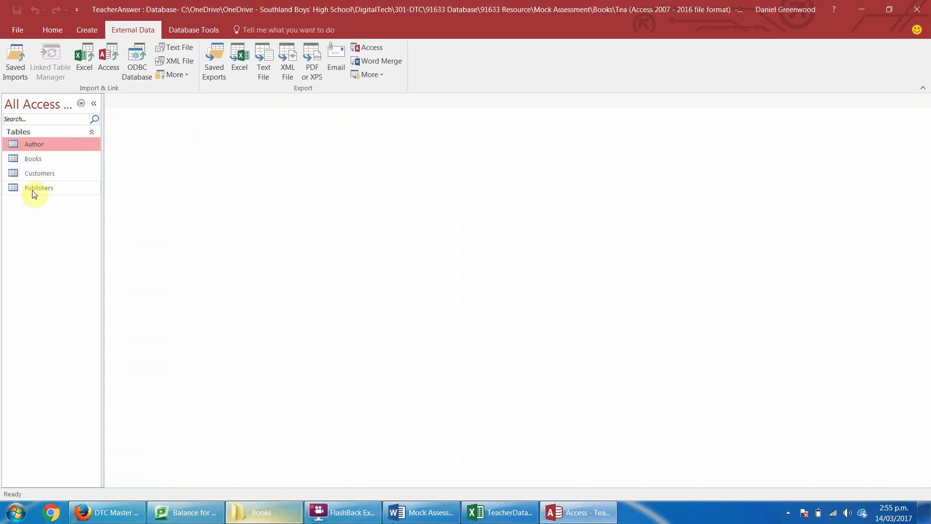
double_click(29, 158)
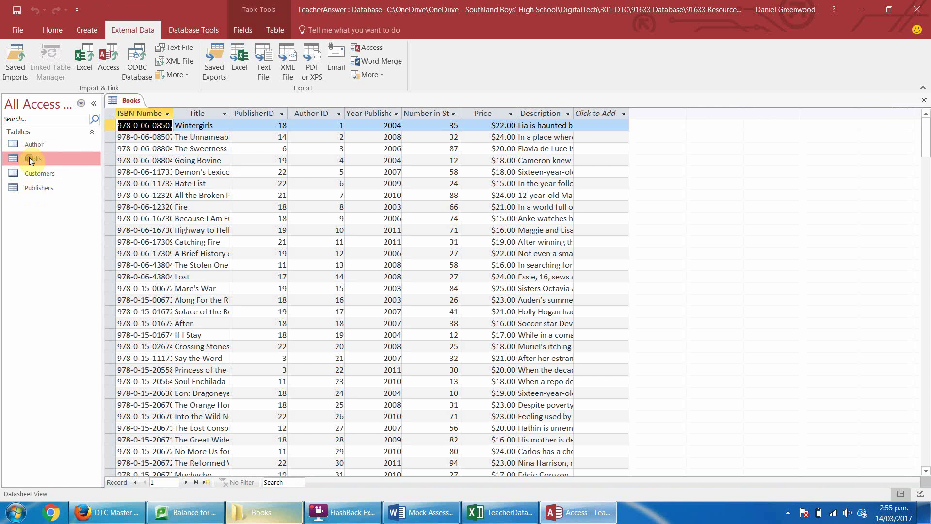
Widen the ISBN Number column to show full ISBNs and check its field properties.
double_click(173, 113)
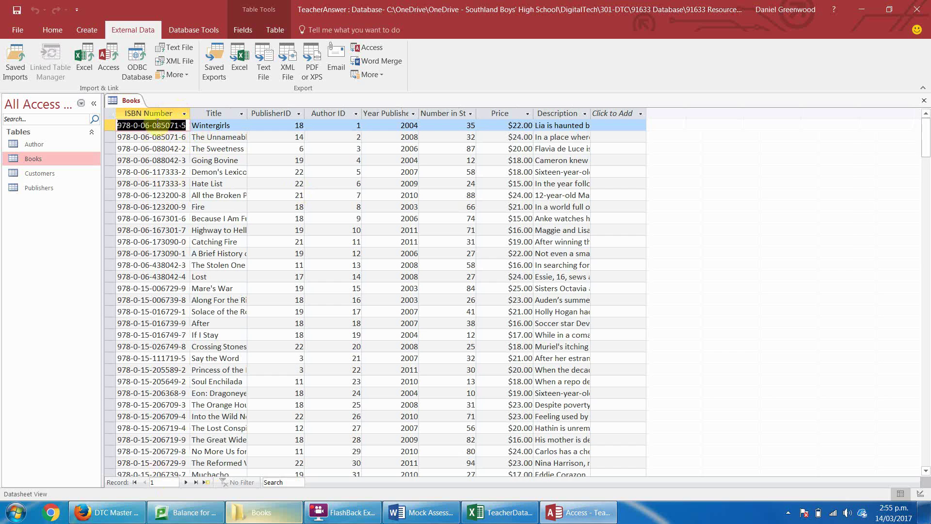
click(149, 113)
click(144, 288)
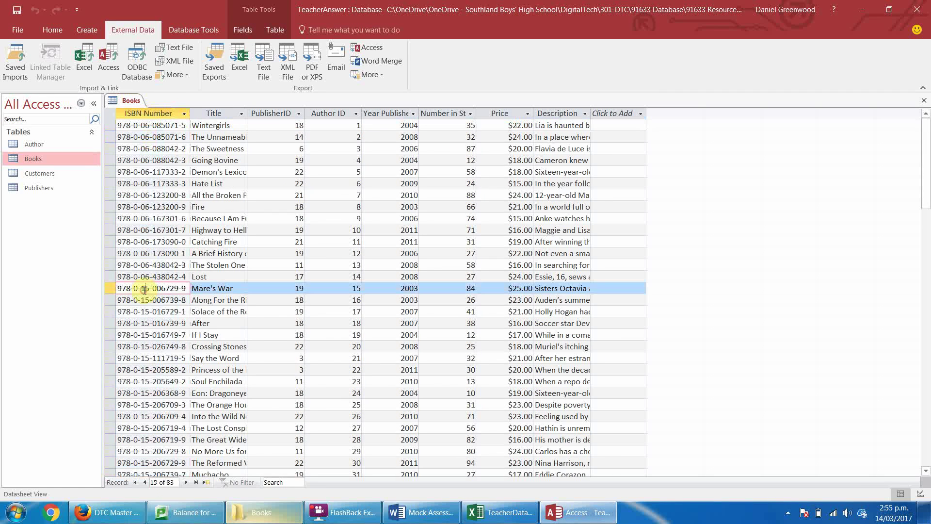
key(Down)
key(Down)
key(Down)
key(Down)
key(Down)
key(Down)
key(Down)
key(Down)
key(Down)
key(Down)
key(Down)
key(Down)
key(Down)
key(Down)
key(Down)
key(Down)
key(Down)
key(Down)
key(Down)
key(Down)
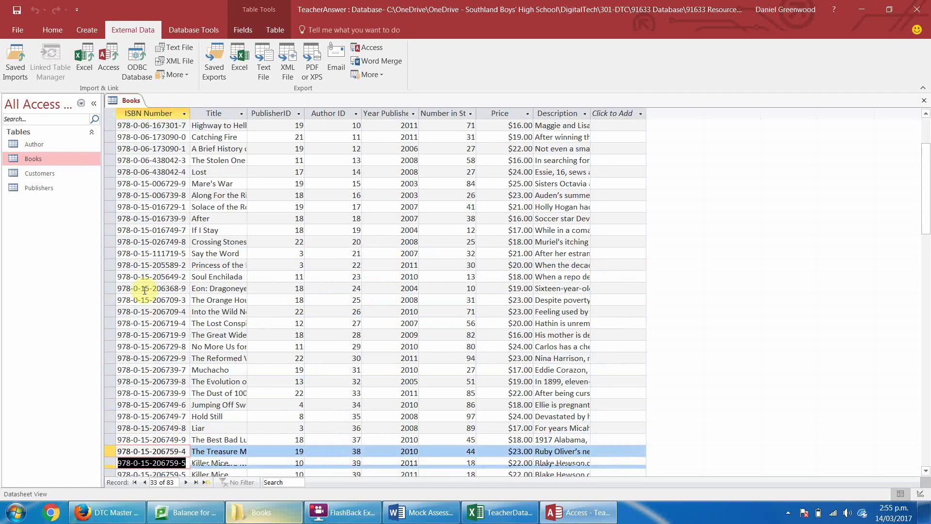
key(Up)
key(Up)
key(Up)
key(Up)
key(Up)
key(Up)
key(Up)
key(Up)
key(Up)
key(Up)
key(Up)
key(Up)
key(Up)
key(Up)
key(Up)
key(Up)
key(Up)
key(Up)
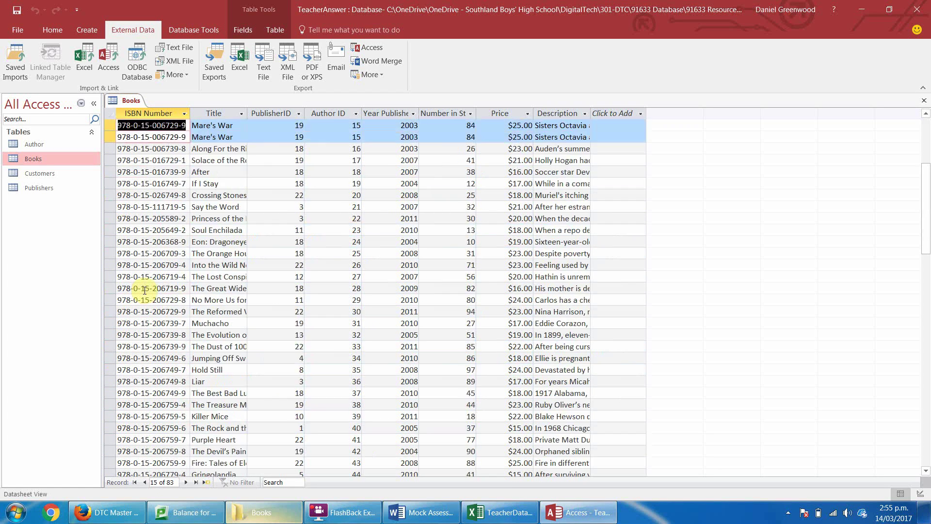
key(Up)
key(Up)
key(Up)
key(Up)
key(Up)
key(Up)
key(Up)
key(Up)
key(Up)
key(Up)
key(Up)
key(Up)
key(Up)
key(Up)
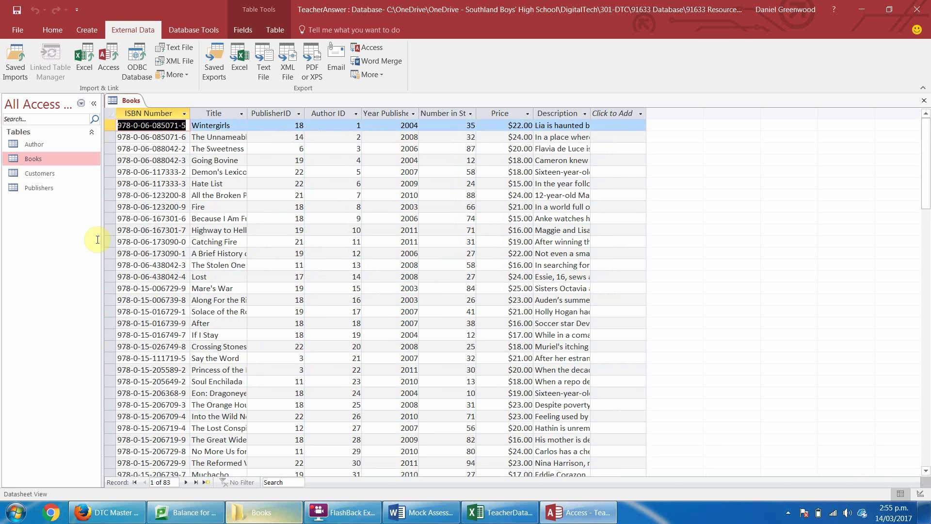
click(133, 126)
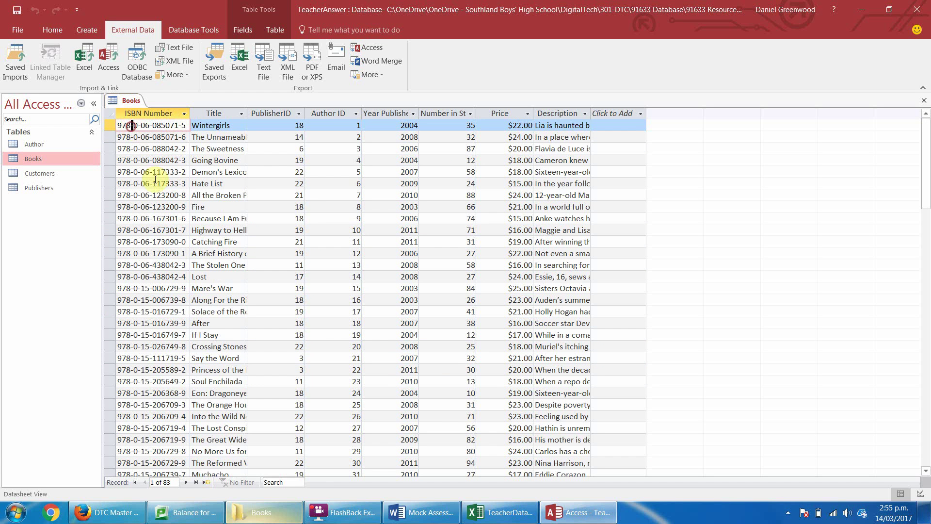
click(155, 113)
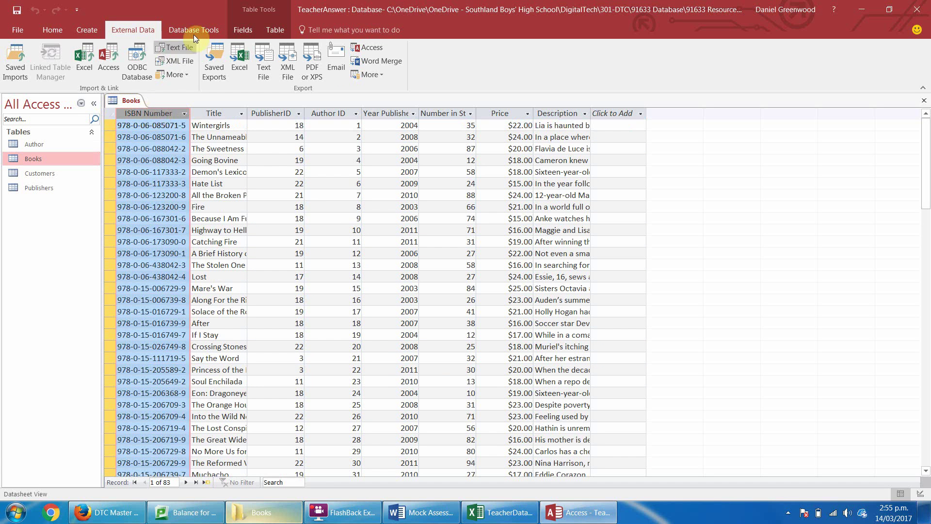
click(247, 31)
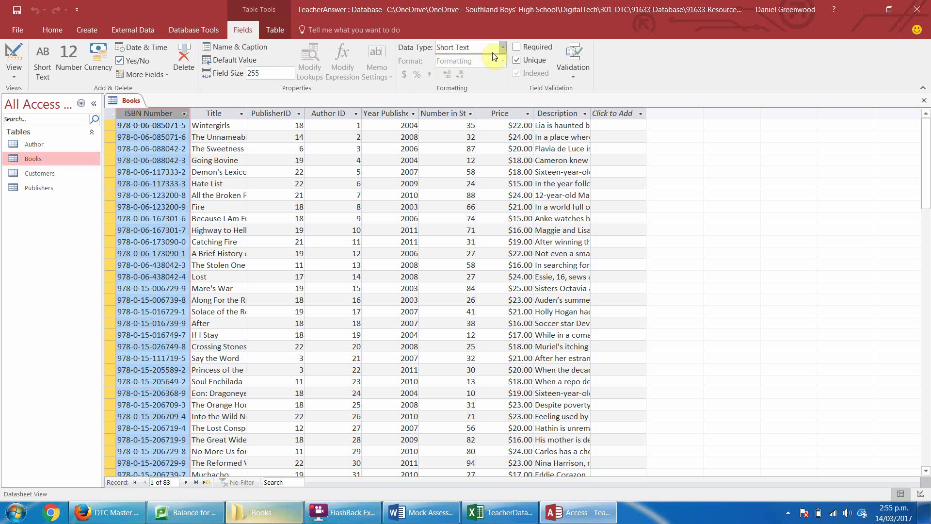
Set the ISBN Number field size to 17, accepting the data-loss warning.
click(119, 127)
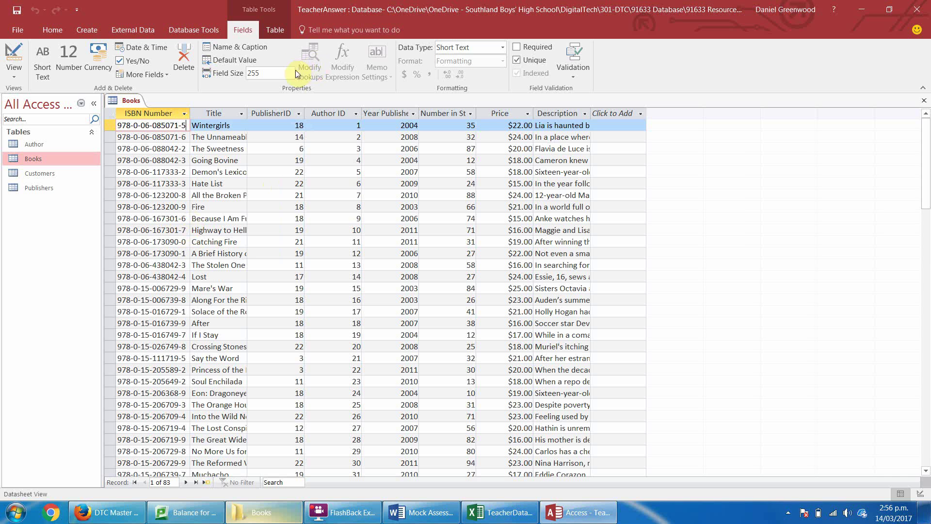
click(280, 73)
text(17)
click(234, 118)
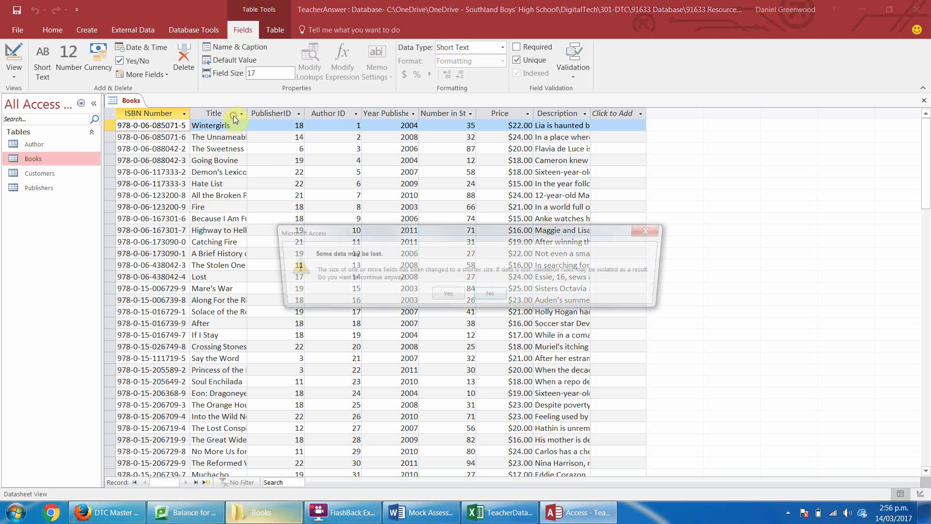
click(442, 296)
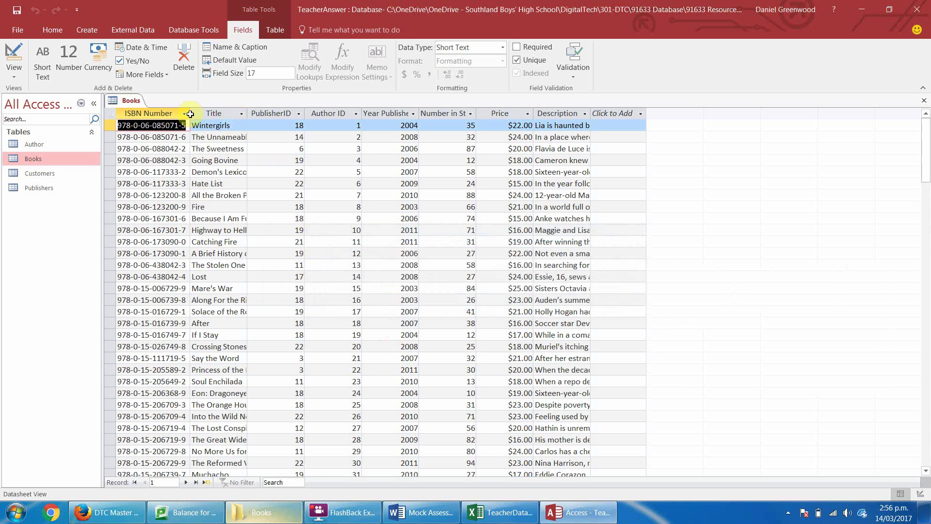
Set the Title field size to 150 and confirm the warning.
double_click(247, 108)
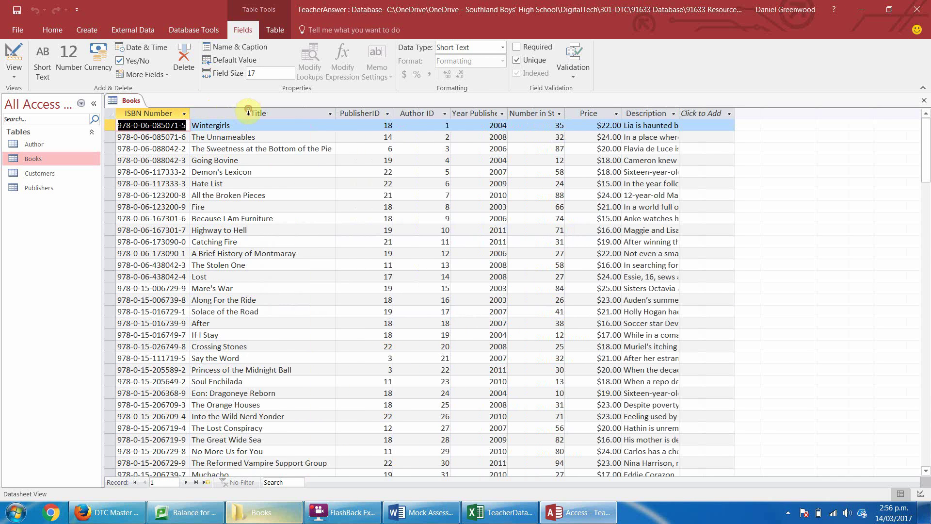
click(244, 113)
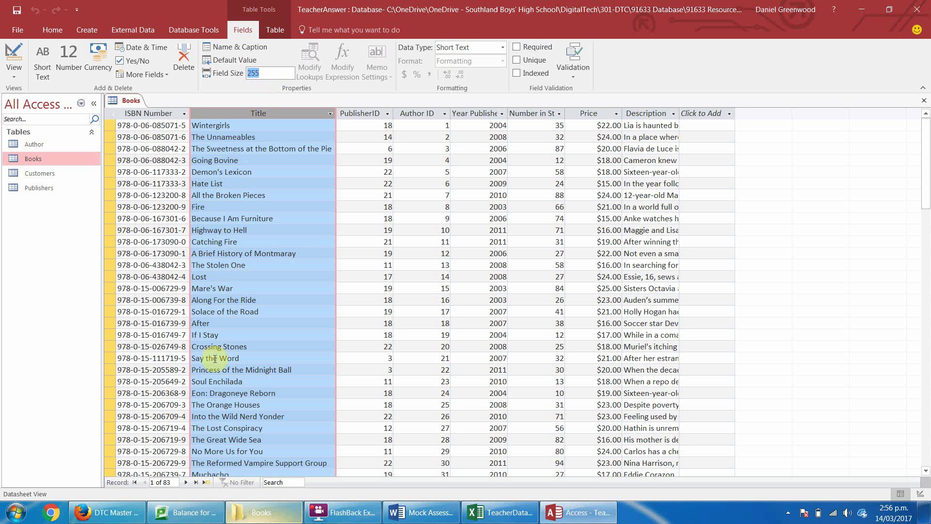
text(150)
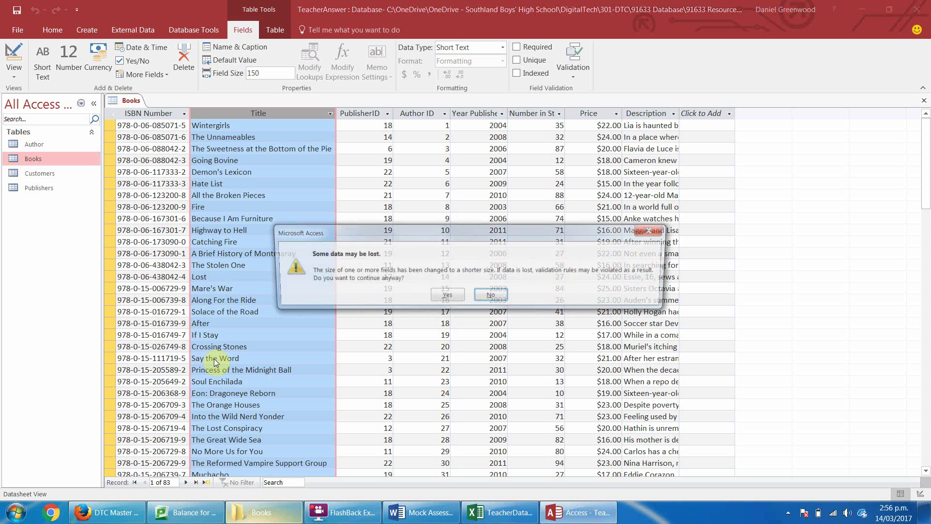
click(442, 294)
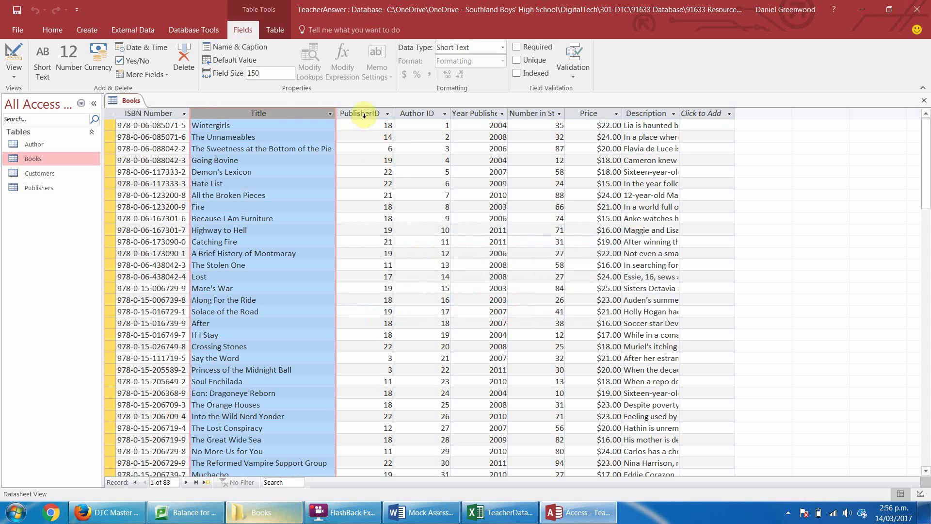
click(364, 115)
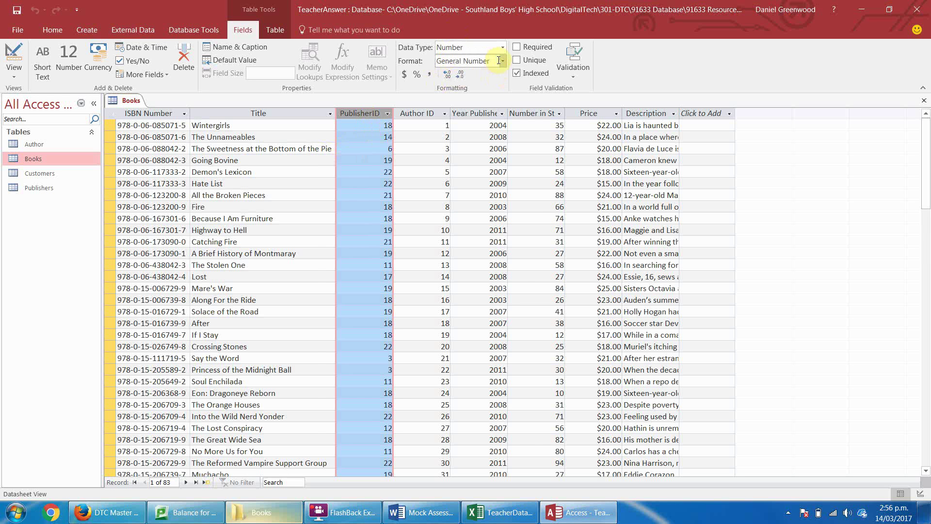
click(500, 512)
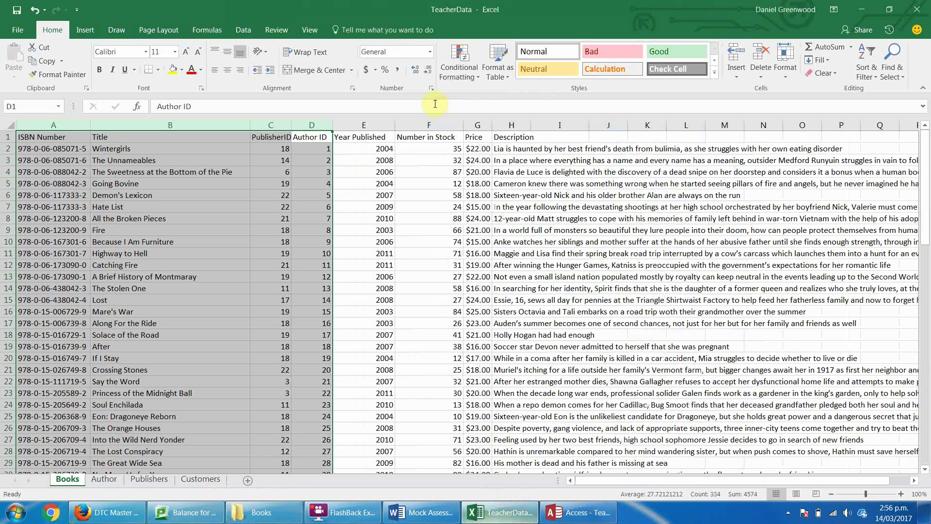
click(297, 154)
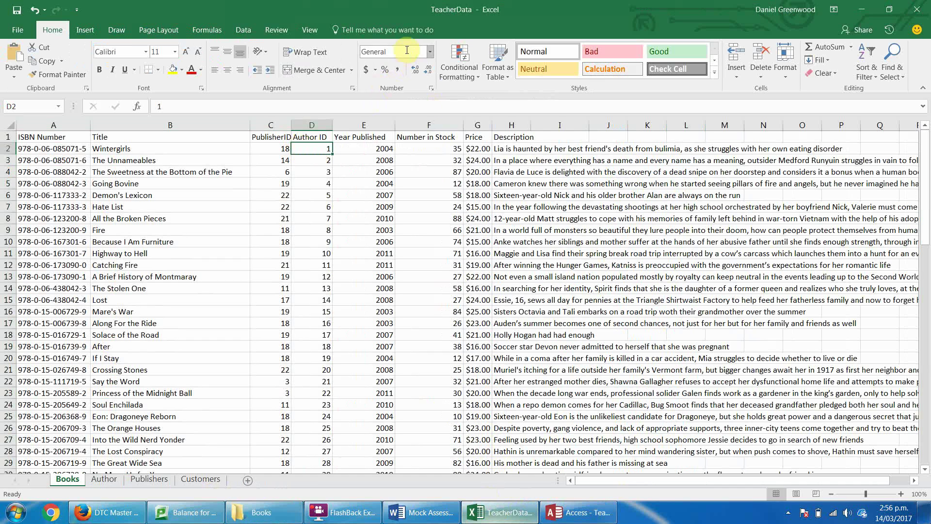
key(ctrl+1)
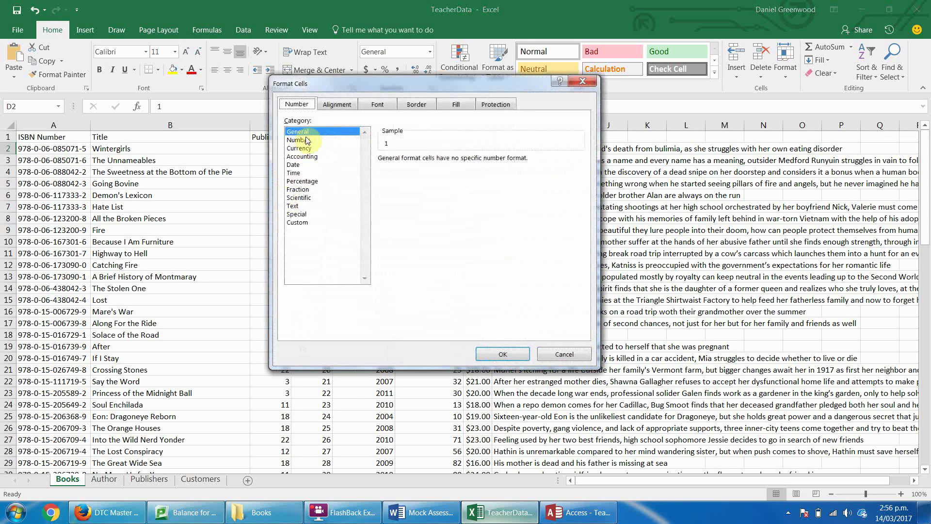
click(560, 352)
key(alt+Tab)
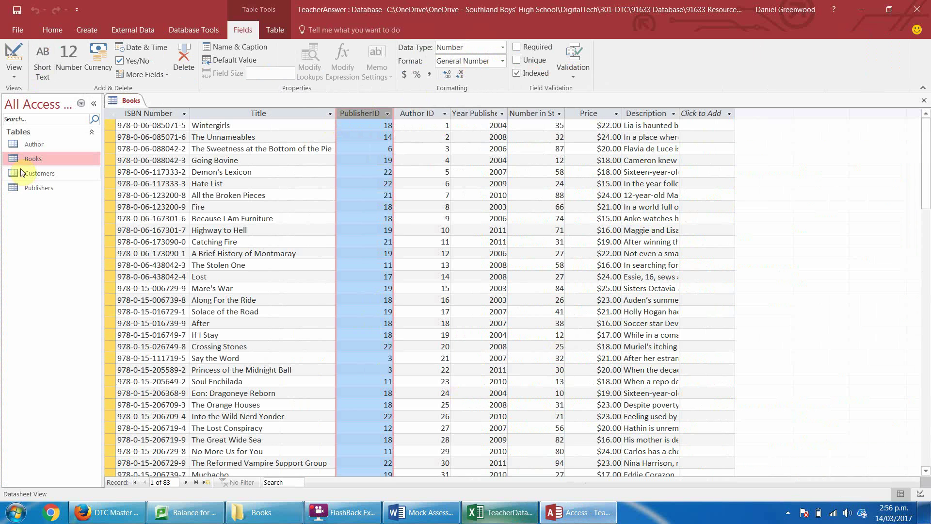
Open the Author table, rename its ID field to AuthorID, and return to Books.
double_click(29, 143)
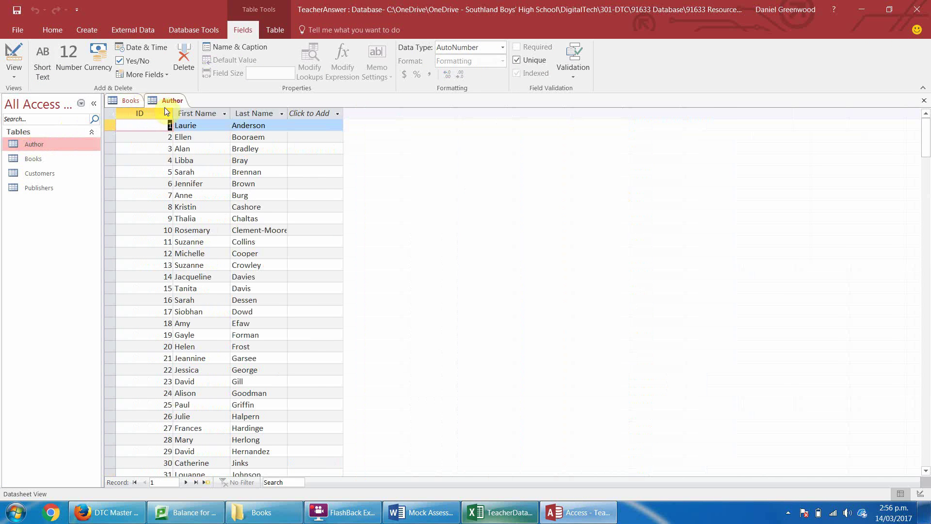
click(132, 113)
double_click(150, 114)
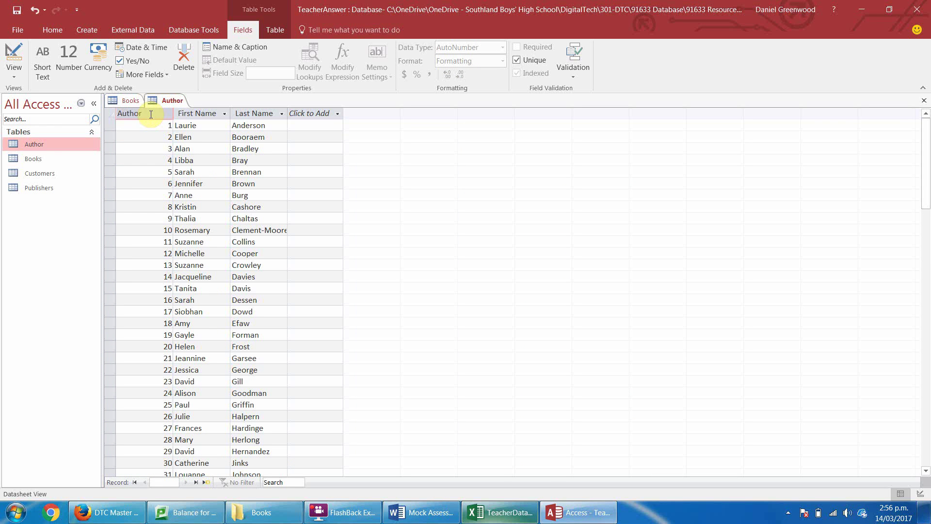
key(Return)
click(150, 114)
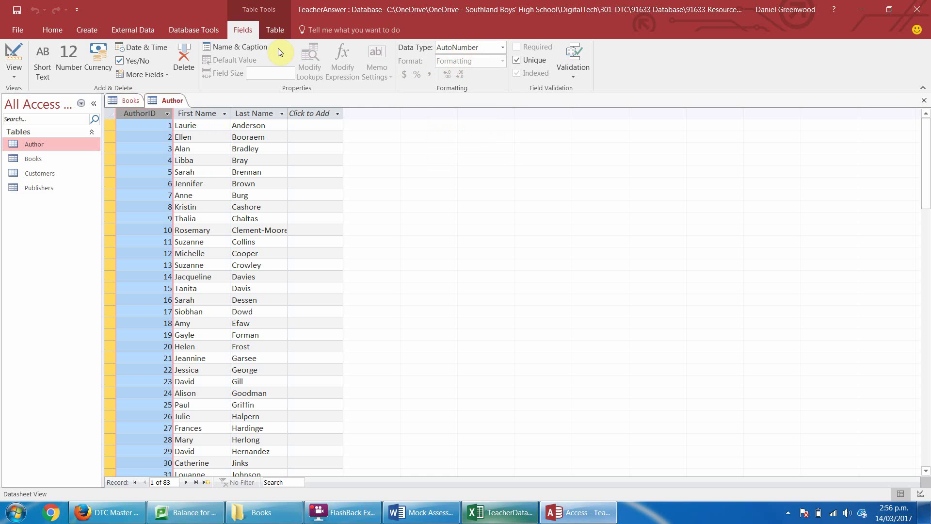
click(130, 101)
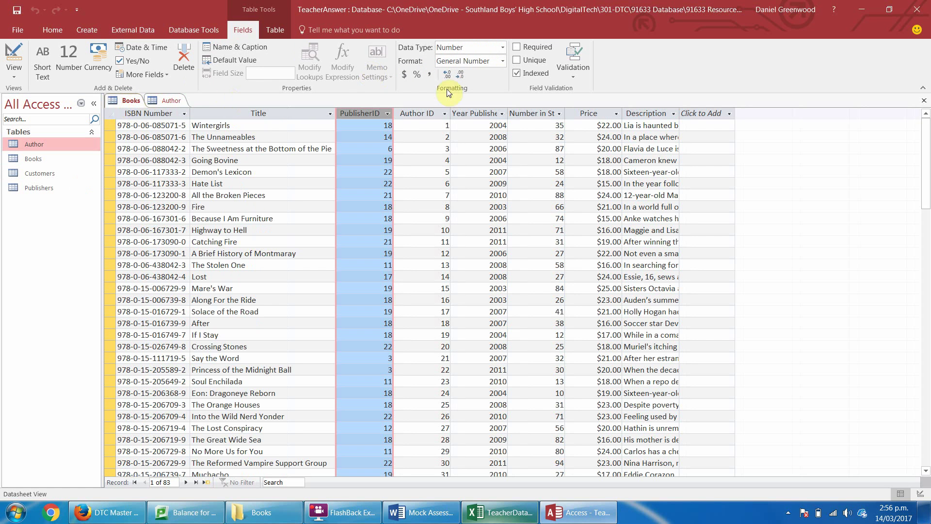
Try Short Text for PublisherID, ultimately keeping it as a Number field.
click(503, 47)
click(478, 59)
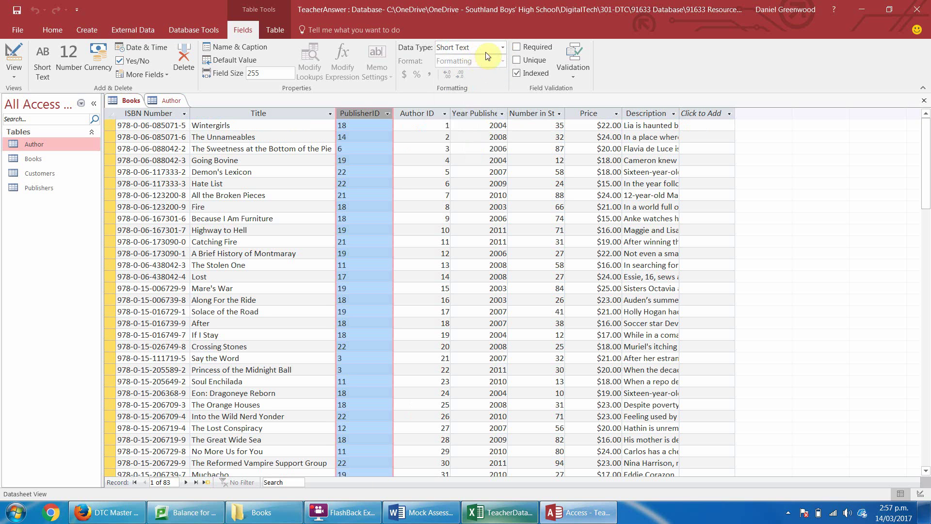
click(503, 47)
click(476, 84)
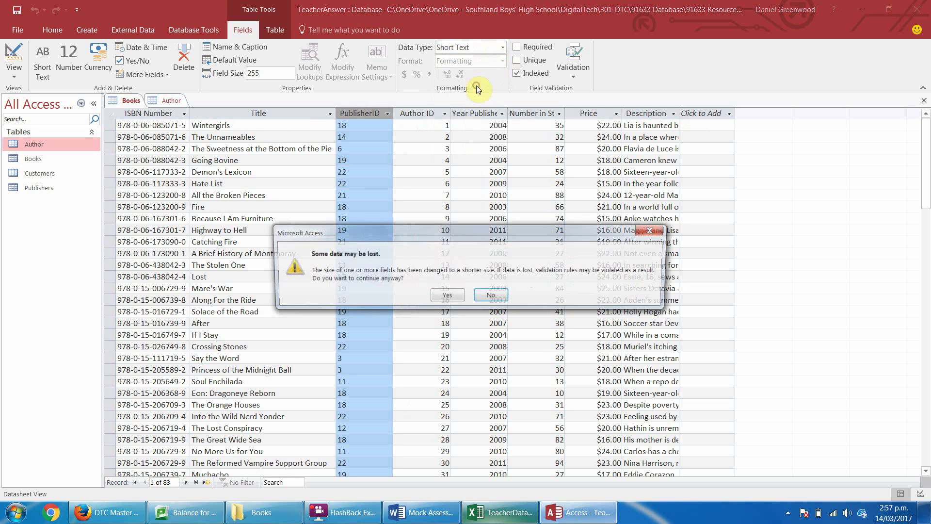
key(Return)
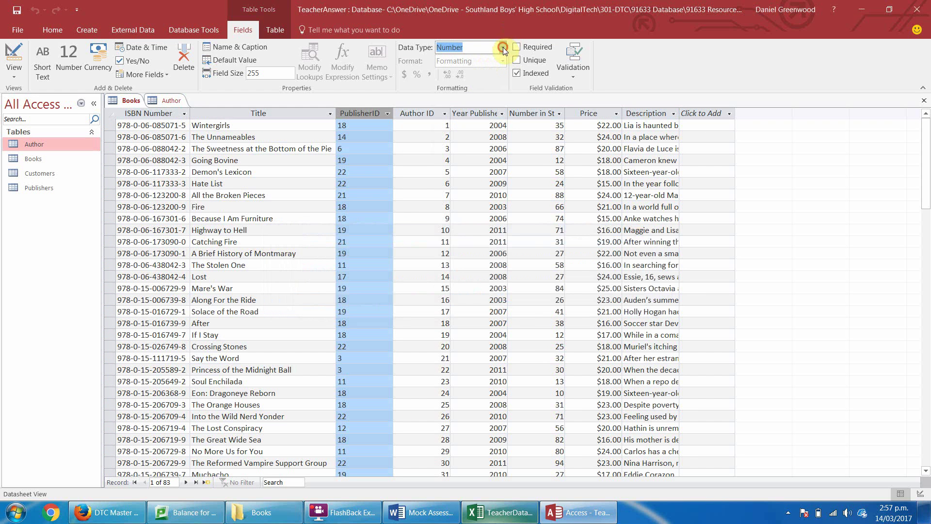
click(483, 47)
click(481, 87)
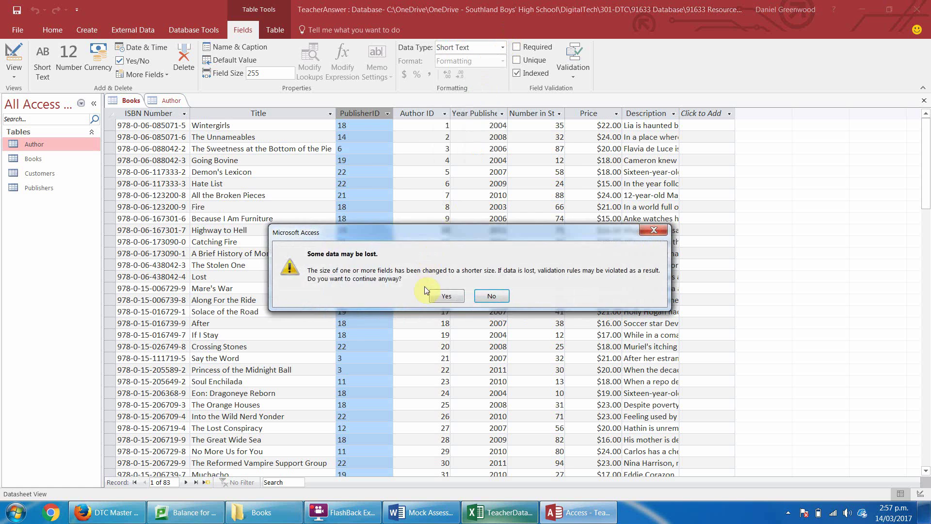
key(Return)
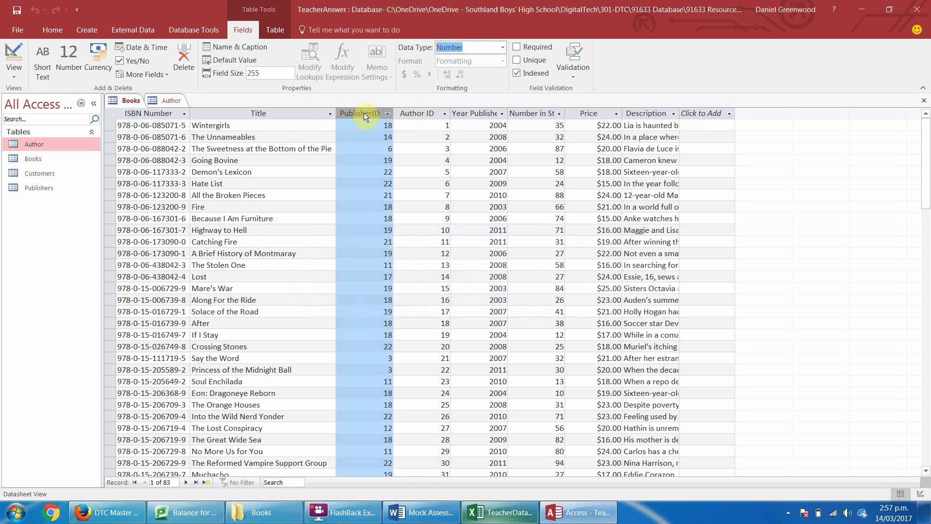
Switch Author ID to Short Text and back to Number, accepting the data-loss warning.
click(400, 113)
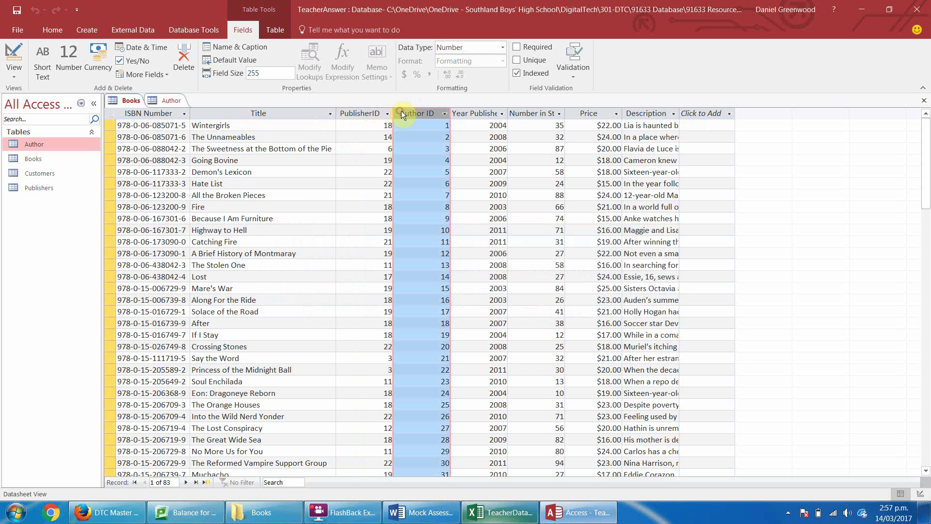
click(502, 48)
click(482, 63)
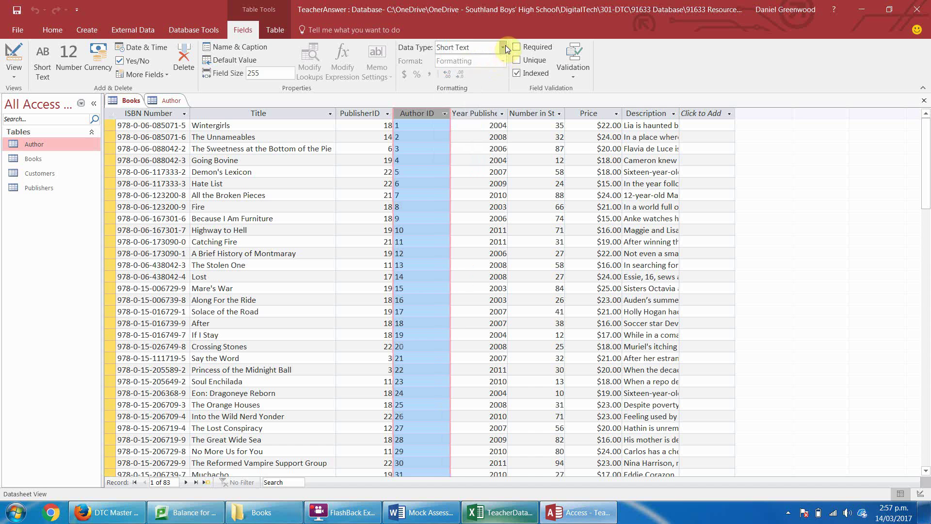
click(503, 47)
click(478, 88)
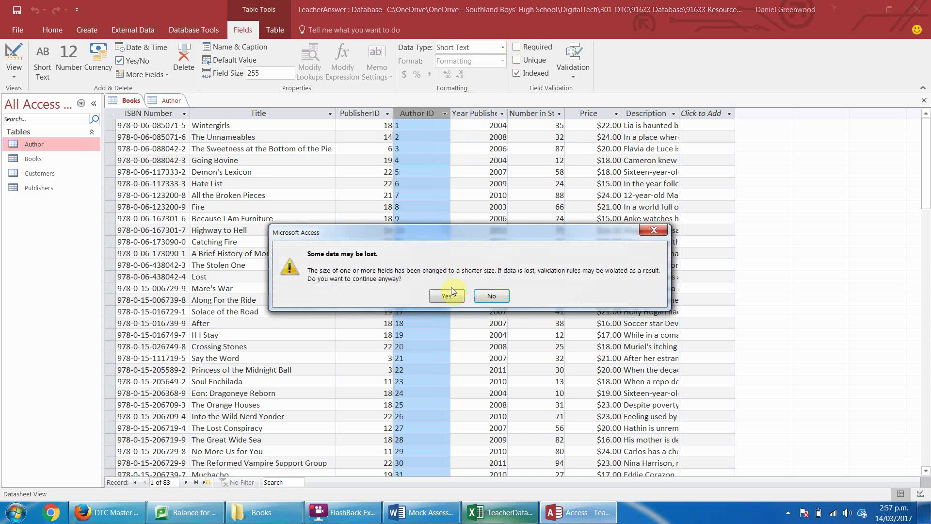
click(451, 293)
Review Year Published, Number in Stock, Price and Description types, keeping Number, General Number and Short Text.
click(482, 114)
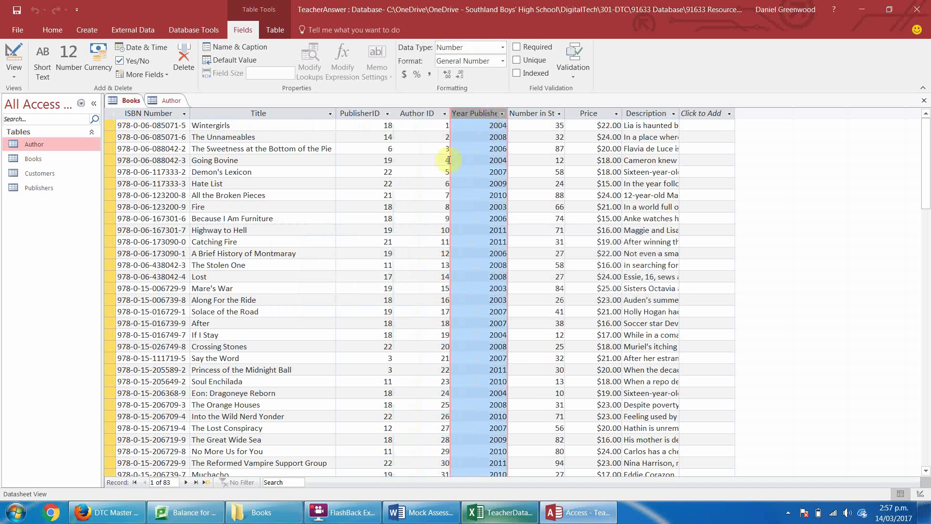
click(503, 48)
click(503, 48)
click(504, 60)
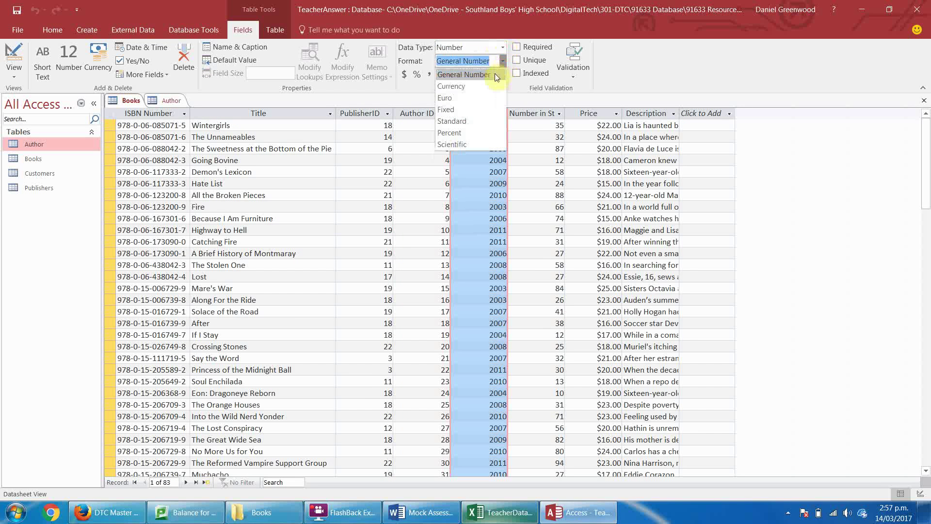
click(494, 74)
click(534, 115)
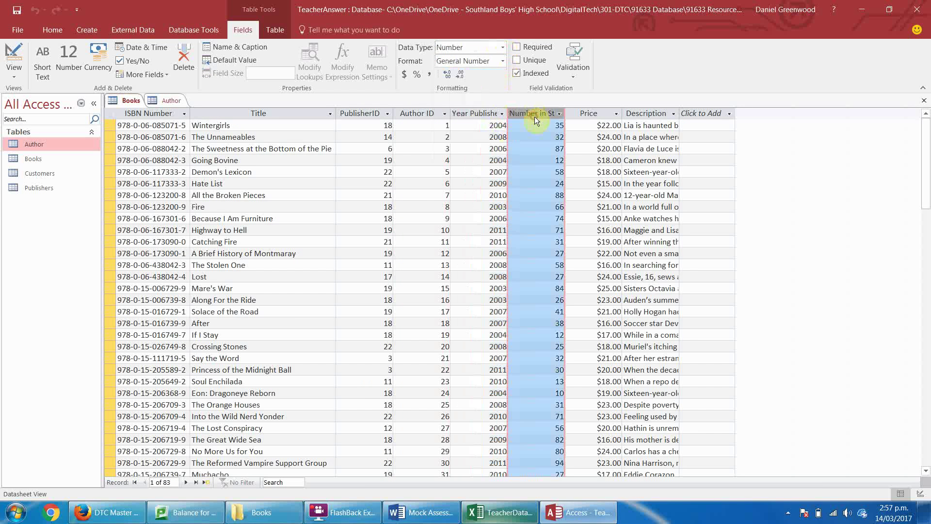
click(588, 124)
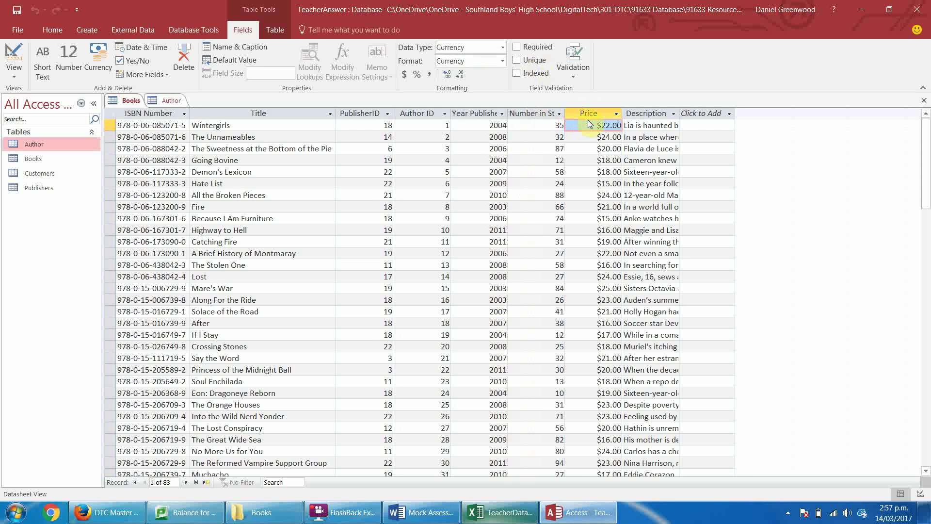
click(676, 113)
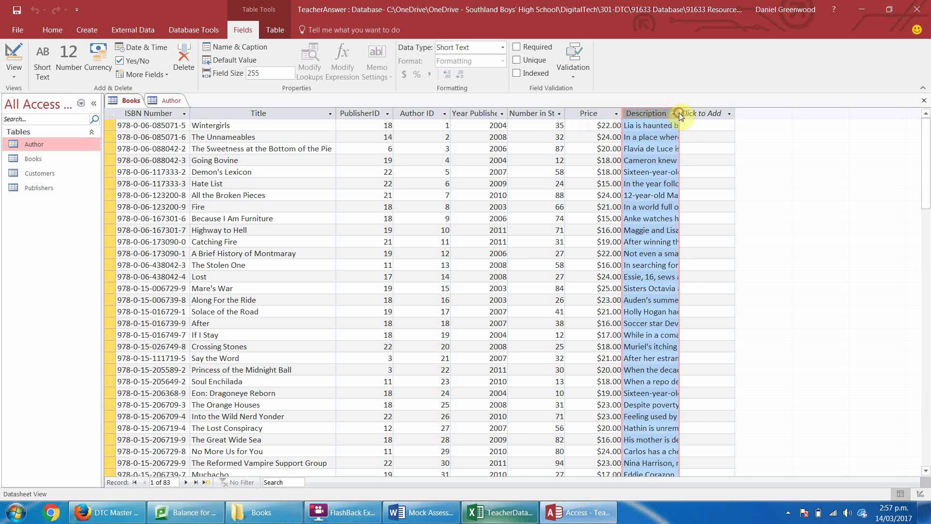
click(681, 112)
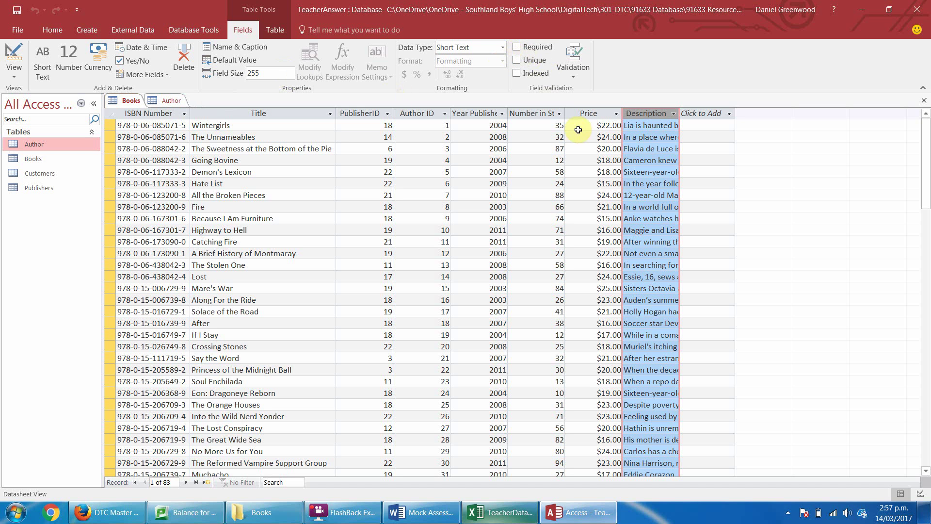
click(504, 48)
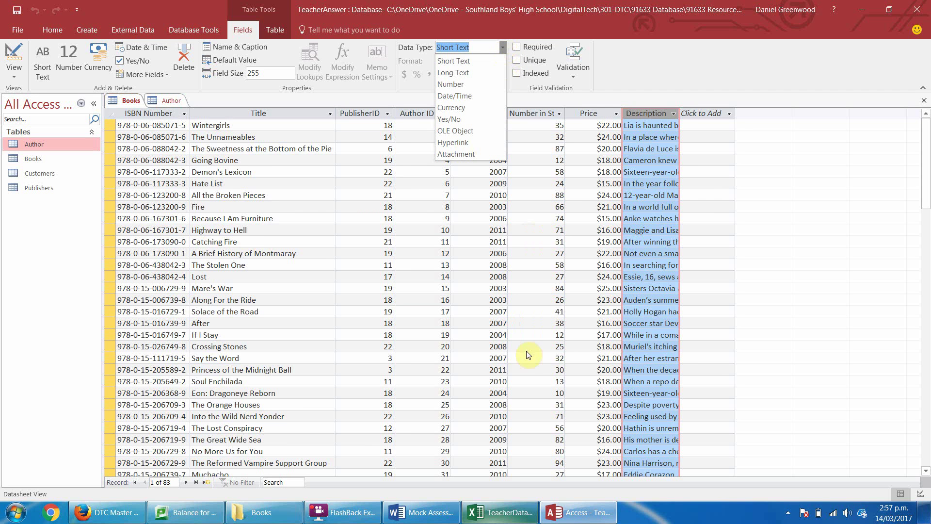
click(518, 363)
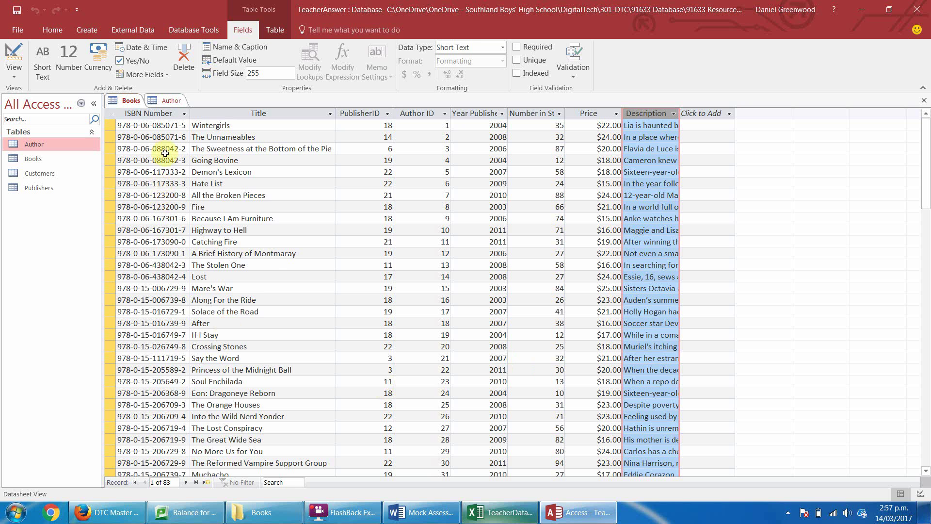
Select the first Author record, then bring up TeacherData's Year Published column in Excel.
click(170, 100)
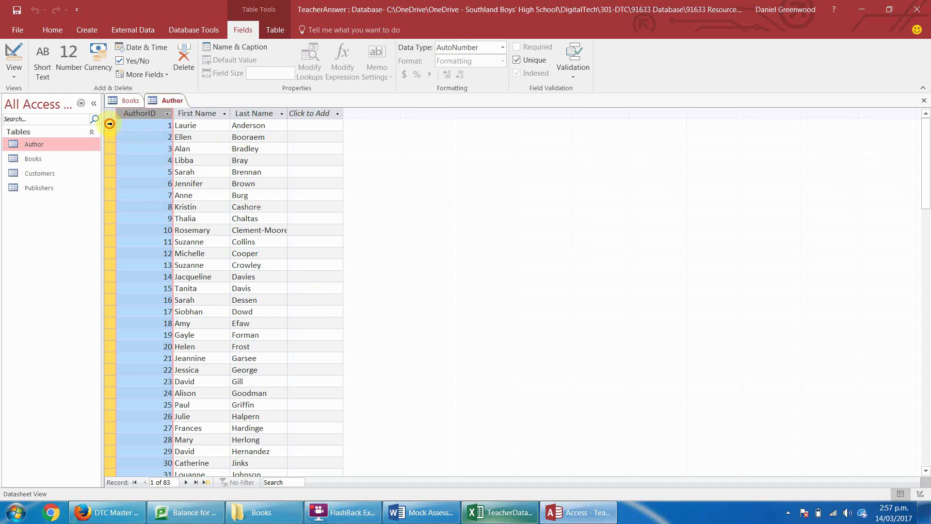
click(110, 124)
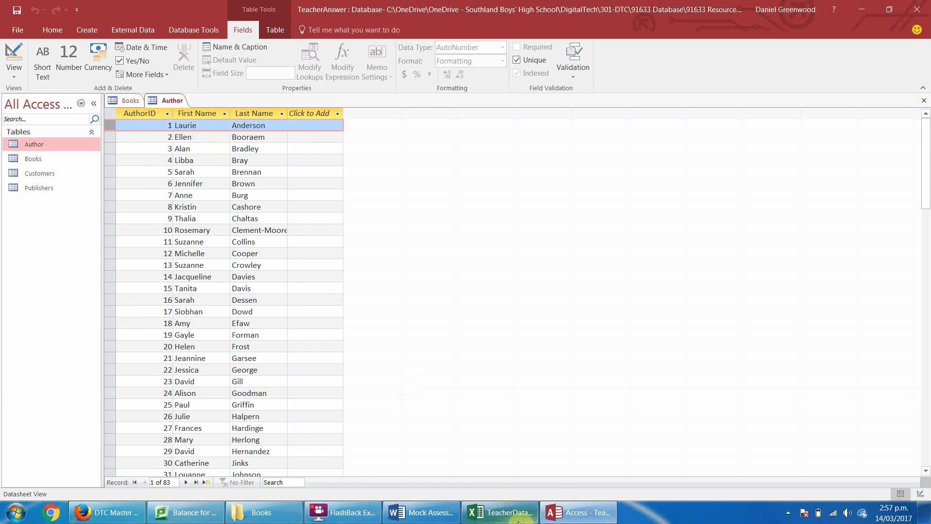
click(499, 512)
click(358, 125)
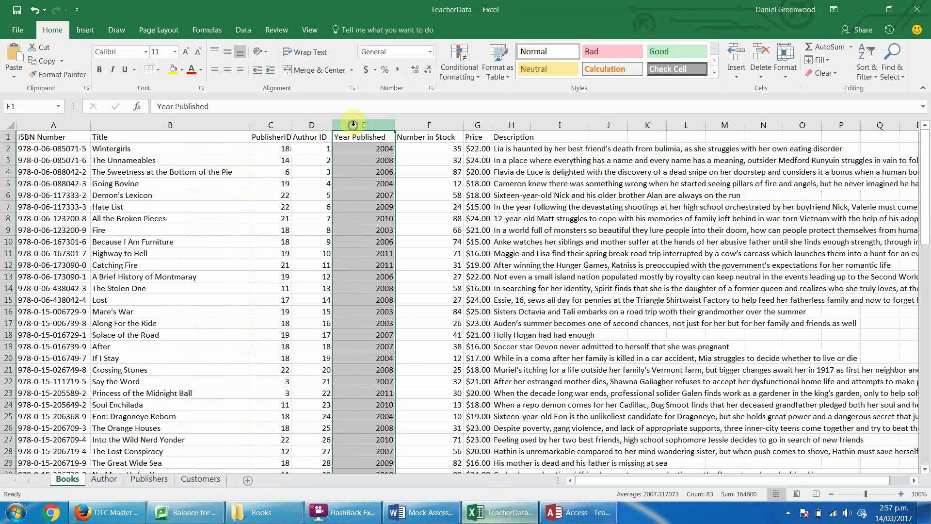
Insert two empty columns before Year Published on the Books sheet.
right_click(355, 126)
click(389, 212)
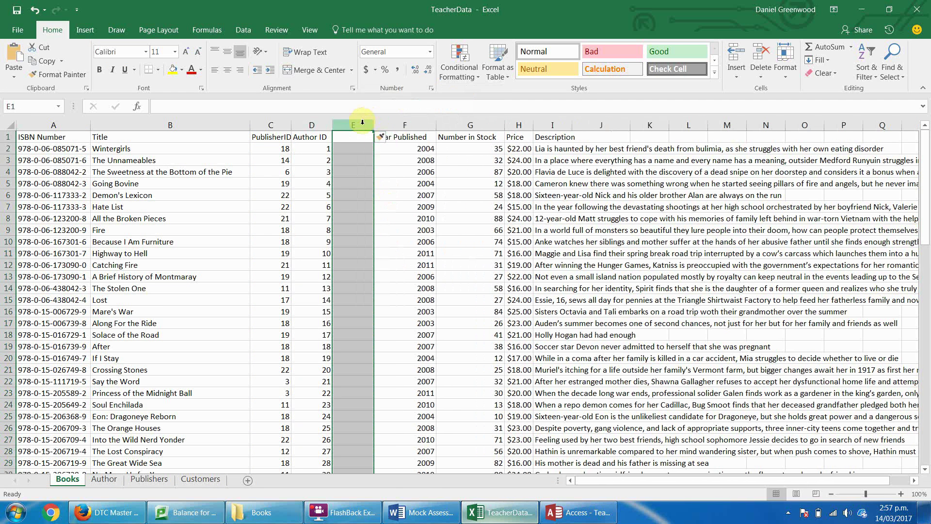
right_click(363, 125)
click(389, 209)
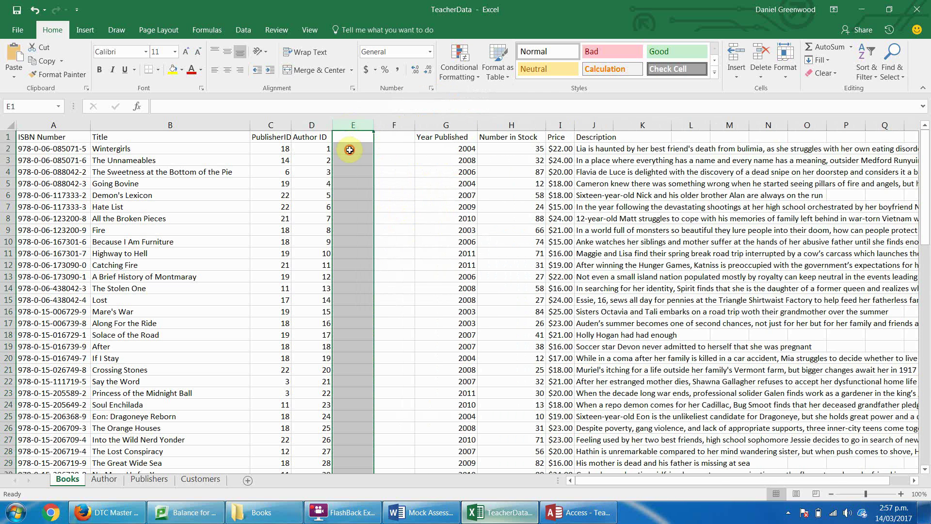
Change the second book's Author ID in D3 to 1.
click(348, 147)
click(325, 160)
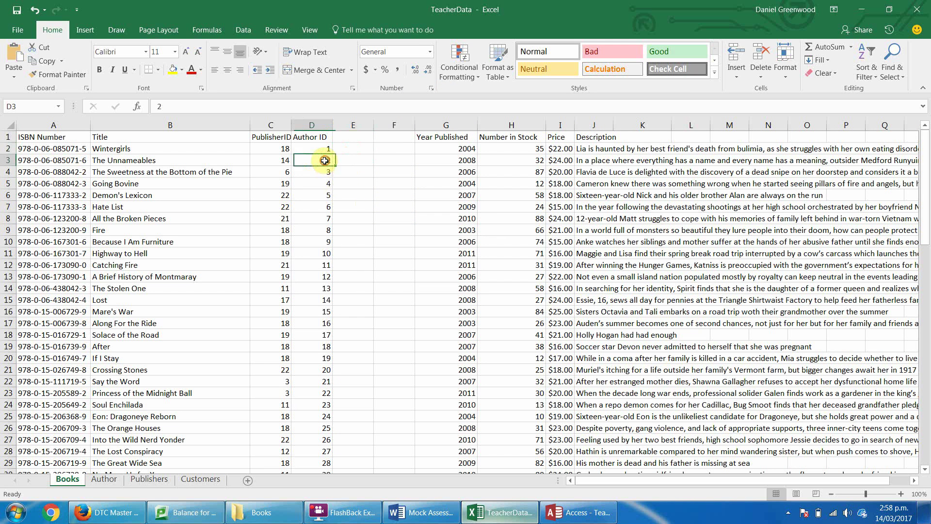
text(1)
click(355, 149)
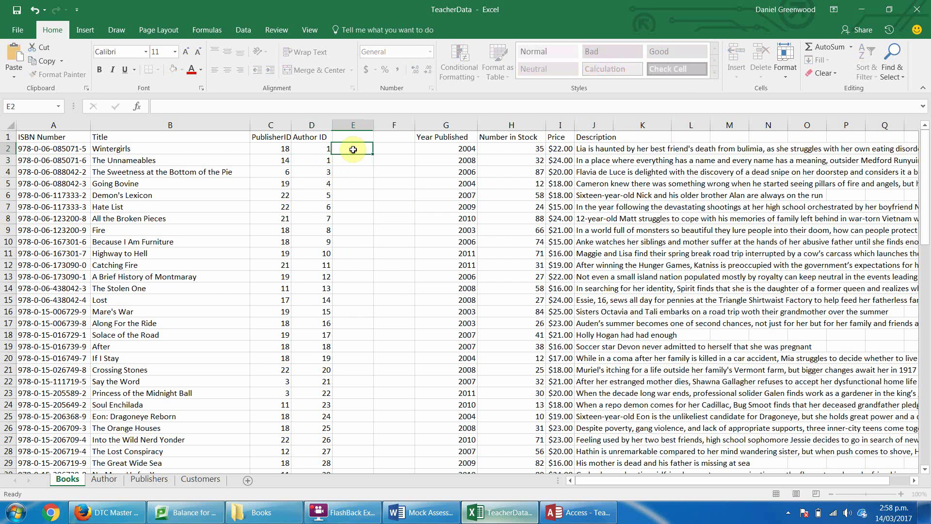
Copy the first author's first and last name from the Author sheet, then return to Books.
key(alt+Tab)
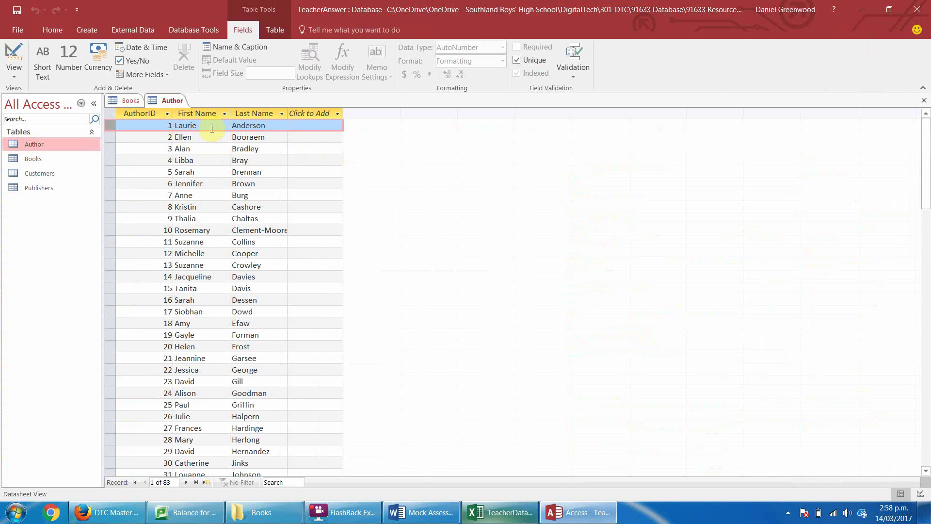
click(201, 126)
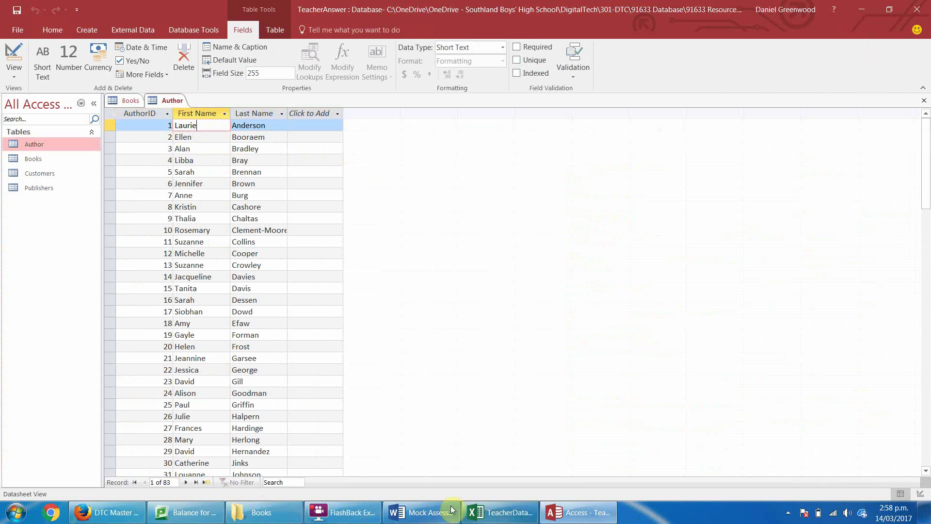
click(486, 515)
click(104, 479)
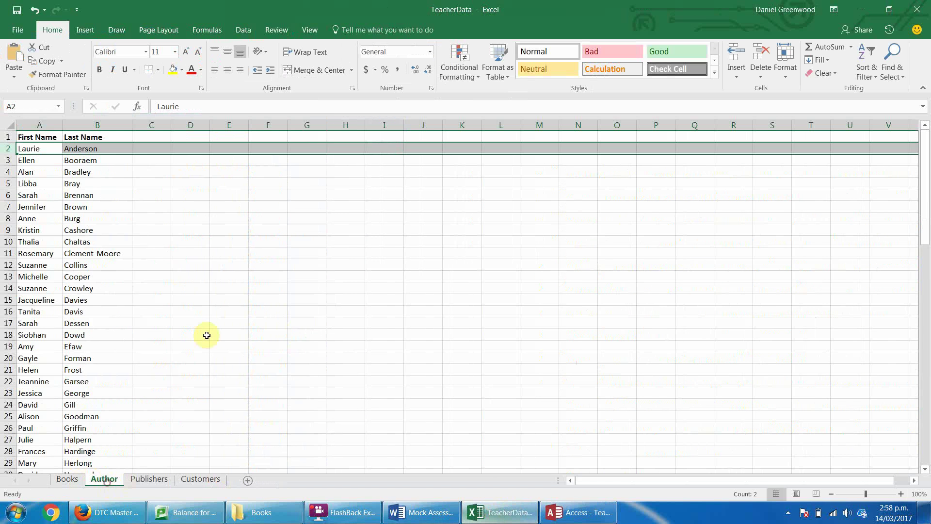
drag(29, 148, 93, 148)
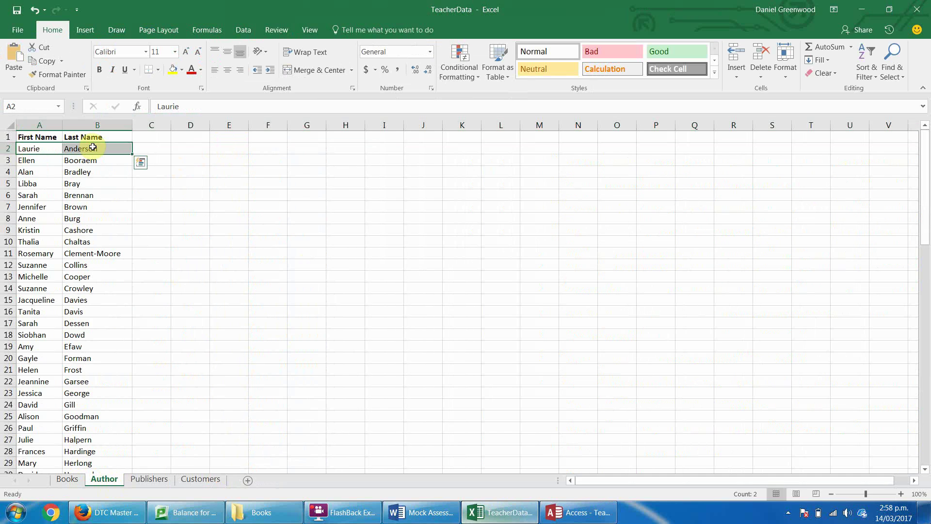
key(ctrl+c)
key(alt+Tab)
key(alt+Tab)
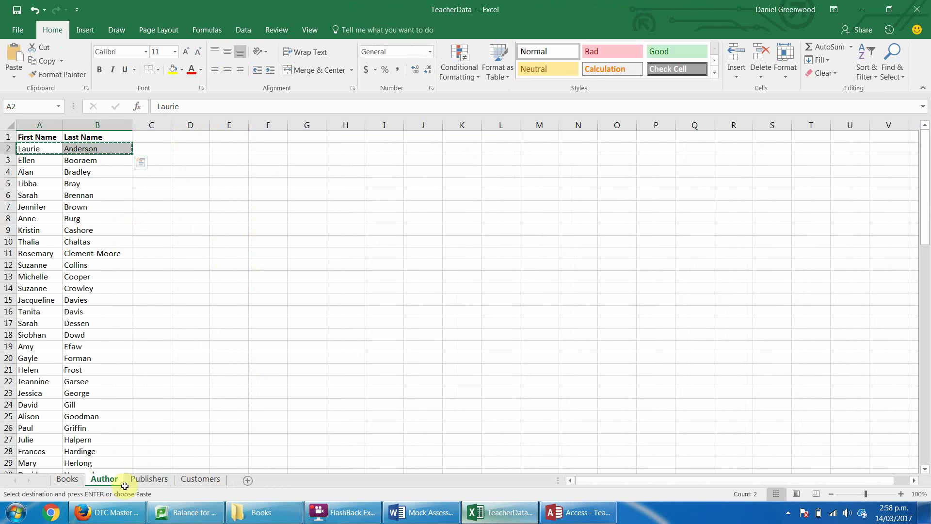
click(75, 481)
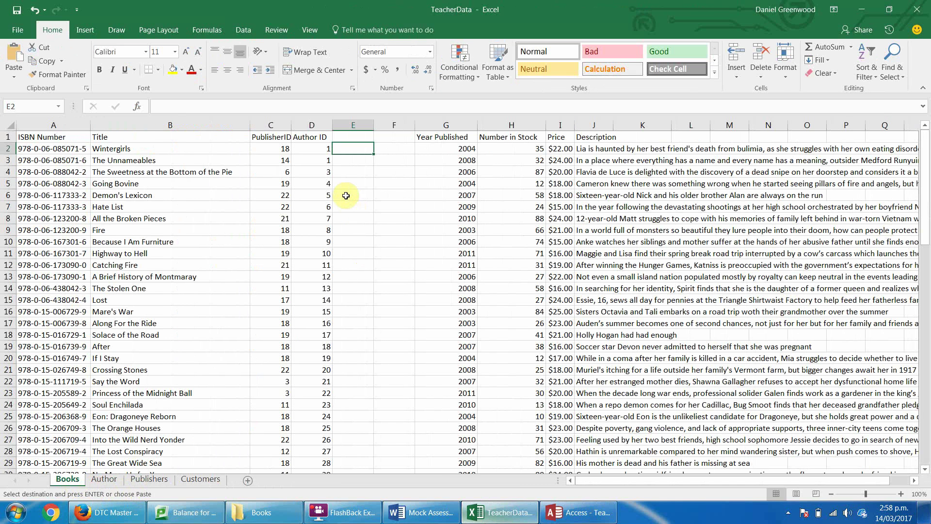
Paste the author's first and last name into E2:F2 and E3:F3 on the Books sheet.
click(353, 148)
key(ctrl+v)
key(Down)
key(ctrl+v)
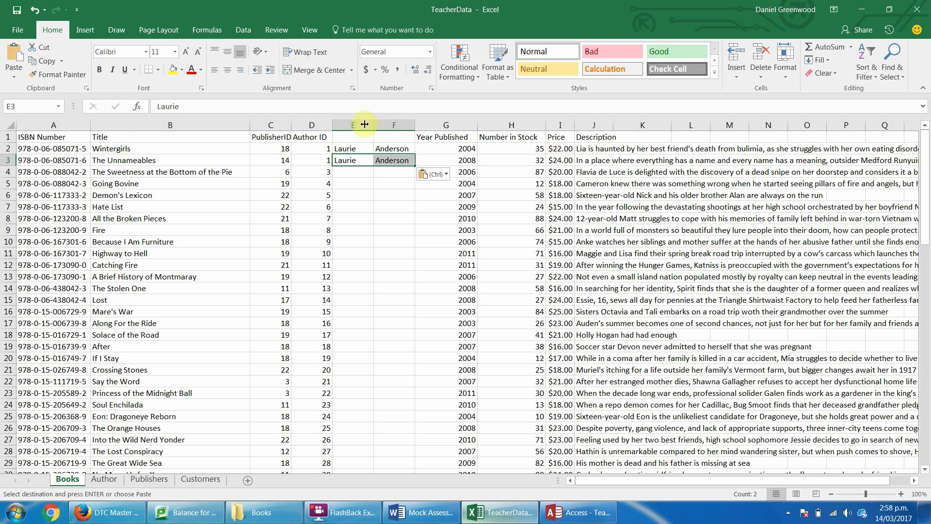
Hide the Author ID column and check the PublisherID values in C9, C10, C17, C19 and C20.
drag(332, 125, 292, 125)
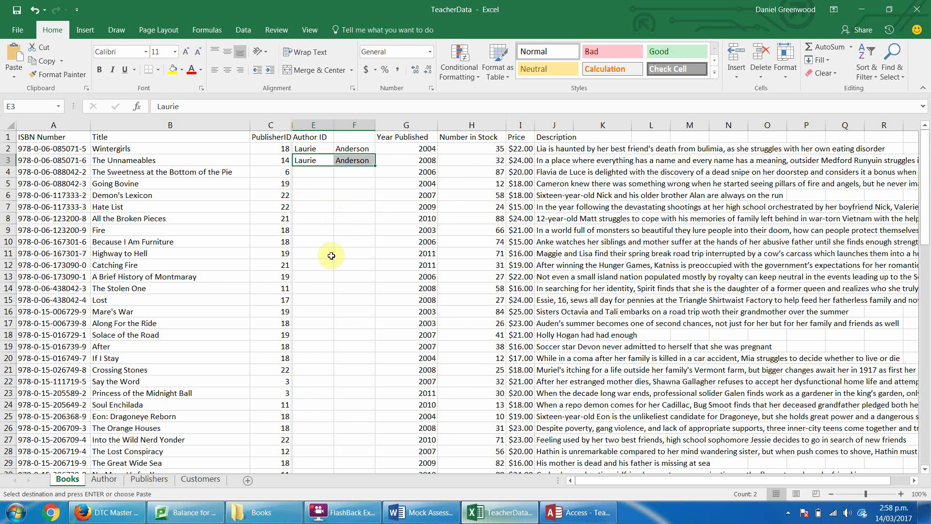
drag(278, 229, 277, 242)
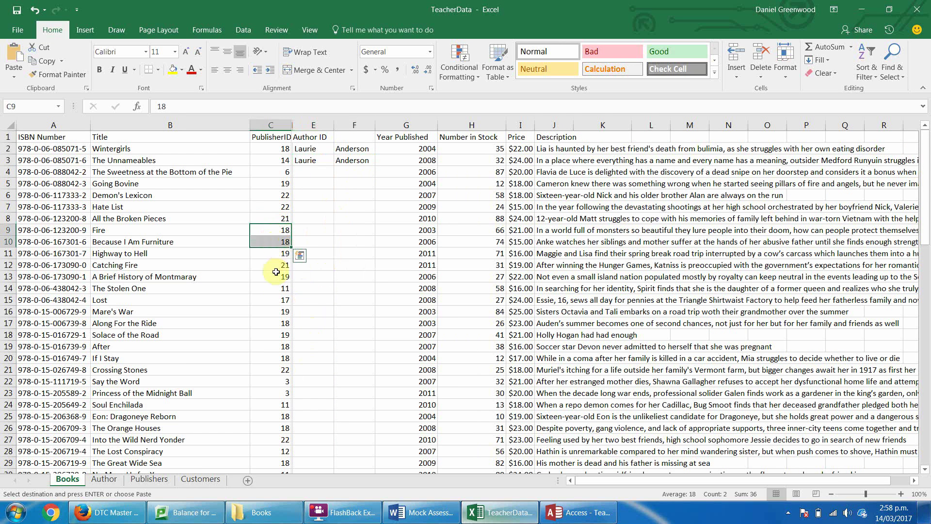
click(270, 322)
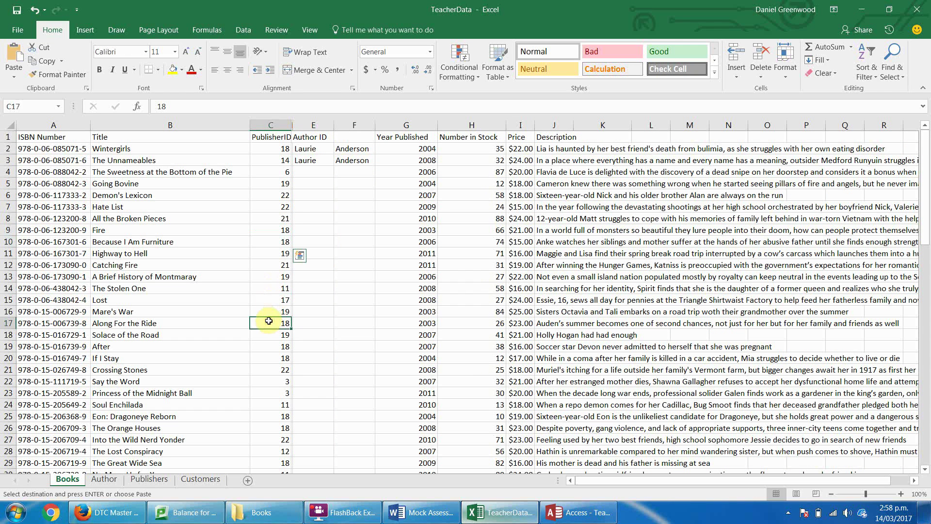
click(267, 351)
click(267, 356)
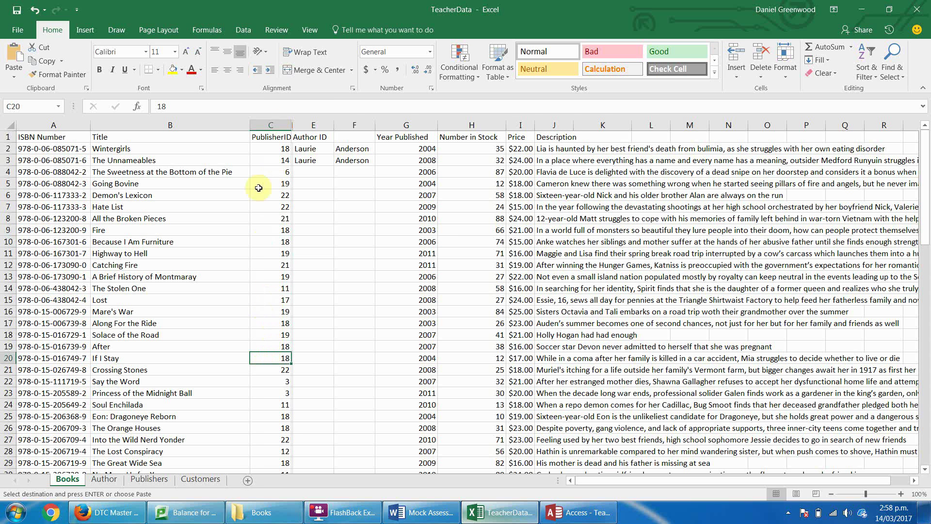
drag(291, 125, 295, 125)
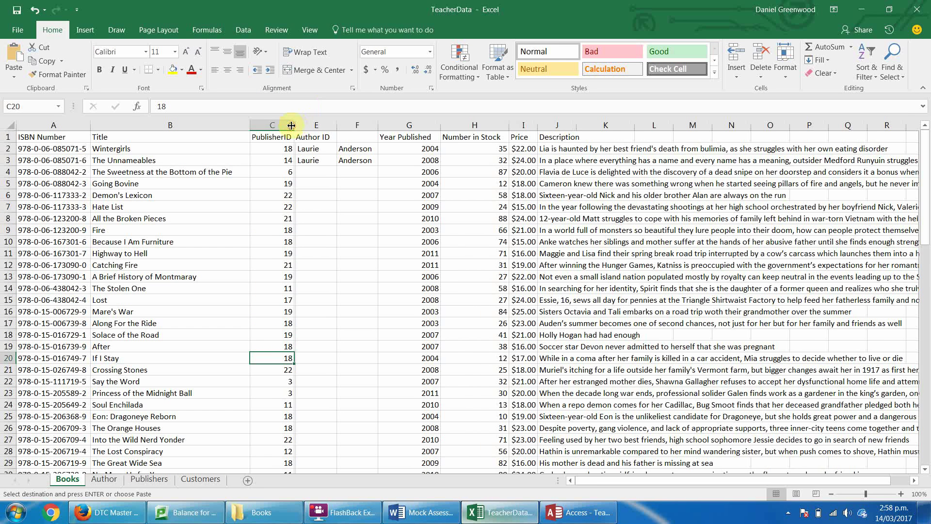
Reselect the pasted names and paste the author name into E2:F2 again.
click(303, 125)
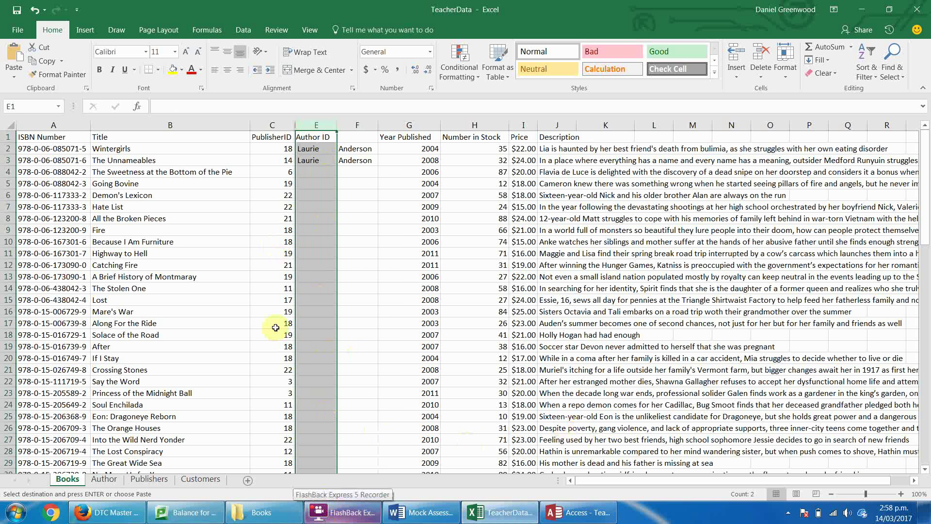
click(314, 148)
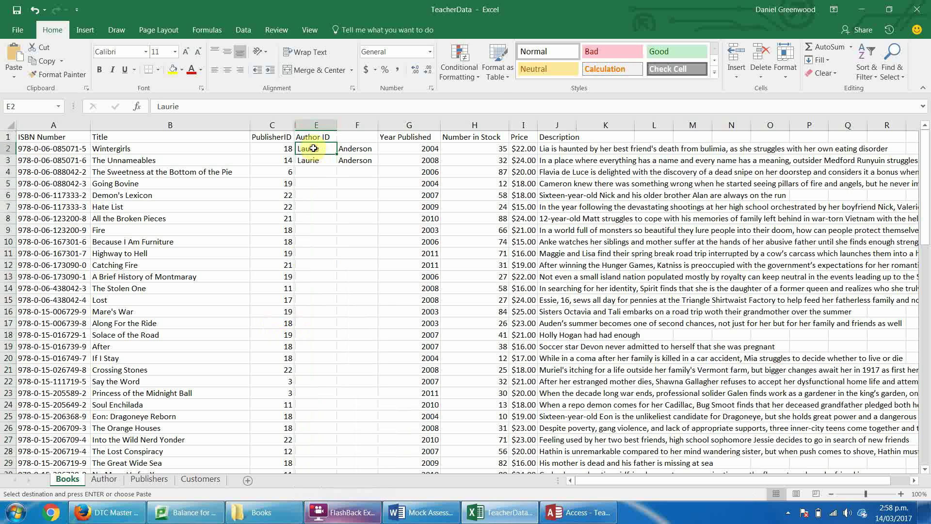
click(315, 159)
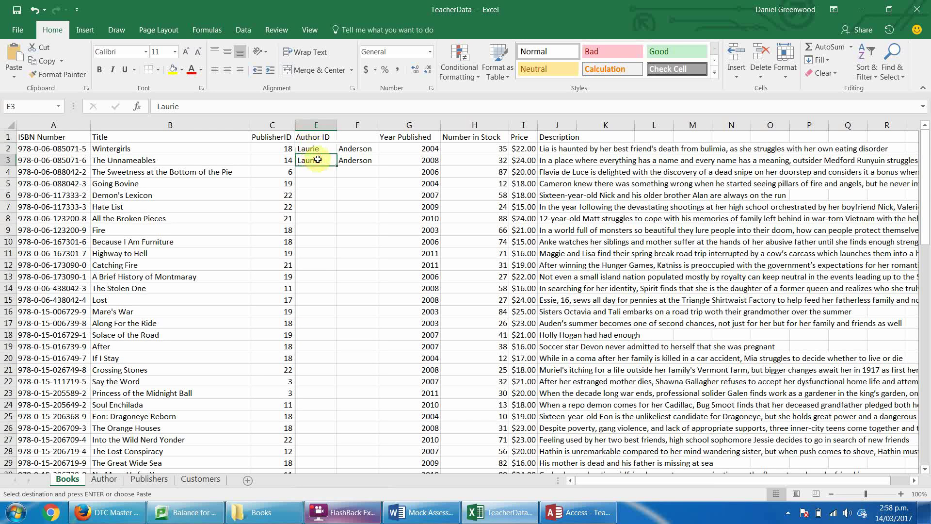
drag(314, 148, 354, 159)
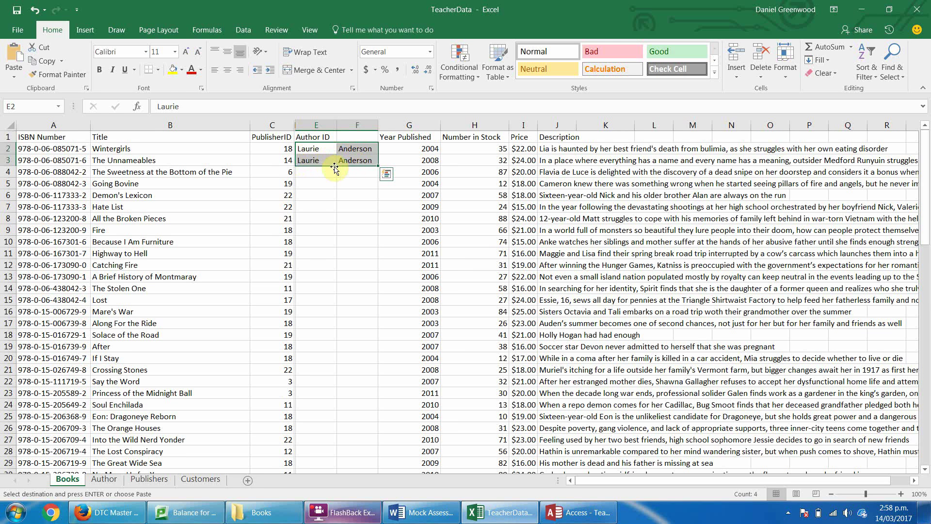
drag(316, 162, 354, 162)
key(ctrl+c)
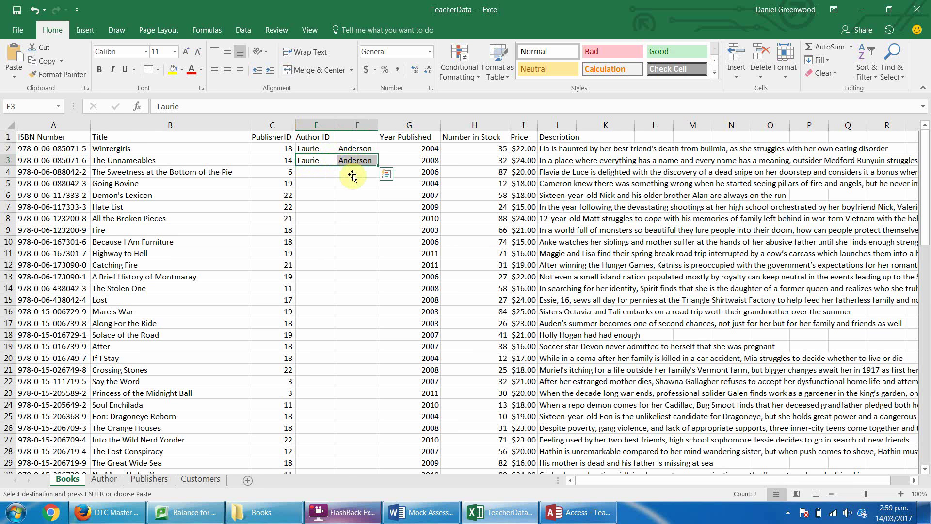
click(309, 147)
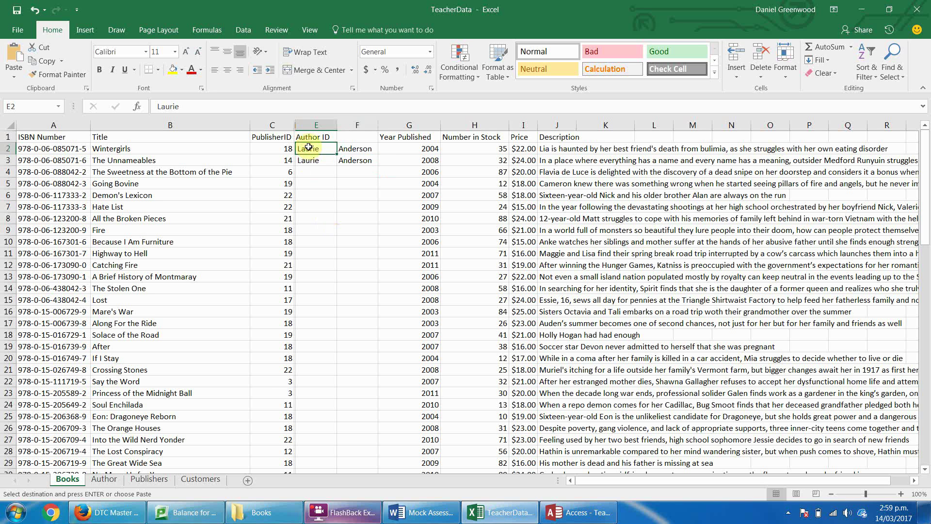
key(ctrl+v)
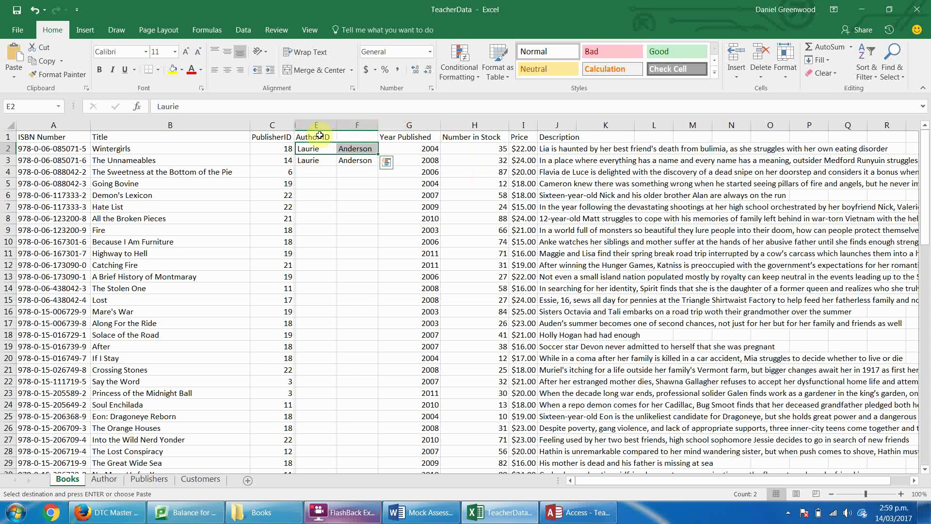
click(359, 148)
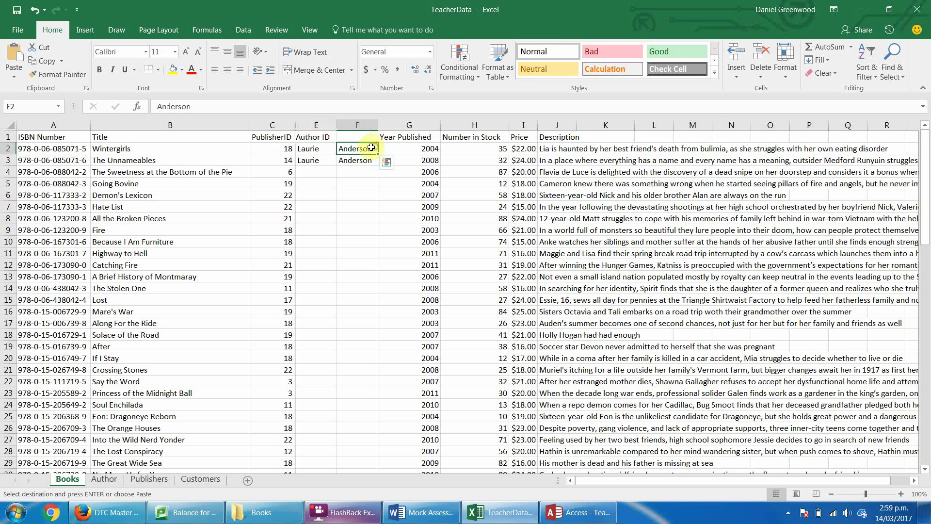
shift+click(318, 149)
Paste the first author's name into E3:F3 and select the pasted block E2:F3.
click(103, 479)
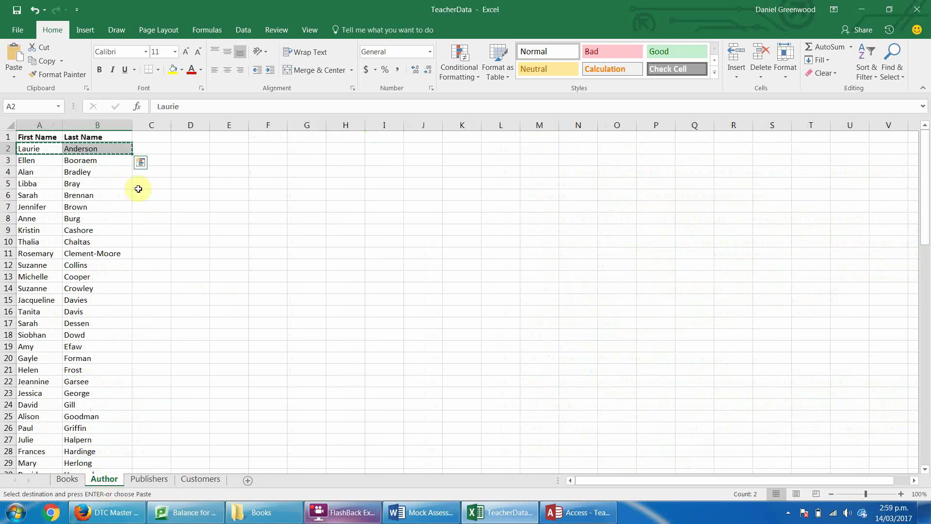
click(67, 479)
click(310, 160)
key(ctrl+v)
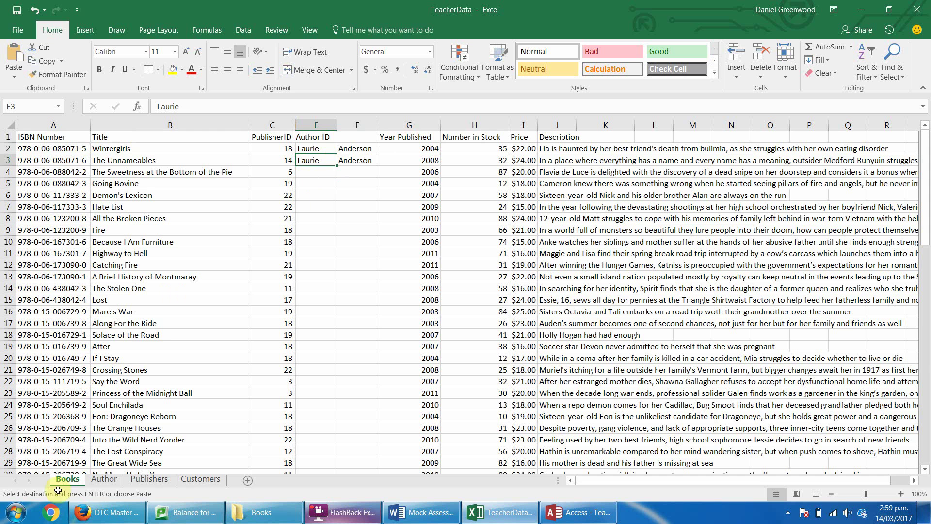
click(103, 479)
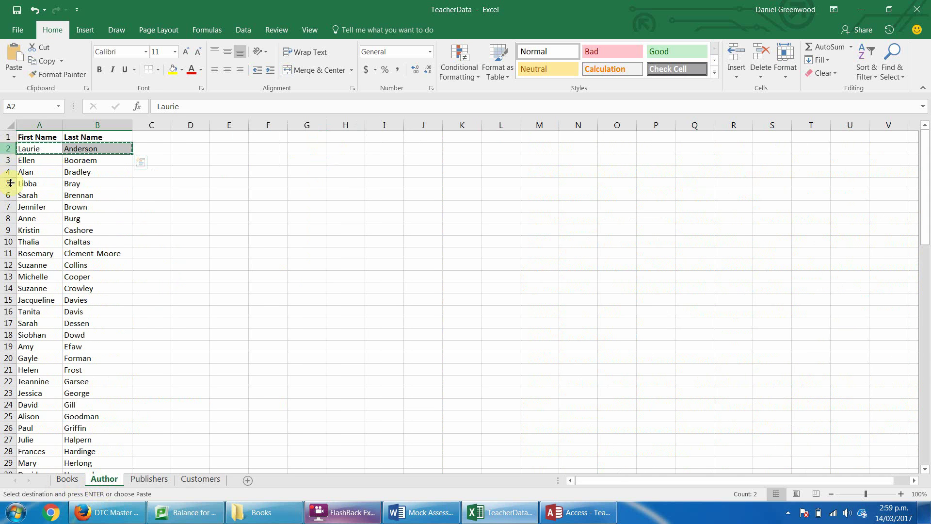
click(66, 479)
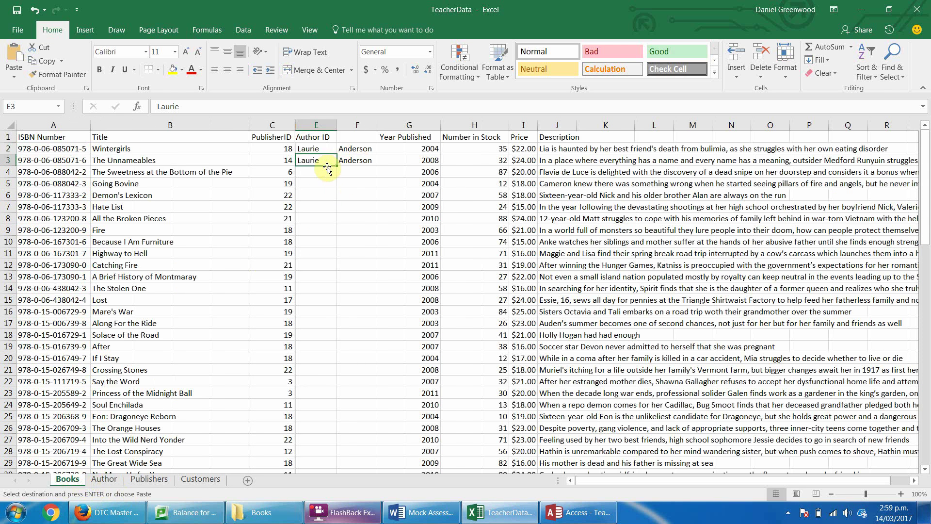
drag(315, 148, 380, 173)
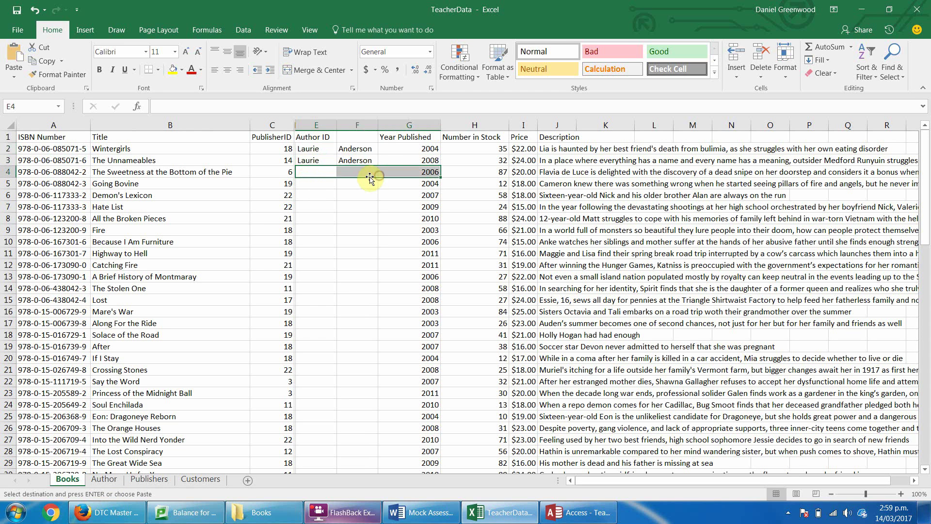
Delete the pasted name columns E and F from the Books sheet.
double_click(324, 173)
click(353, 173)
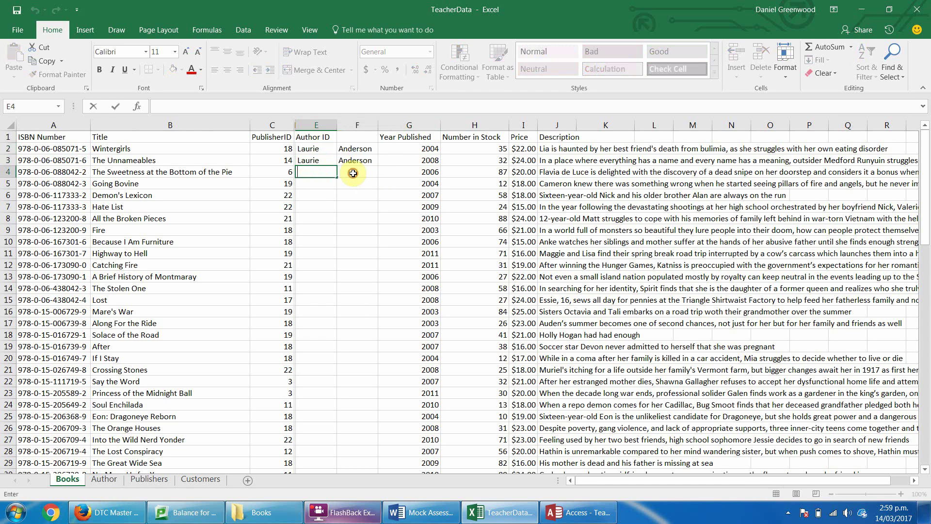
drag(325, 172, 357, 172)
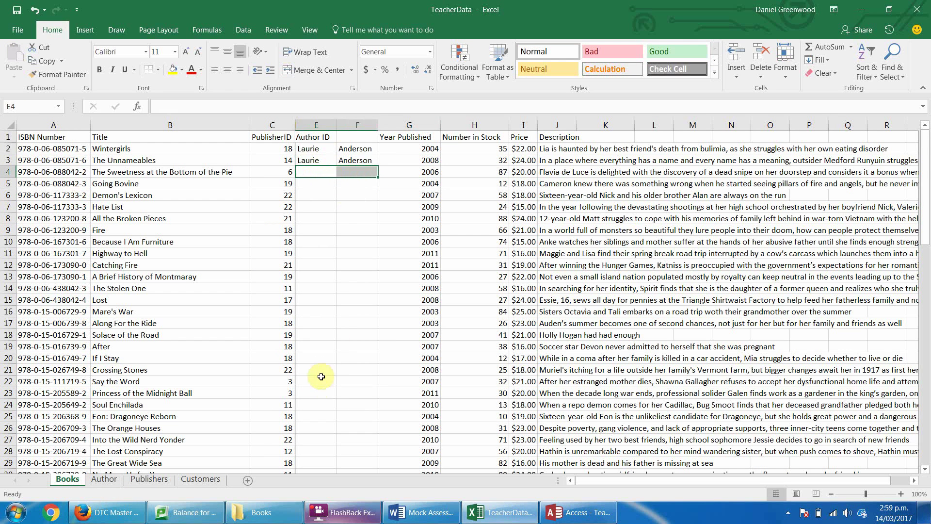
drag(319, 125, 349, 125)
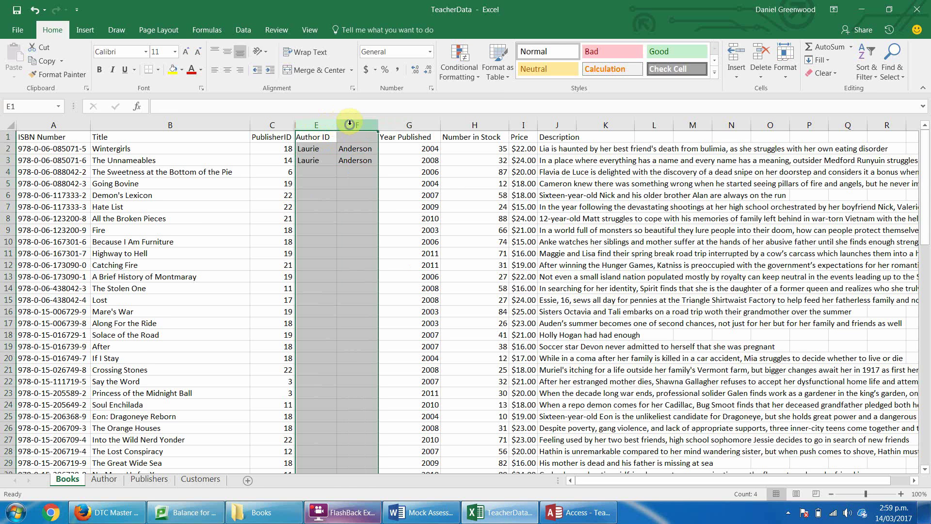
right_click(350, 125)
click(390, 225)
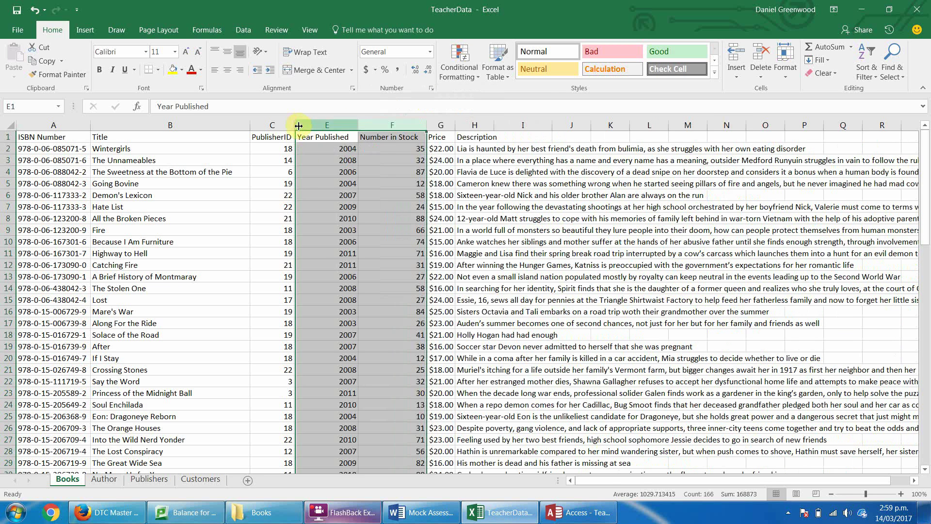
Unhide the Author ID column and switch back to the Access Author table.
double_click(296, 125)
drag(364, 218, 364, 241)
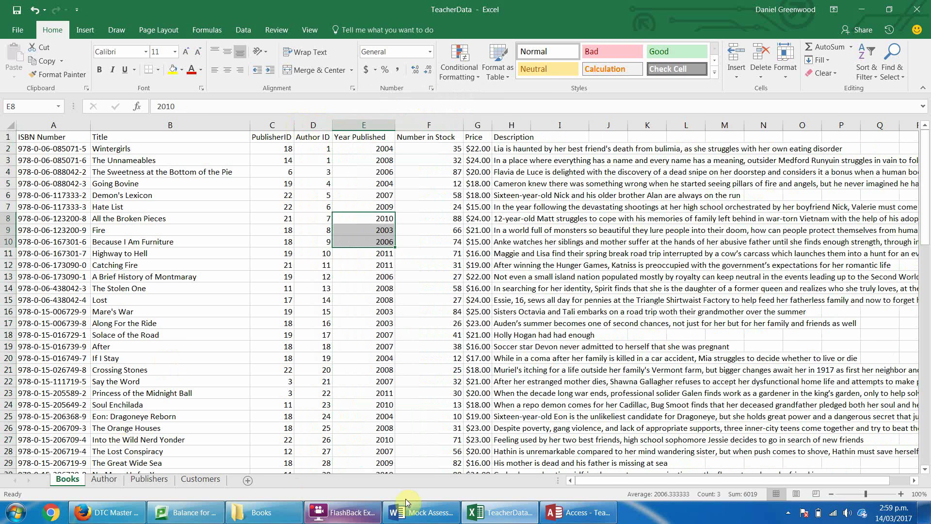
click(577, 512)
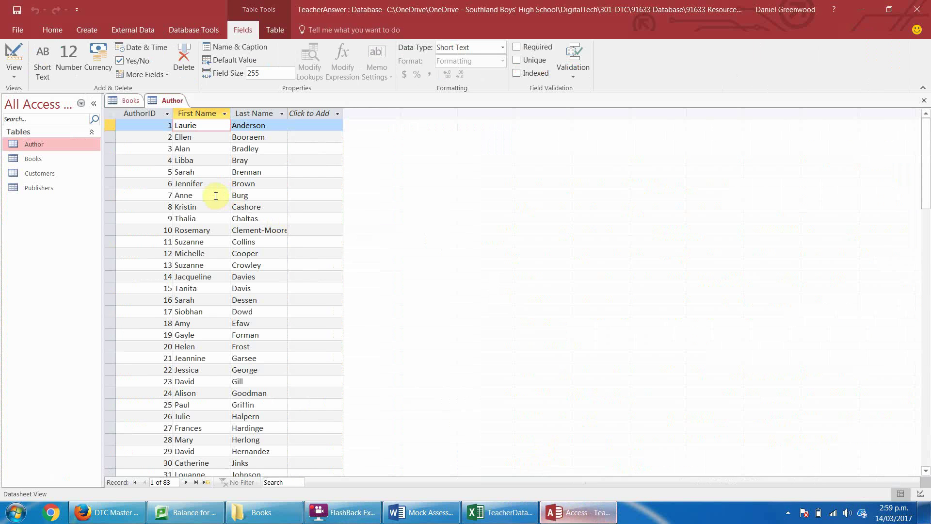
Set the Author table's First Name size to 35 and Last Name to 40, accepting data-loss warnings.
click(206, 114)
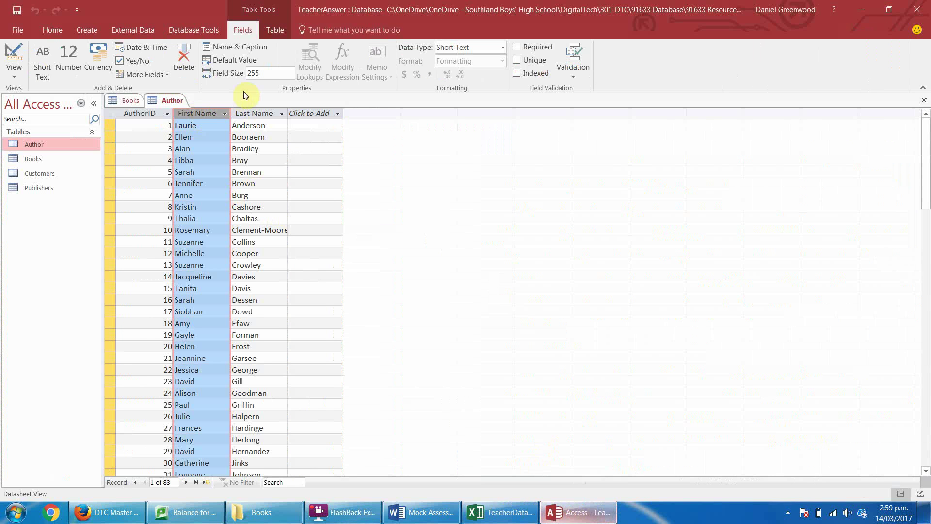
click(262, 73)
text(5)
key(BackSpace)
text(35)
key(Return)
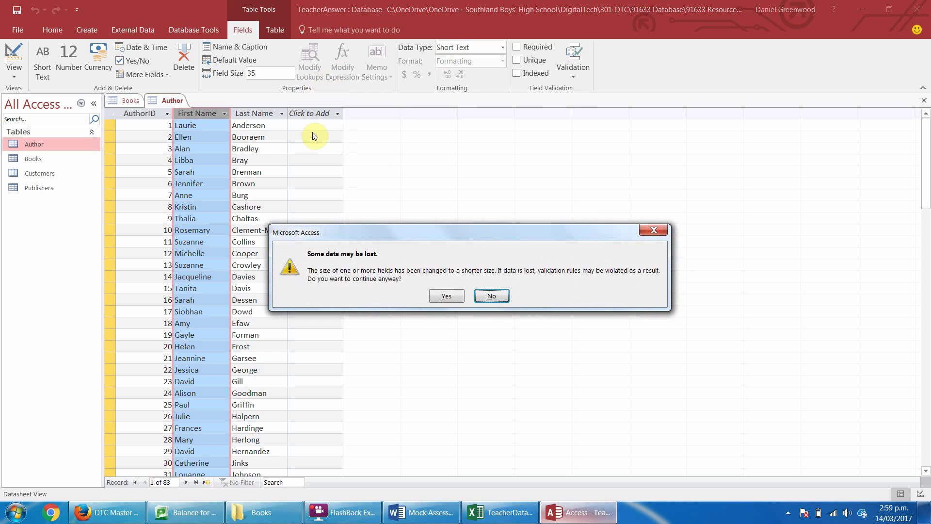
key(Return)
right_click(269, 115)
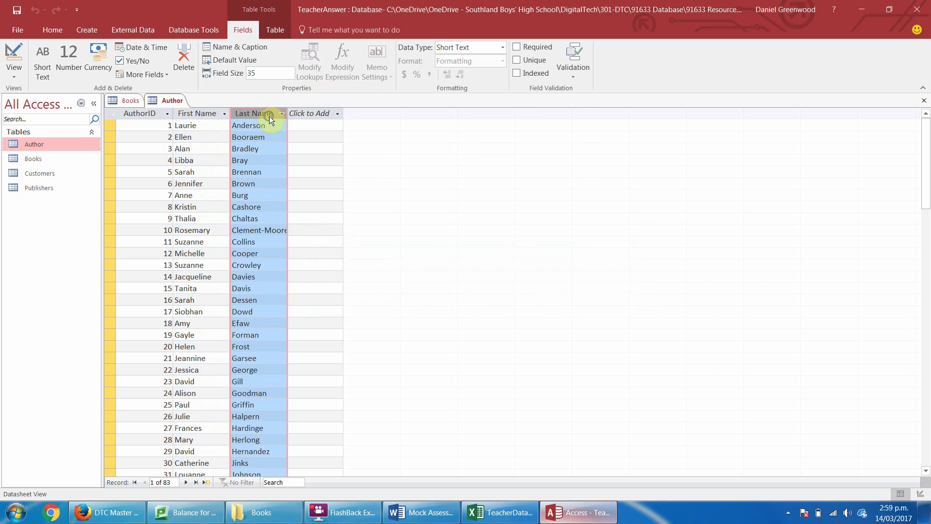
click(271, 73)
text(40)
key(Return)
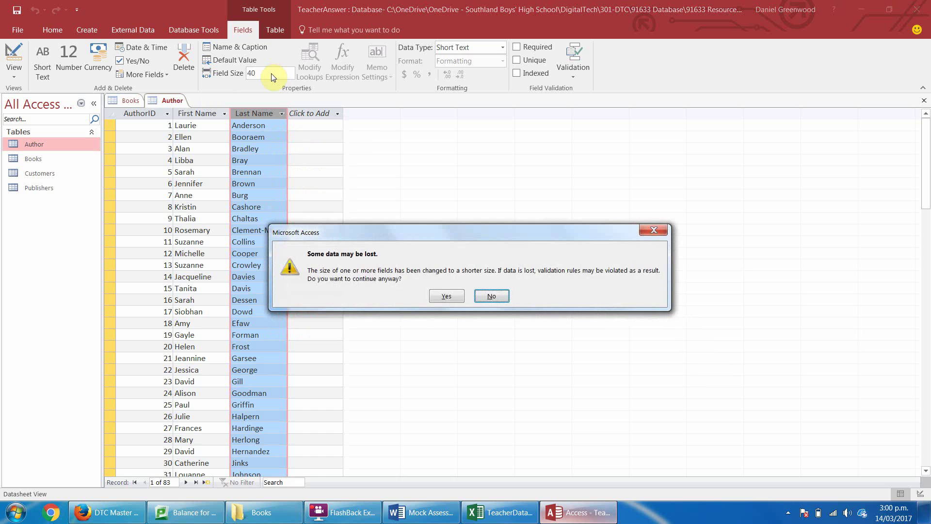
key(Return)
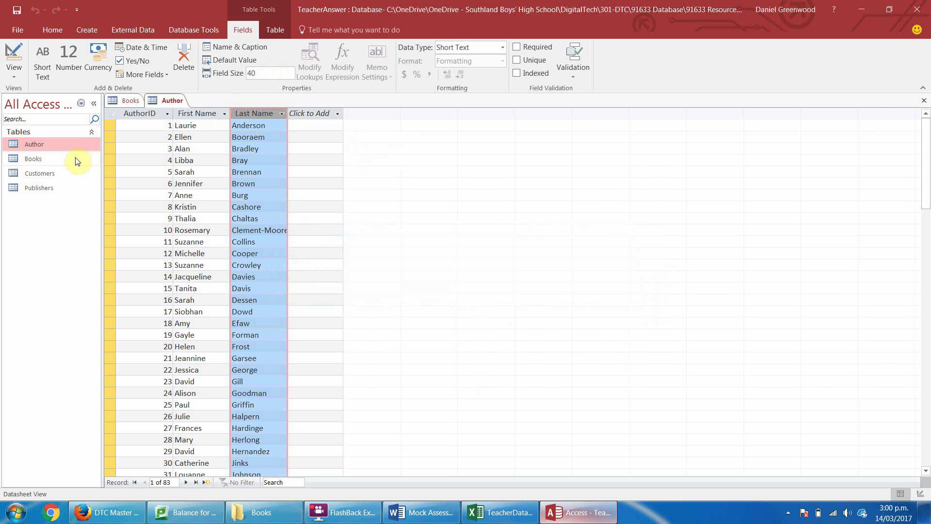
Open the Books and Customers tables from the navigation pane.
double_click(42, 158)
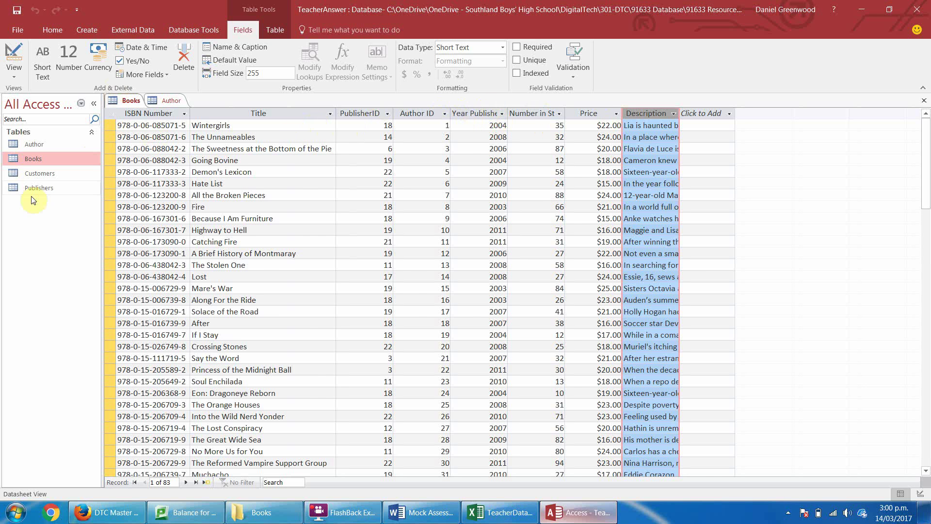
click(39, 174)
double_click(37, 173)
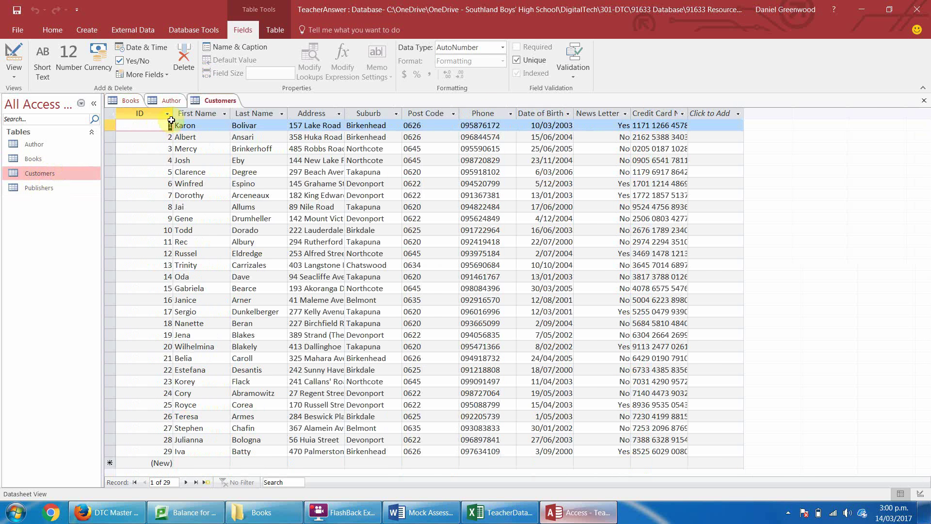
Set the Customers First Name field size to 35 and Last Name to 40.
click(212, 114)
click(268, 73)
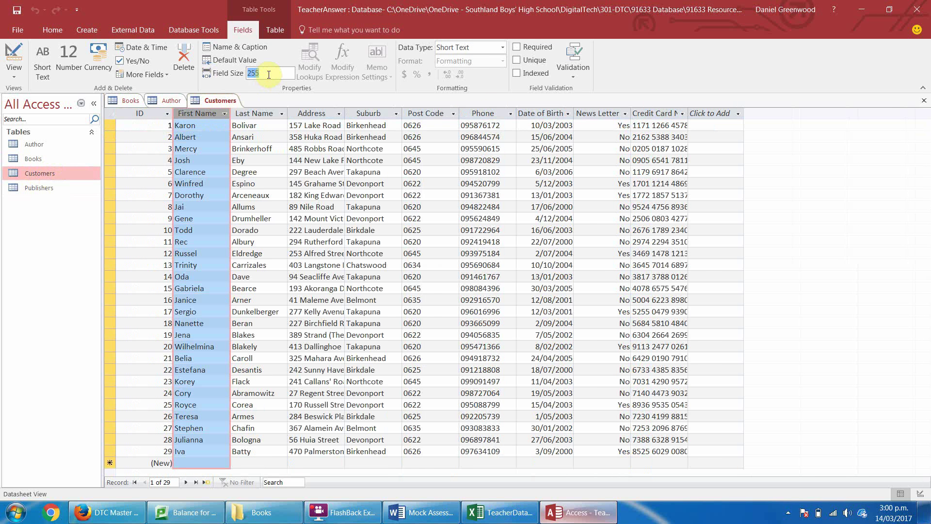
text(35)
key(Return)
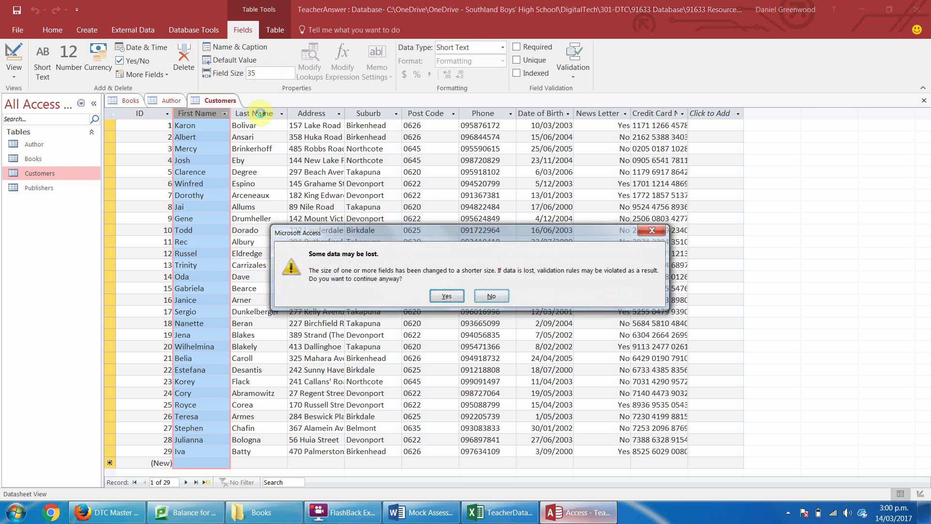
key(Return)
click(261, 113)
click(266, 73)
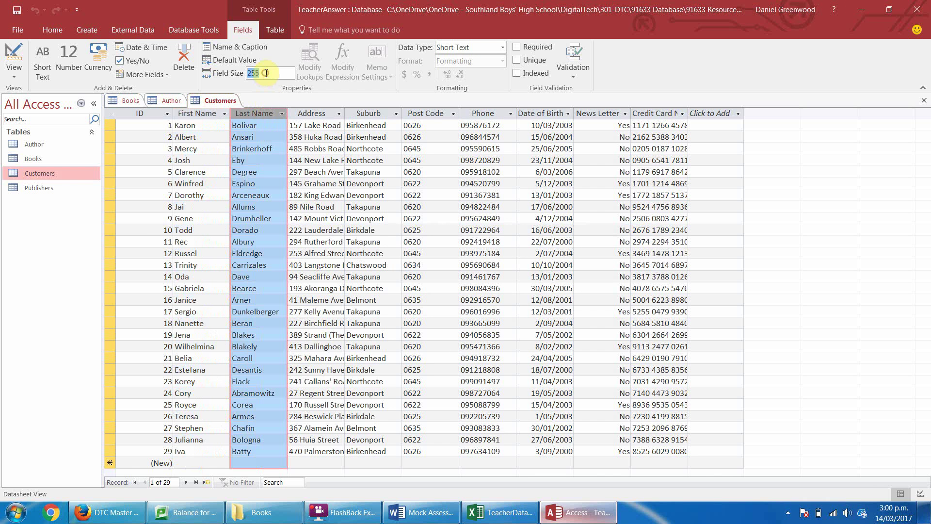
text(40)
key(Return)
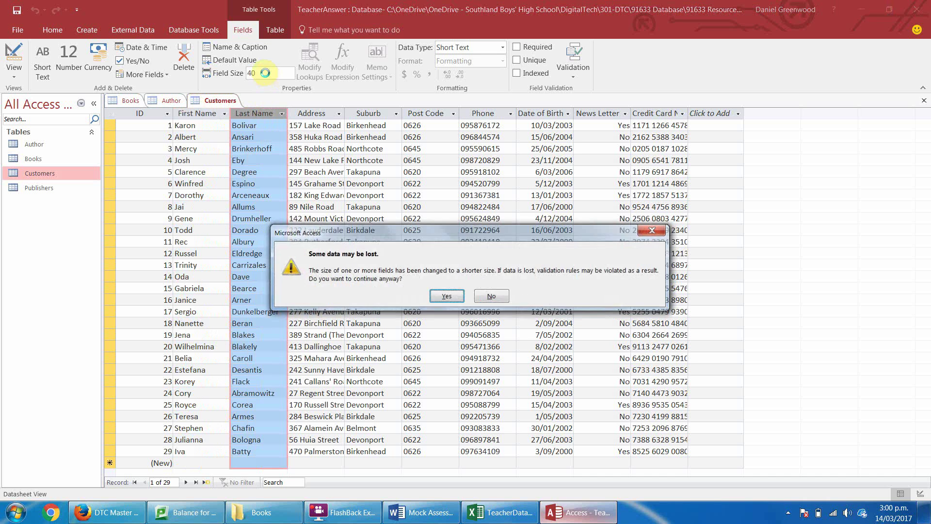
key(Return)
Widen the Address column and set its field size to 60.
click(317, 113)
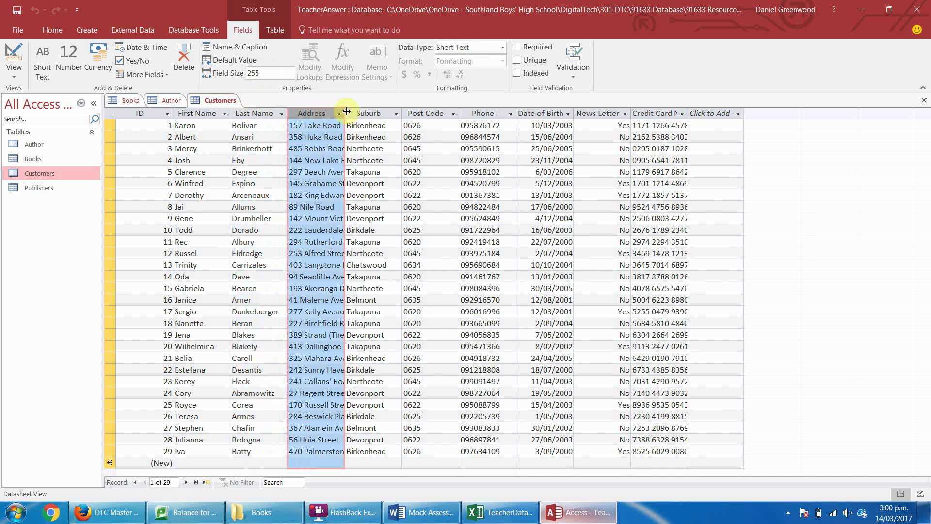
double_click(344, 113)
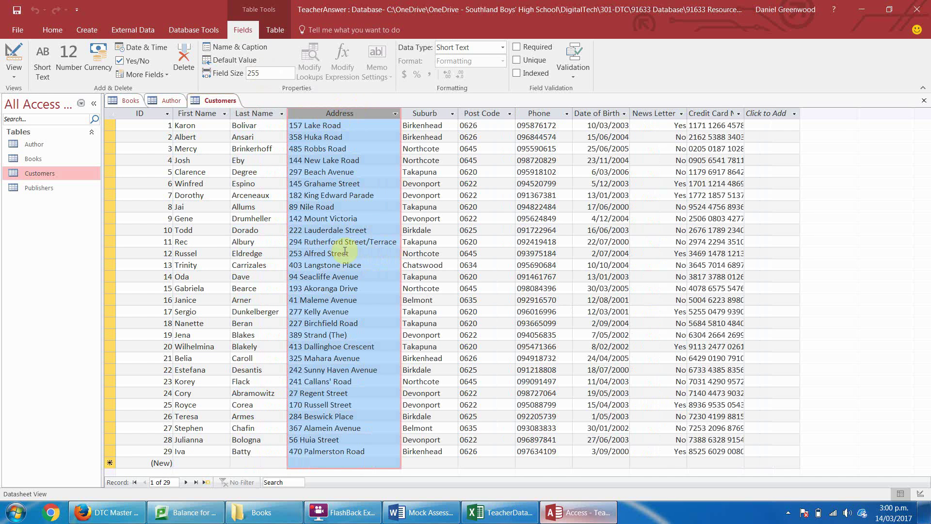
click(266, 72)
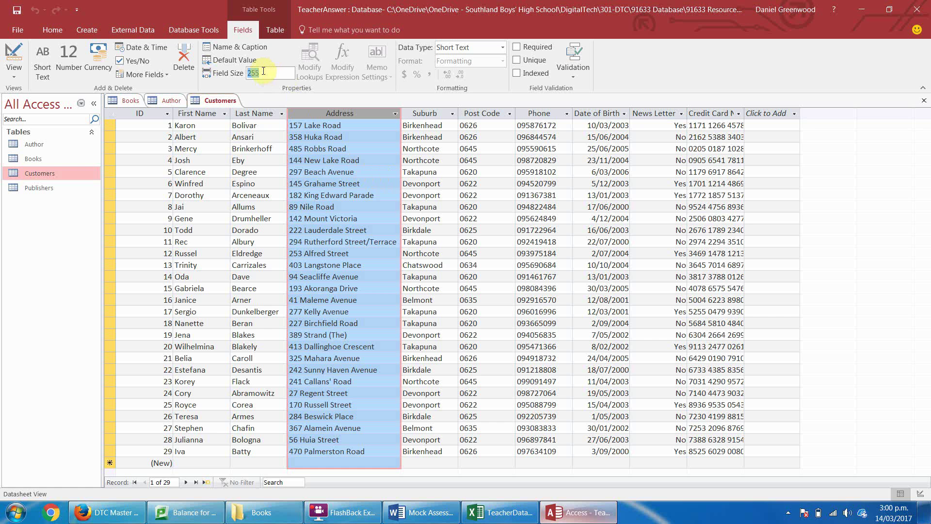
text(60)
key(Return)
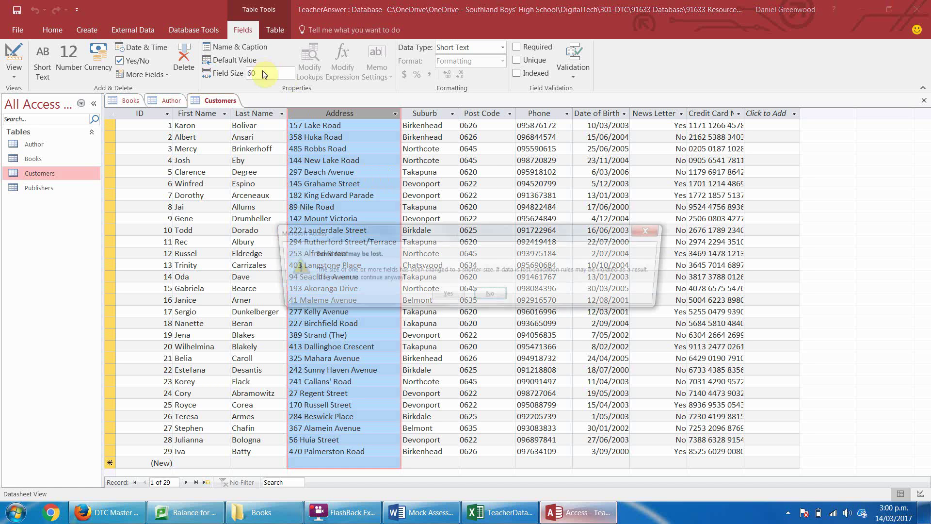
key(Return)
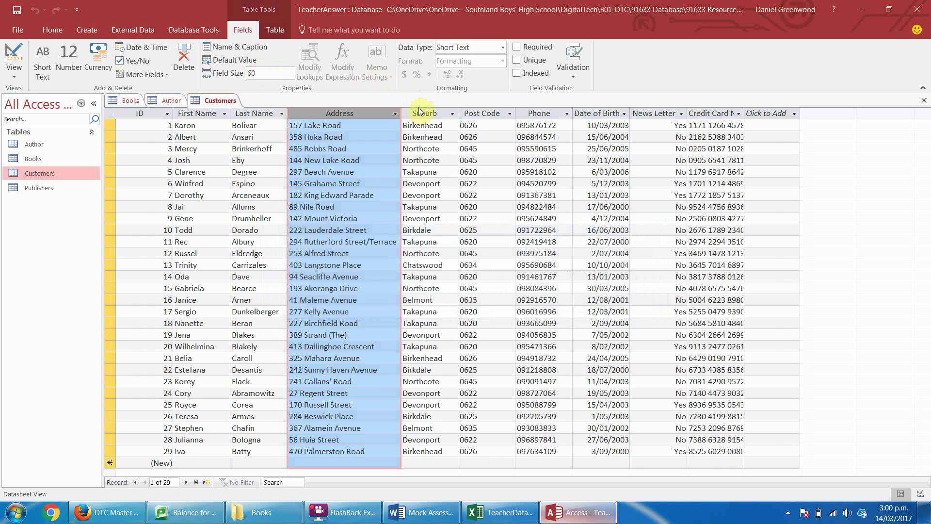
Set the Suburb field size to 35 and Post Code to 4.
click(419, 112)
click(268, 72)
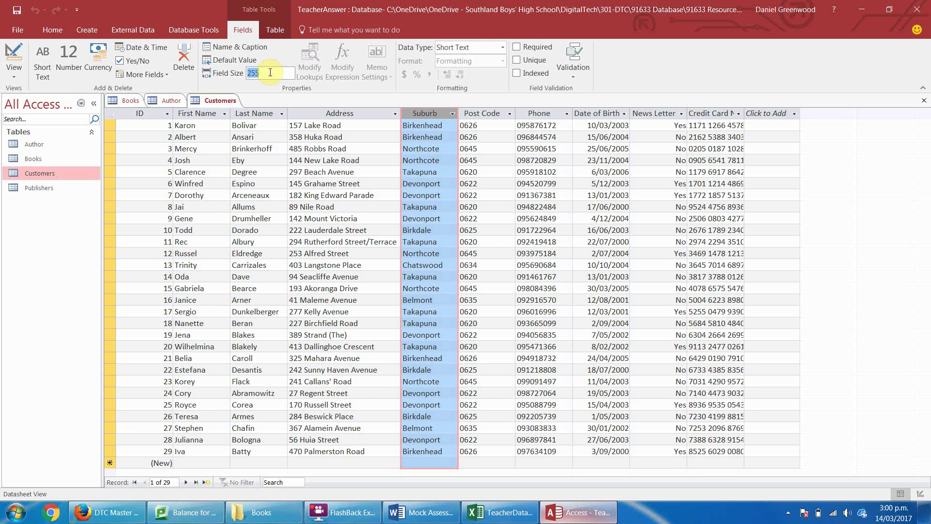
text(35)
key(Return)
click(442, 297)
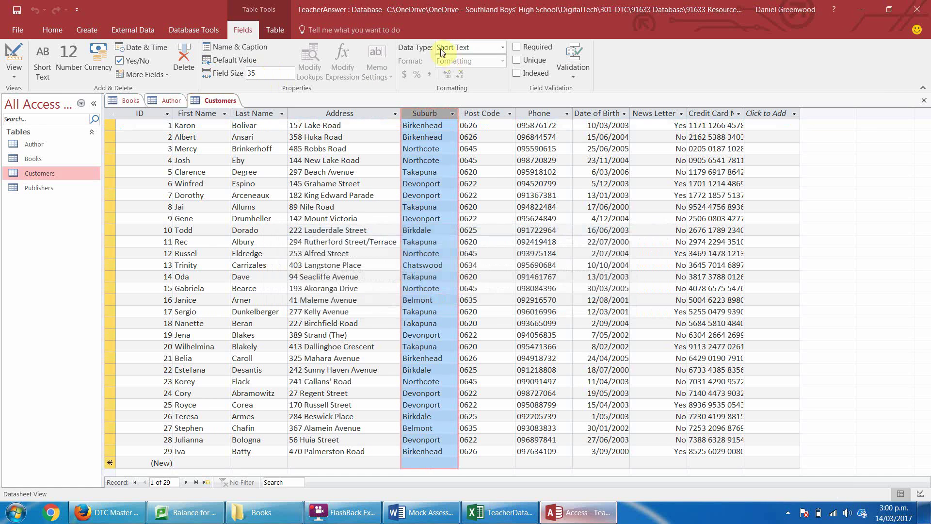
click(480, 114)
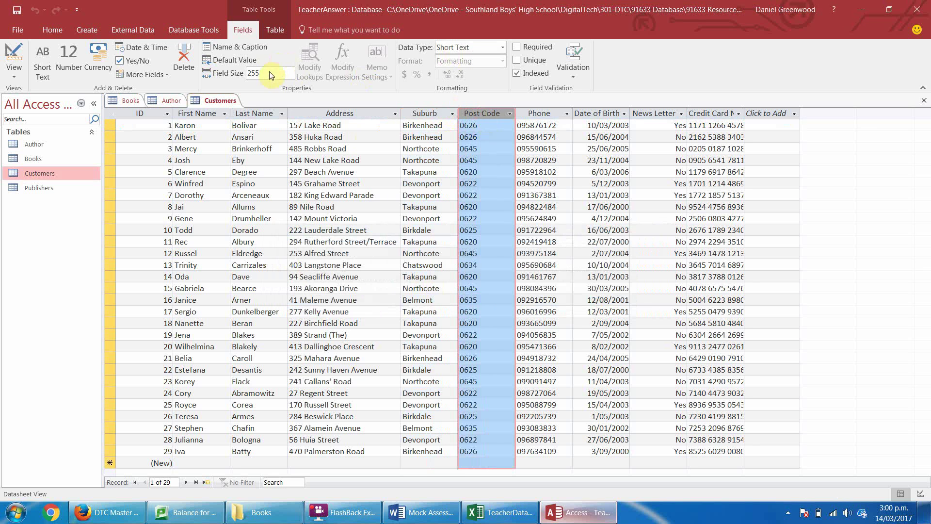
text(4)
key(Return)
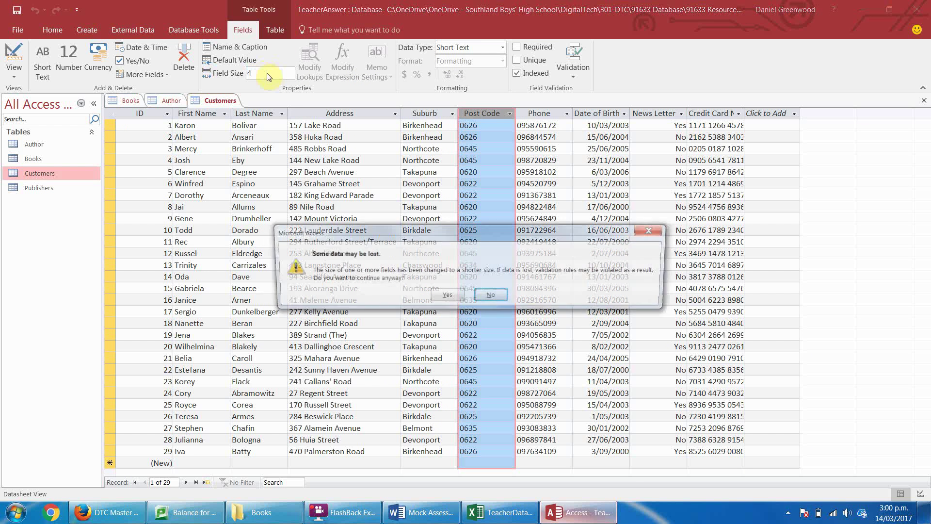
click(445, 297)
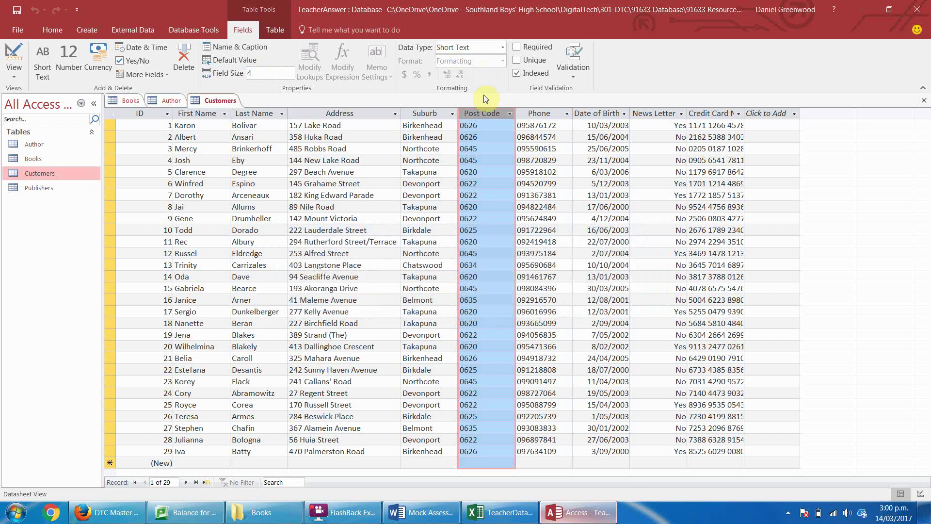
Review the Post Code, Phone, Date of Birth and News Letter field types, confirming News Letter is Yes/No.
click(460, 125)
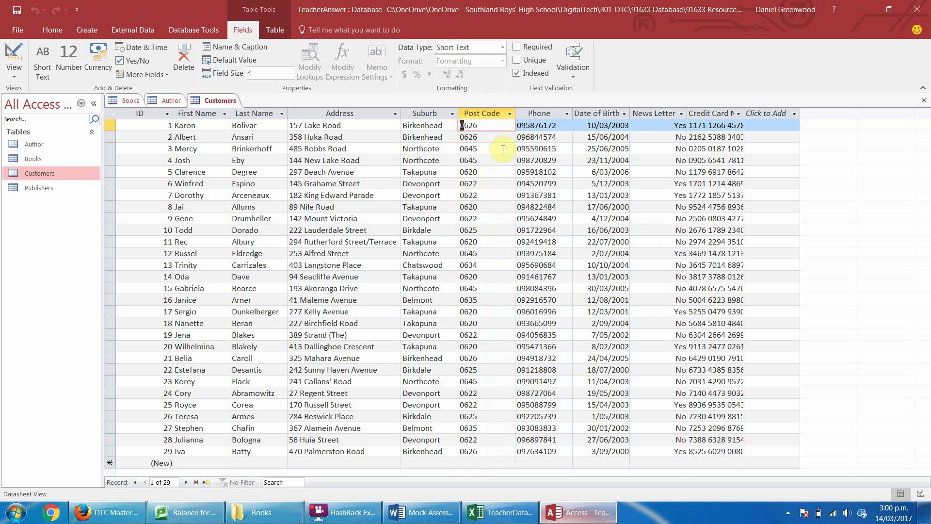
click(542, 115)
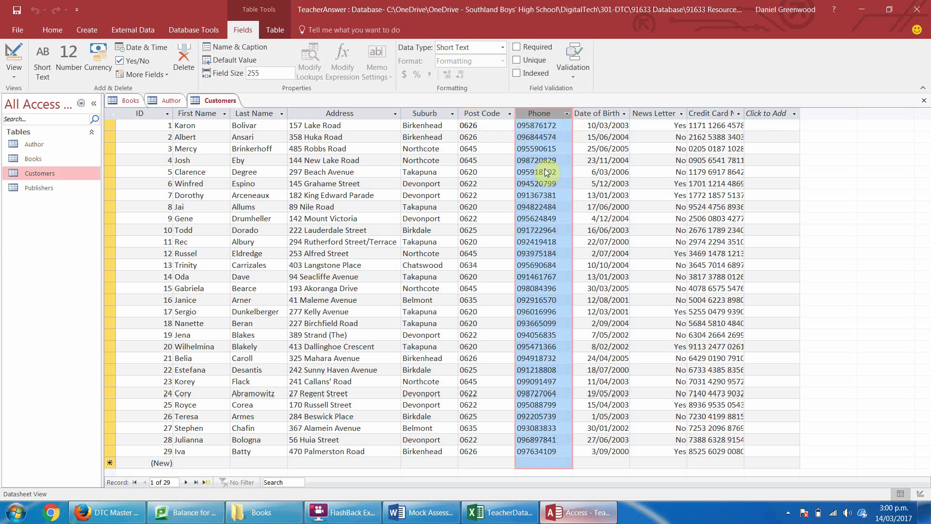
click(528, 126)
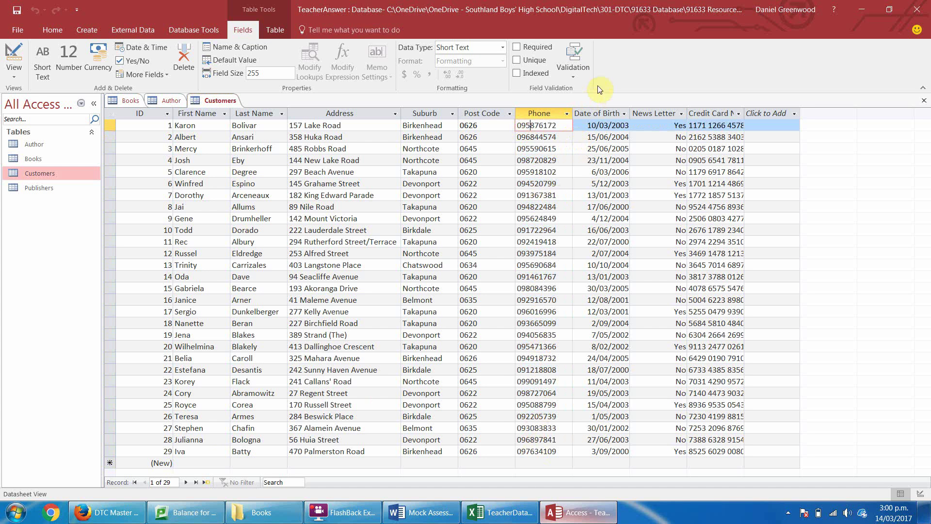
click(602, 114)
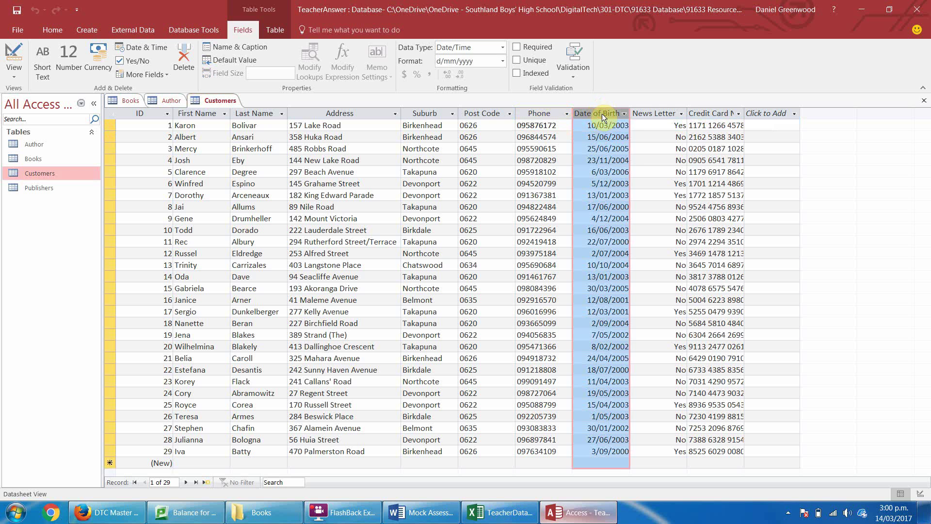
click(645, 113)
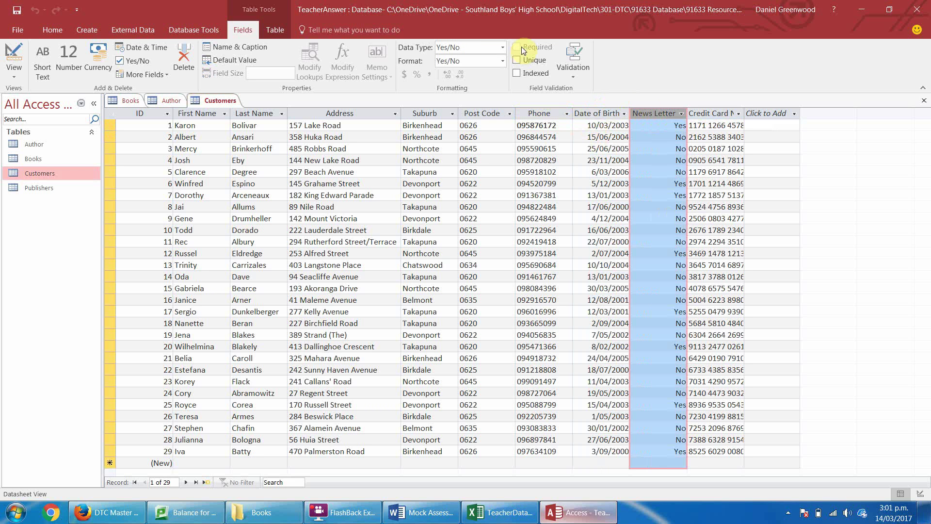
click(502, 46)
click(502, 47)
Autofit the Credit Card No column so full card numbers show.
click(721, 113)
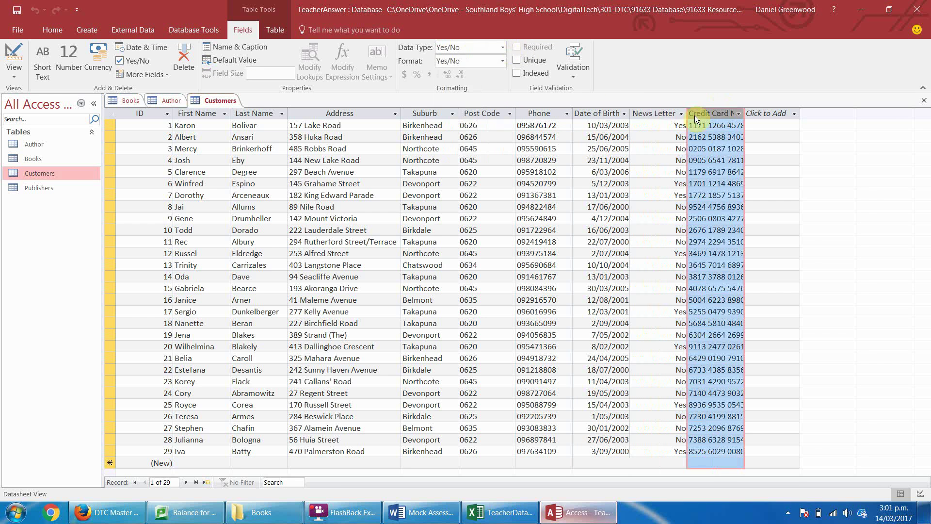
click(649, 112)
click(719, 112)
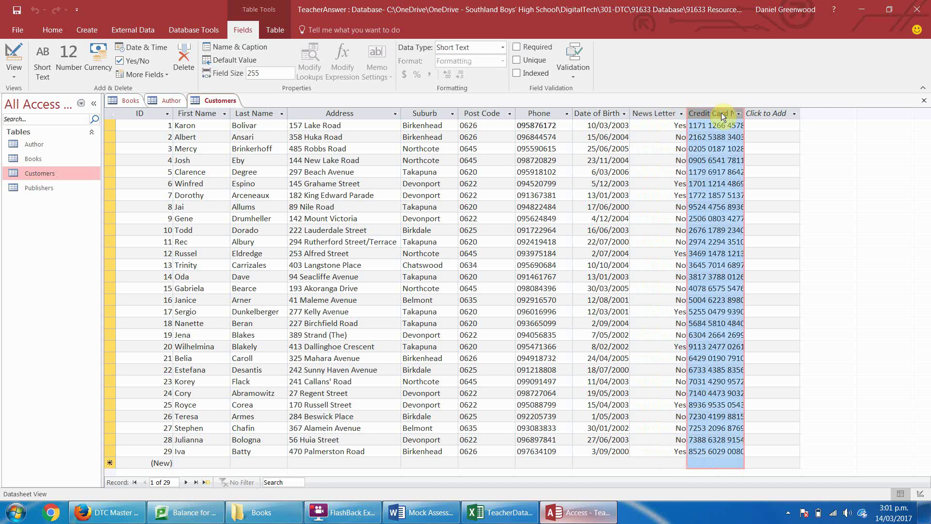
double_click(746, 113)
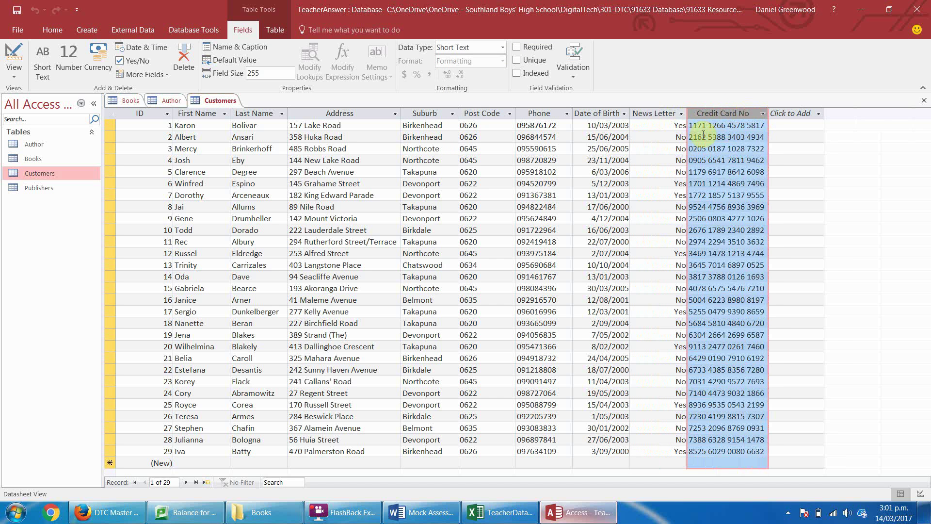
click(689, 125)
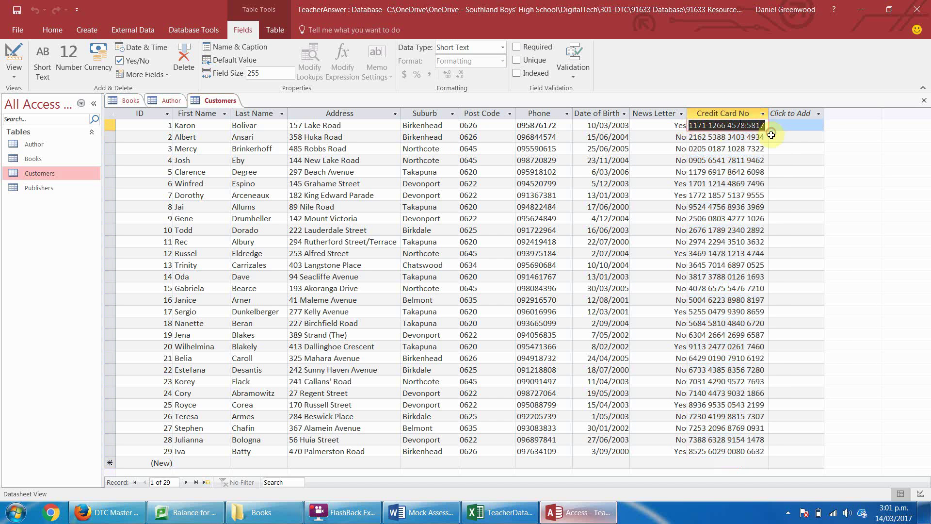
click(717, 195)
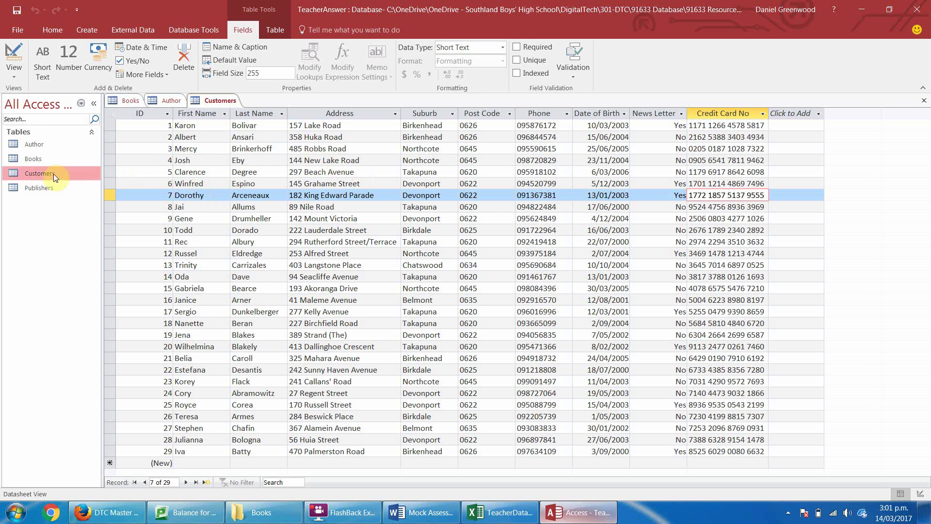
Close the Author and Books tables, answering the save prompt.
right_click(172, 100)
click(187, 123)
right_click(135, 103)
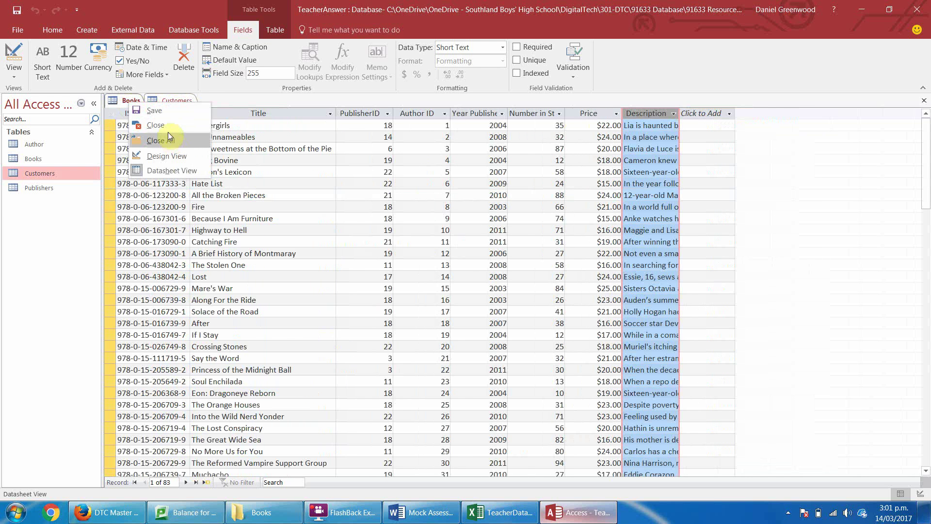
click(167, 128)
key(Return)
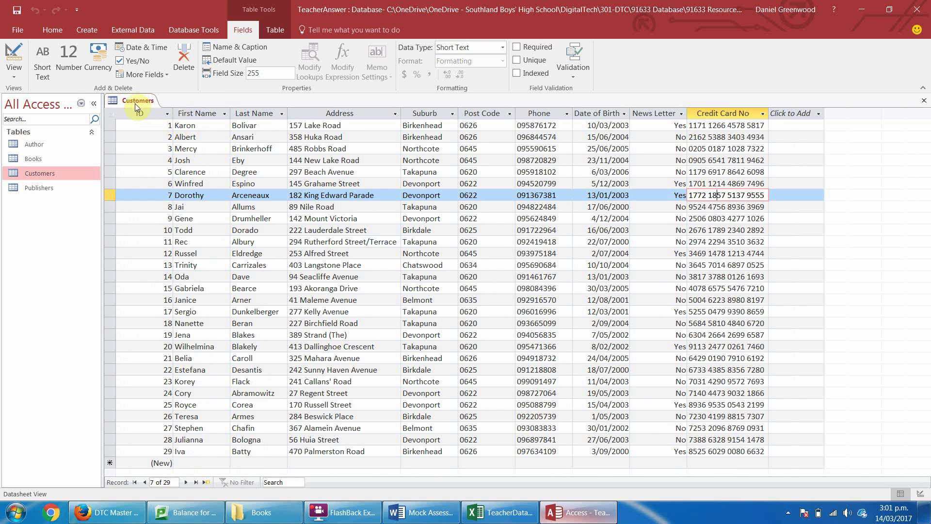
In Customers Design view, rename the ID field to CustomerID.
click(22, 74)
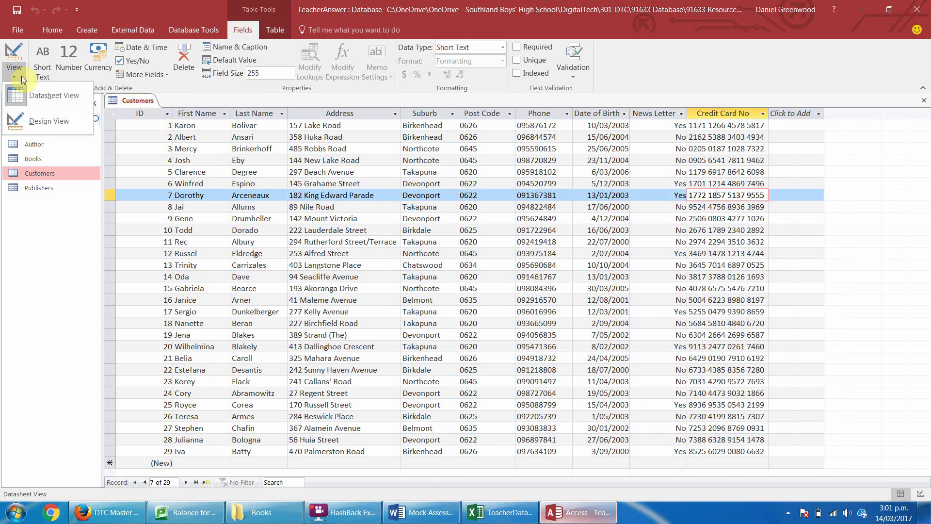
click(47, 121)
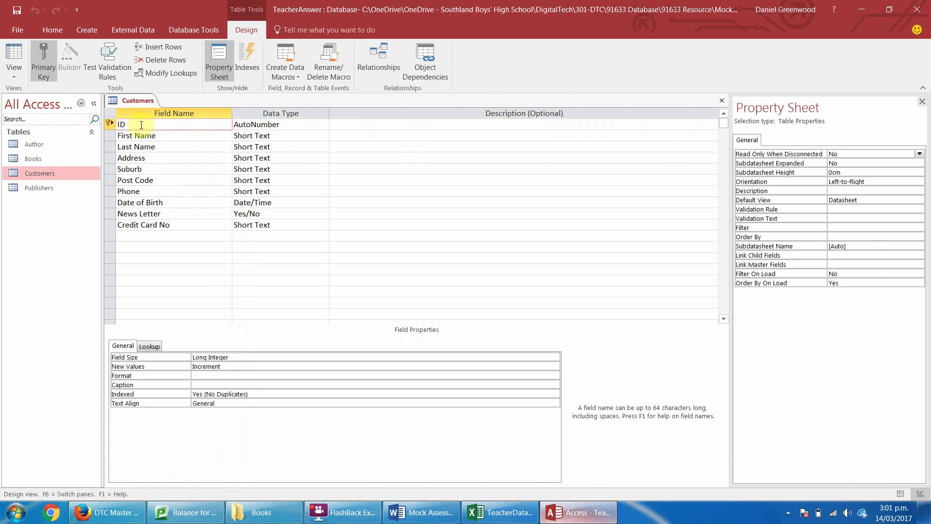
text(Cusot)
text(tom)
key(Down)
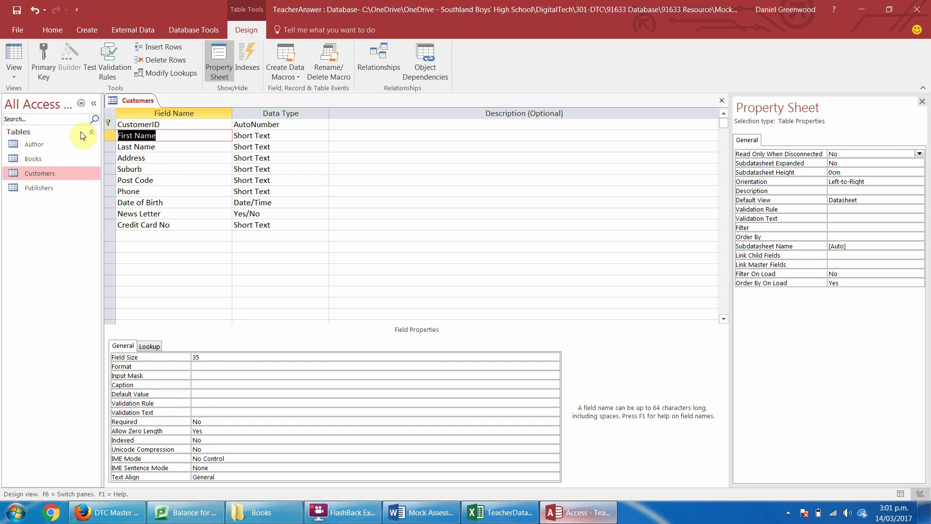
Launch the Input Mask Wizard for the Phone field.
click(158, 192)
click(284, 191)
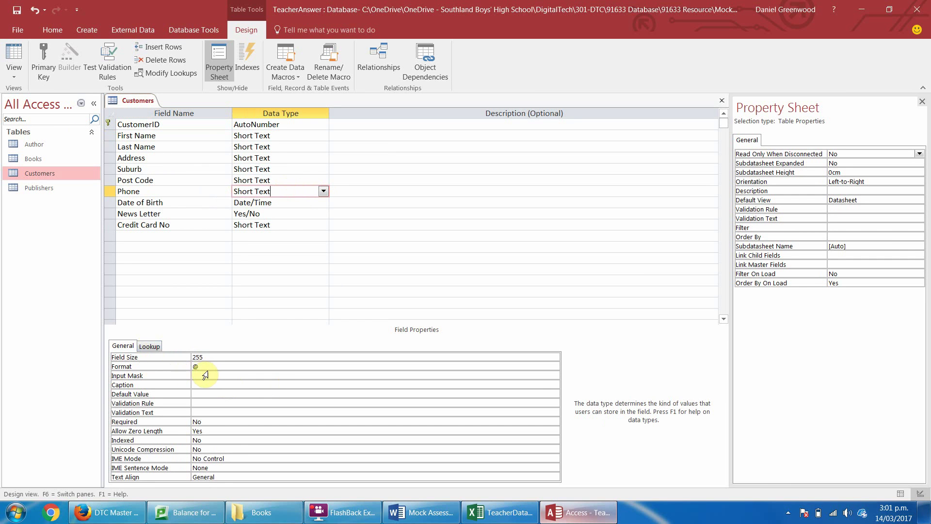
click(212, 376)
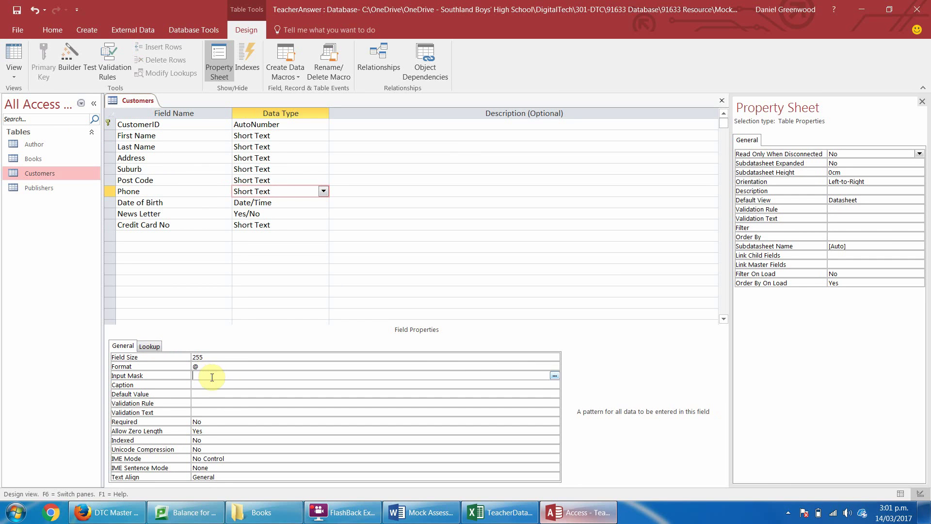
click(554, 375)
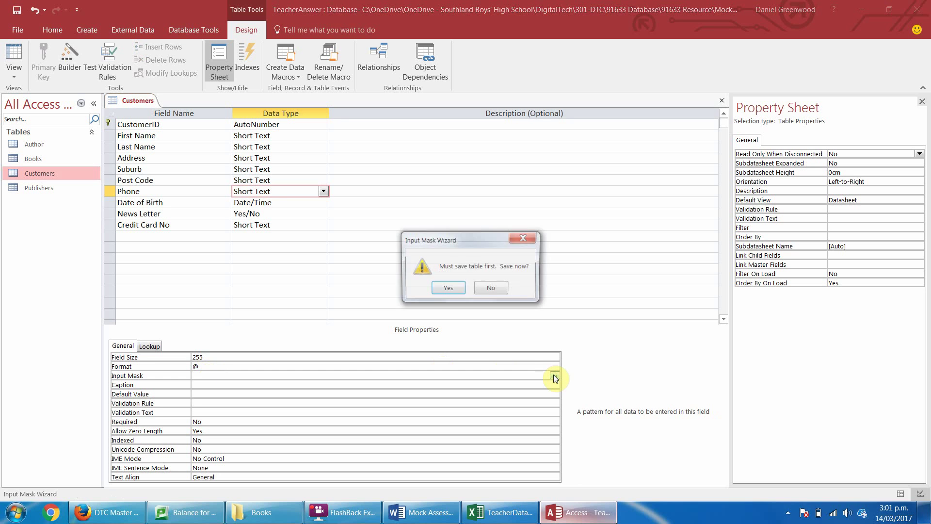
Save the Customers table and open the wizard's editable list of input masks.
click(445, 287)
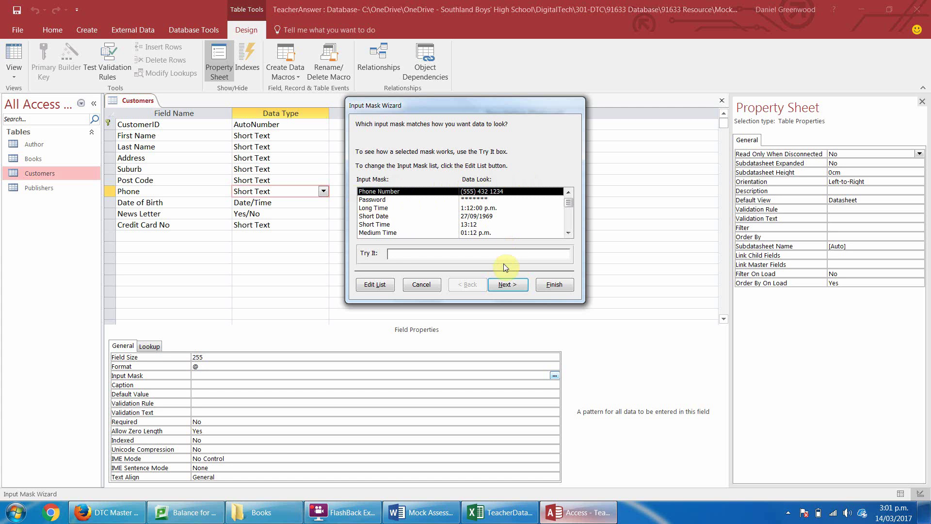
click(369, 286)
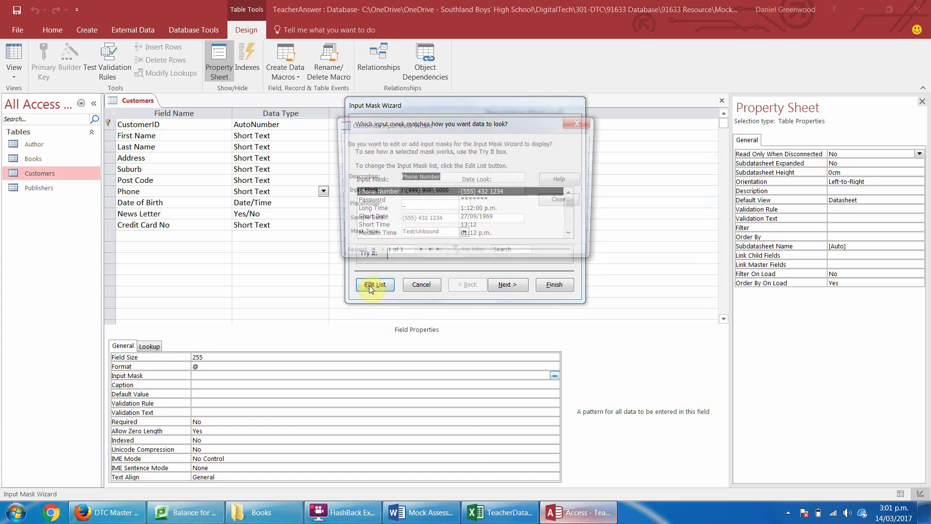
click(453, 176)
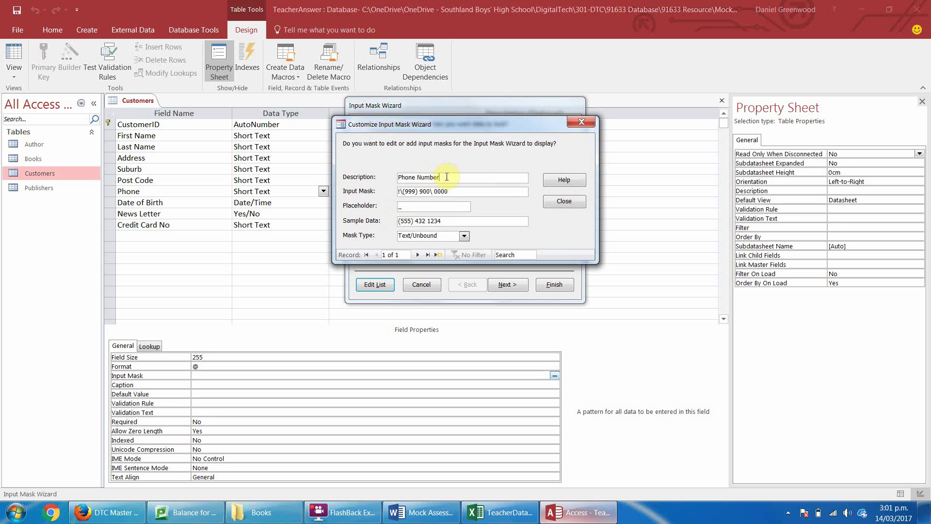
click(447, 177)
drag(446, 176, 356, 178)
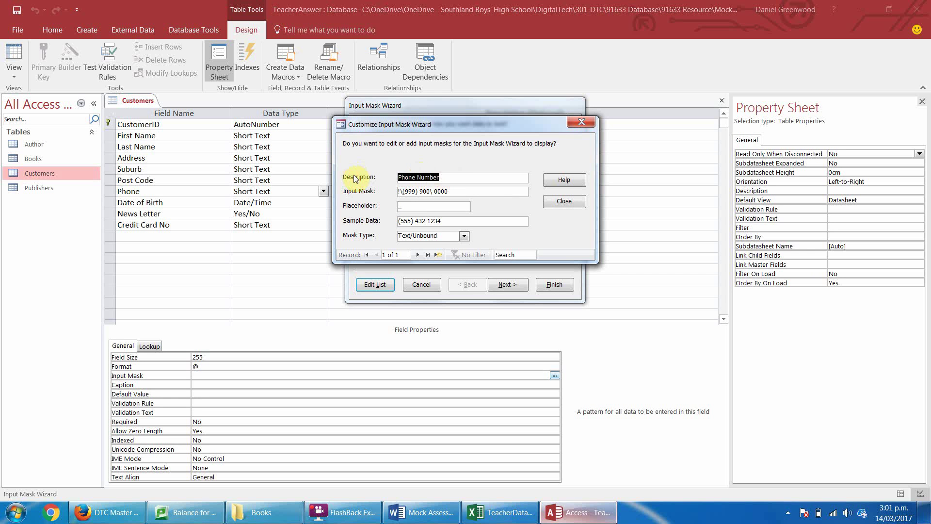
Leave Phone Number unchanged and add a new mask entry described as 'NZ Number'.
text(NZ)
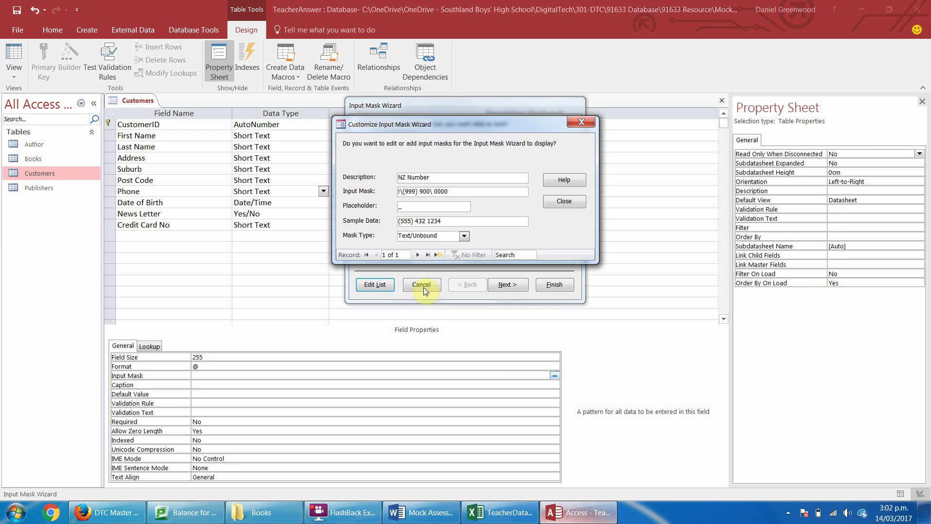
key(ctrl+z)
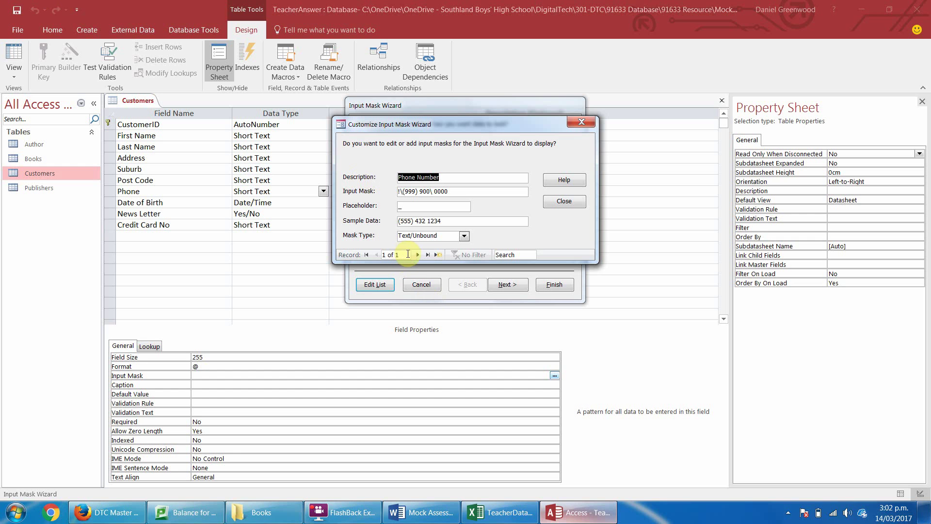
click(417, 255)
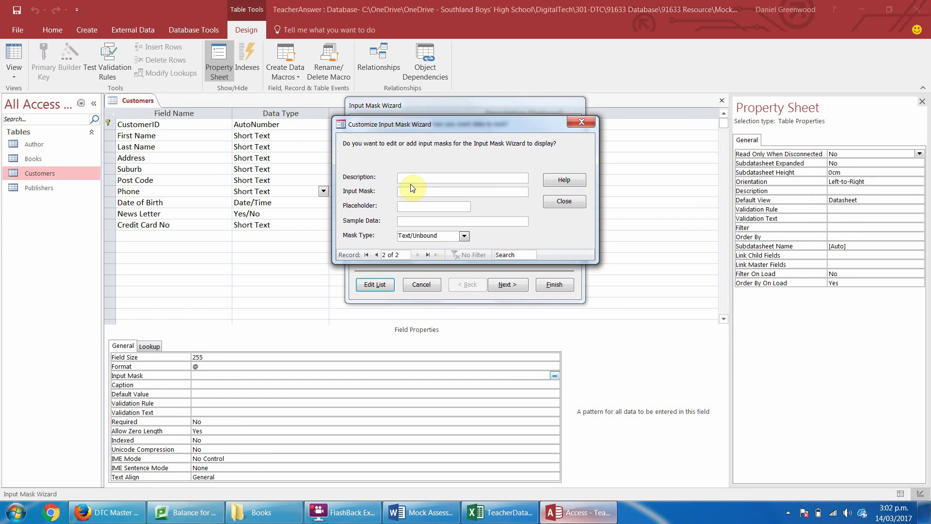
text(NZ Number)
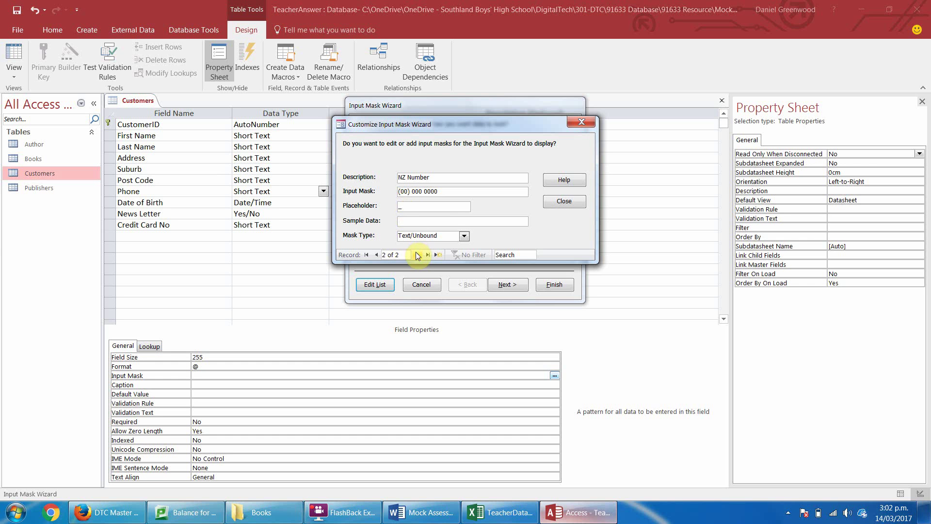
Enter '09' as the NZ Number sample data and close the mask list.
click(403, 221)
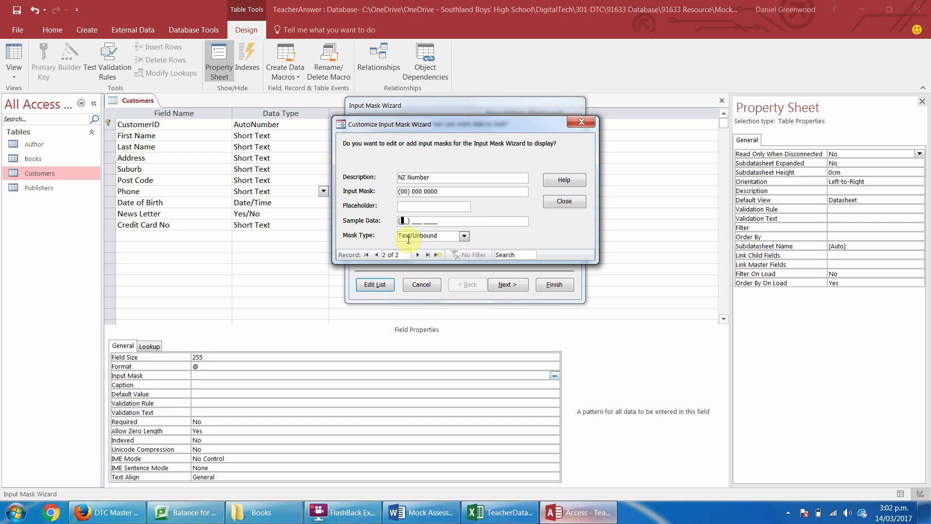
click(564, 201)
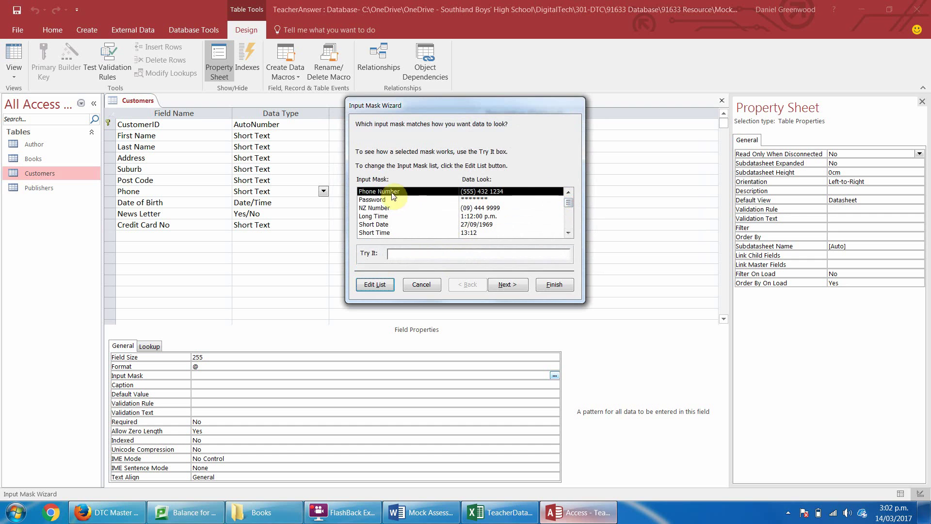
Select the NZ Number mask and review the placeholder character choices.
click(374, 209)
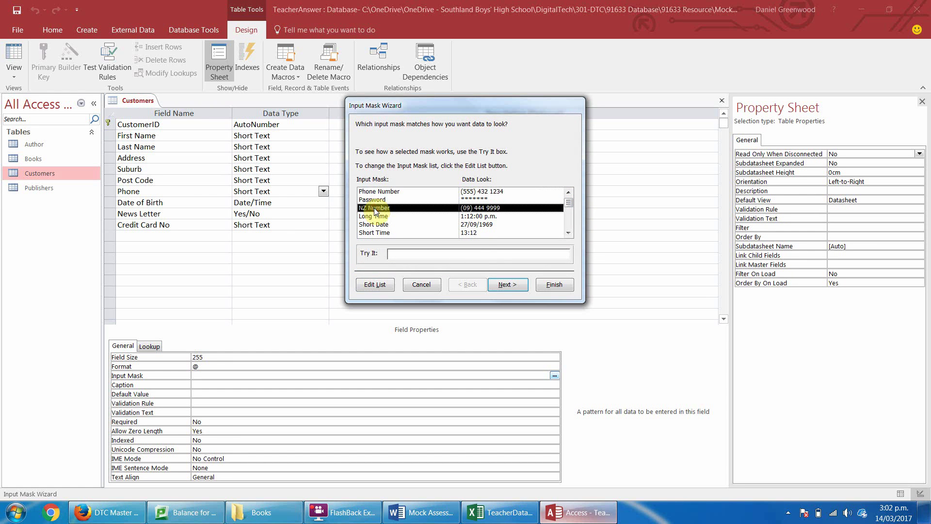
click(504, 285)
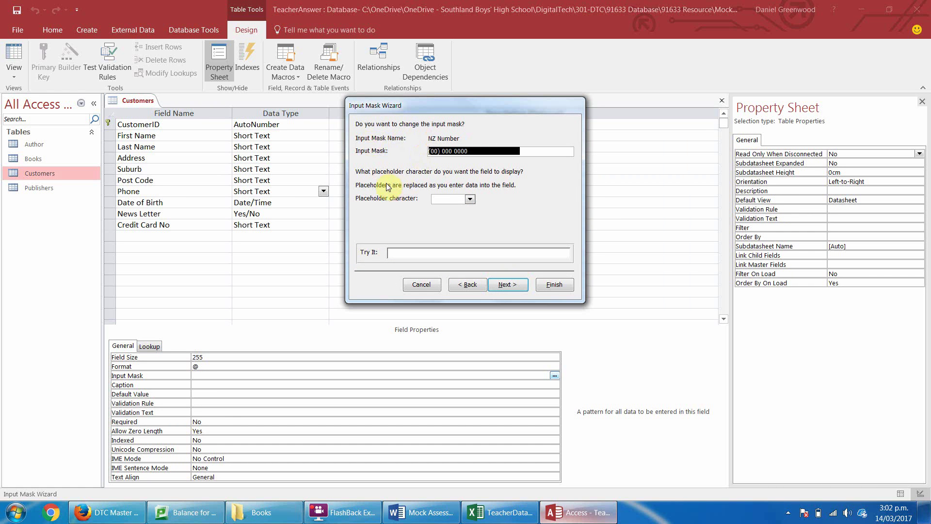
click(469, 199)
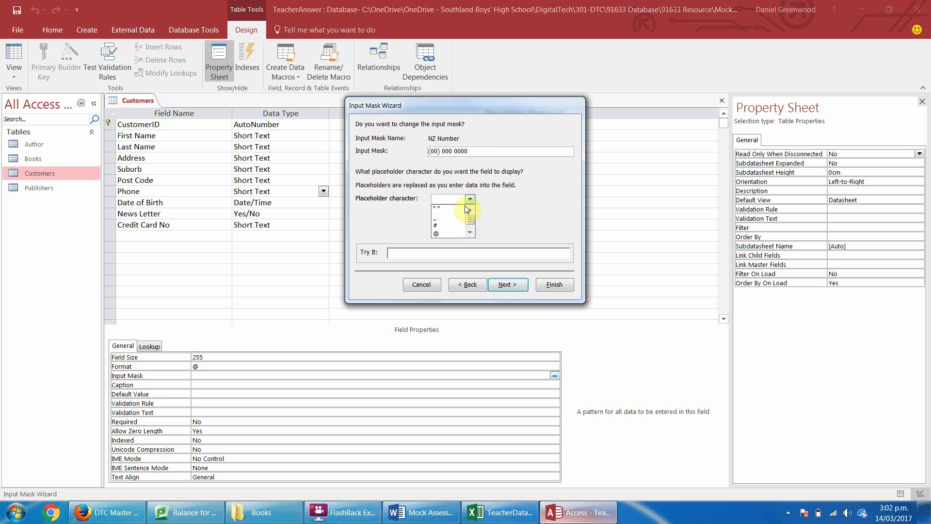
click(459, 218)
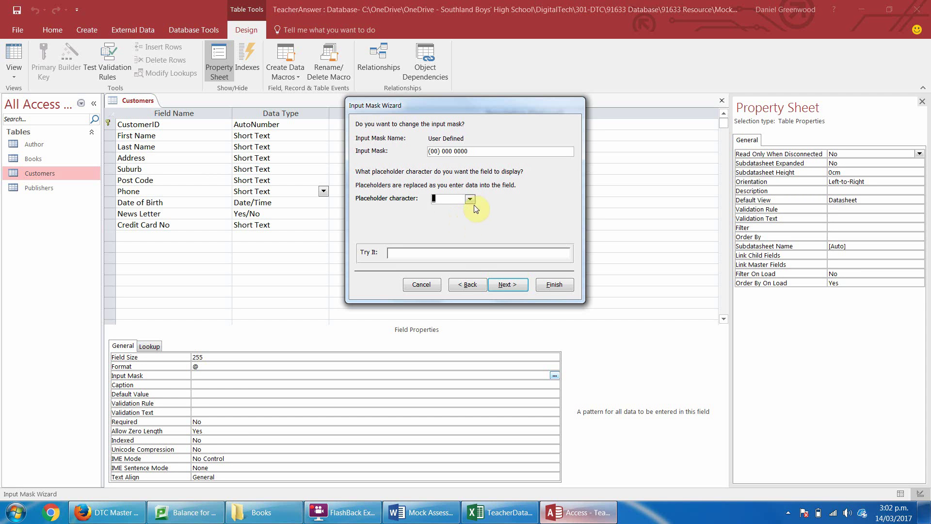
click(470, 199)
click(469, 198)
Store the phone number with the mask symbols and finish the wizard.
click(500, 287)
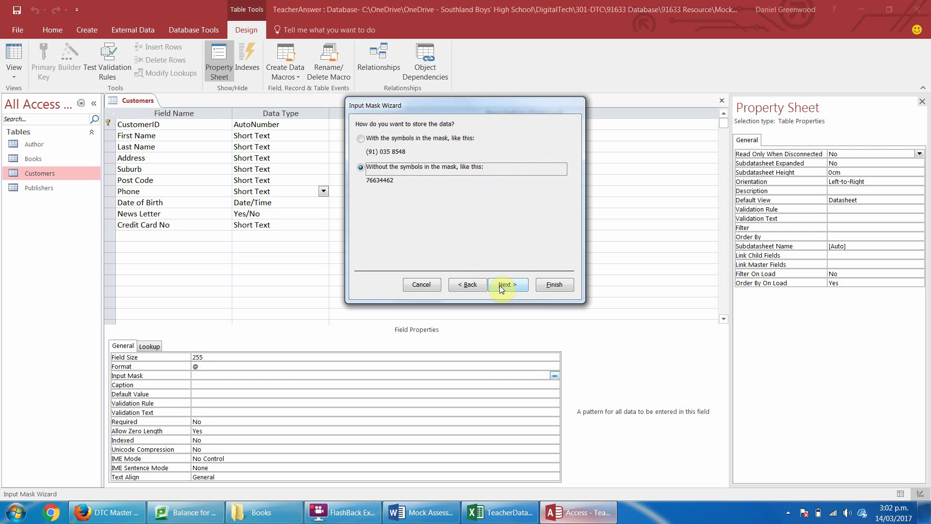
click(360, 138)
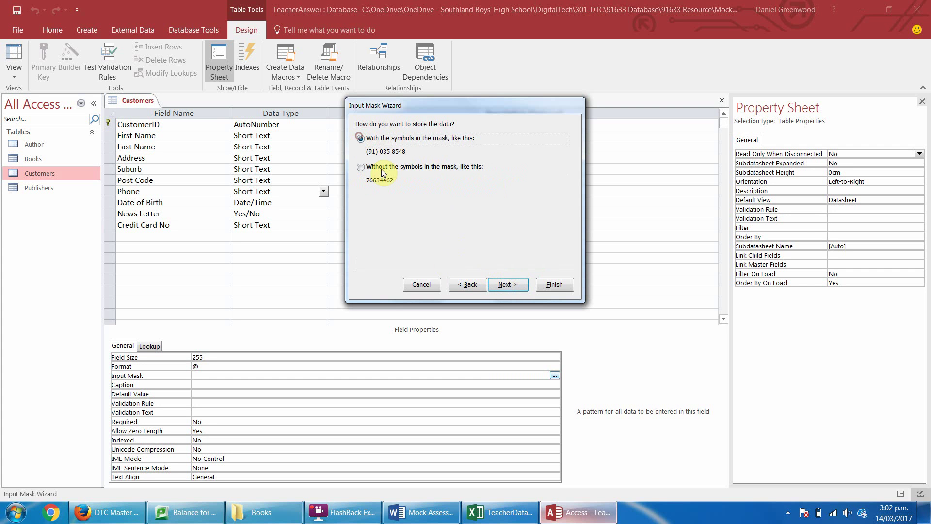
click(524, 288)
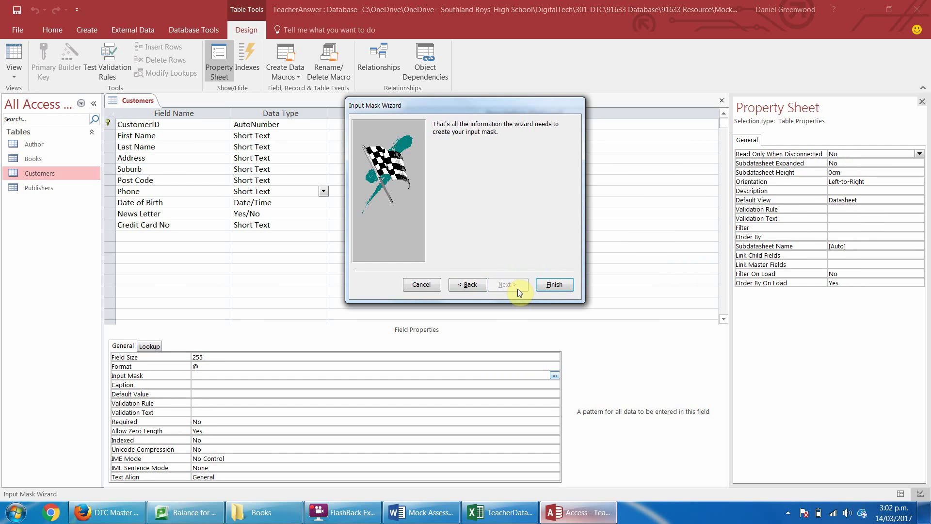
click(551, 286)
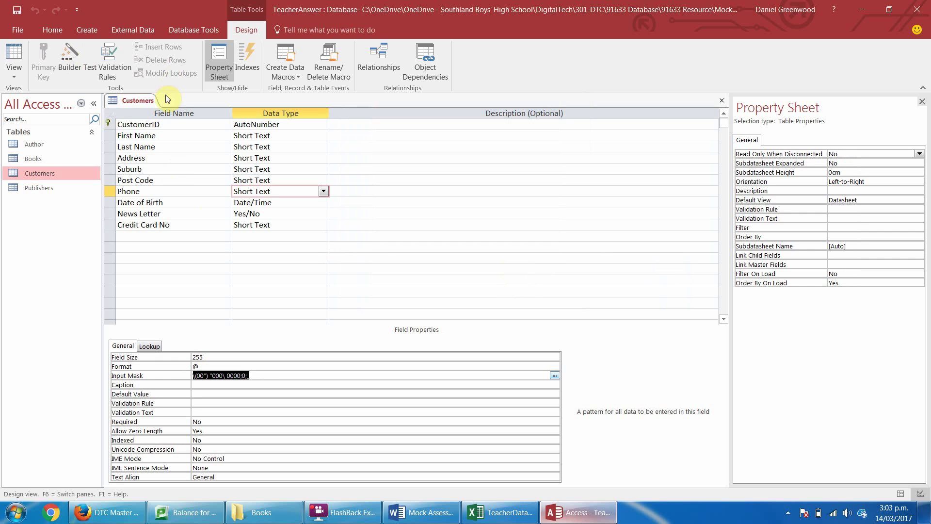
Save the Customers table and switch to Datasheet View.
right_click(142, 101)
click(160, 107)
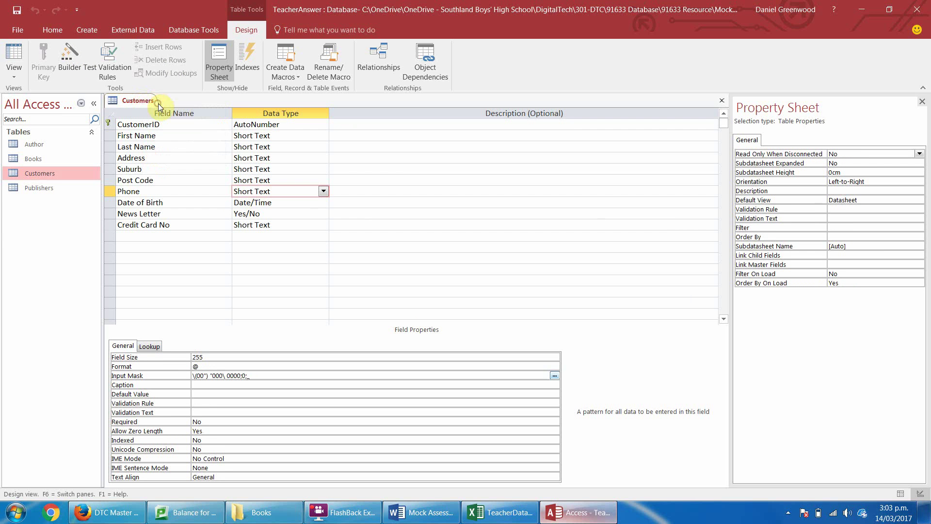
click(13, 58)
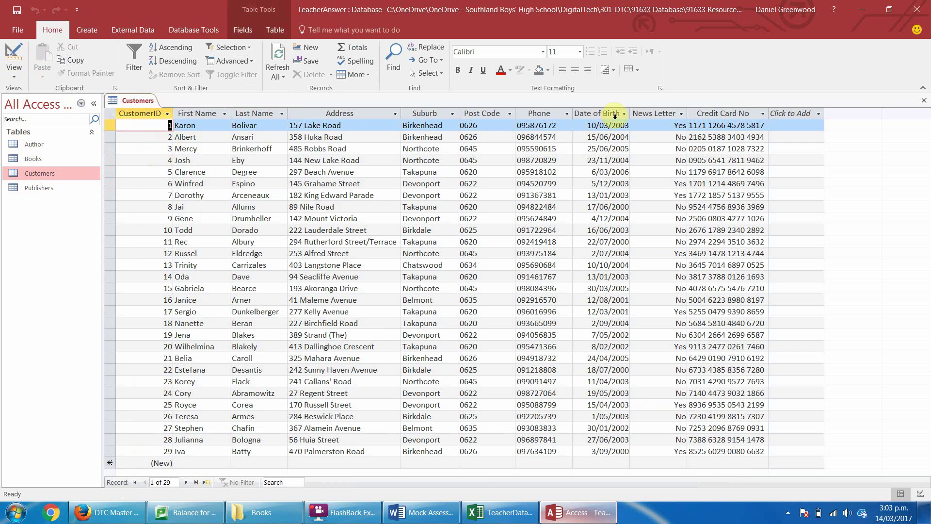
Paste the (09)-formatted numbers into all 29 Phone records, then return to Design View.
click(550, 113)
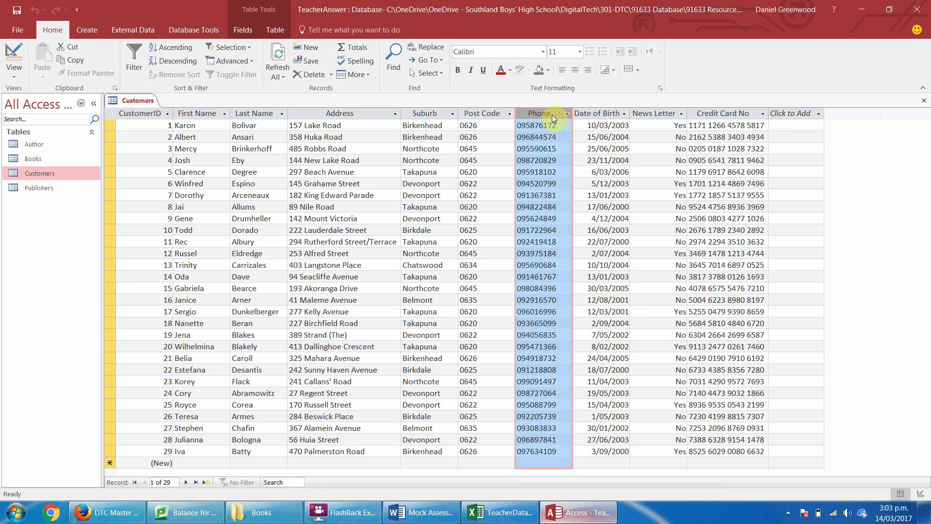
right_click(551, 112)
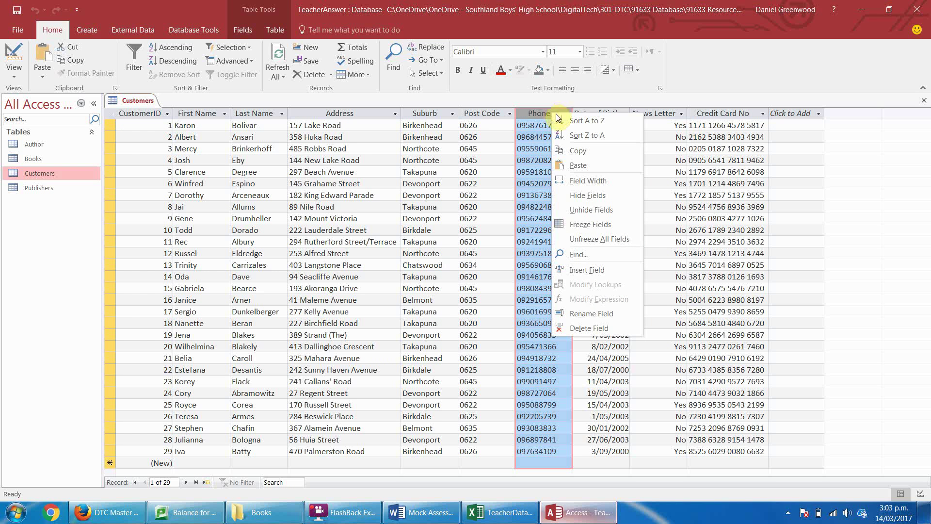
click(575, 165)
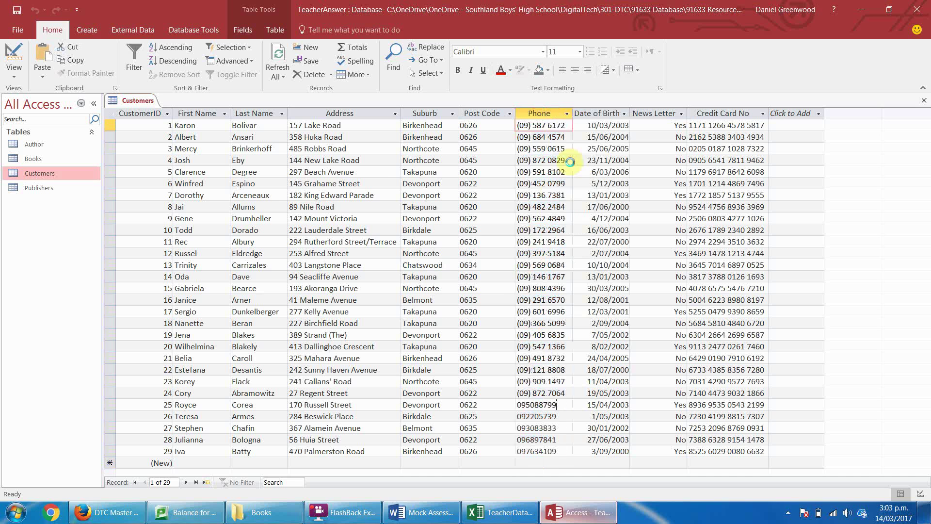
click(447, 291)
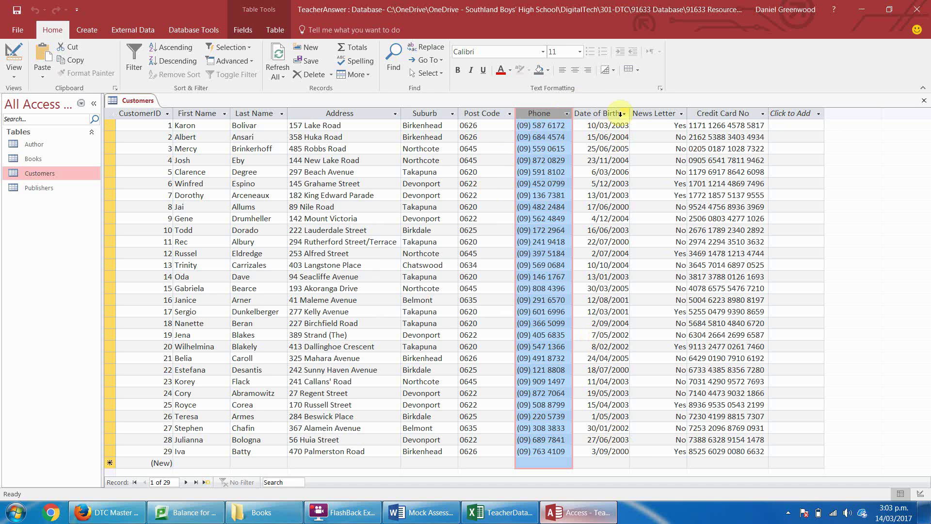
click(729, 114)
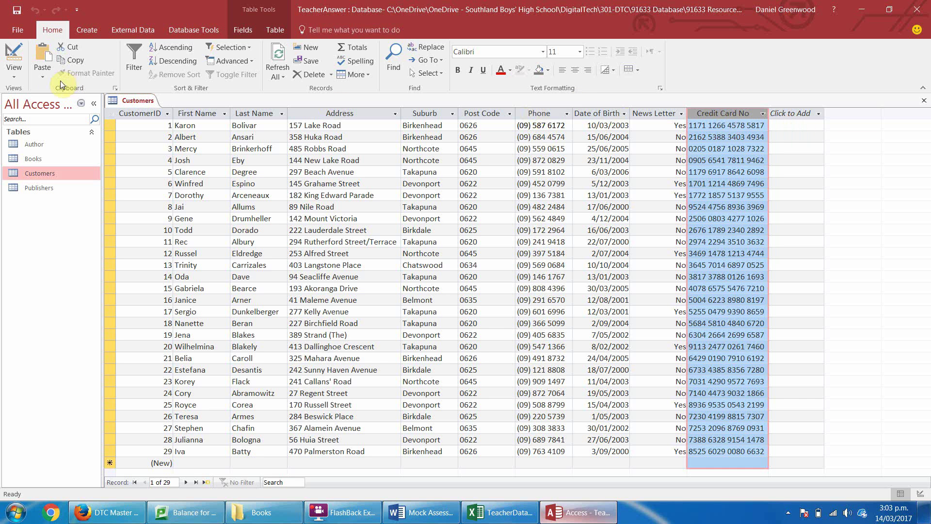
click(15, 74)
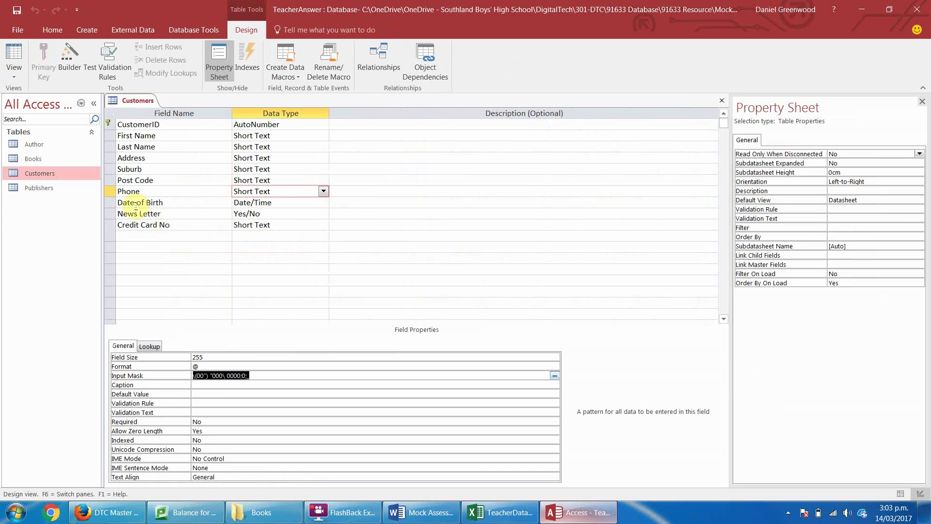
Select the Credit Card No field and launch its Input Mask Wizard.
click(258, 214)
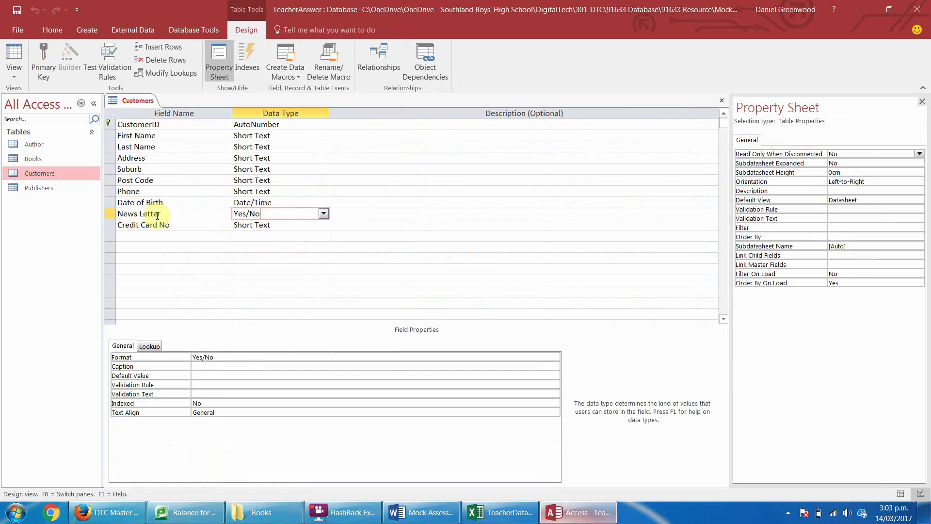
click(144, 214)
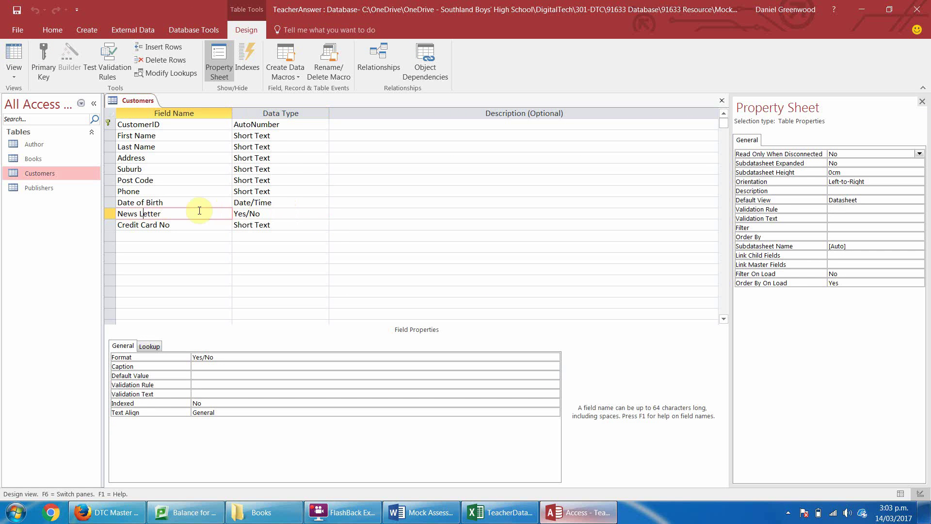
click(280, 202)
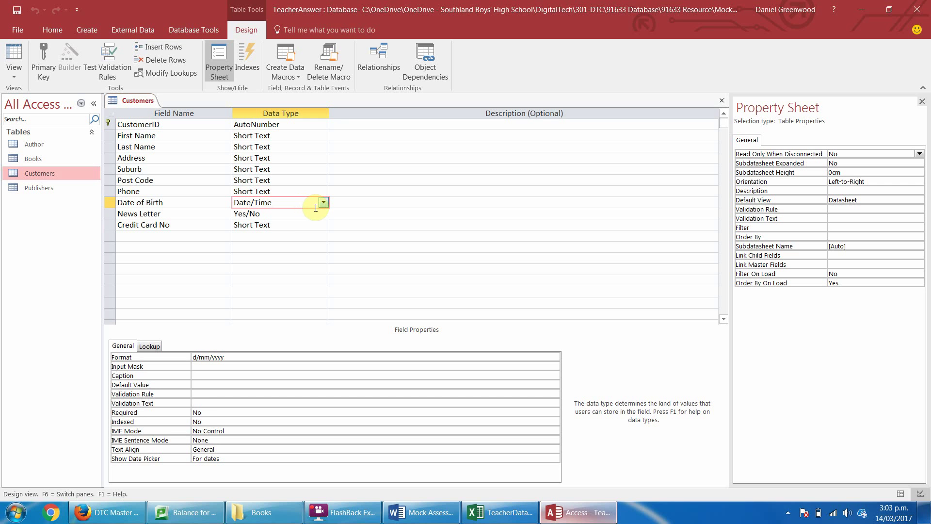
click(313, 224)
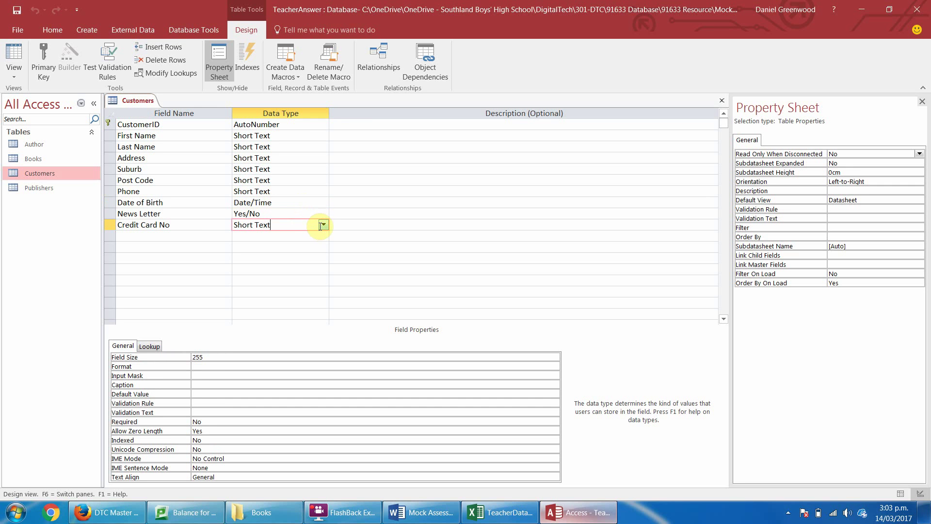
click(195, 374)
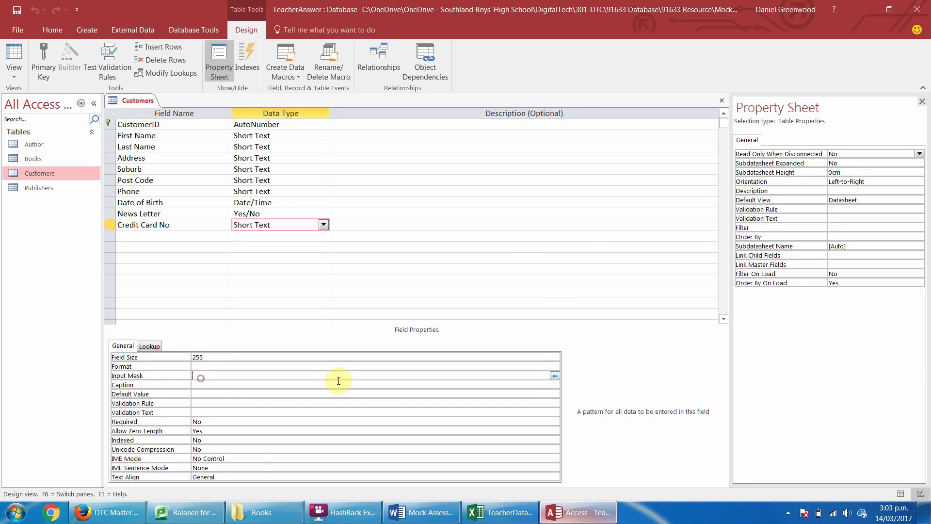
click(554, 375)
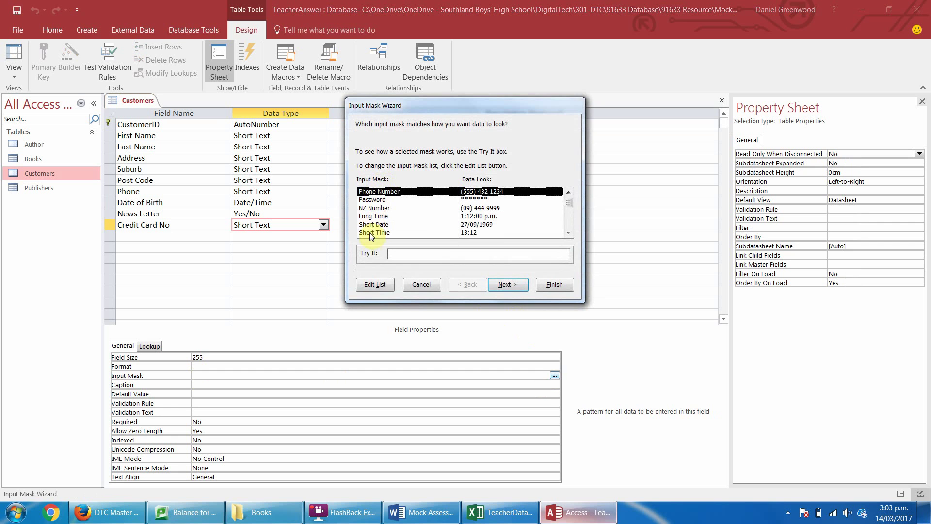
Preview the Short Date, Long Time and Phone Number masks, then open the editable mask list.
click(568, 233)
click(568, 233)
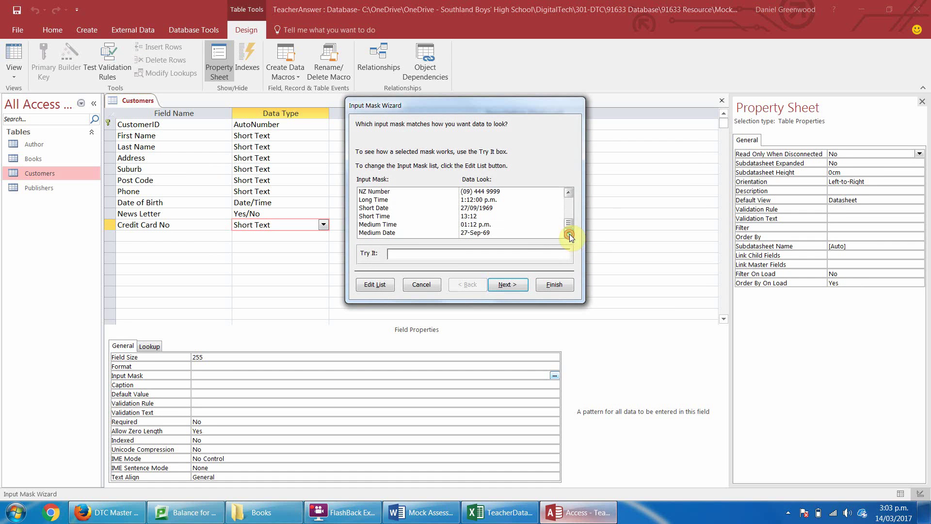
click(568, 192)
click(568, 192)
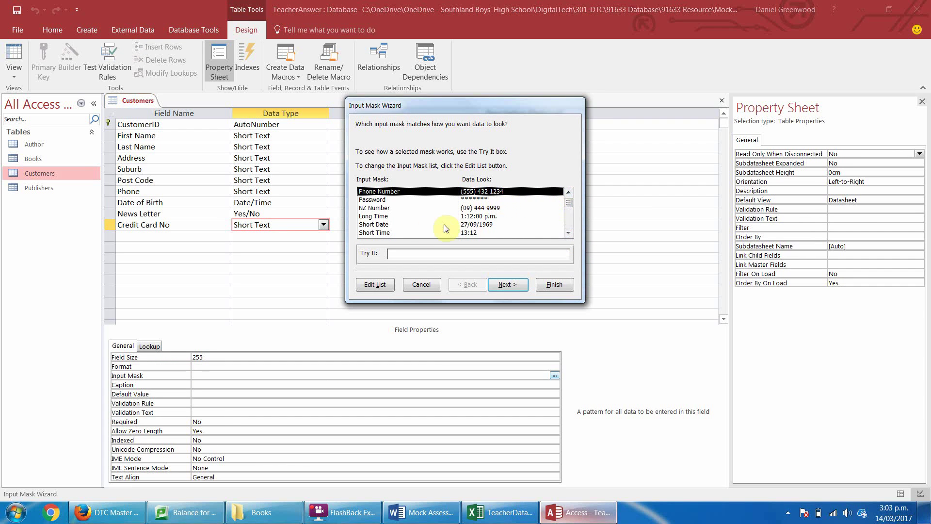
click(417, 226)
click(431, 214)
click(439, 192)
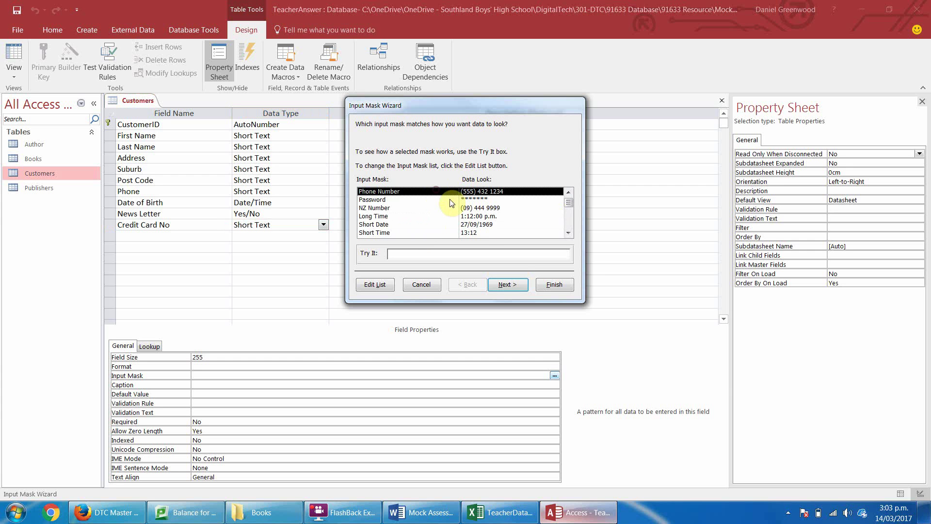
click(524, 288)
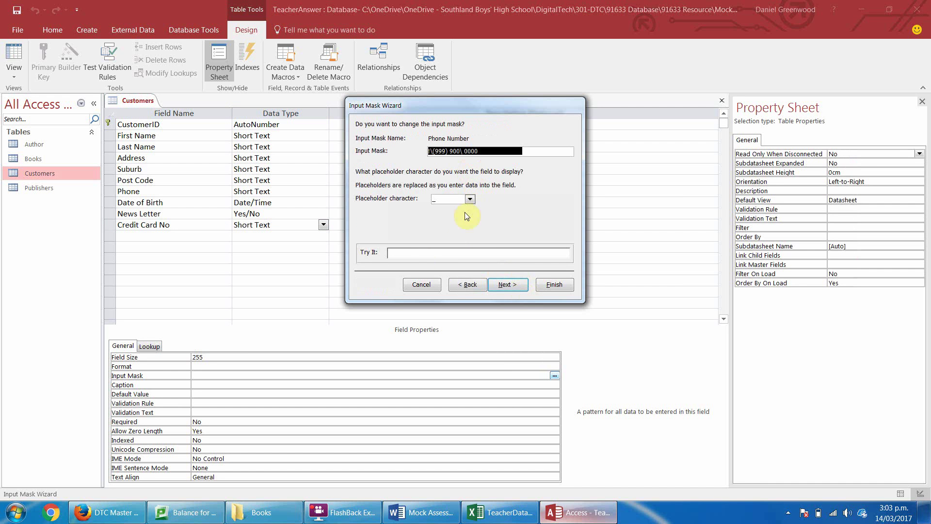
click(461, 286)
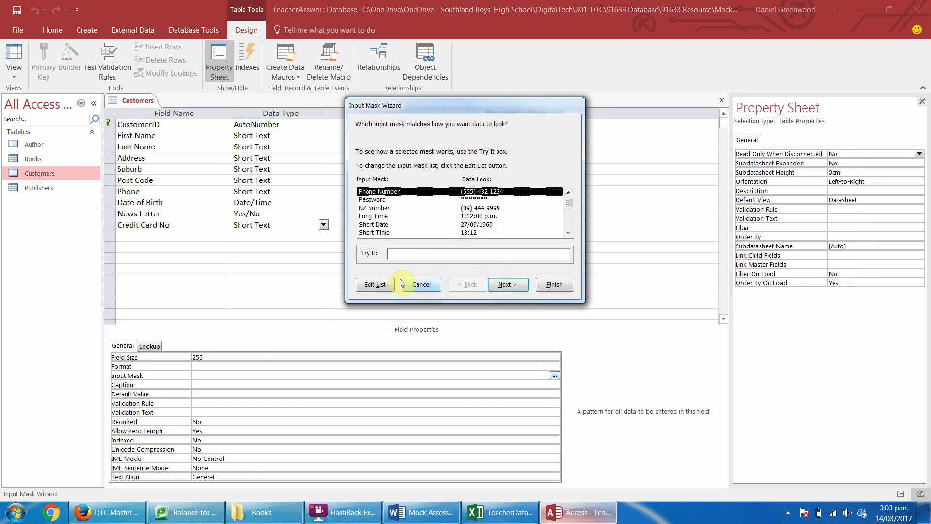
click(375, 284)
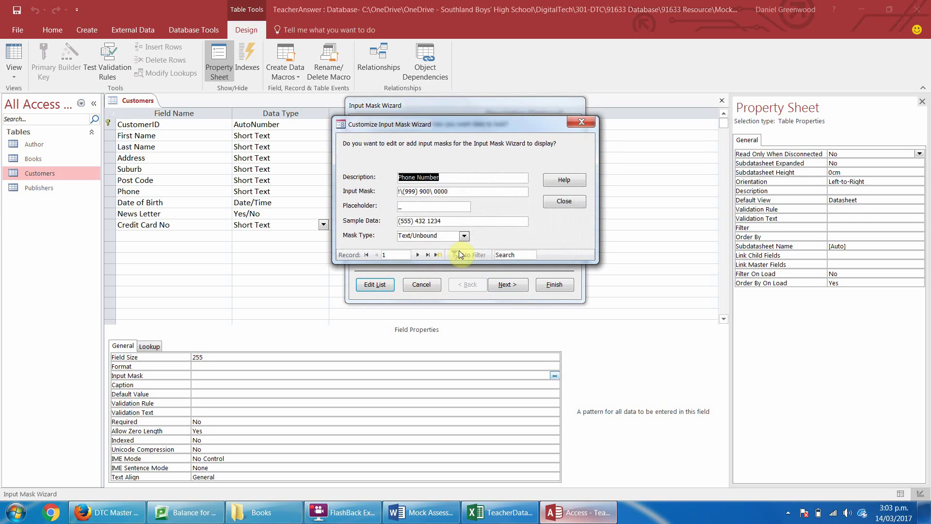
click(417, 255)
click(417, 255)
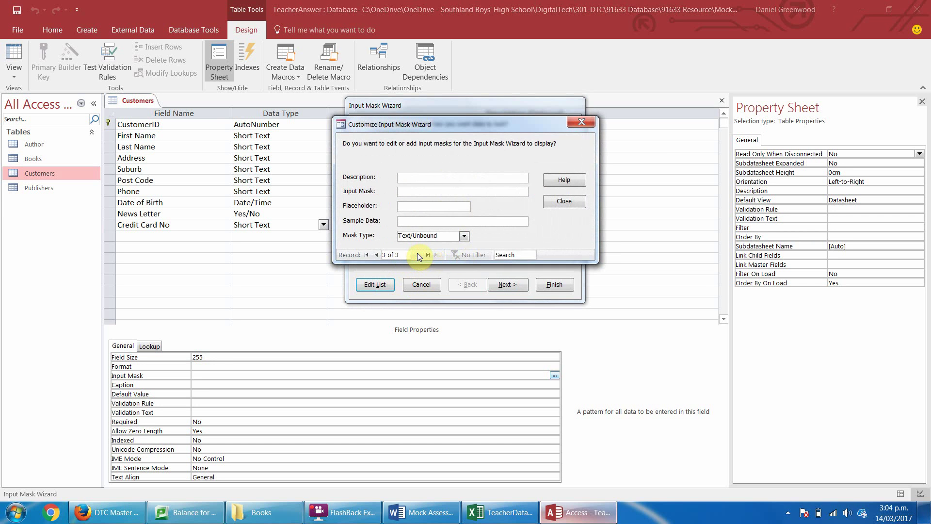
text(Cre)
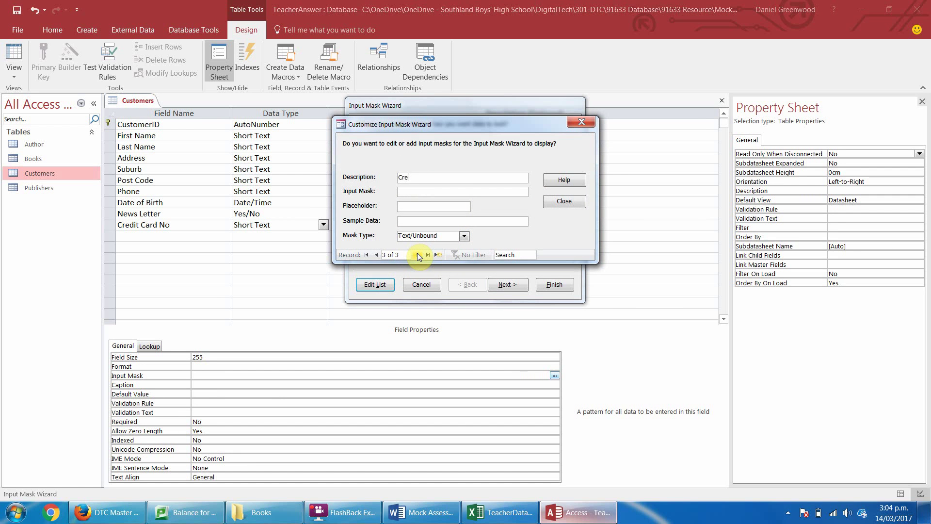
text(ditCard)
click(414, 192)
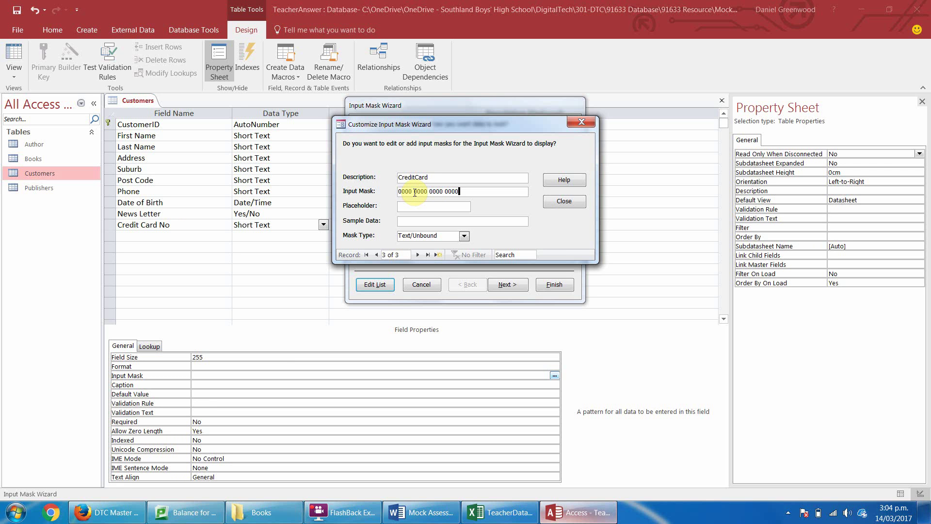
click(410, 221)
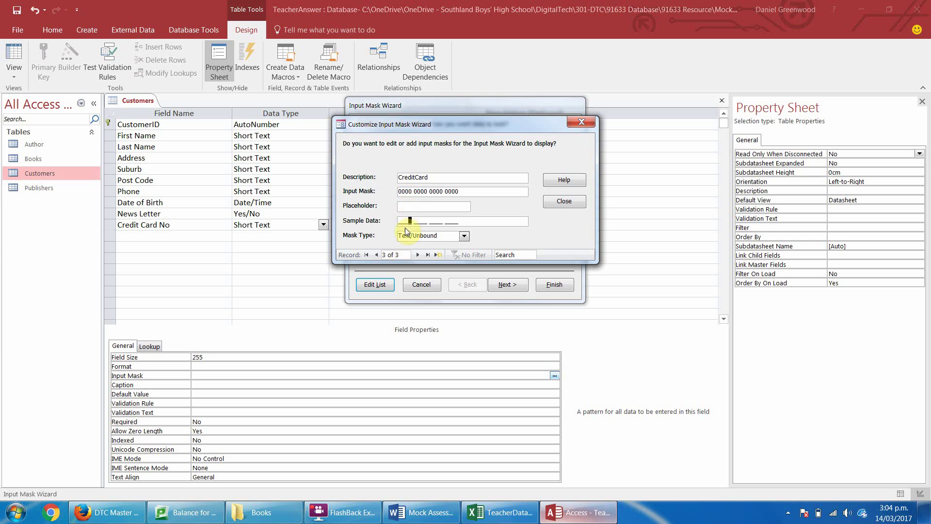
click(396, 223)
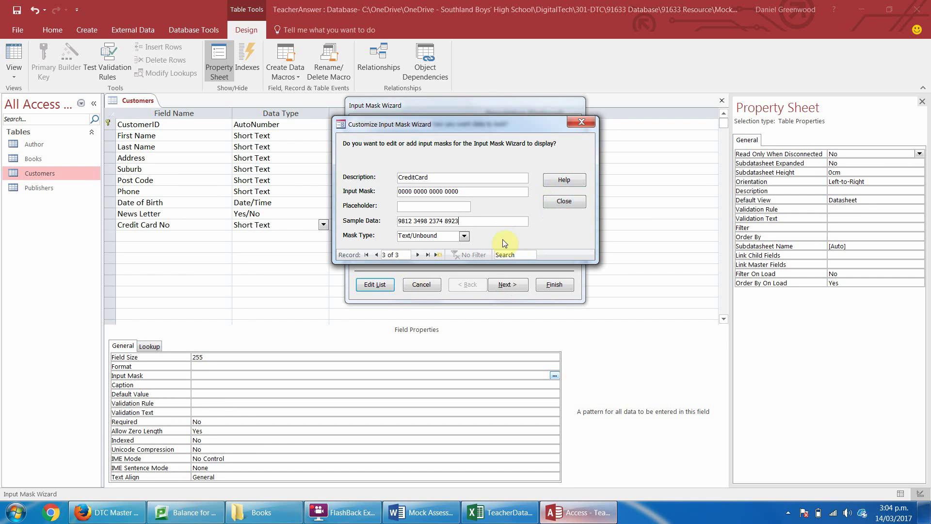
click(558, 201)
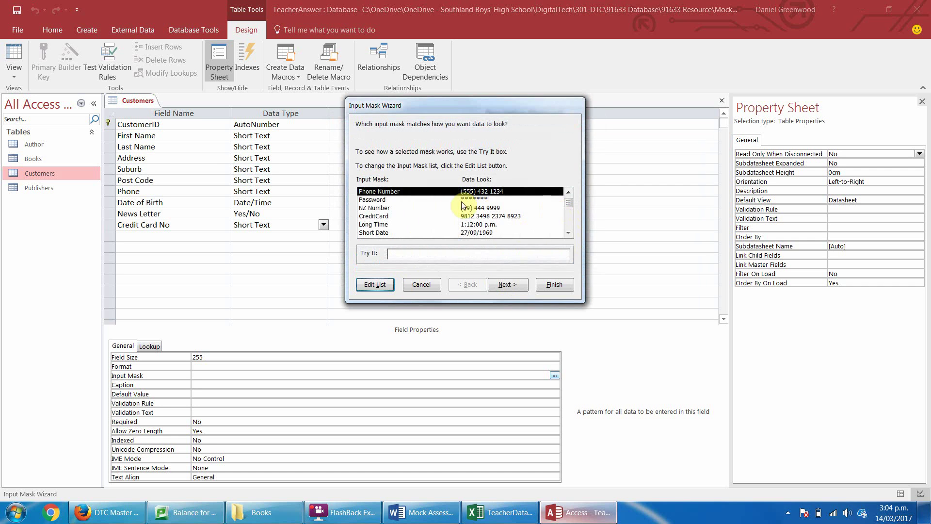
Apply the CreditCard mask to Credit Card No with a new placeholder, storing the spaces.
double_click(422, 217)
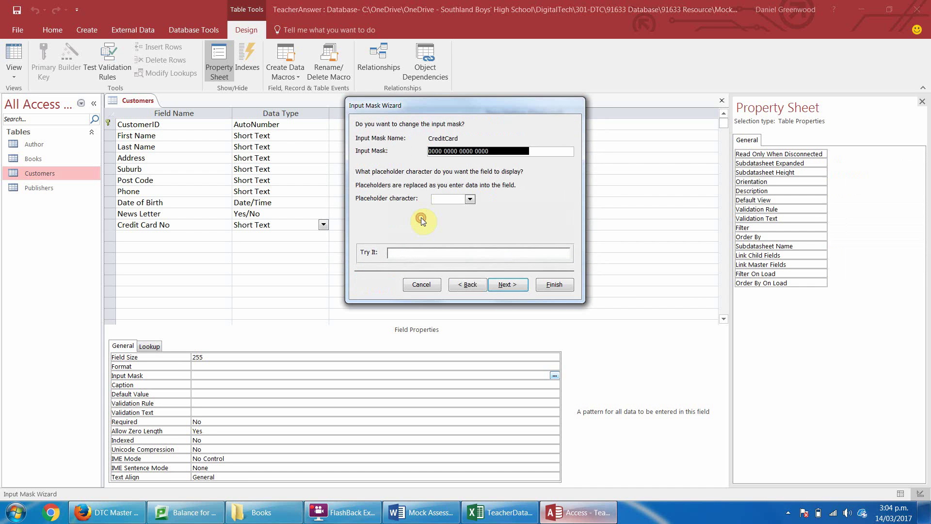
click(470, 198)
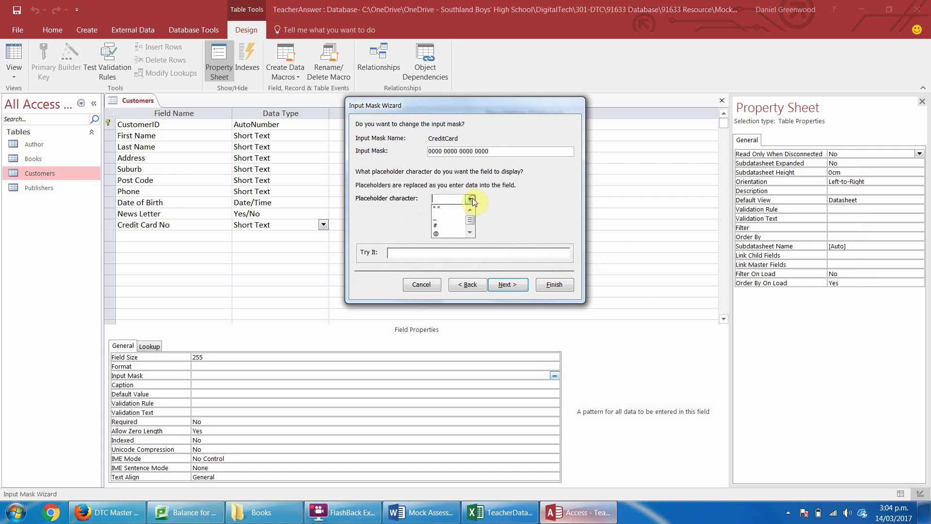
click(450, 216)
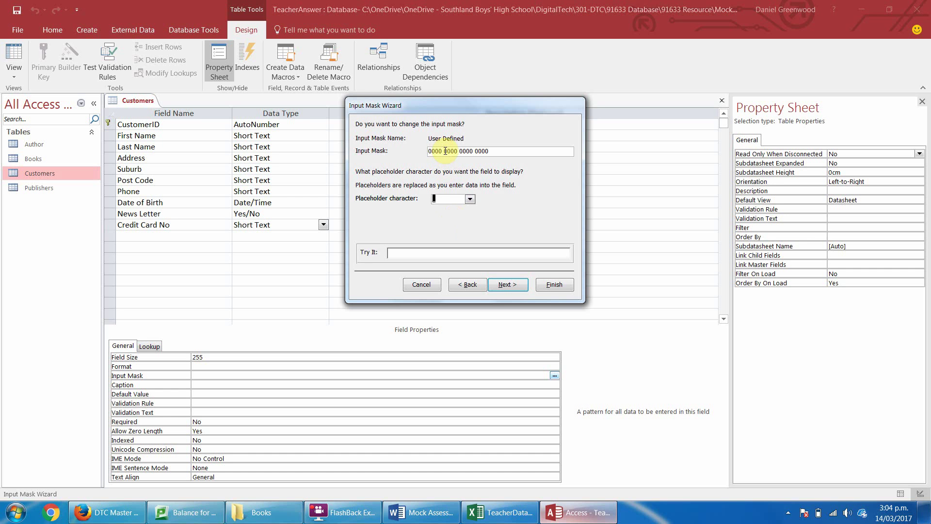
click(502, 285)
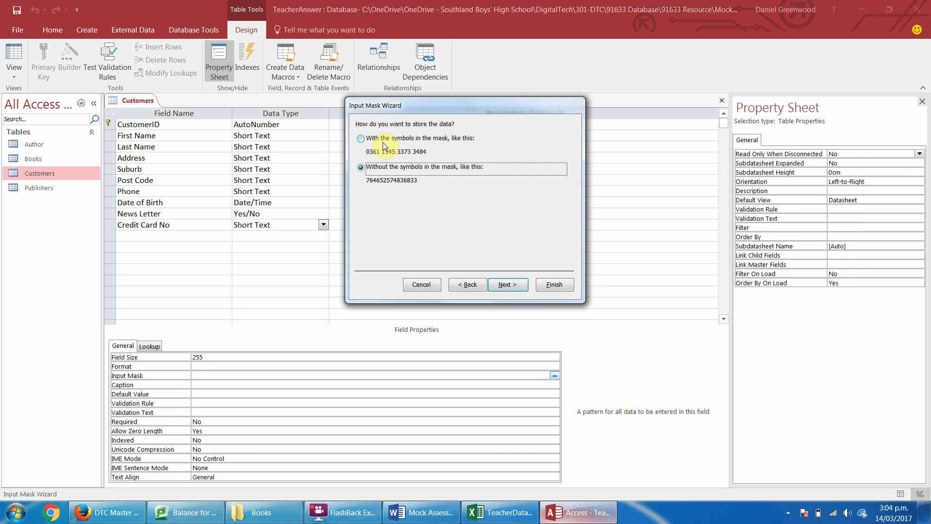
click(364, 139)
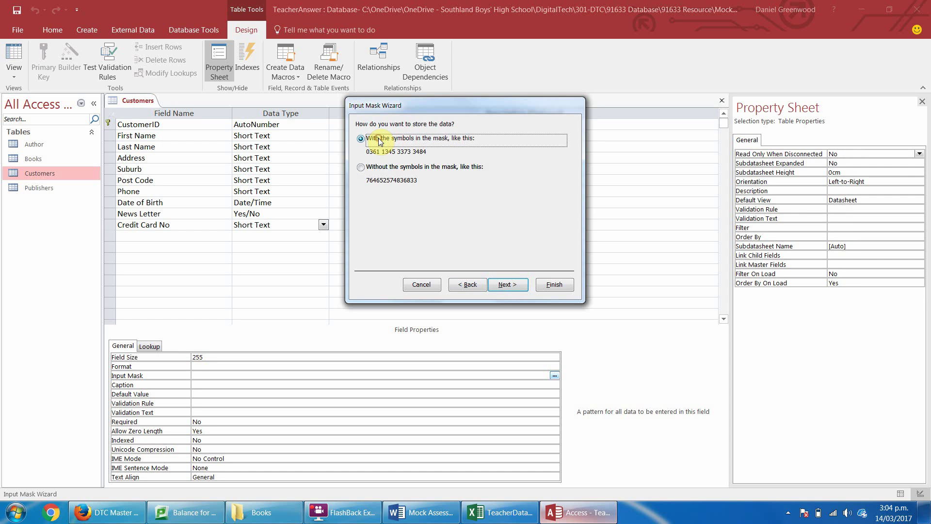
click(505, 285)
click(547, 285)
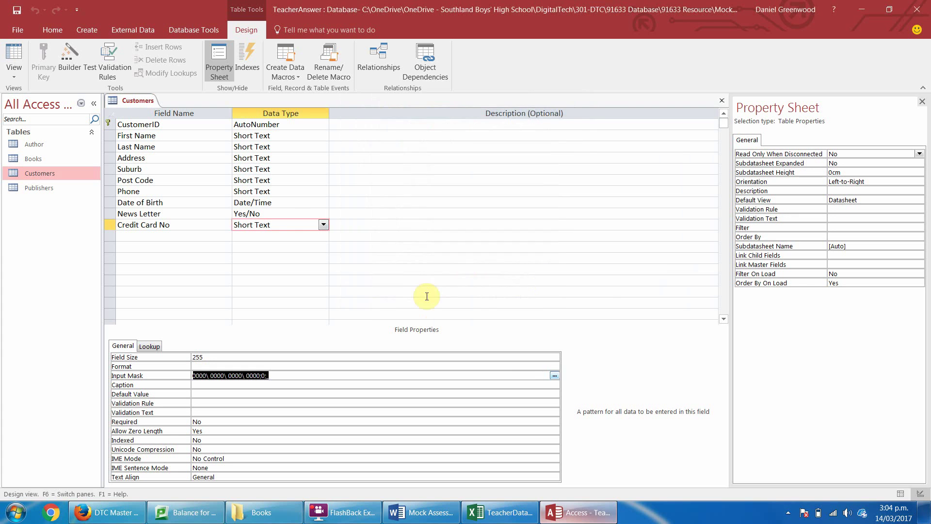
click(13, 54)
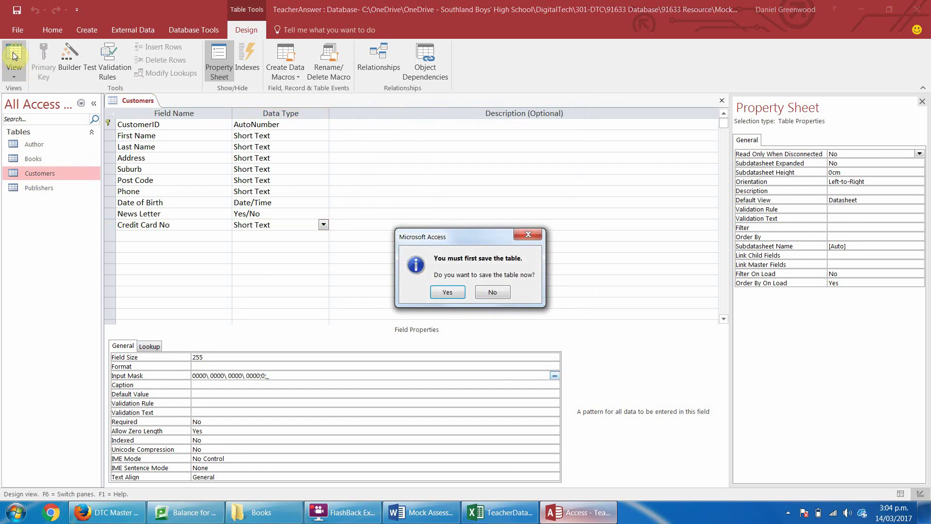
Save the Customers table and check the Credit Card No column shows four-digit groups.
click(456, 293)
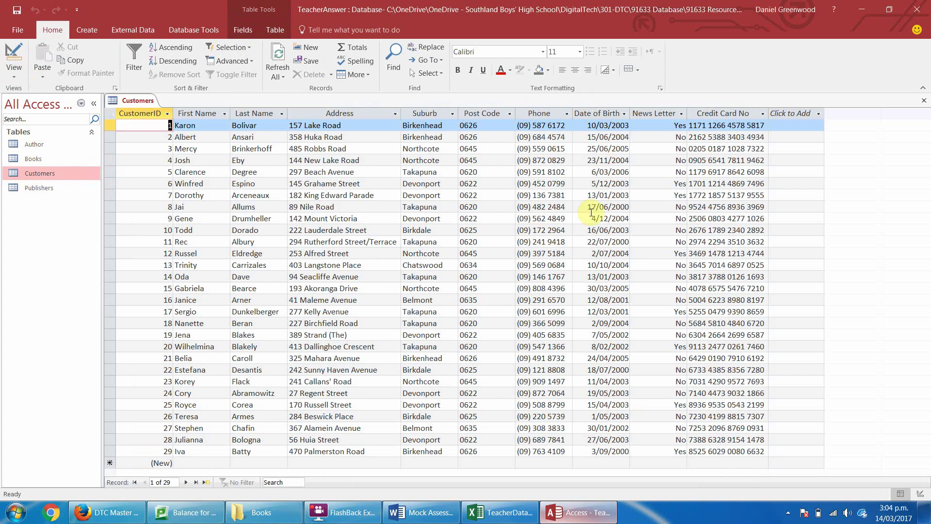
click(726, 113)
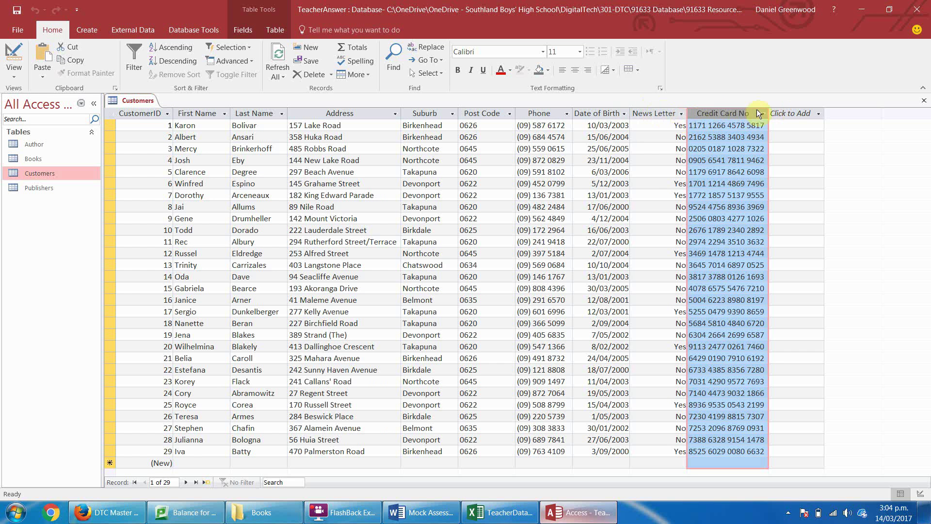
click(797, 116)
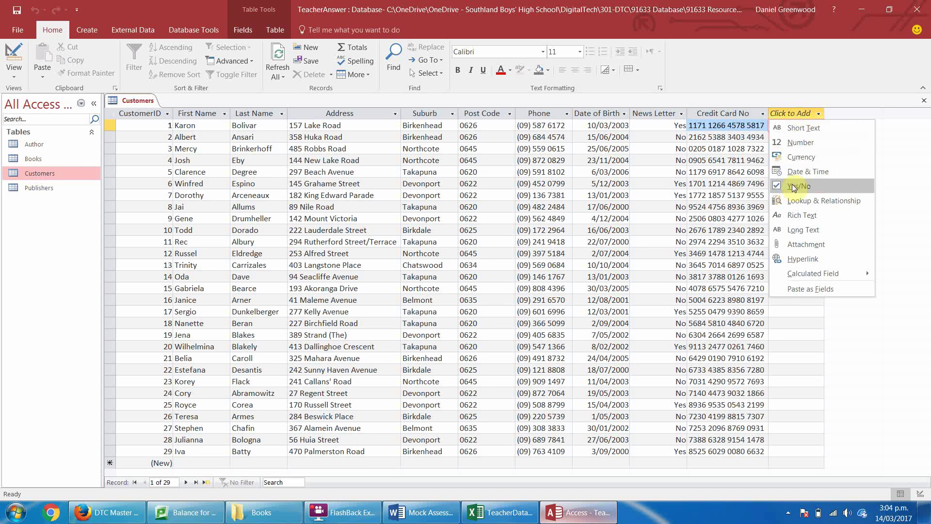
Add a Yes/No field named NewsLetter and paste the 29 News Letter values into it.
click(795, 186)
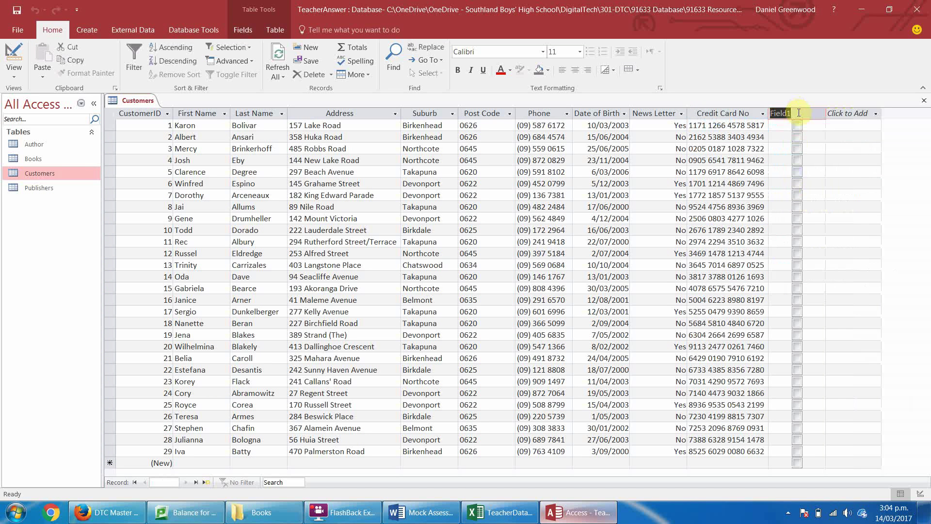
text(Nerw)
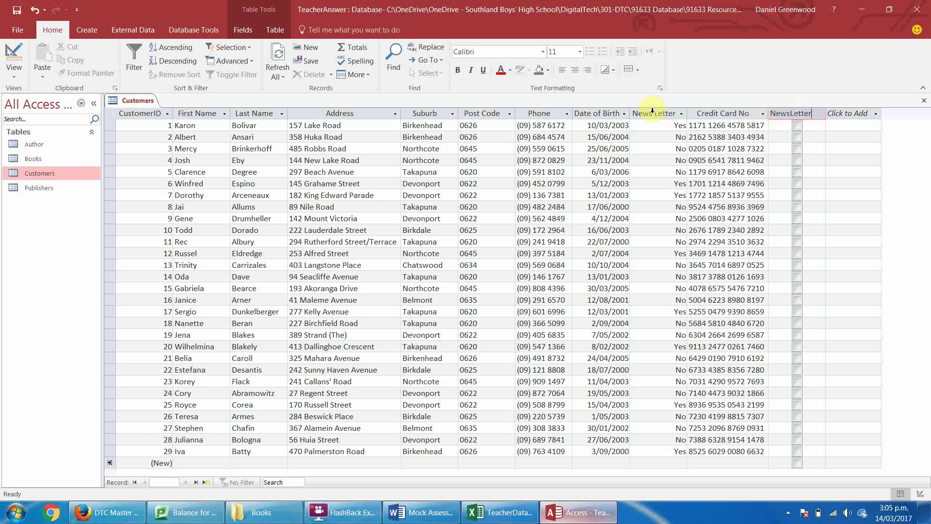
click(650, 113)
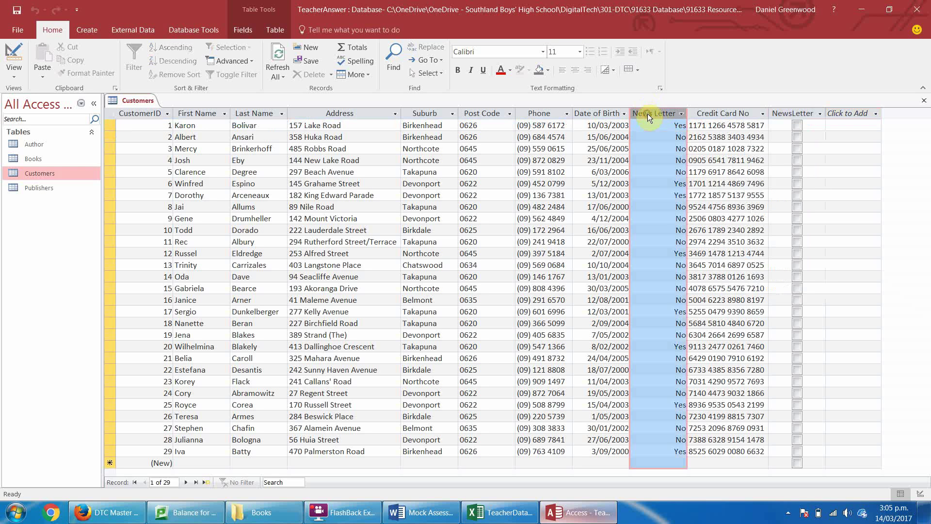
right_click(789, 115)
click(816, 166)
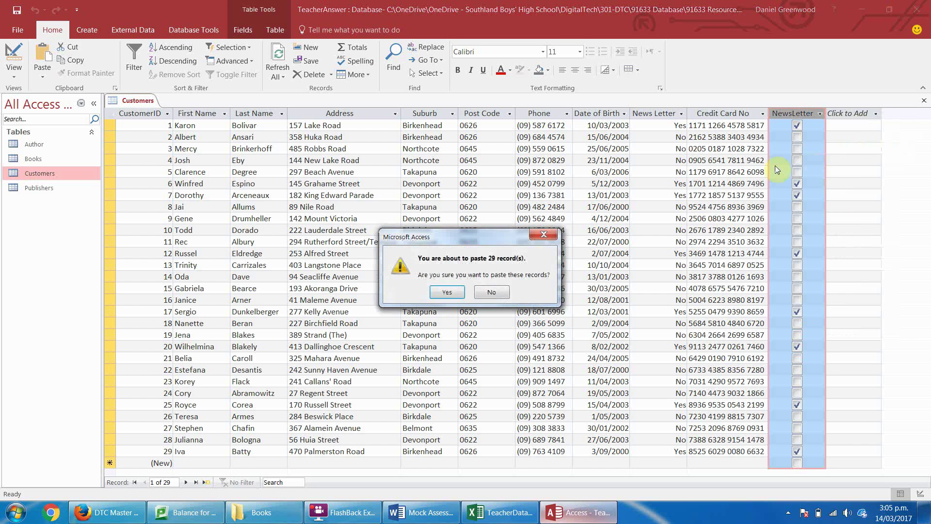
click(447, 292)
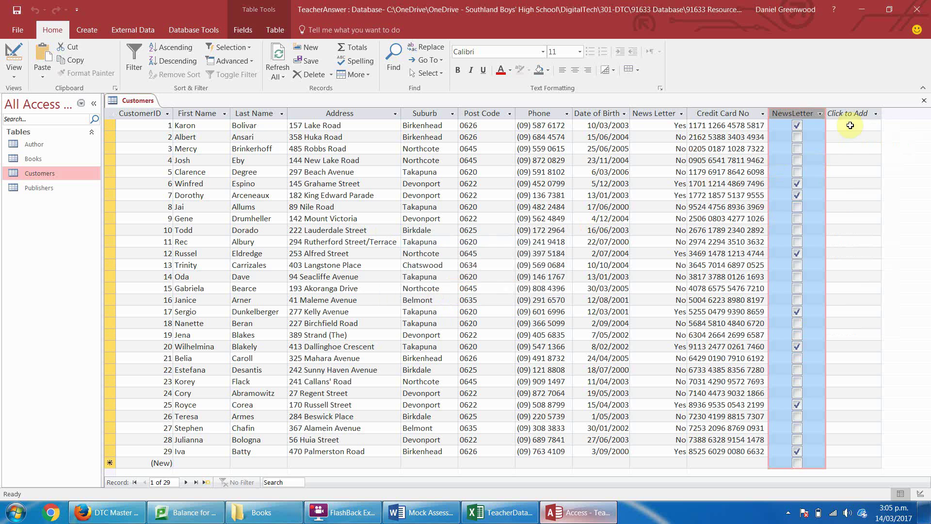
Delete the old News Letter field and move NewsLetter between Date of Birth and Credit Card No.
right_click(654, 117)
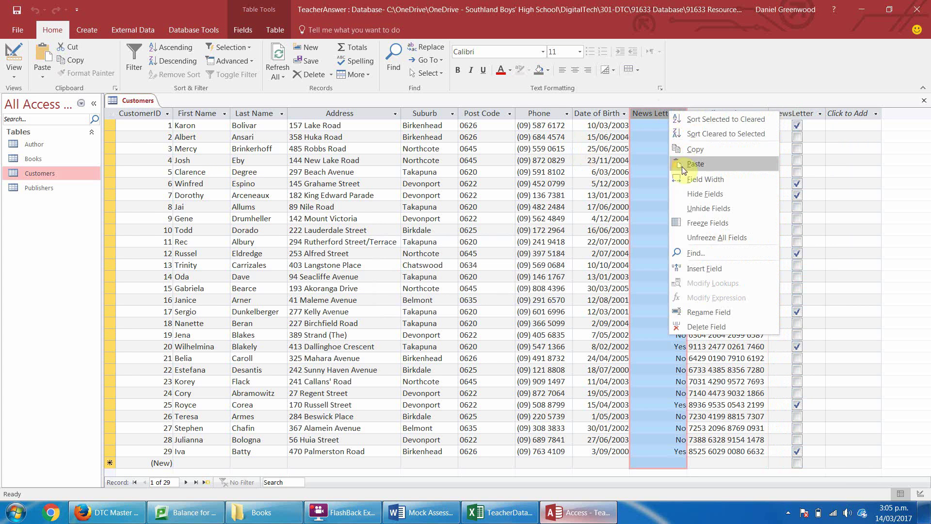
click(704, 327)
click(455, 291)
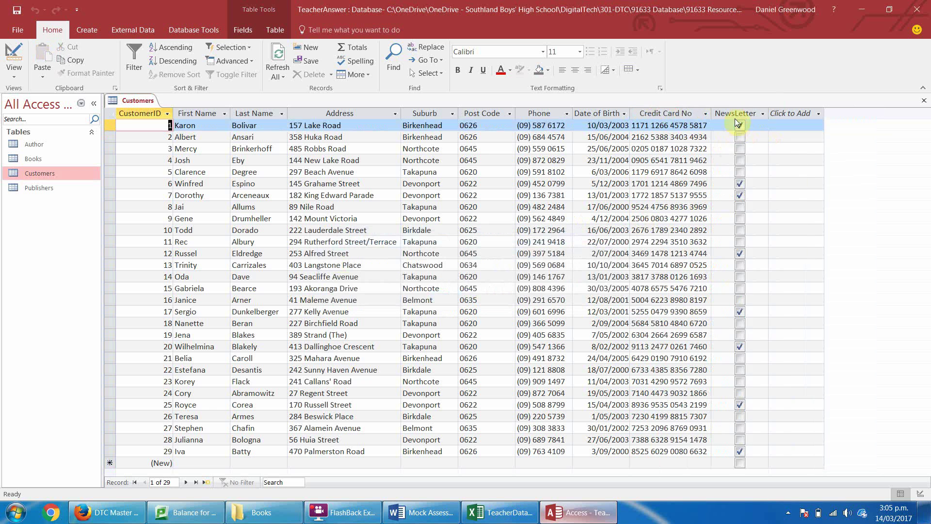
click(736, 112)
drag(735, 113, 674, 113)
click(761, 113)
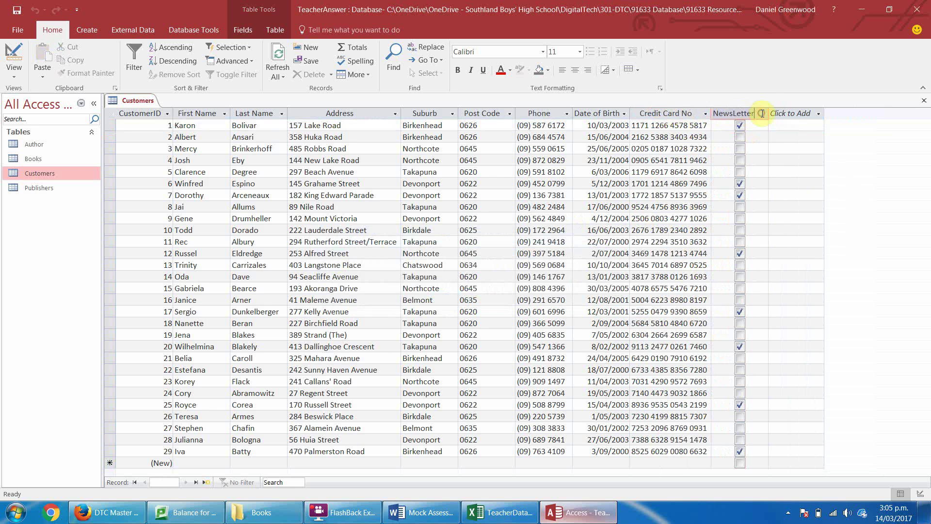
click(788, 115)
click(754, 115)
click(731, 112)
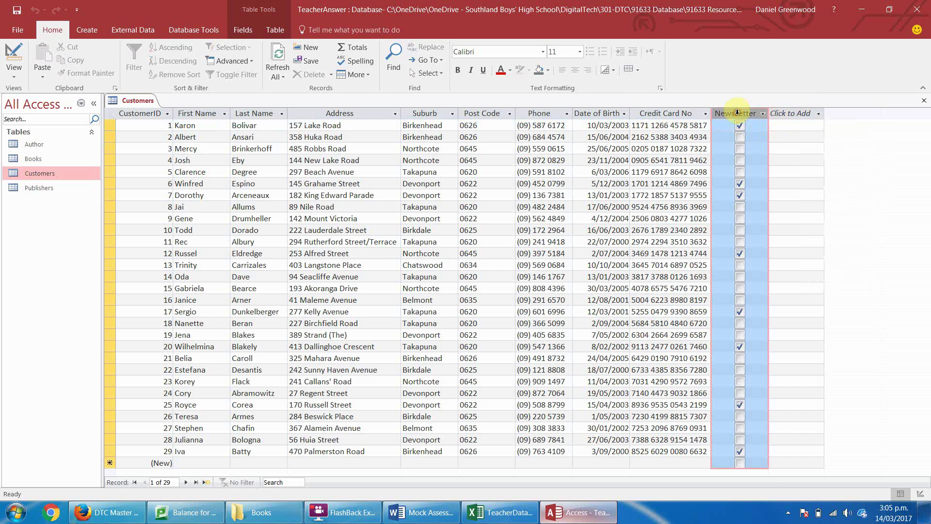
drag(731, 112, 630, 116)
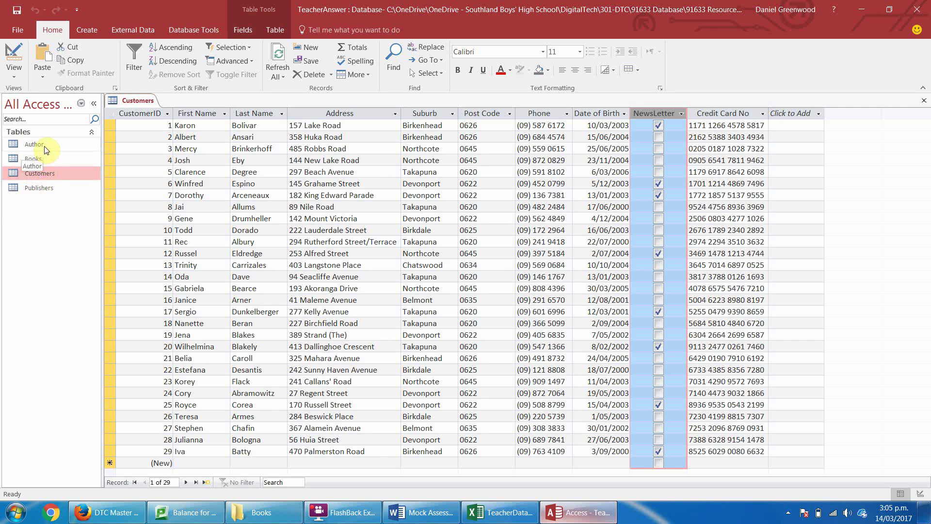
Open the Publishers table, widen Publisher Name and set its field size to 55.
double_click(42, 189)
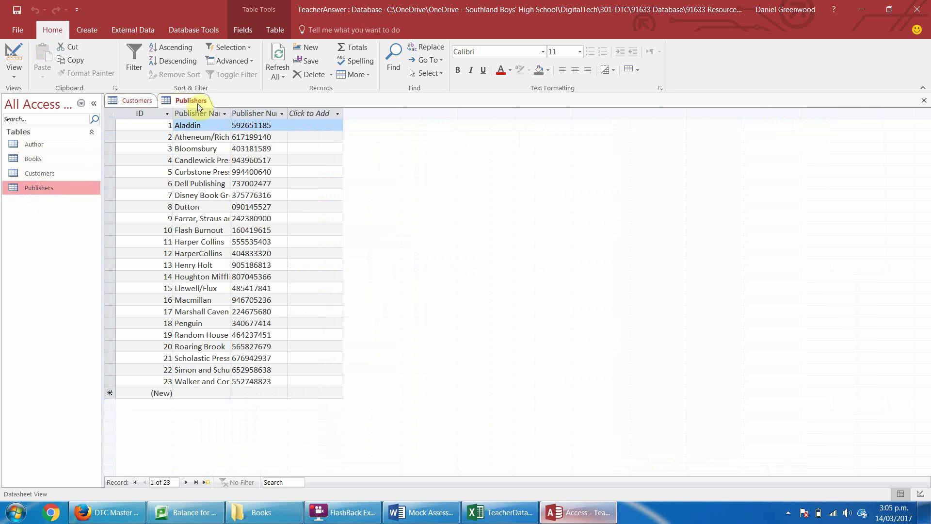
click(199, 113)
double_click(230, 113)
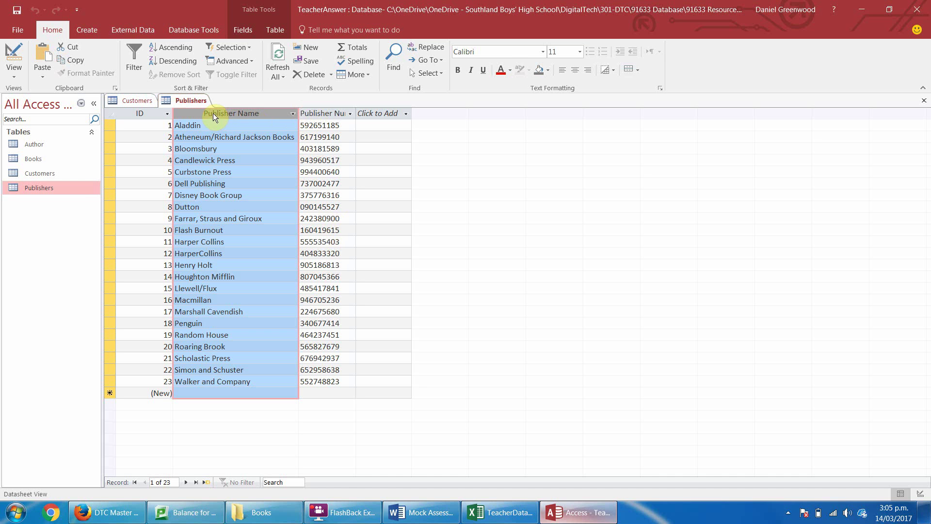
click(249, 28)
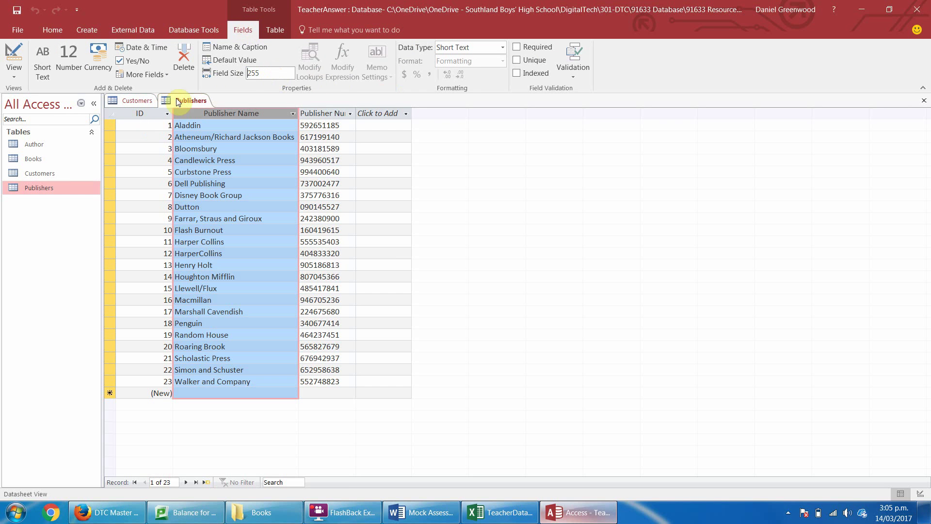
key(Delete)
key(Return)
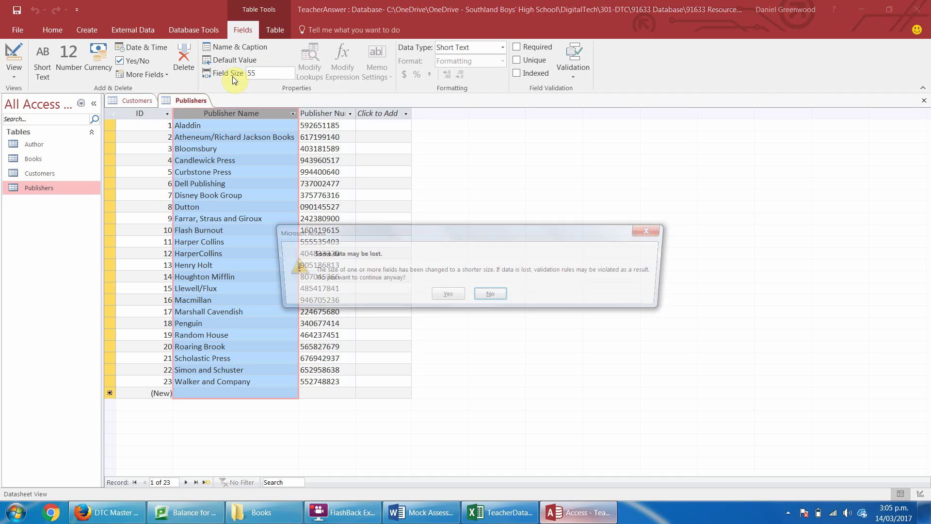
click(447, 293)
Set the Publisher Number field size to 15, accepting the data loss warning.
click(314, 113)
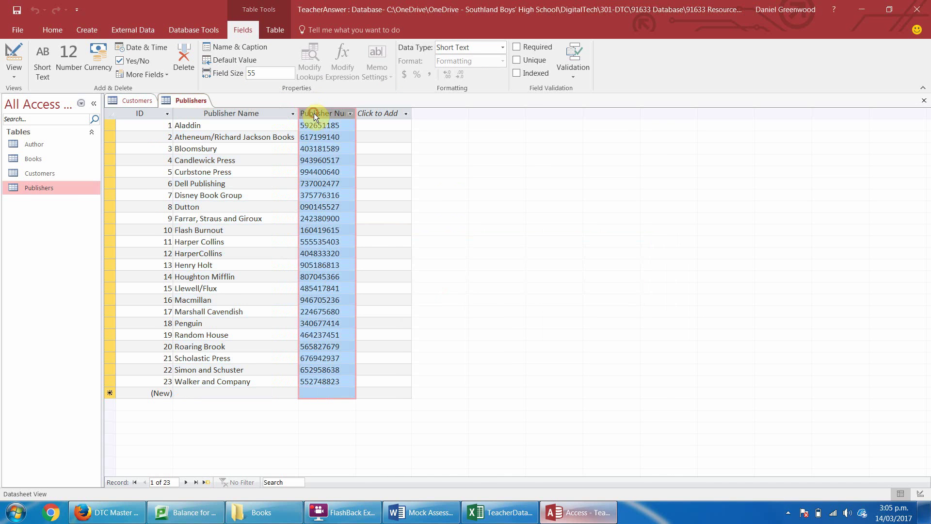
double_click(267, 74)
text(15)
key(Return)
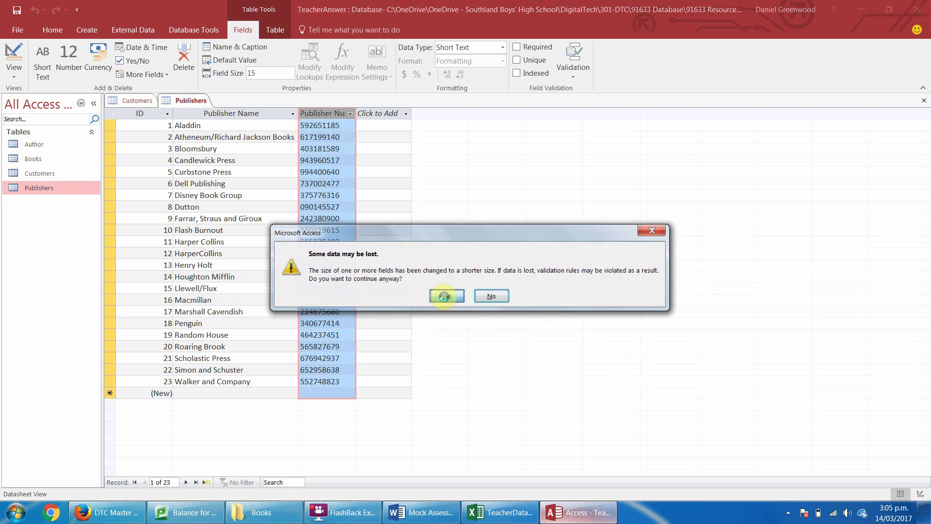
click(444, 296)
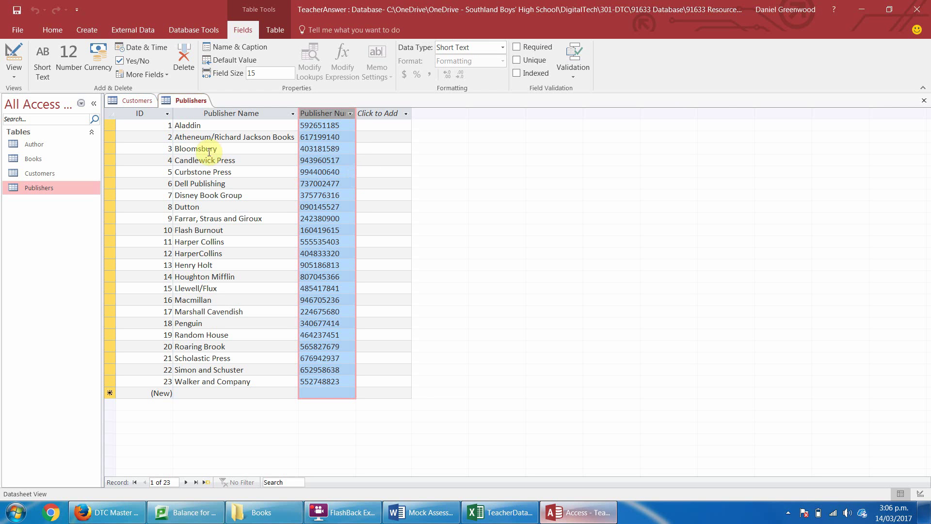
Rename the ID column to PublisherID.
click(151, 110)
double_click(145, 115)
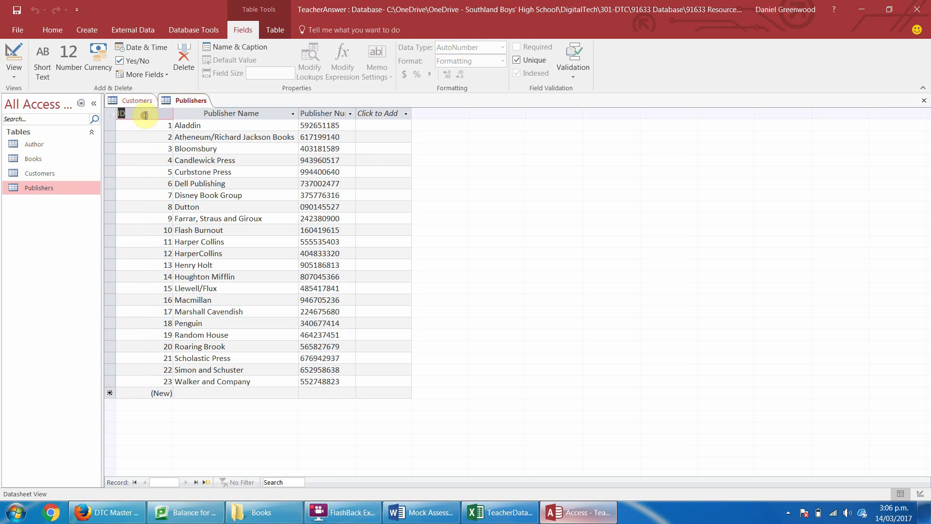
text(Publisher)
key(Return)
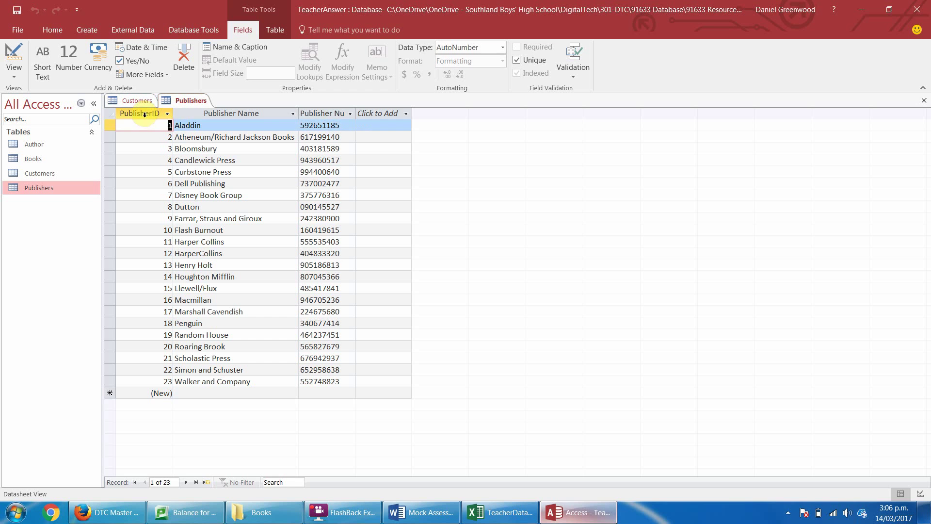
click(305, 114)
click(27, 56)
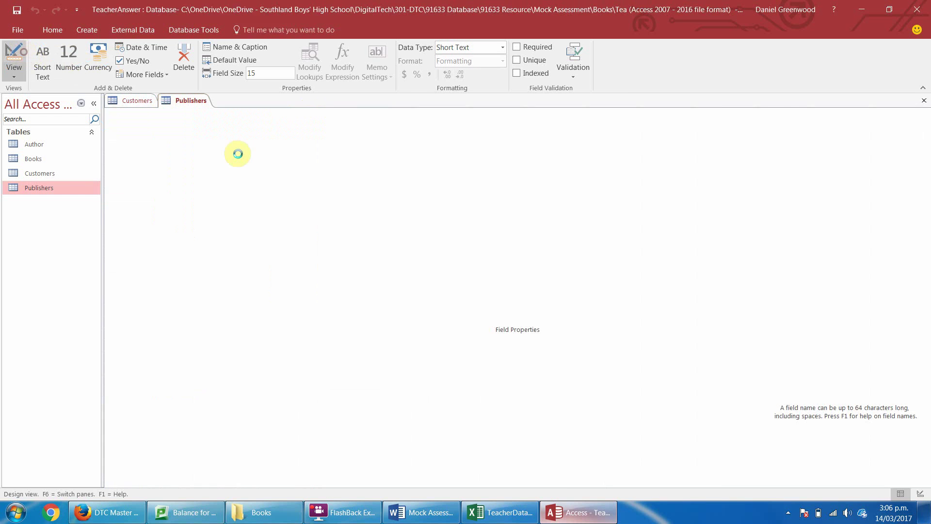
Save Publishers and start the Input Mask Wizard for Publisher Number using the NZ Number mask.
click(285, 146)
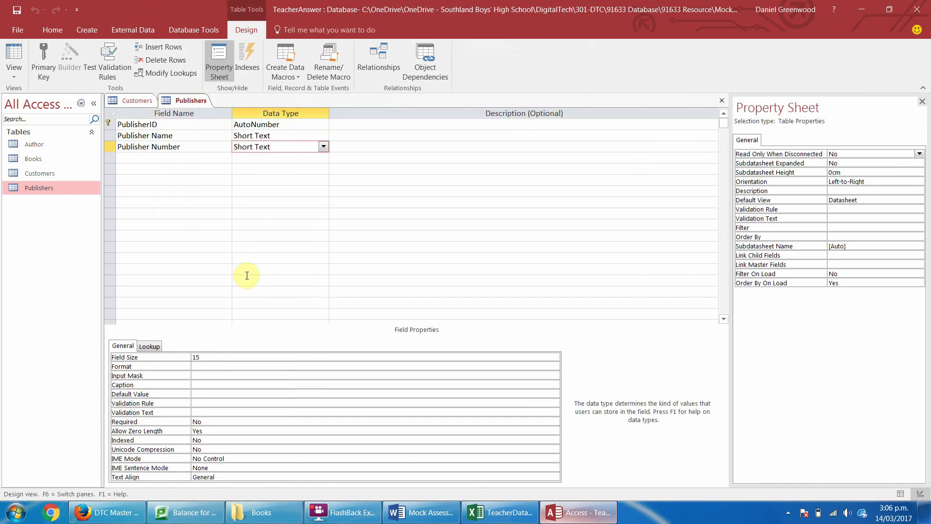
click(201, 376)
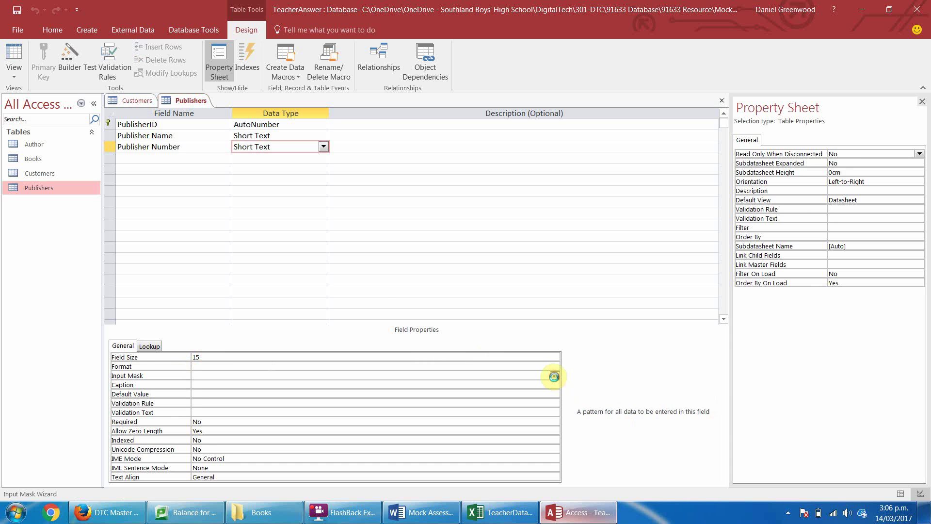
click(555, 375)
click(456, 289)
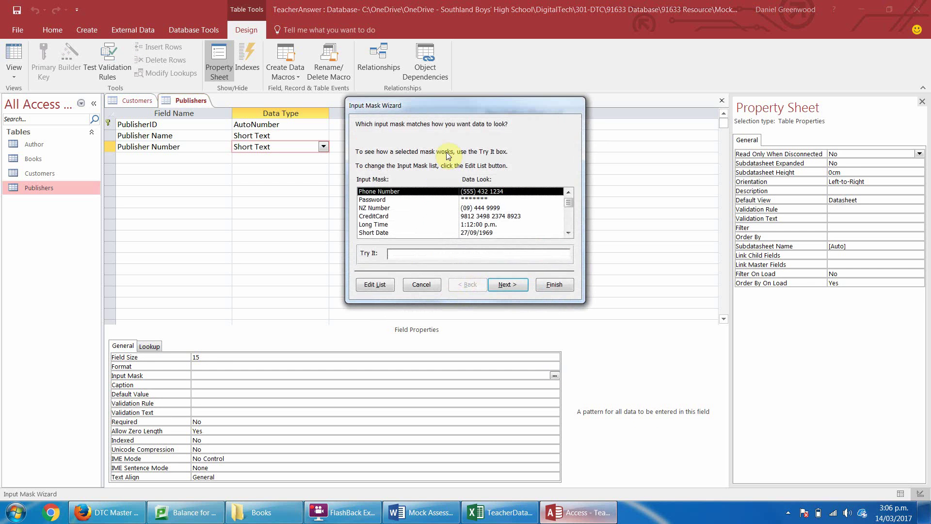
click(368, 208)
click(508, 285)
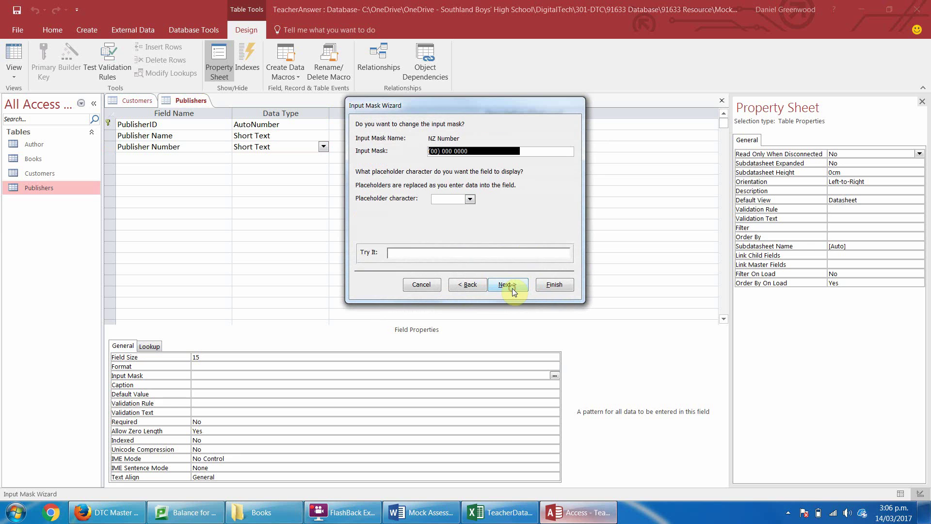
Change the placeholder character, store with the mask symbols, and finish the mask.
click(470, 200)
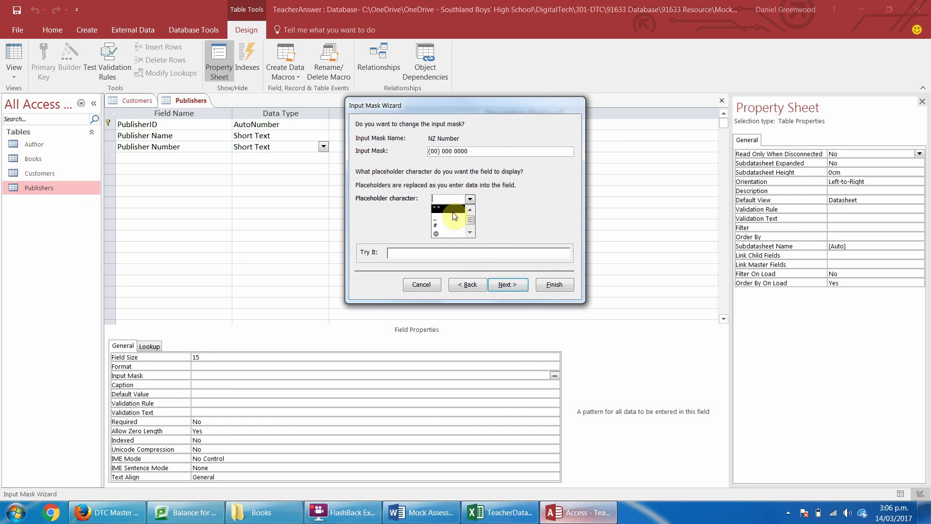
click(448, 216)
click(507, 285)
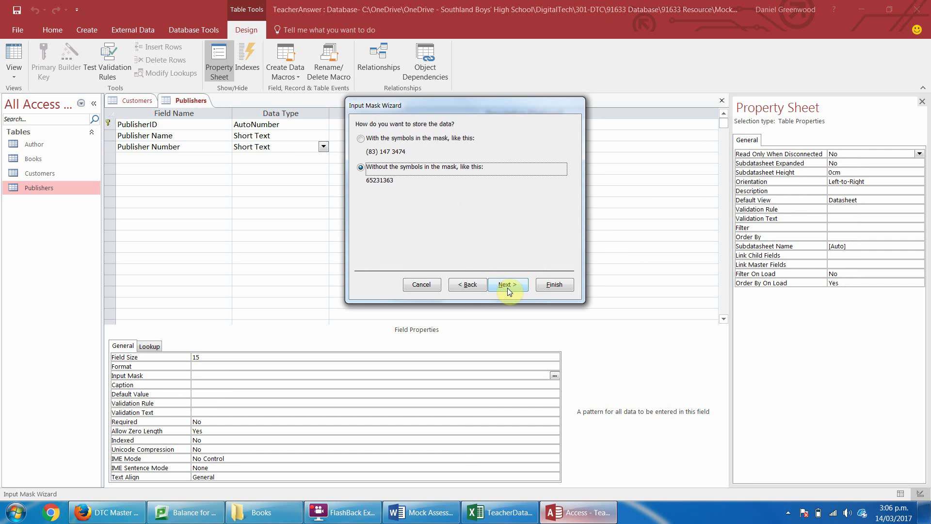
click(406, 141)
click(504, 284)
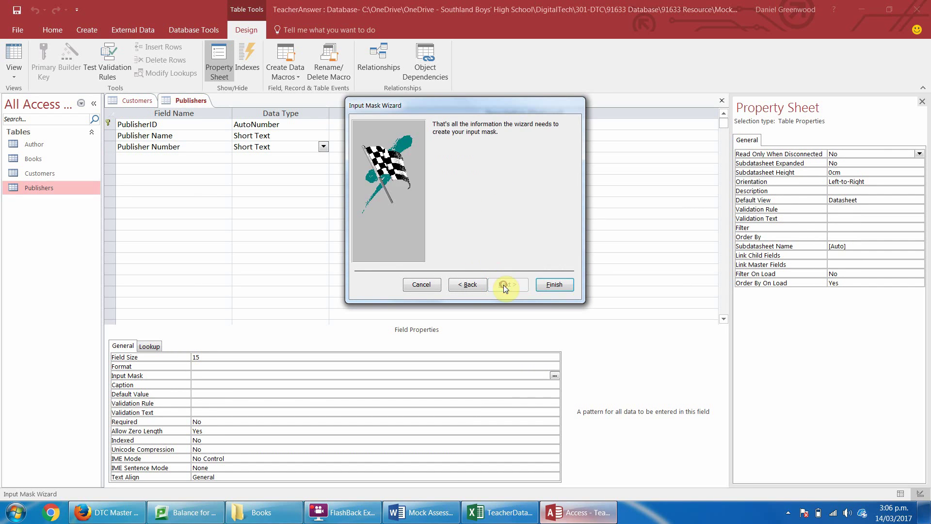
click(548, 290)
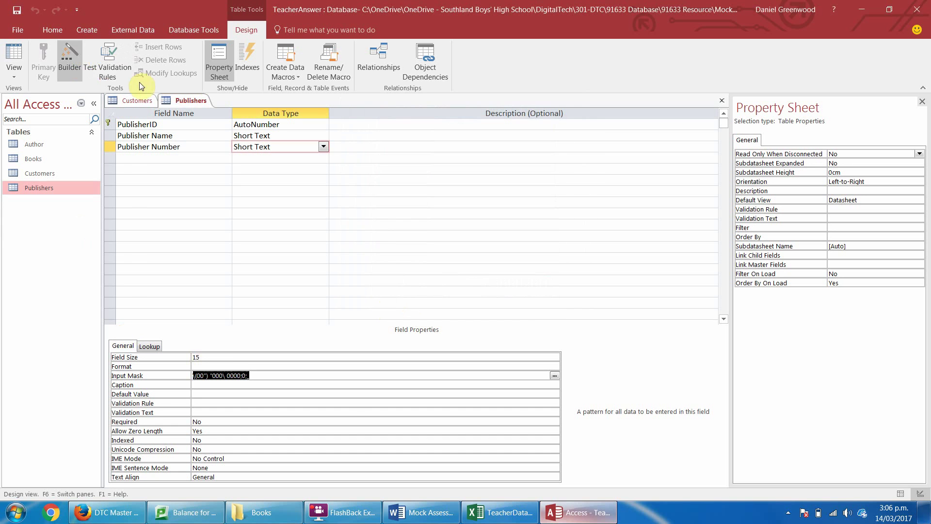
Save the table and widen the Publisher Number column in the datasheet.
click(14, 55)
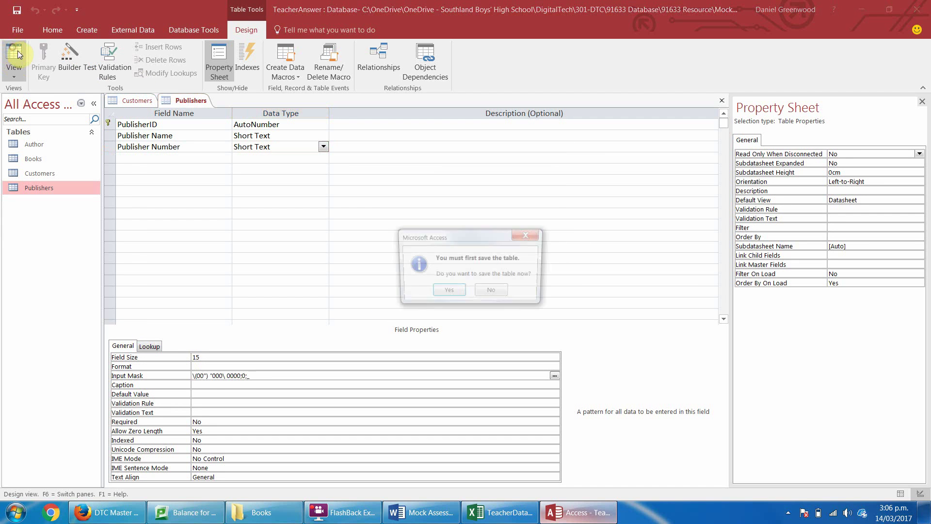
click(445, 293)
click(326, 114)
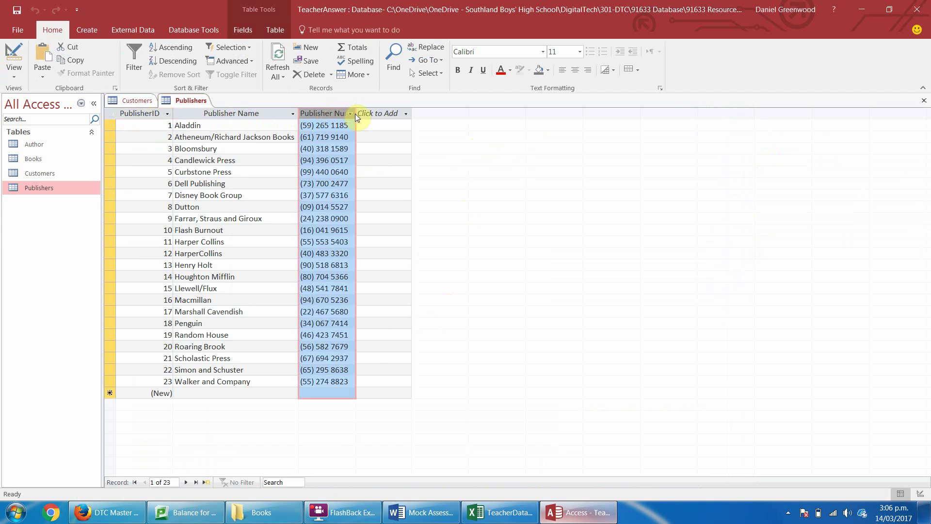
double_click(356, 113)
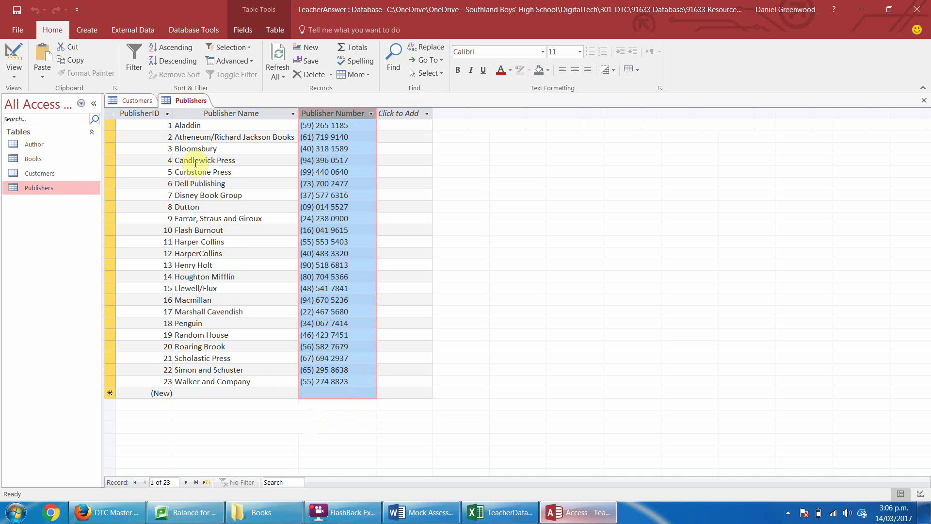
Close the Publishers and Customers tables, saving their layout changes.
right_click(195, 99)
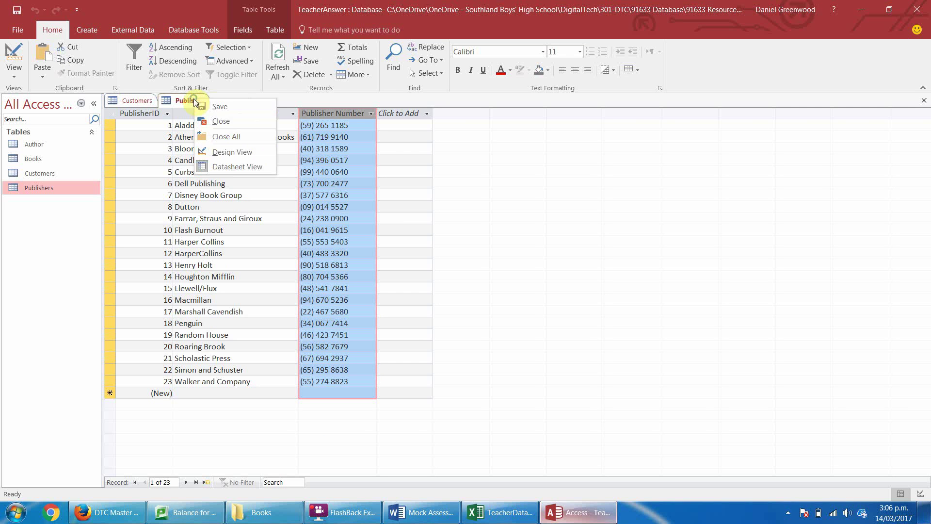
click(219, 121)
click(427, 288)
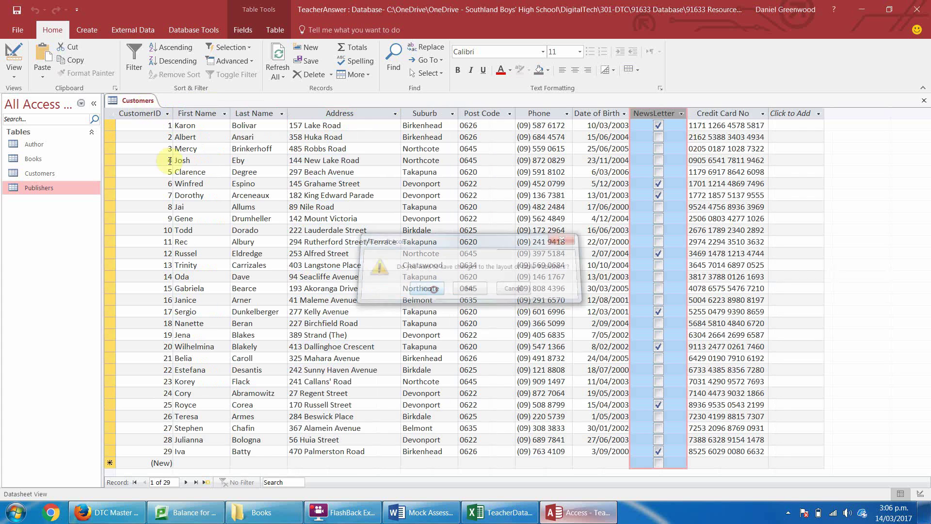
right_click(137, 102)
click(171, 126)
key(Return)
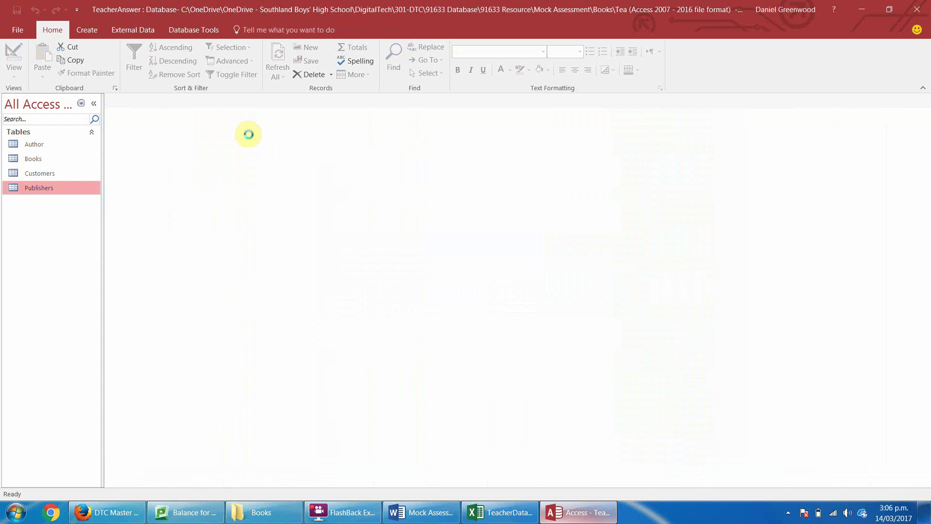
Open Relationships and add the Author, Books, Customers and Publishers tables.
click(187, 31)
click(139, 54)
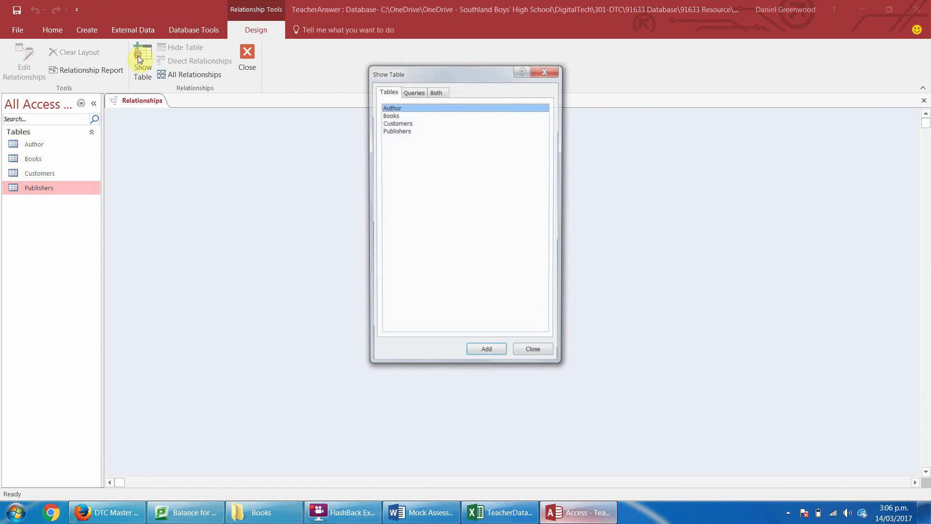
double_click(392, 107)
double_click(391, 115)
click(393, 124)
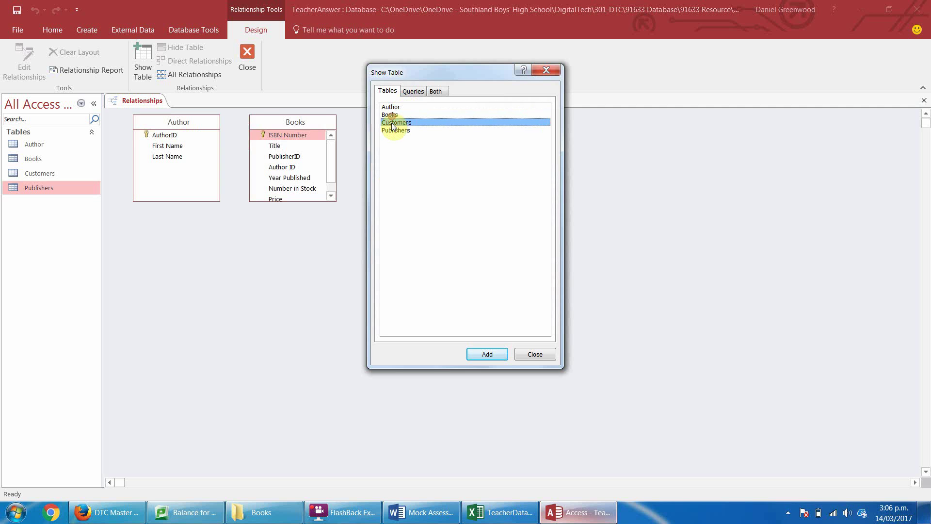
double_click(392, 124)
double_click(392, 131)
click(546, 72)
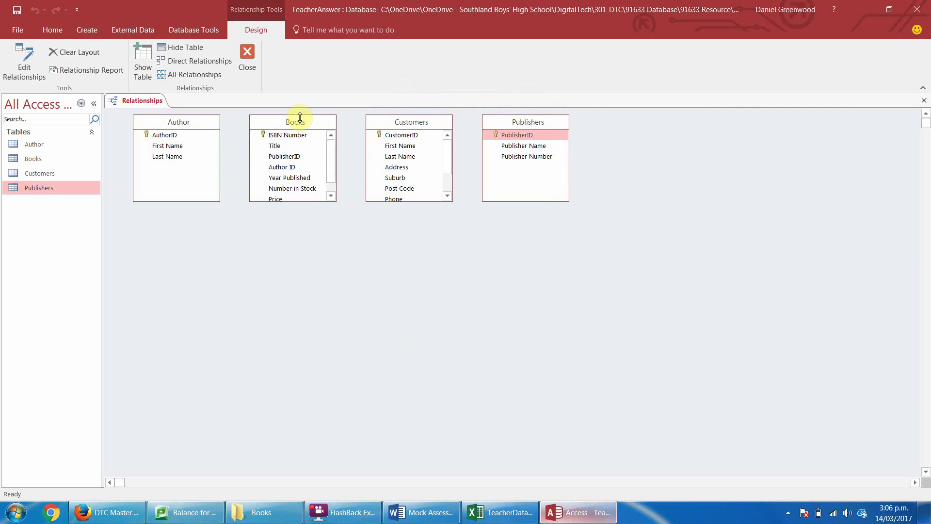
Enlarge Books and place Publishers between Books and Customers.
click(300, 120)
drag(330, 201, 330, 248)
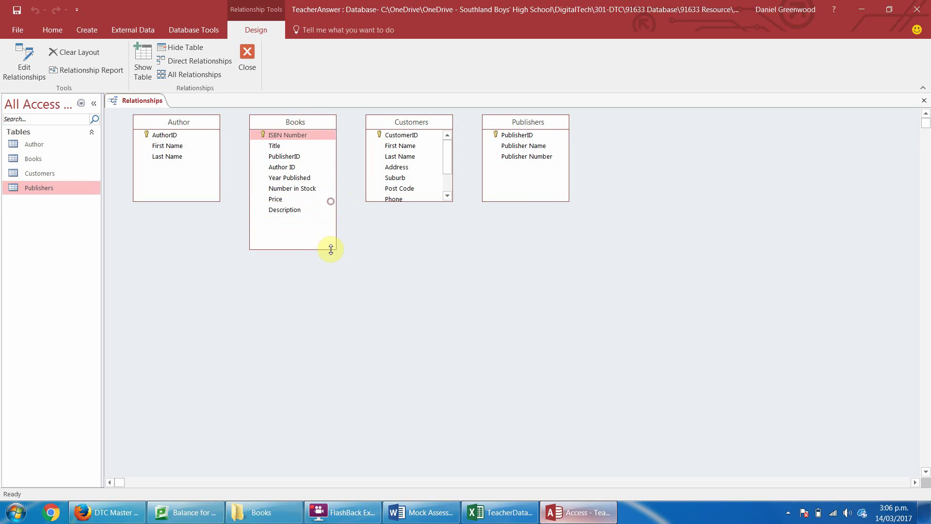
drag(413, 123, 646, 122)
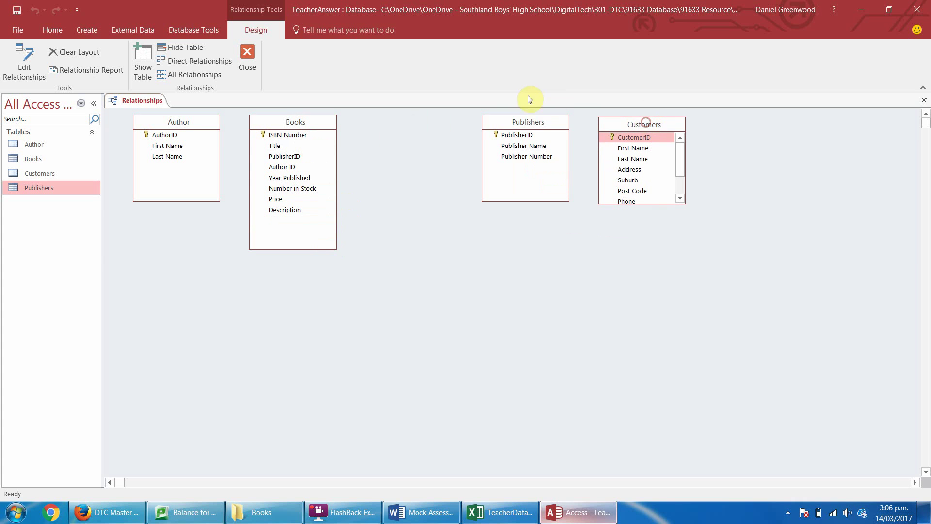
drag(521, 123, 407, 125)
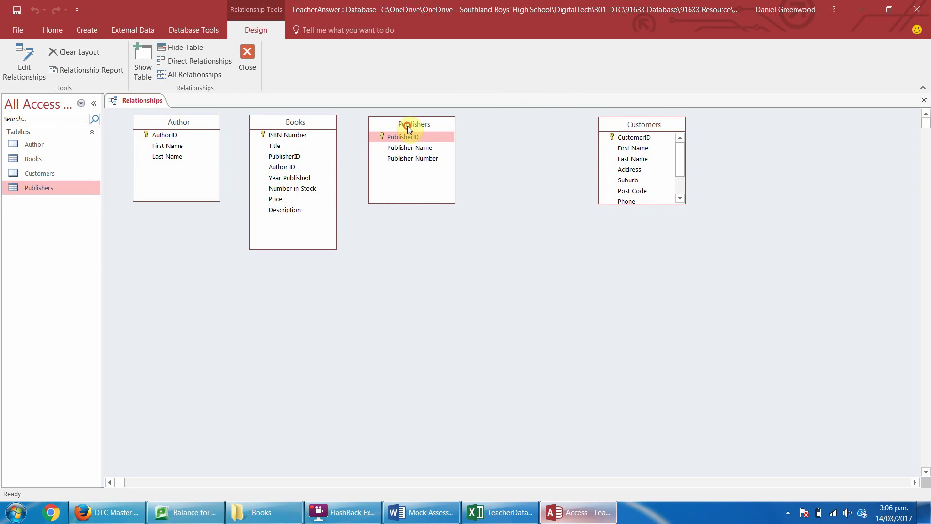
Link AuthorID and PublisherID one-to-many to Books with enforced referential integrity, then enlarge Customers.
drag(166, 136, 279, 167)
click(400, 206)
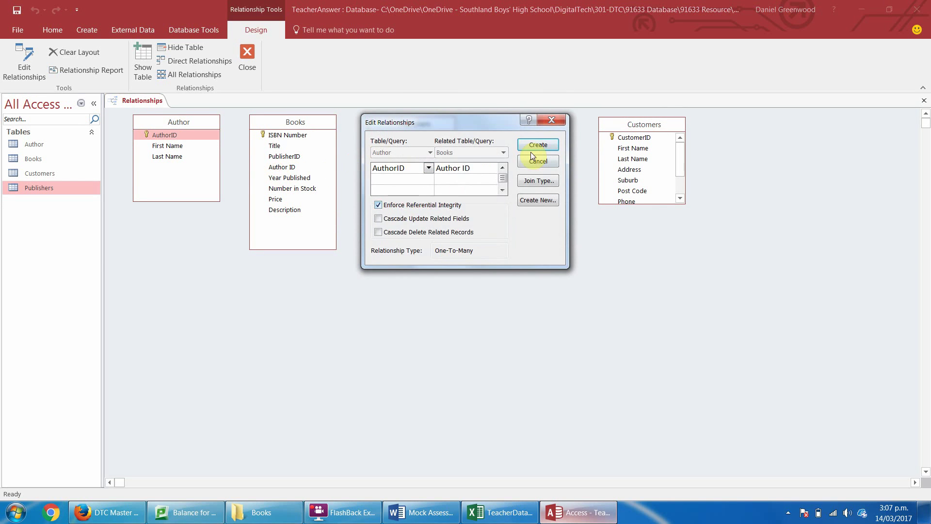
click(537, 145)
drag(396, 135, 290, 157)
click(378, 205)
click(537, 145)
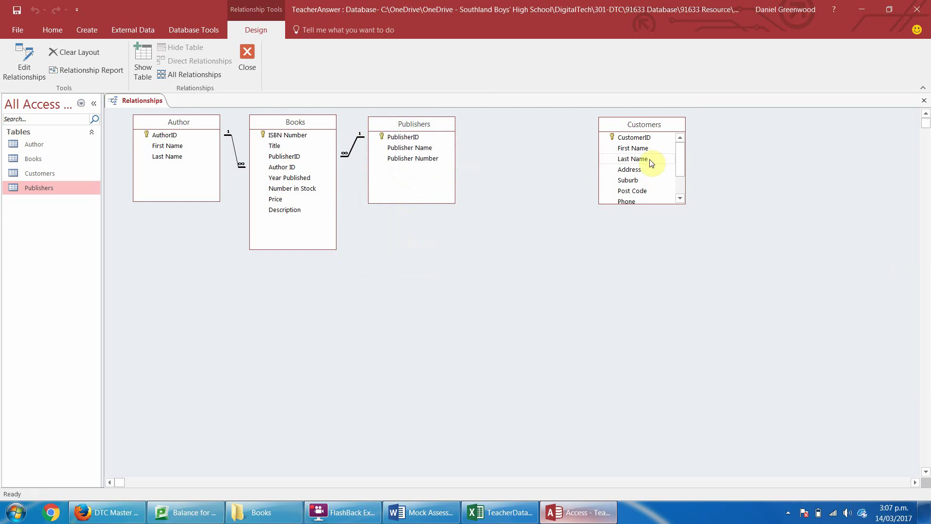
drag(644, 128, 678, 129)
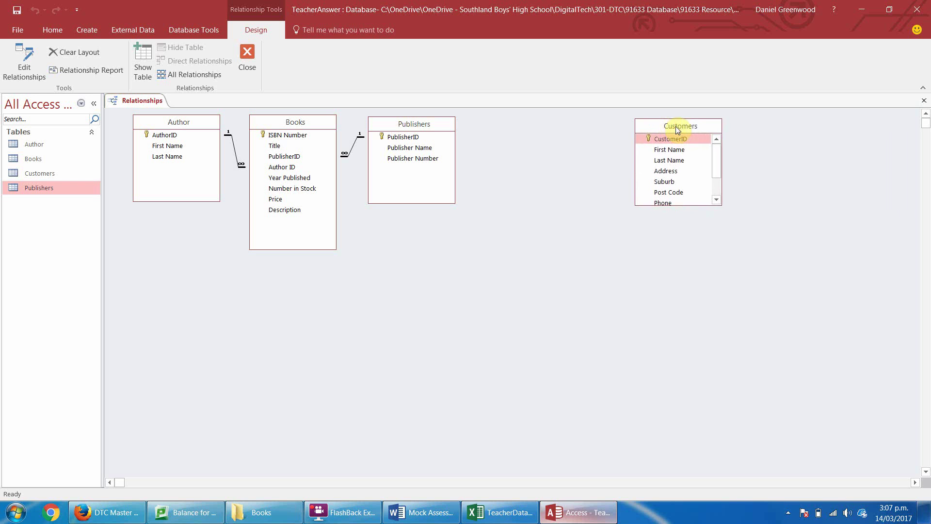
drag(714, 204, 714, 245)
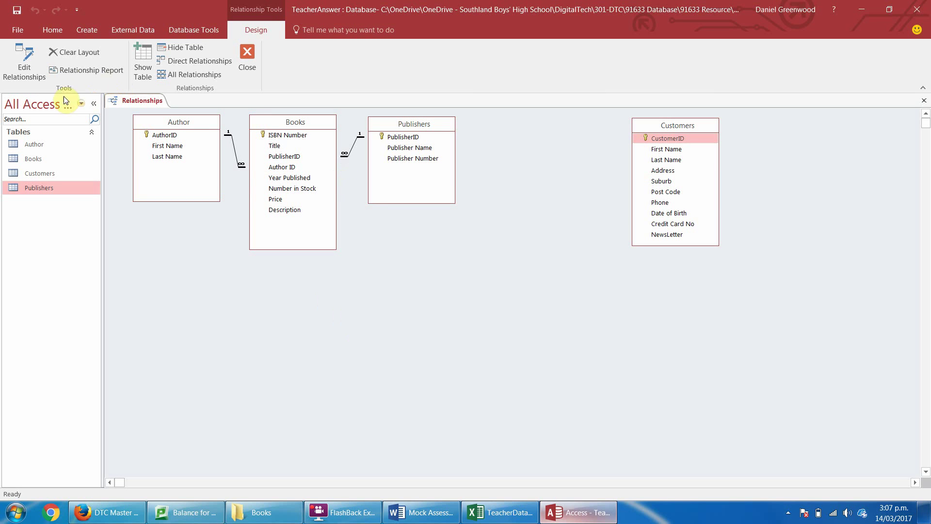
Create a new blank table and save it as Orders to open Design View.
click(81, 30)
click(64, 60)
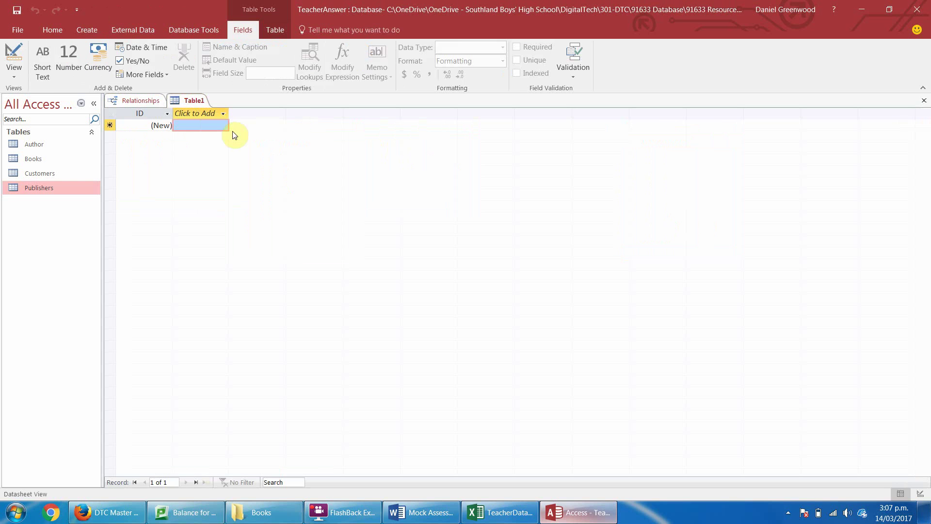
click(6, 57)
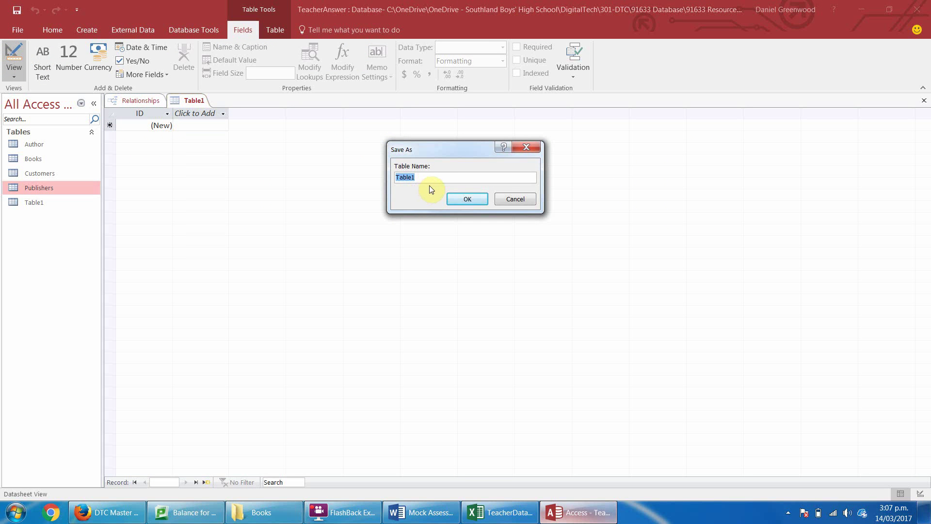
text(Order)
text(ID)
key(BackSpace)
key(BackSpace)
key(Return)
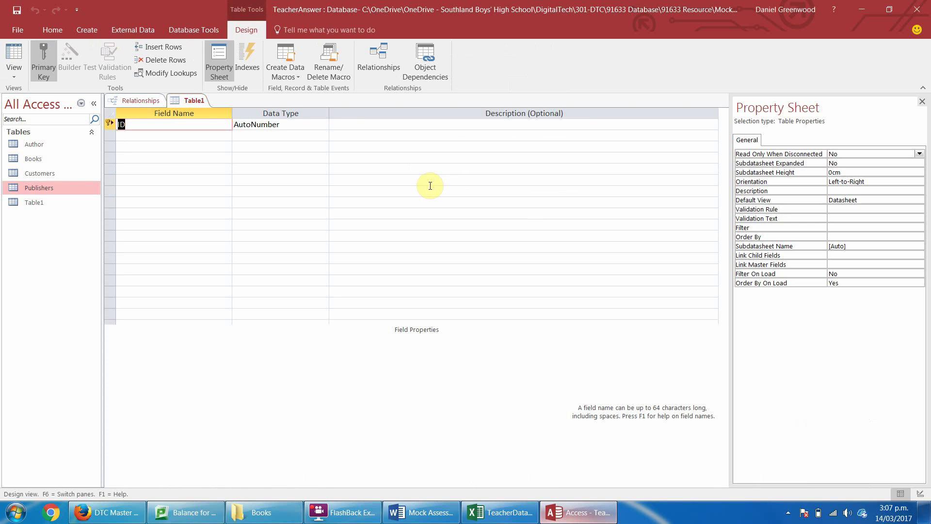
Rename the key field to OrderID and add CustomerID as a Number field.
text(OrderID)
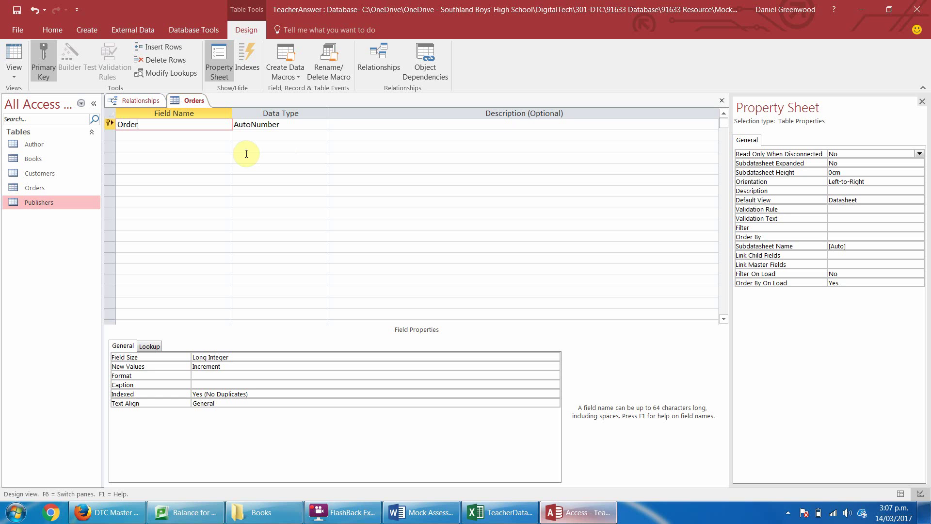
key(Return)
key(Return)
key(Return)
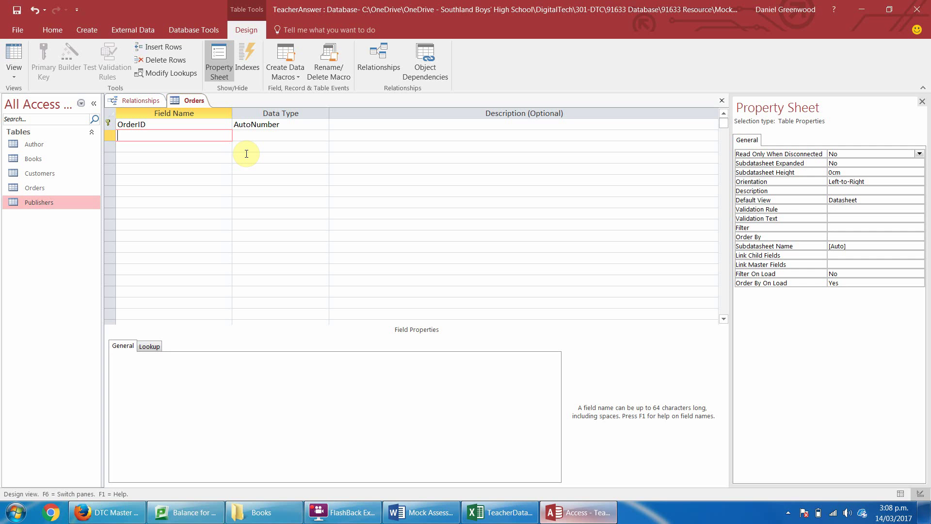
text(CustomerID)
key(Tab)
text(n)
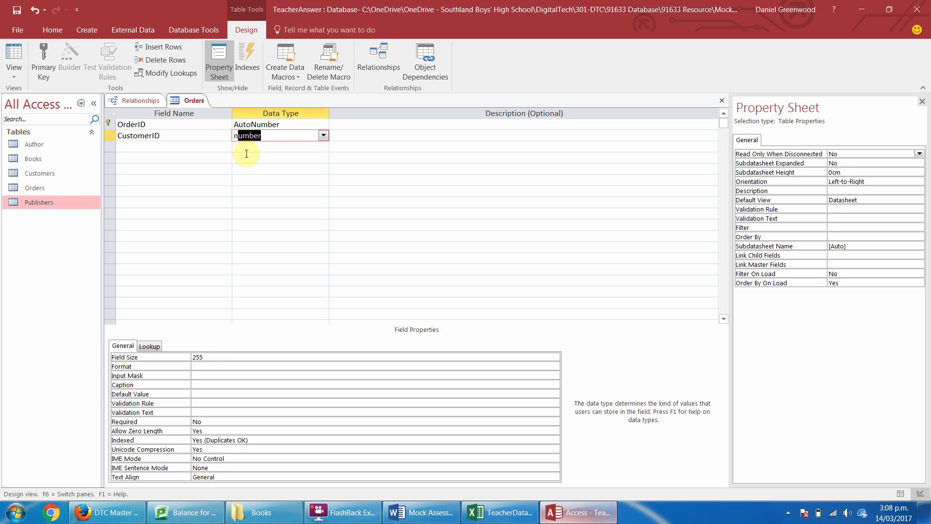
key(Tab)
Add a field named OrderDate below CustomerID.
key(Tab)
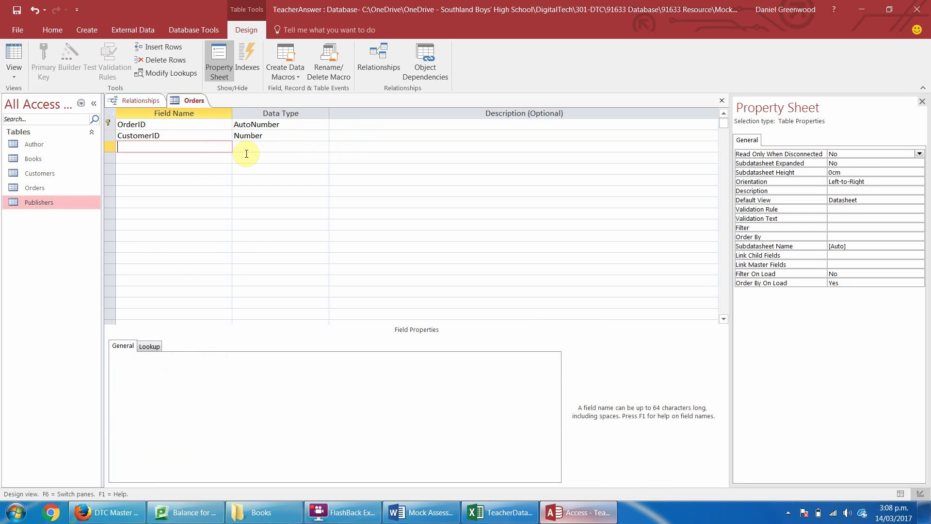
text(OrderDate)
key(Tab)
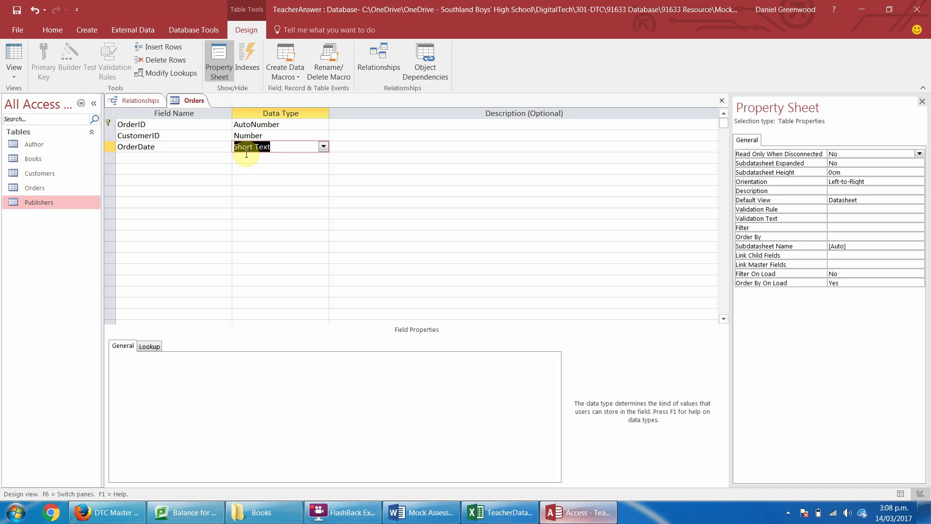
Make OrderDate a Date/Time field formatted as Short Date.
text(d)
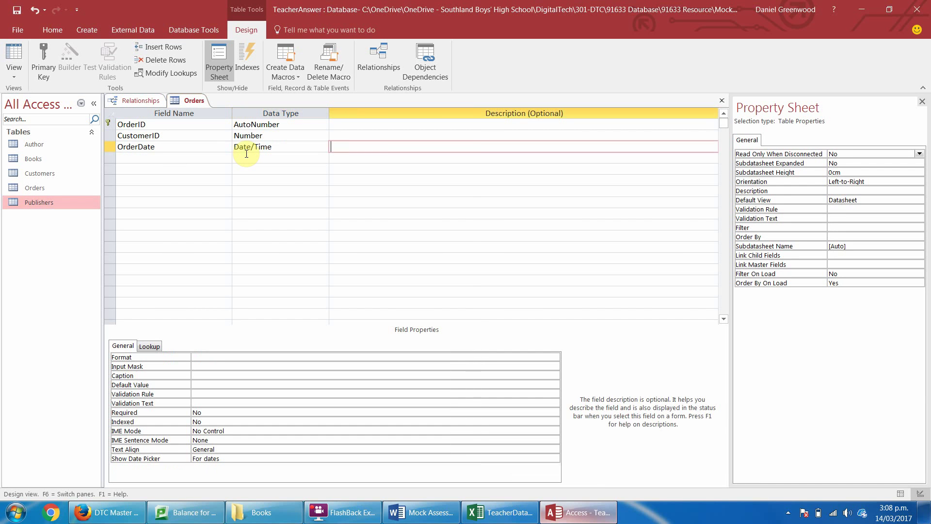
click(209, 357)
click(554, 357)
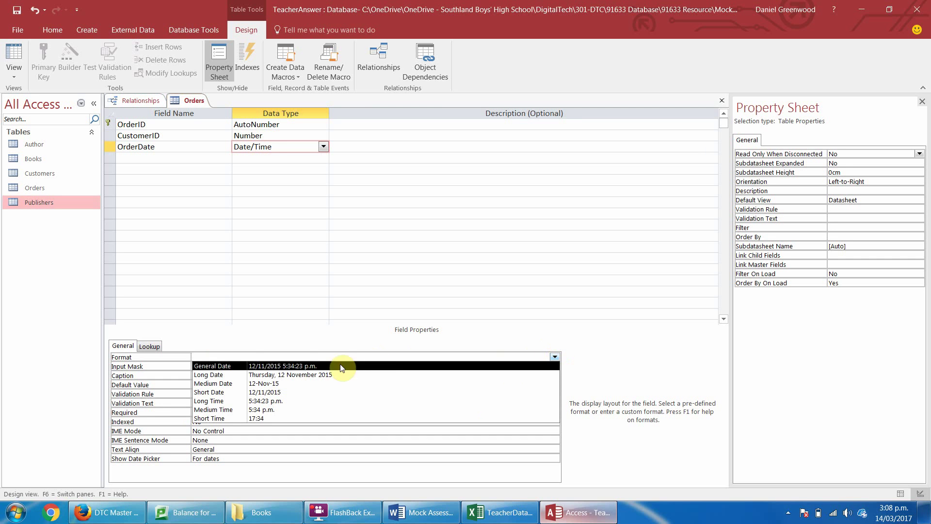
click(263, 392)
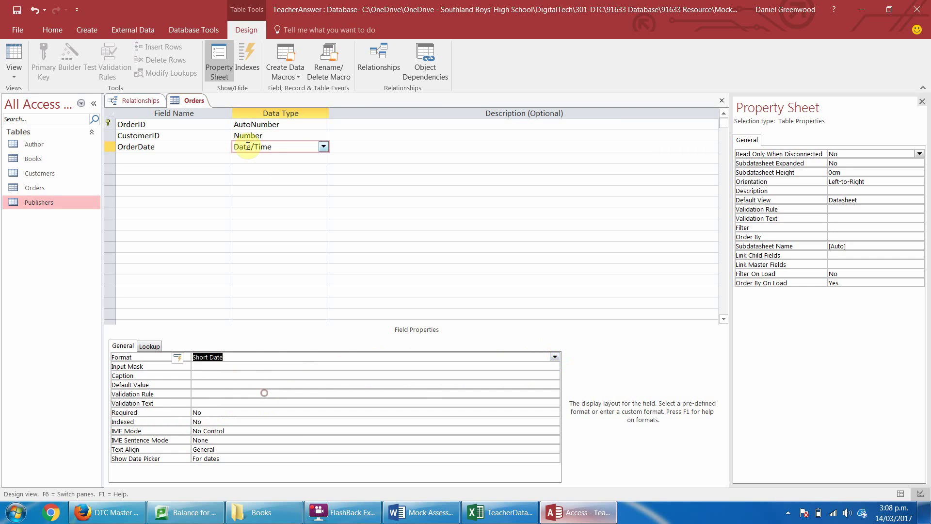
Add a Shipped field with the Yes/No data type.
click(195, 159)
text(Shi)
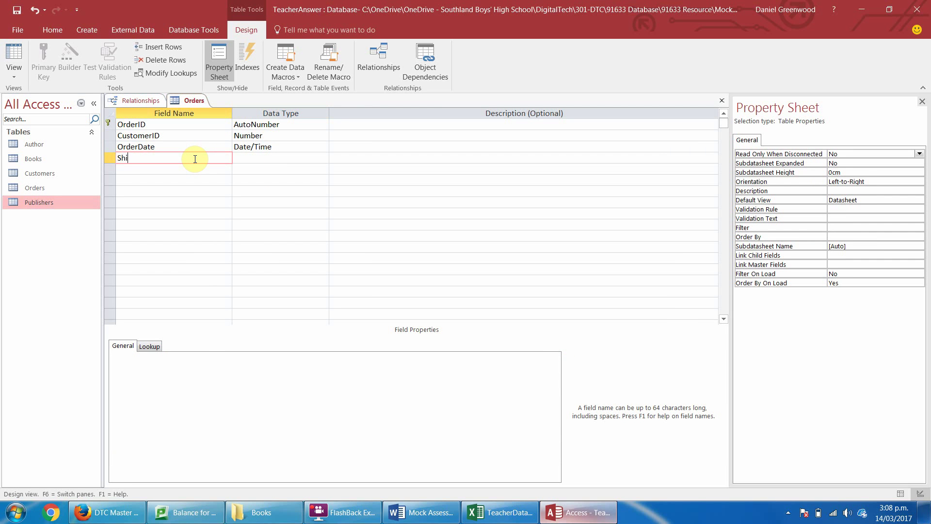
text(pped)
key(Tab)
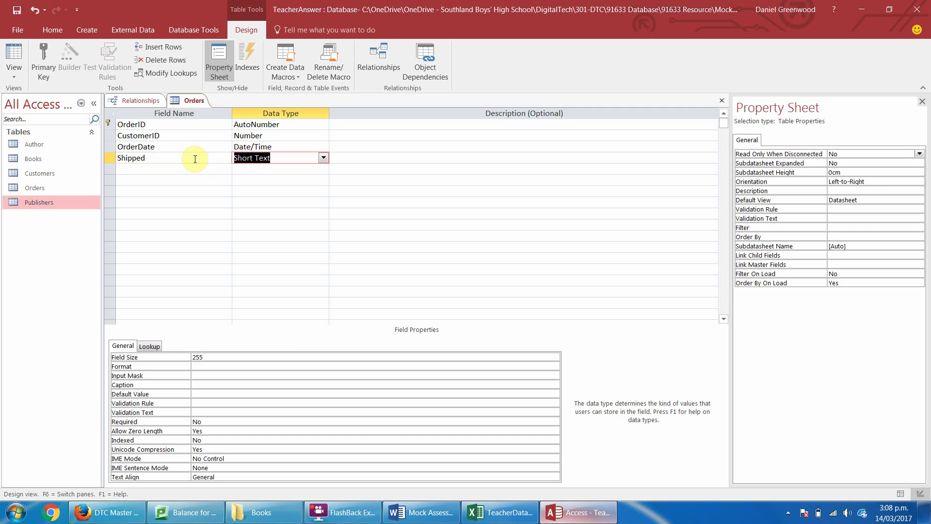
click(323, 158)
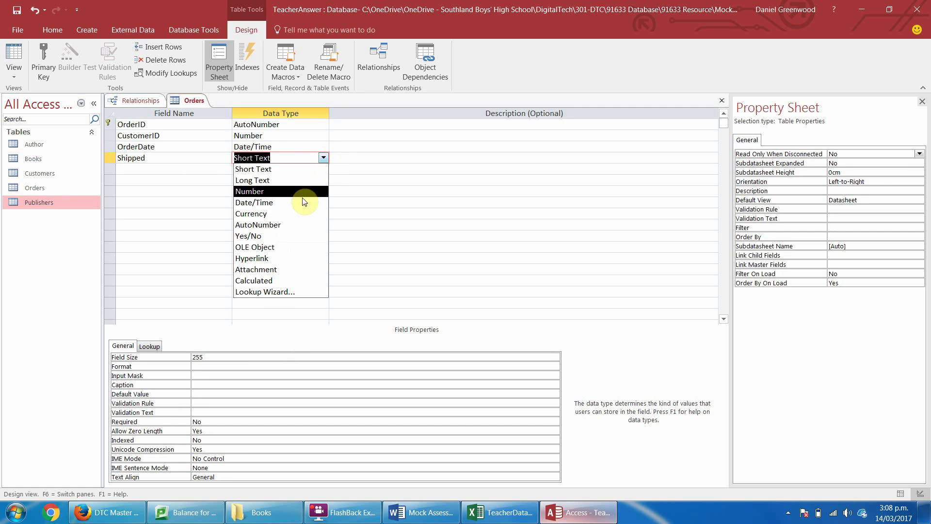
click(291, 235)
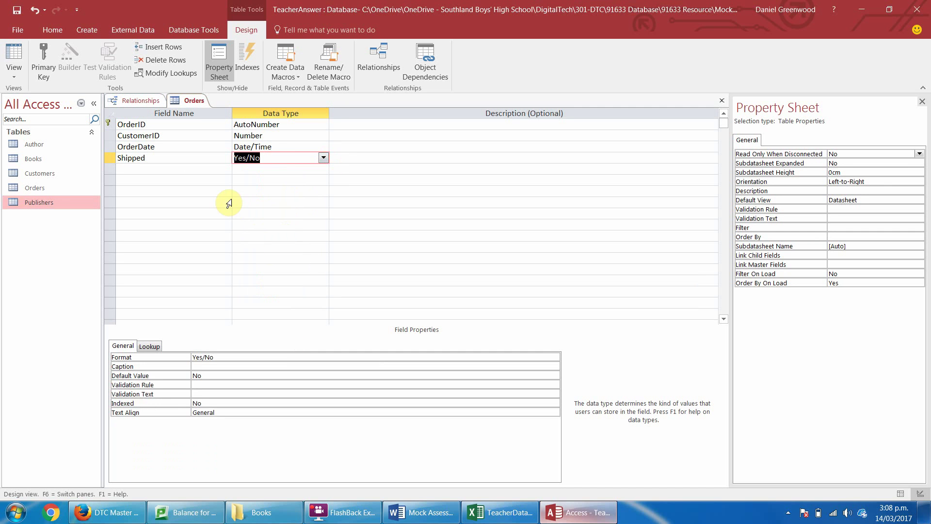
click(224, 202)
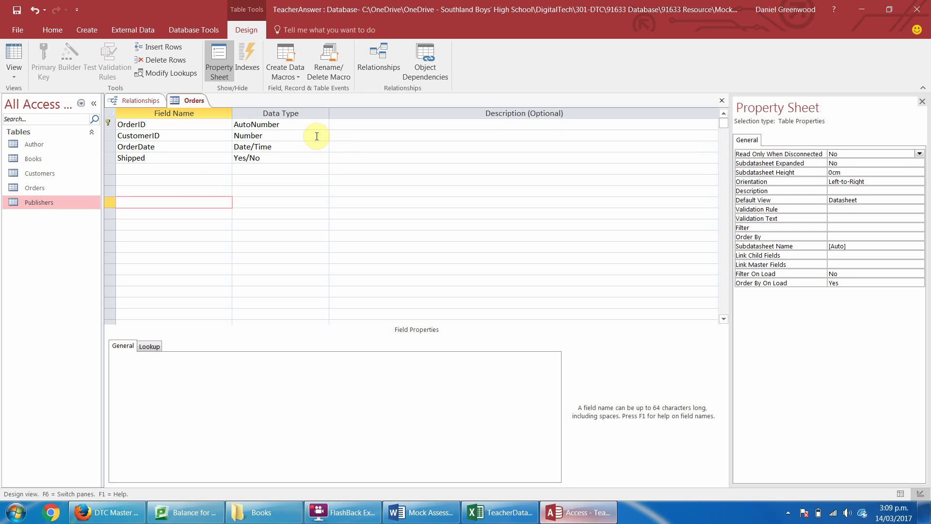
click(294, 169)
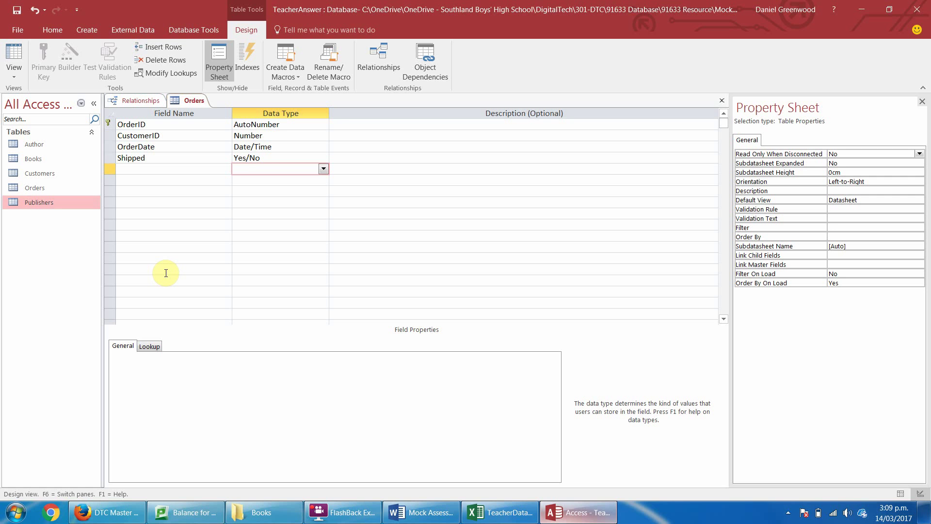
Save and close the Orders table design.
right_click(194, 100)
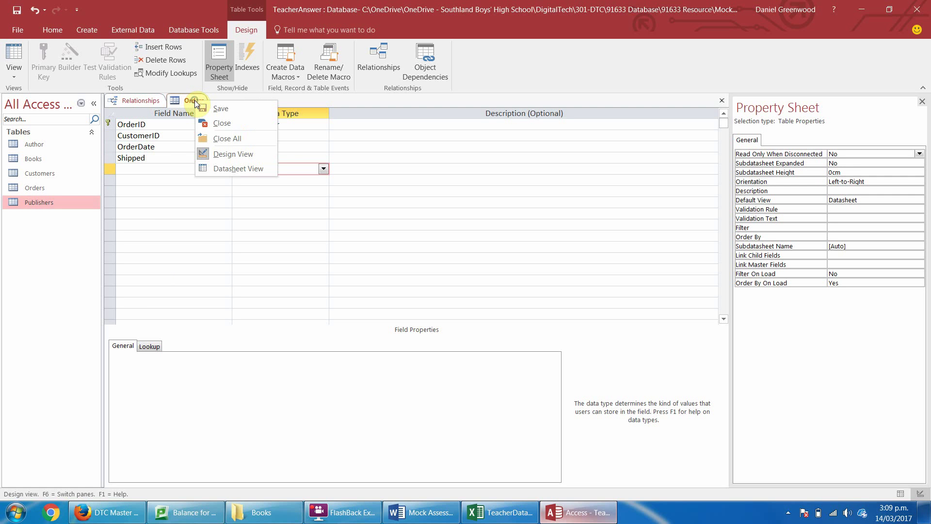
click(226, 106)
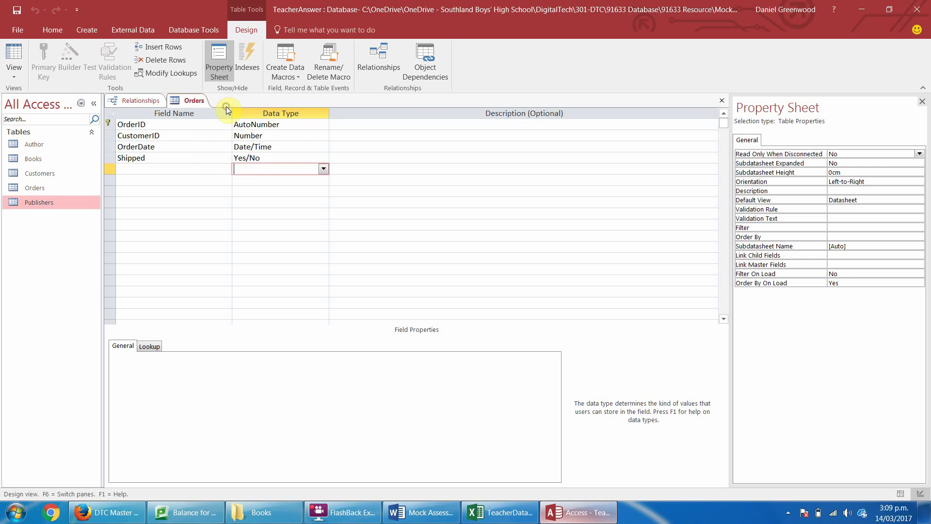
right_click(193, 106)
click(209, 129)
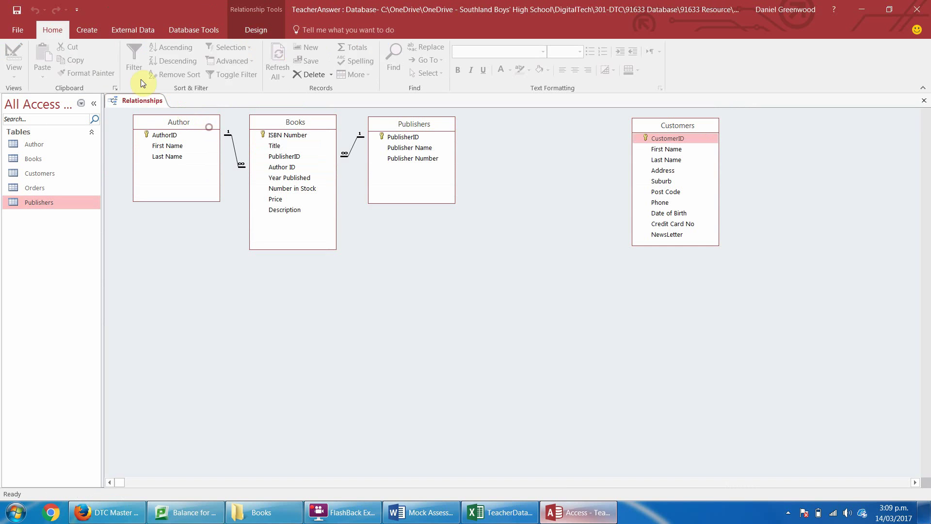
Create a new table saved as Purchases and rename its key field to PurchaseID.
click(77, 31)
click(58, 56)
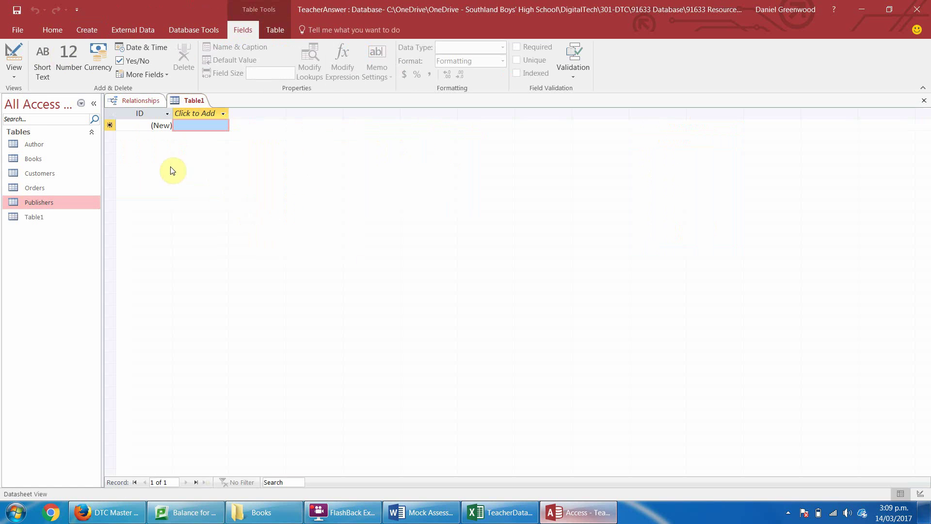
click(14, 56)
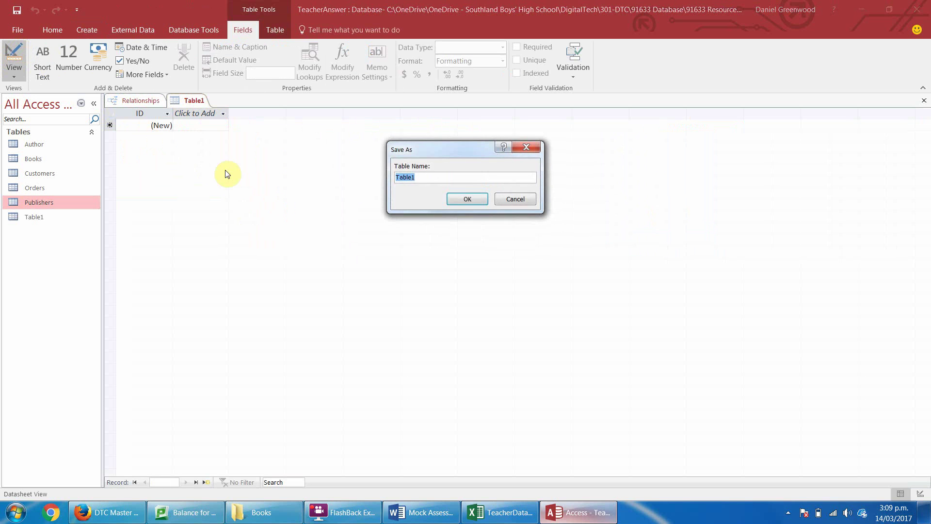
text(Pu)
text(ses)
key(Return)
text(Purch)
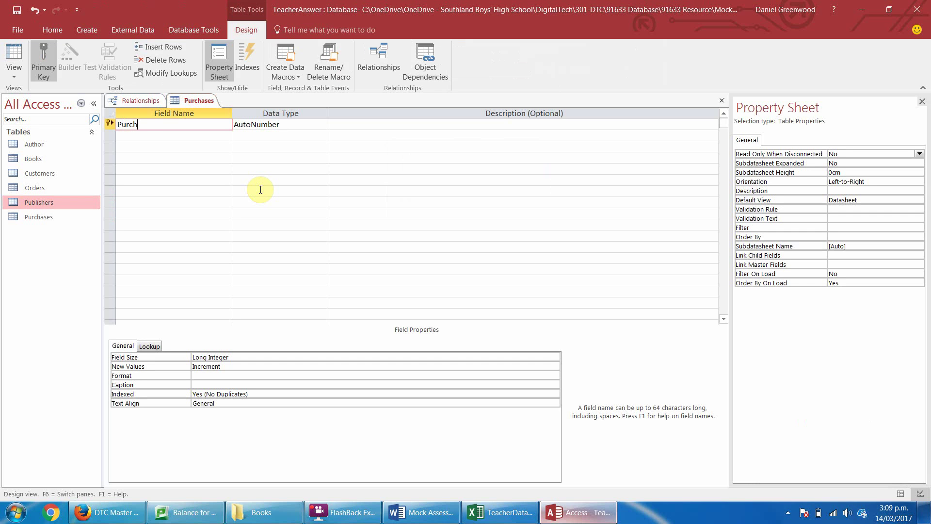
text(aseID)
key(Down)
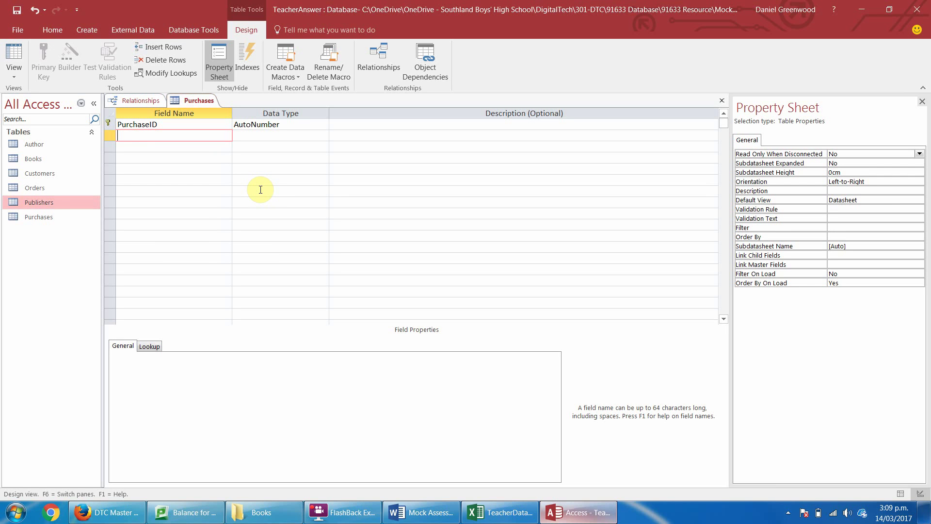
Add an OrderID field with the AutoNumber data type.
text(Orde)
key(BackSpace)
key(BackSpace)
key(BackSpace)
key(BackSpace)
text(orderID)
key(BackSpace)
text(O)
key(Right)
key(Right)
key(Right)
key(Tab)
text(au)
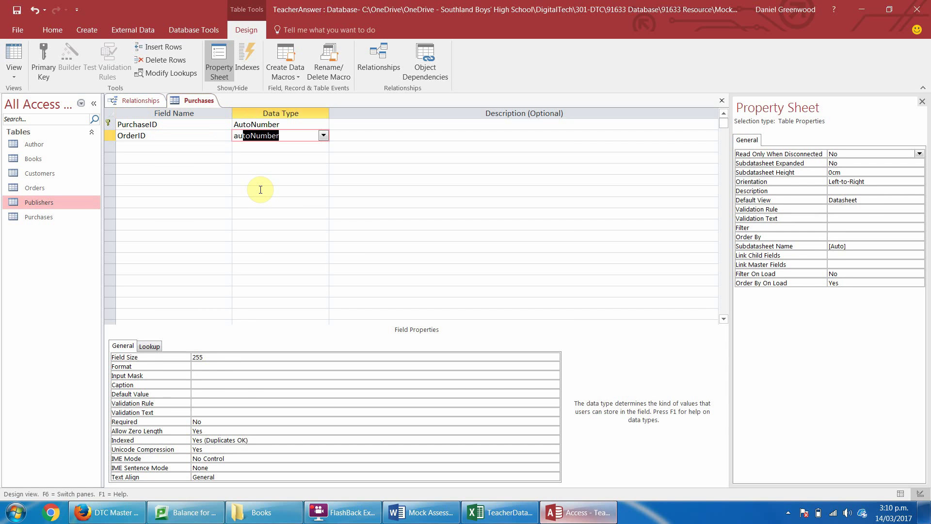
key(Tab)
key(Tab)
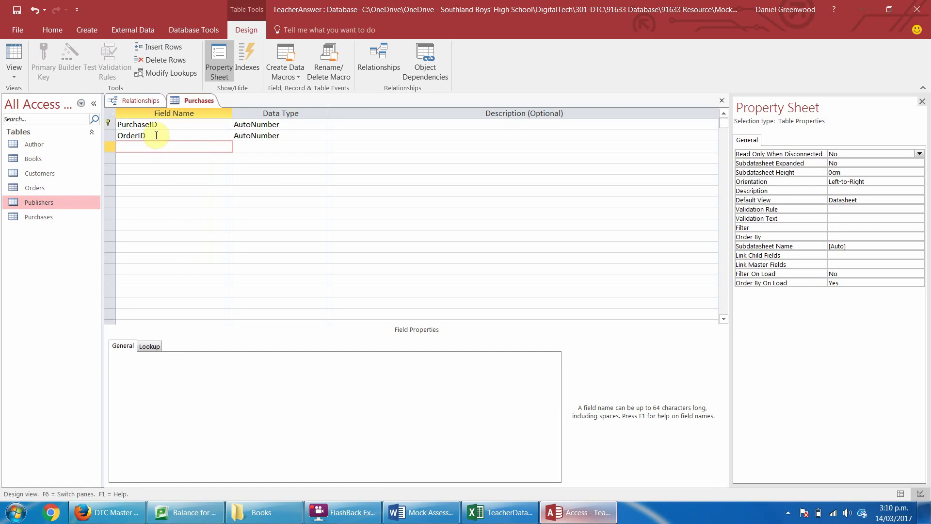
Add a BookID field, leaving it as Short Text.
click(140, 147)
text(BookID)
key(Tab)
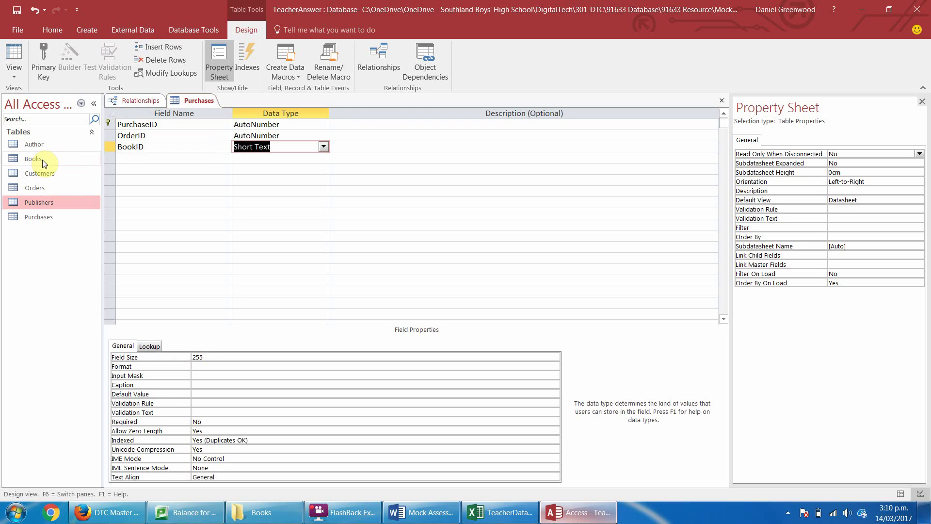
click(124, 158)
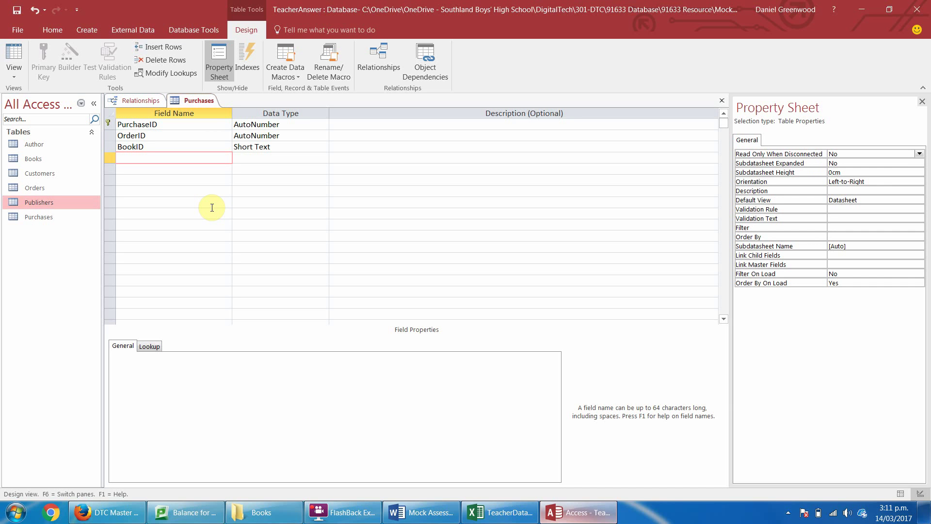
Add a Quantity field with the Number data type.
text(Quantity)
key(Tab)
text(n)
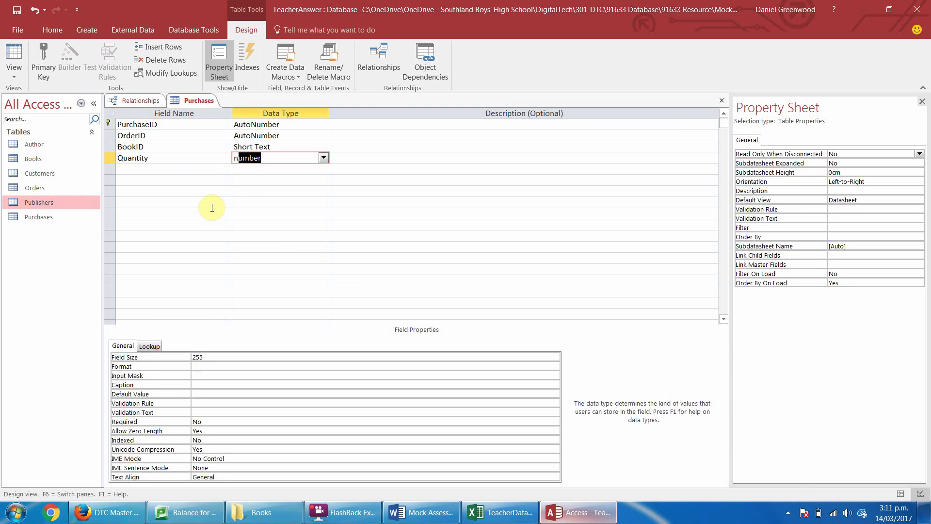
key(Down)
key(Left)
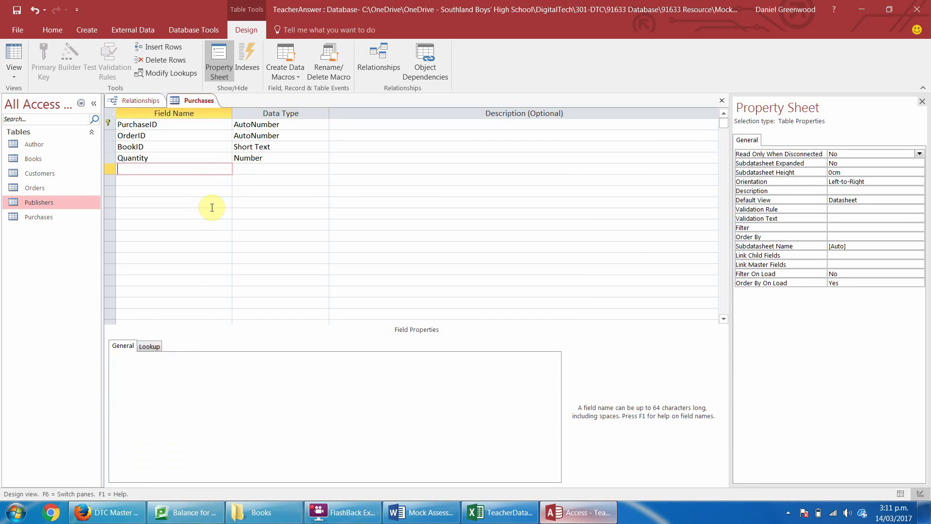
Add a Price field and set its data type to Currency.
text(Price)
key(Tab)
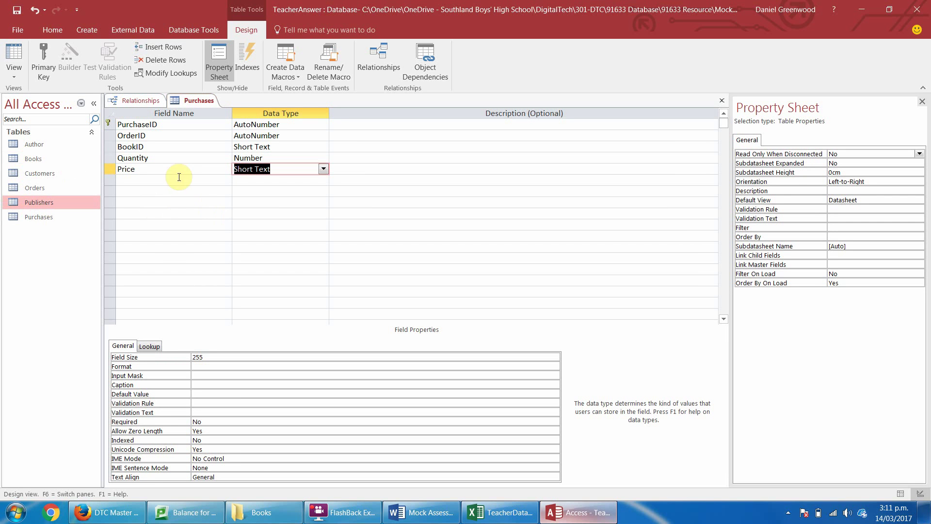
click(322, 169)
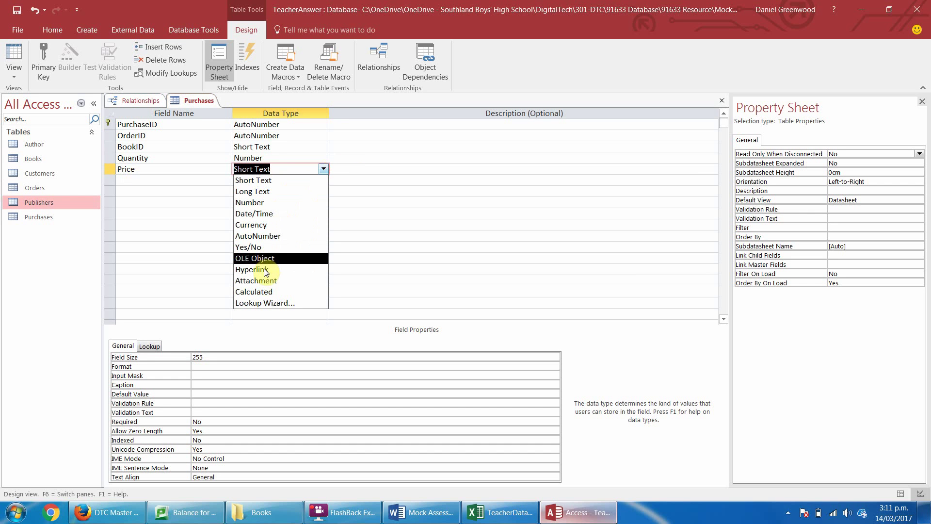
click(259, 291)
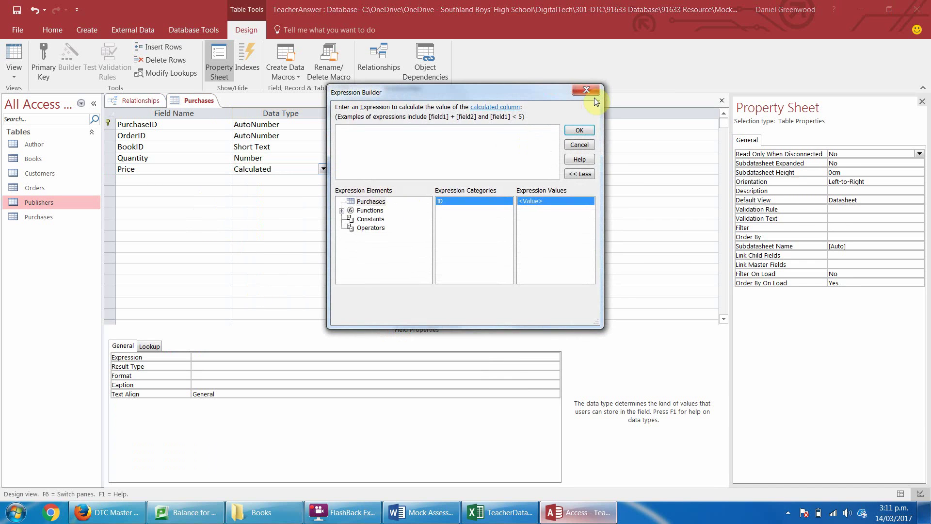
click(579, 144)
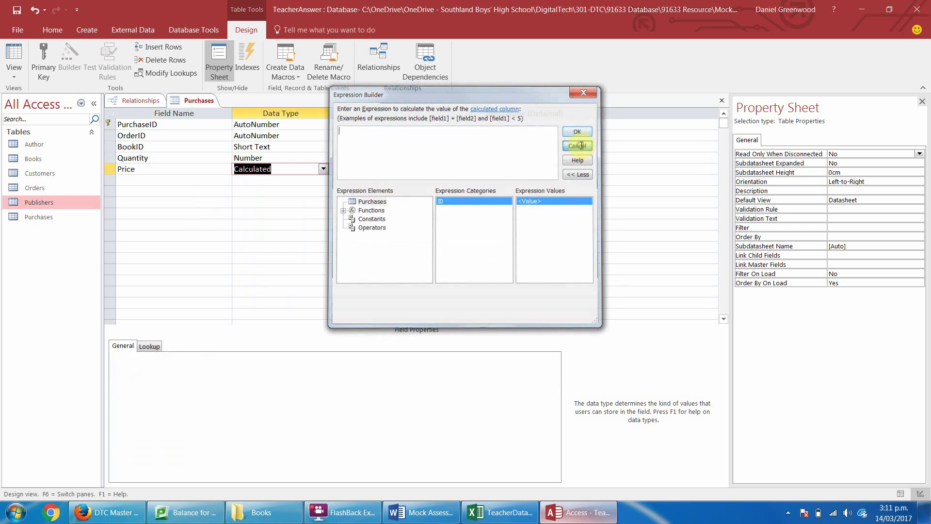
click(323, 169)
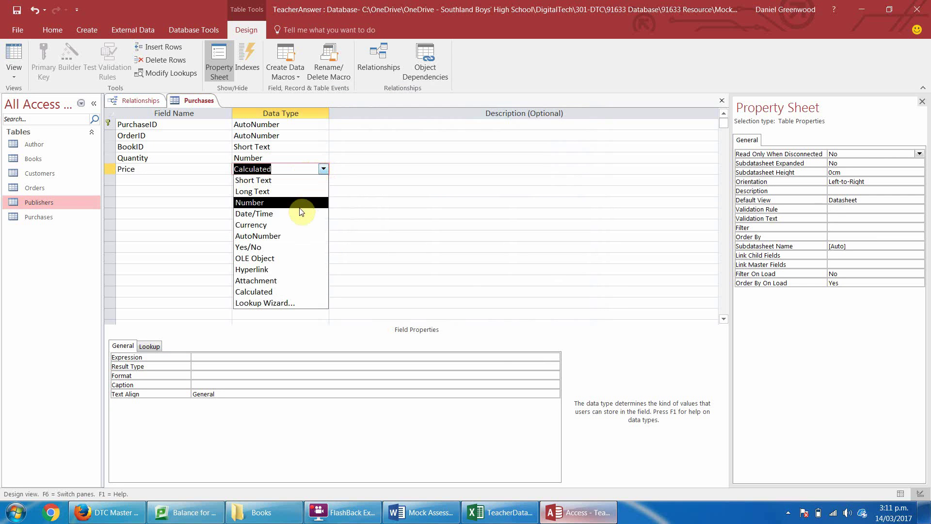
click(291, 224)
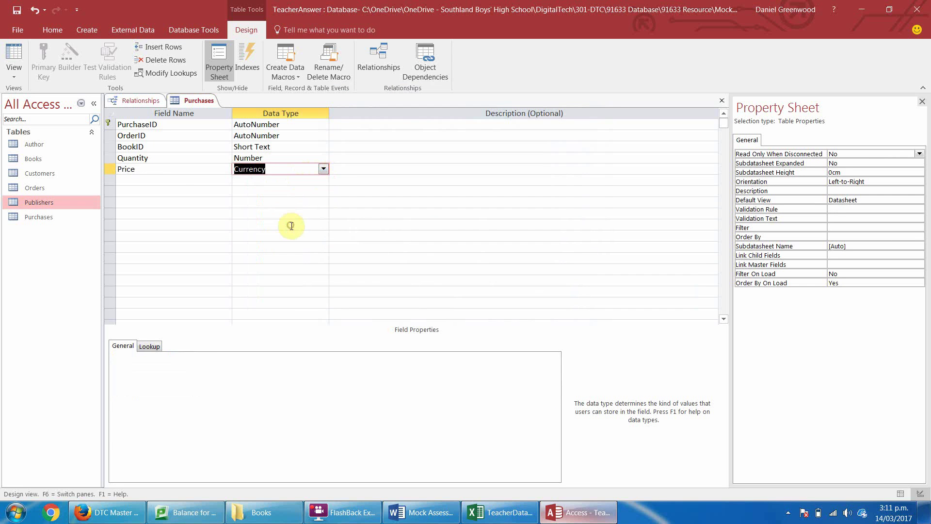
Add a SubTotal field of Calculated type, closing the Expression Builder with no expression.
click(150, 180)
text(SubToal)
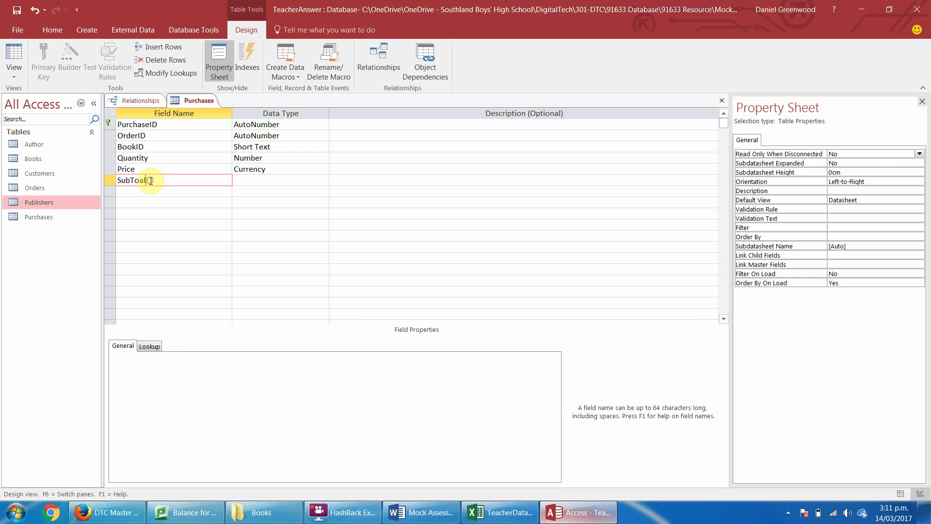
key(BackSpace)
key(BackSpace)
text(tal)
key(Tab)
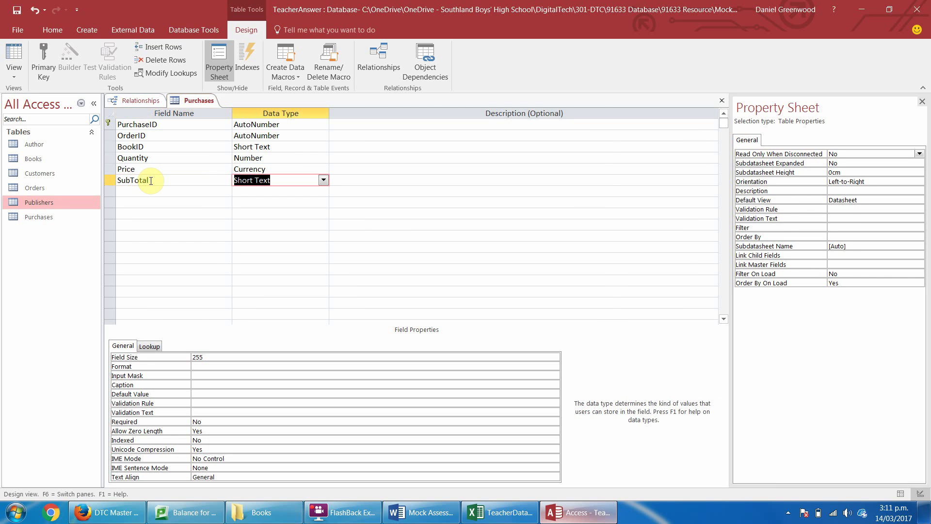
text(calculated)
key(Return)
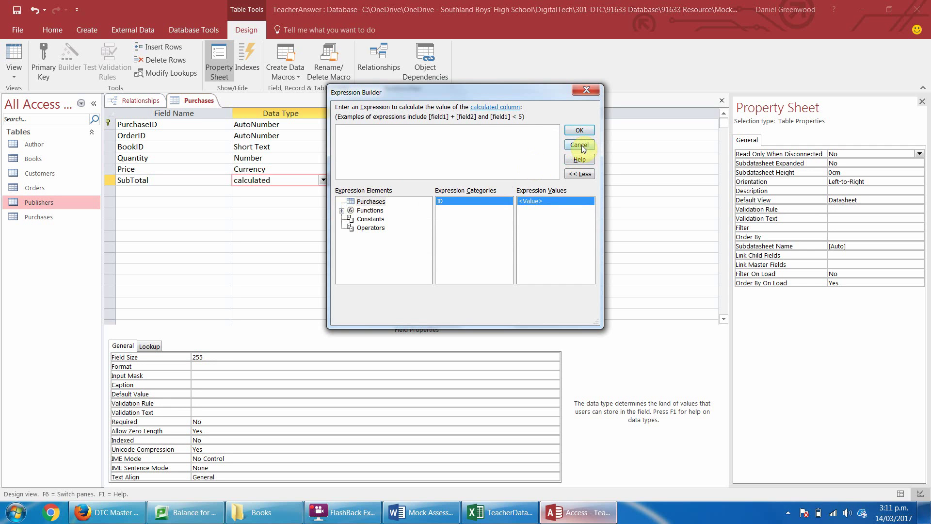
click(358, 202)
click(589, 91)
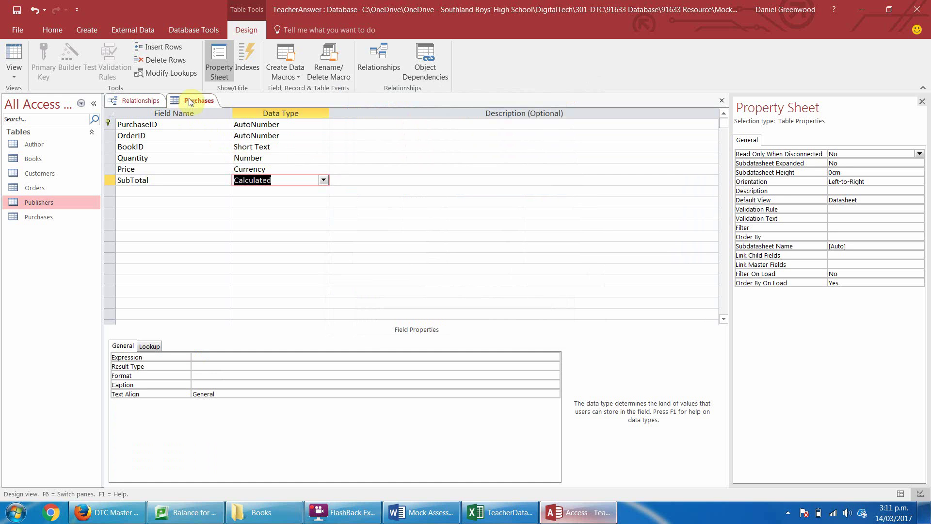
Attempt to save Purchases, dismiss the one-AutoNumber warning, and delete the SubTotal row.
right_click(189, 100)
click(205, 108)
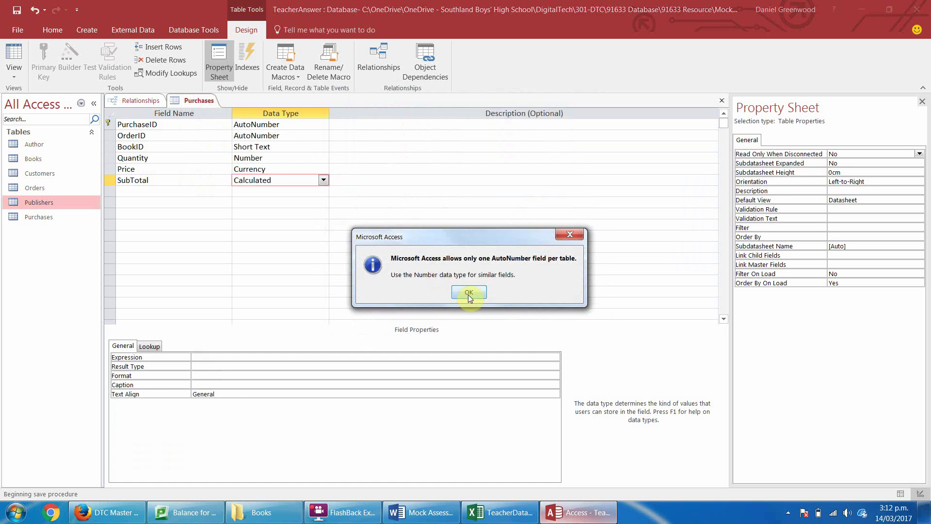
click(469, 293)
click(109, 181)
right_click(107, 181)
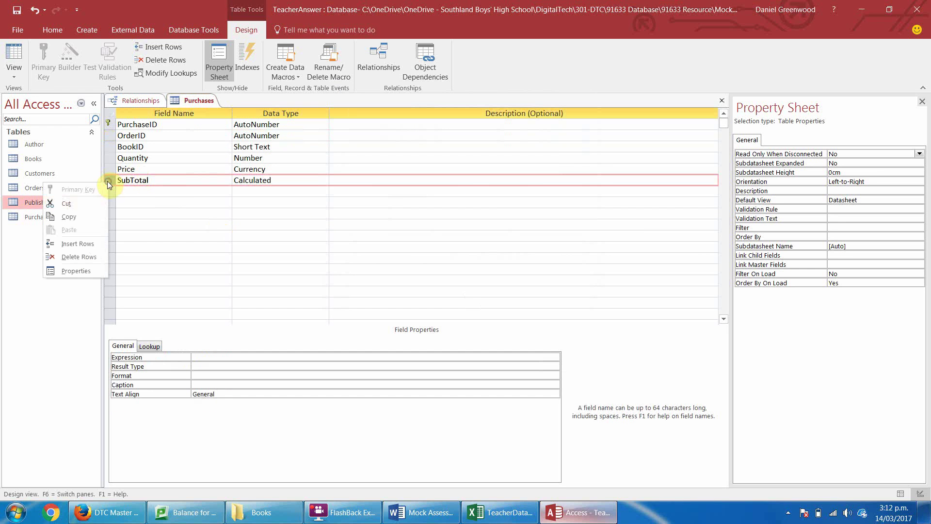
click(81, 256)
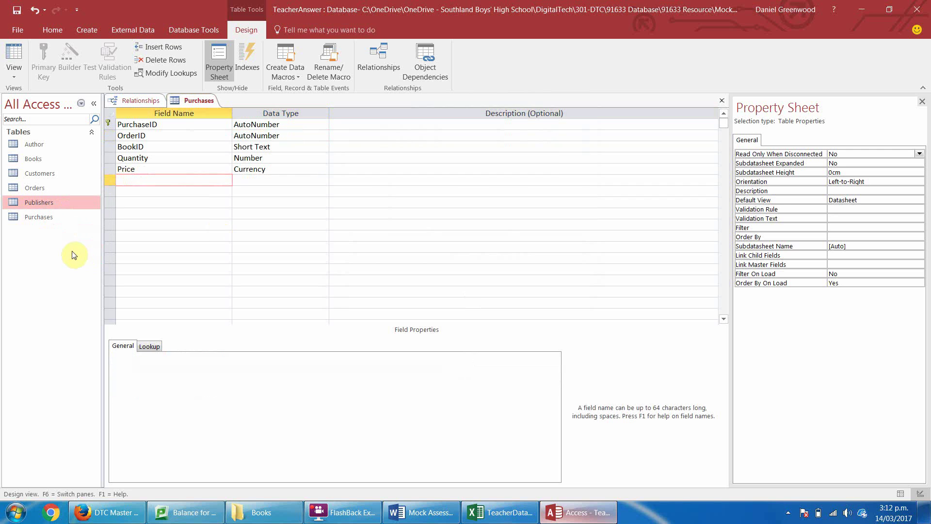
Re-add Subtotal as a Calculated field and retry closing, hitting the AutoNumber warning again.
text(Subtotal)
key(Tab)
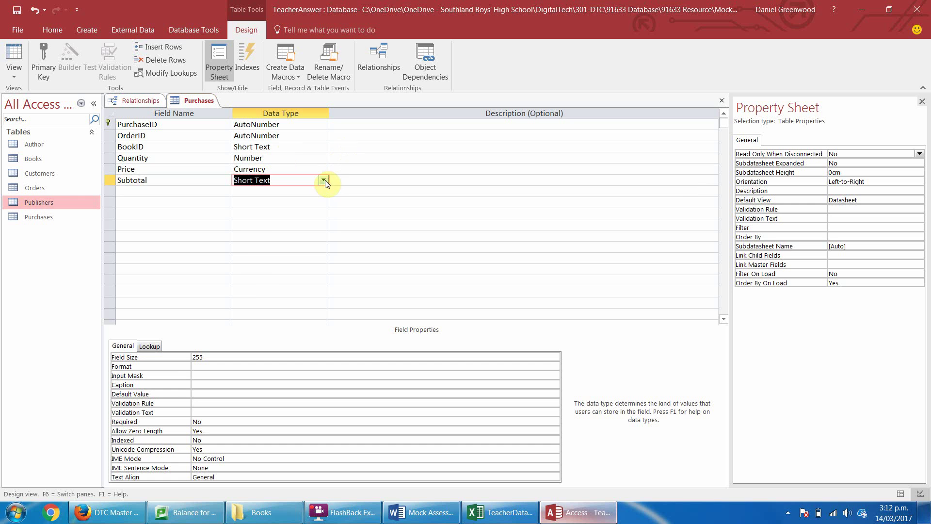
click(323, 180)
click(291, 301)
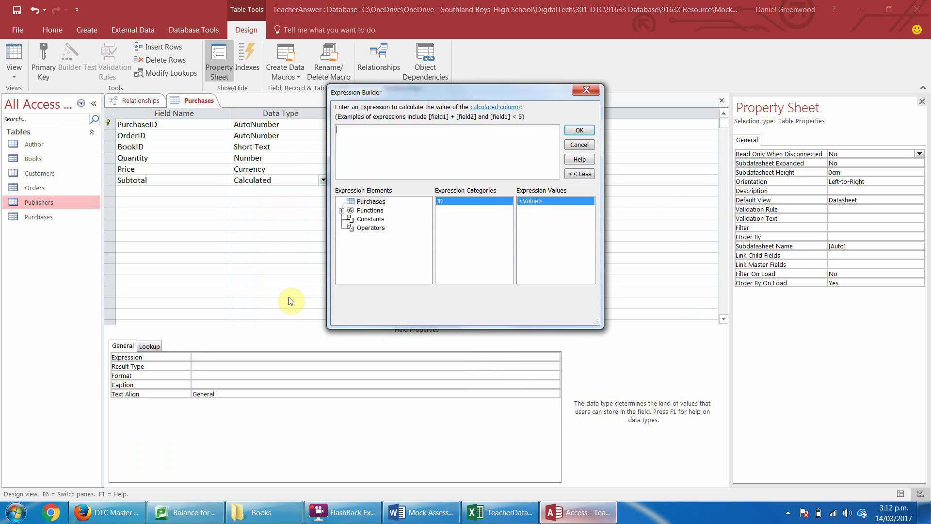
click(579, 145)
right_click(187, 101)
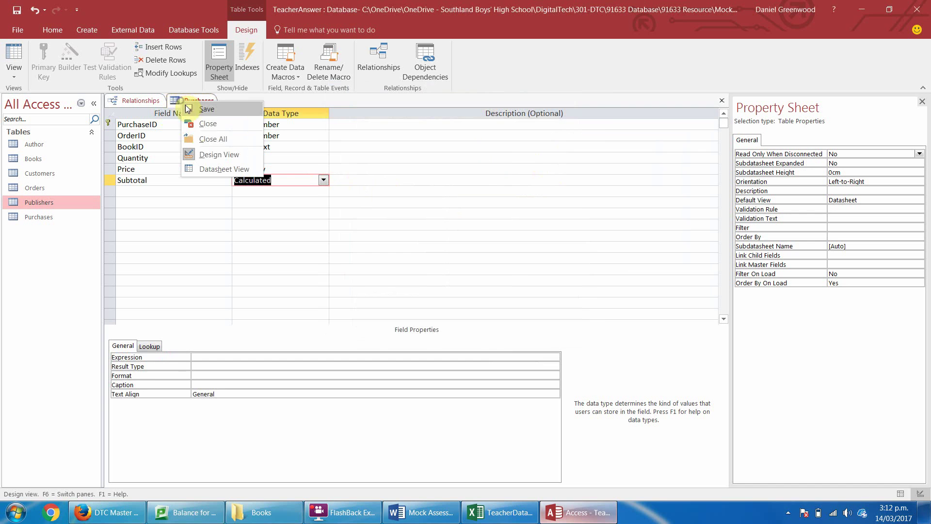
click(197, 128)
key(Return)
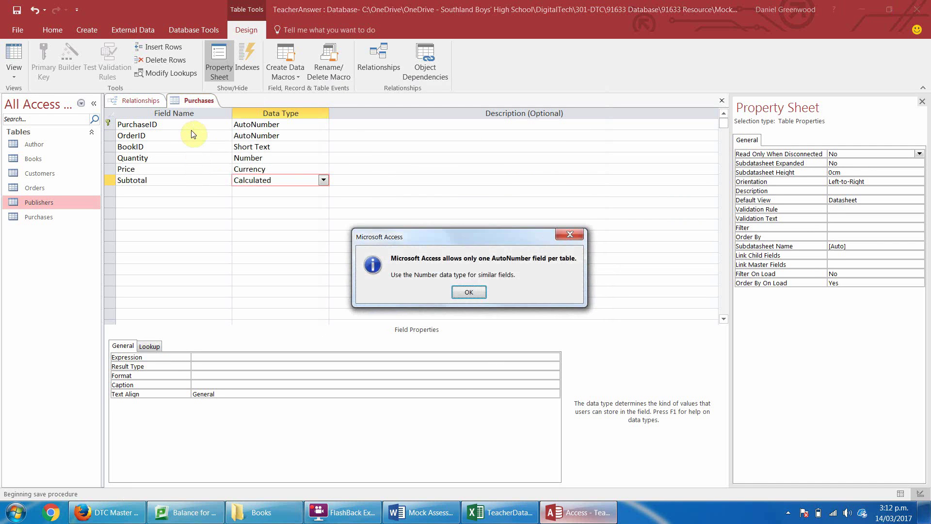
key(Return)
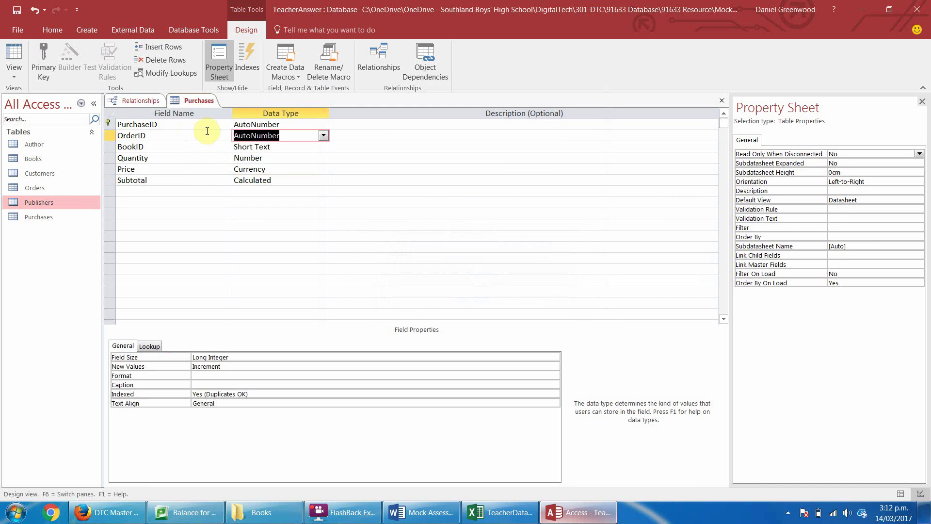
Delete the Subtotal row again and retry closing, acknowledging the AutoNumber warning.
click(110, 181)
right_click(110, 182)
click(88, 258)
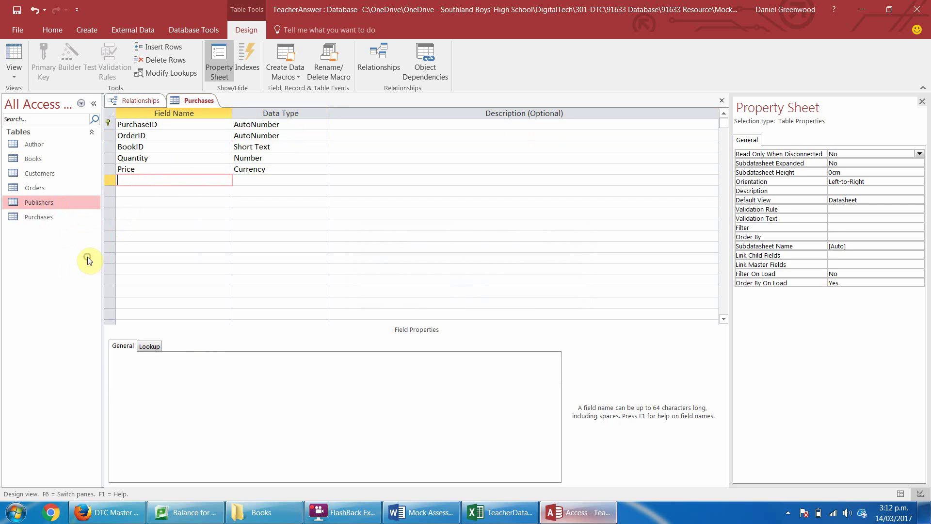
right_click(192, 100)
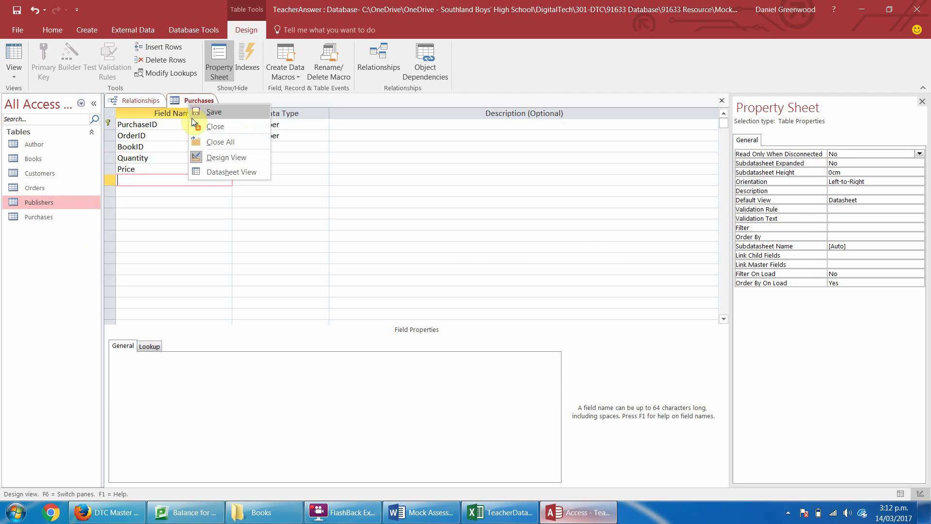
click(193, 124)
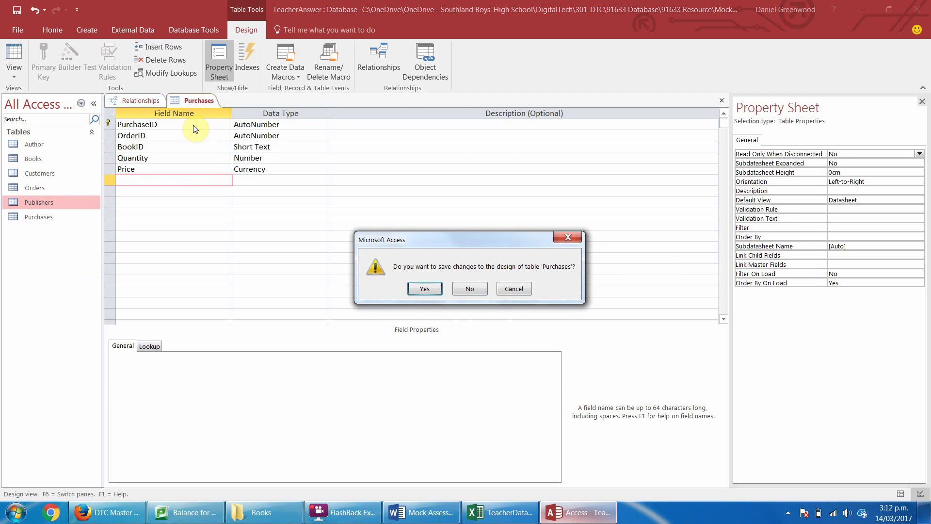
key(Return)
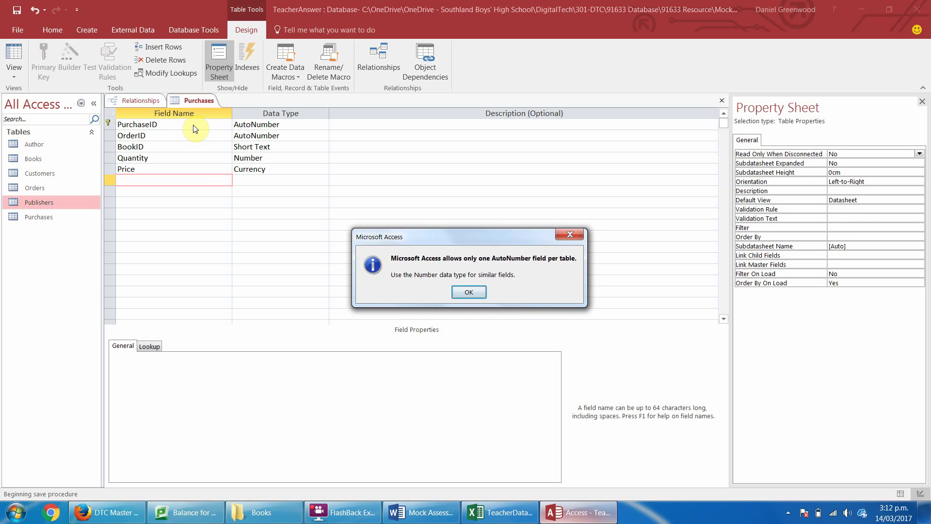
click(469, 292)
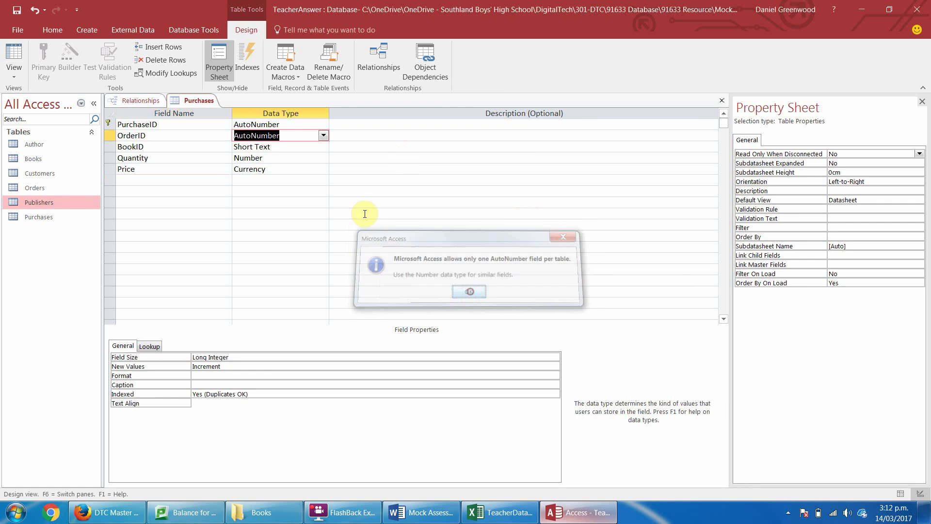
Change OrderID's data type to Number, then save and close the Purchases design.
click(323, 135)
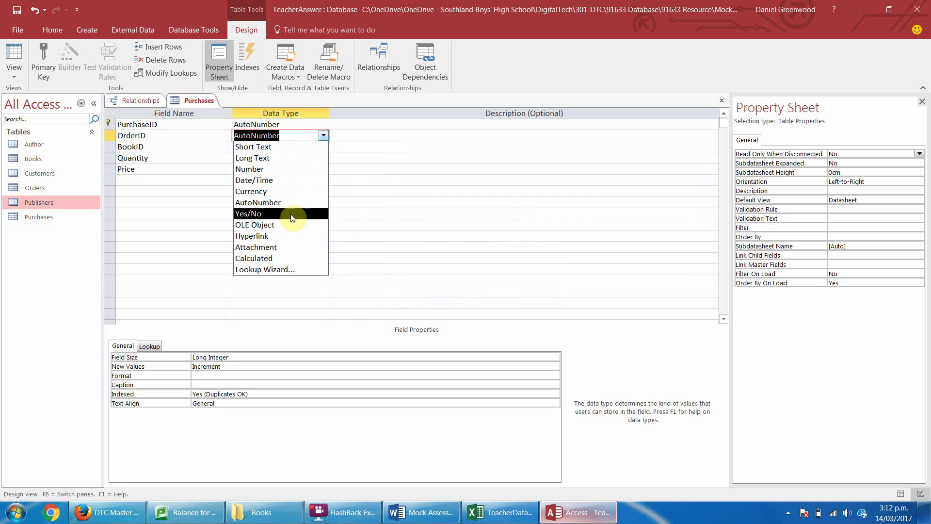
click(299, 170)
click(223, 214)
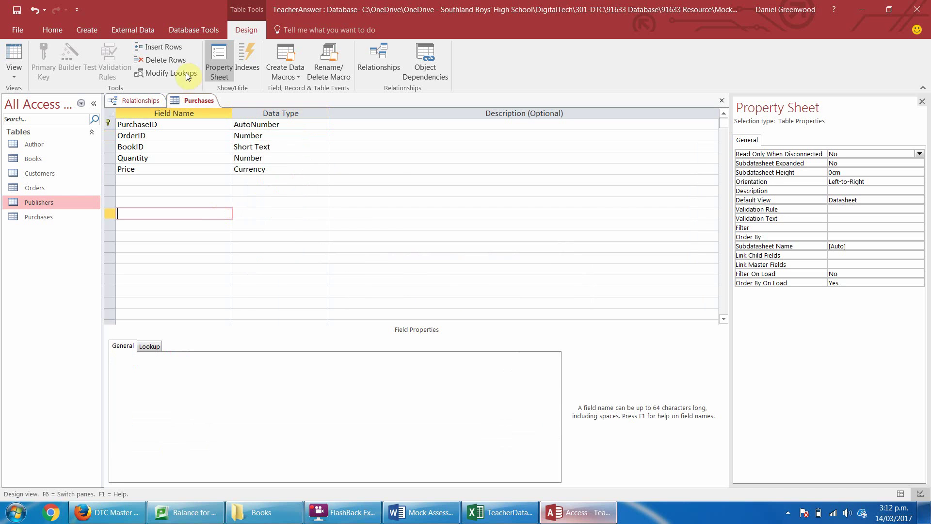
right_click(193, 100)
click(209, 116)
key(Return)
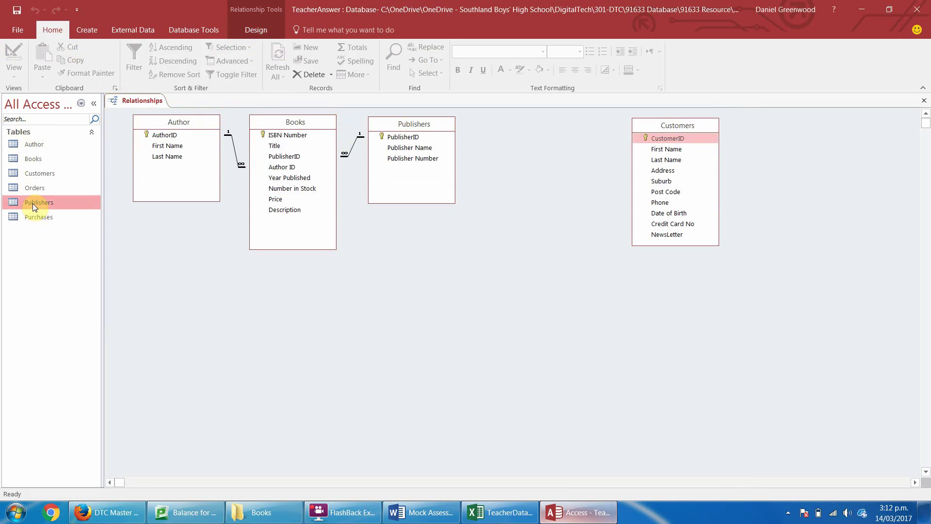
Reopen Purchases in Design View and add a SubTotal field of Calculated type.
double_click(34, 217)
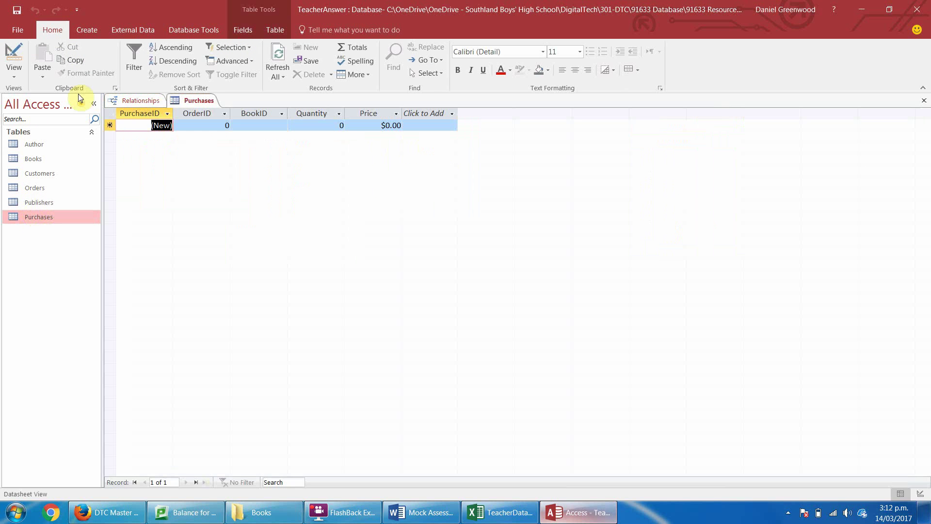
click(12, 57)
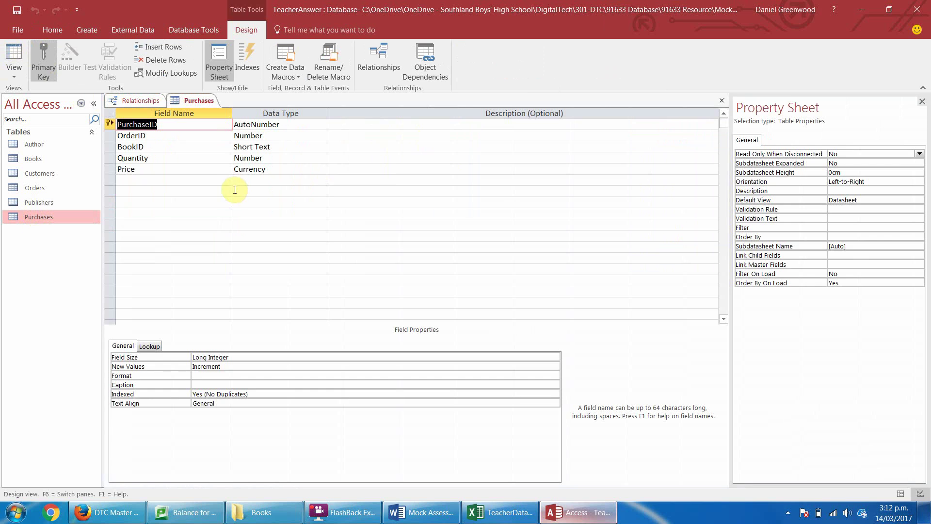
click(205, 180)
text(Sub)
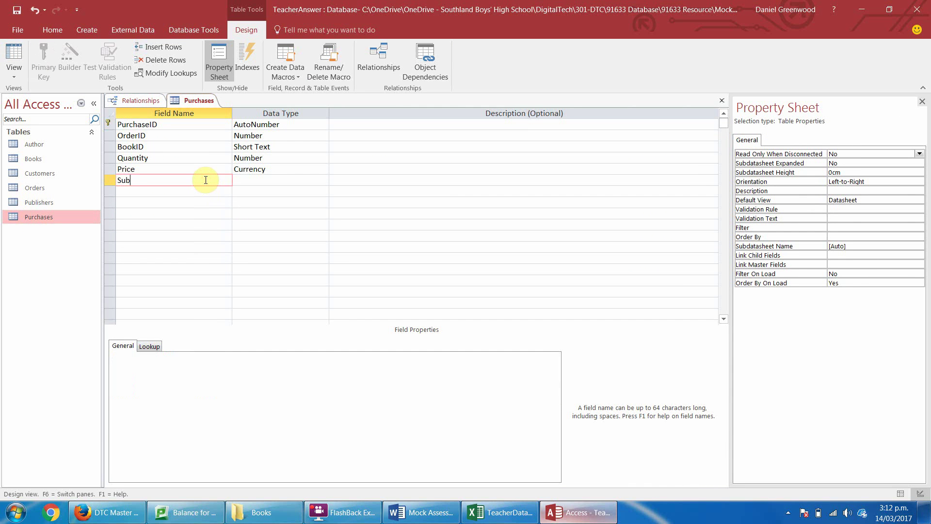
text(Total)
key(Tab)
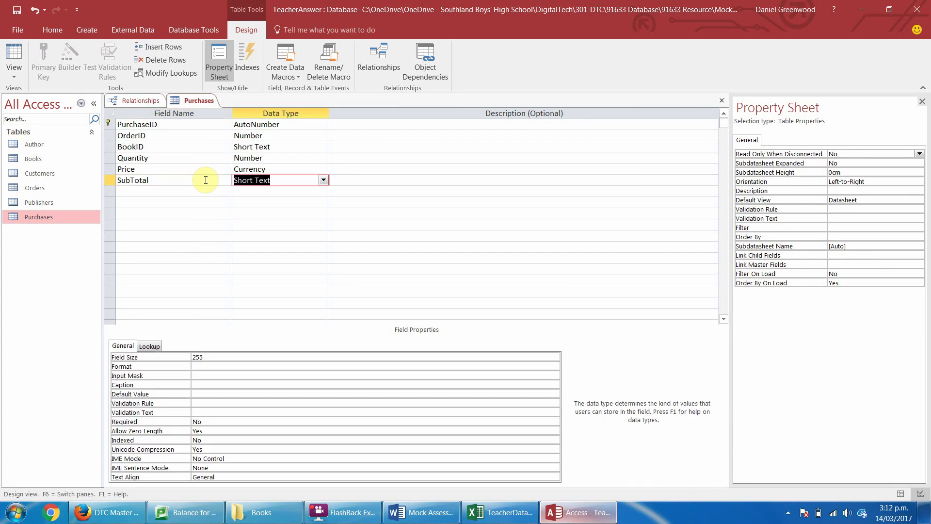
text(calculated)
key(Return)
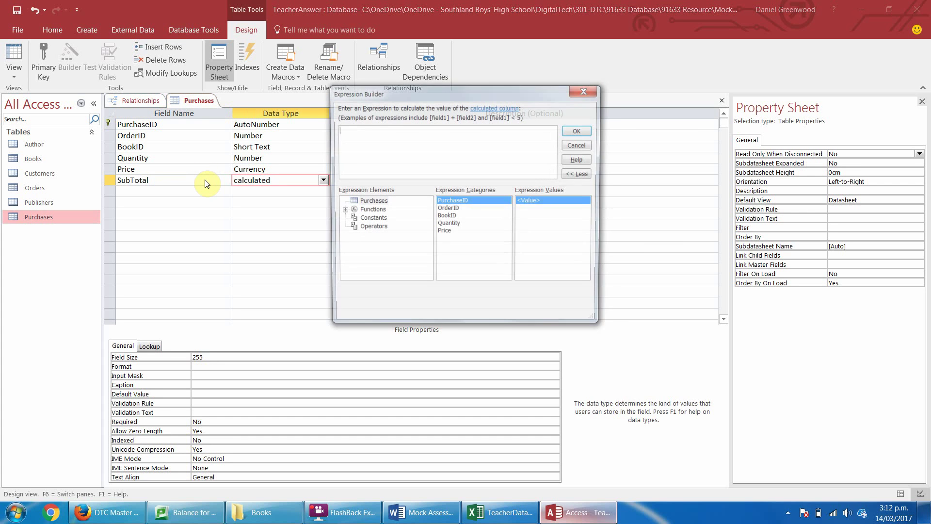
Build the SubTotal expression [Quantity]*[Price] and confirm it.
double_click(450, 225)
text(*)
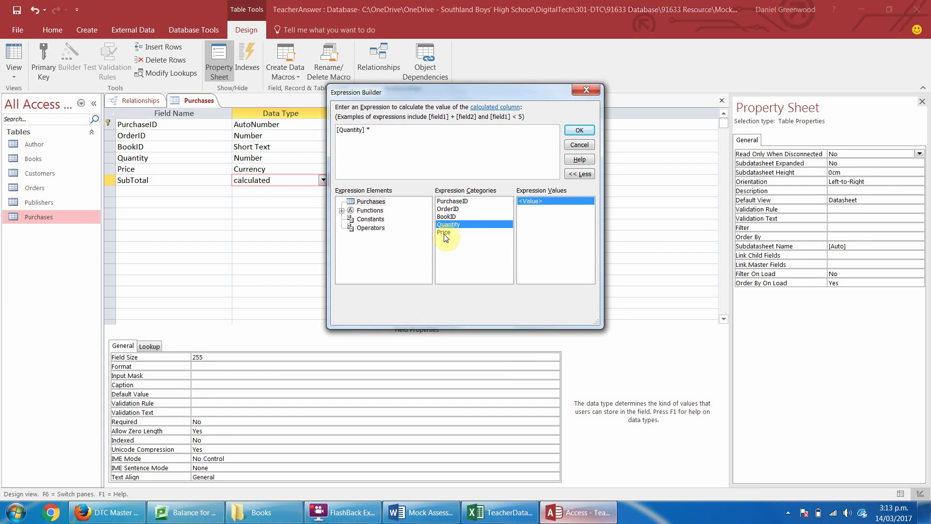
double_click(443, 233)
click(579, 130)
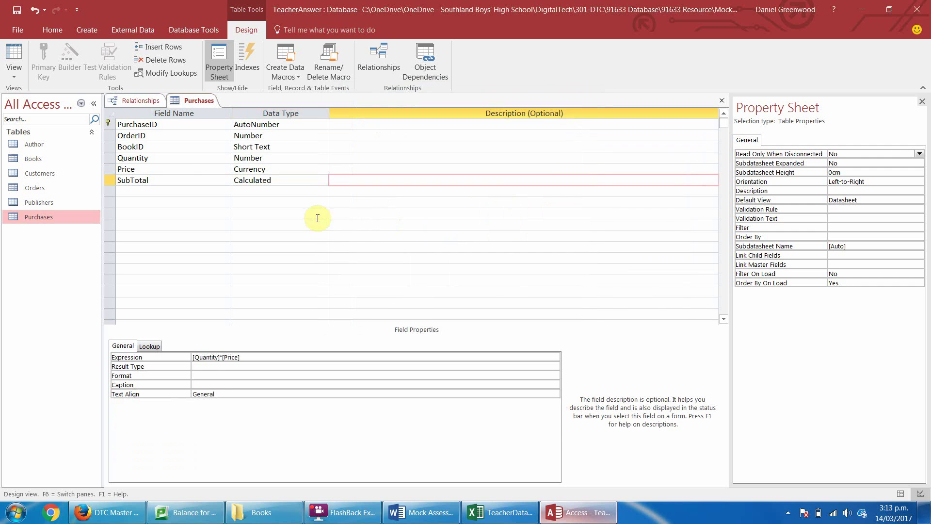
click(168, 173)
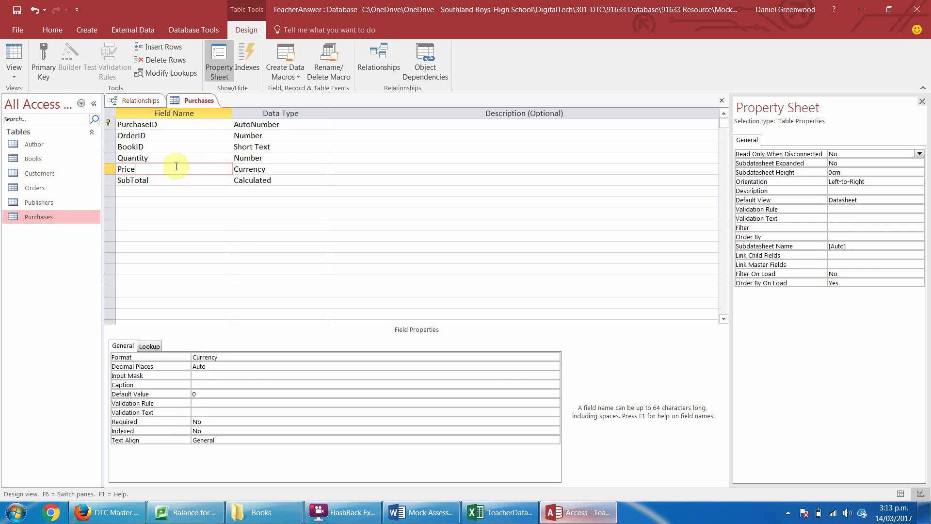
Give Quantity default 1, rule >0, text 'Must order 1 book or more', then close the design.
click(274, 156)
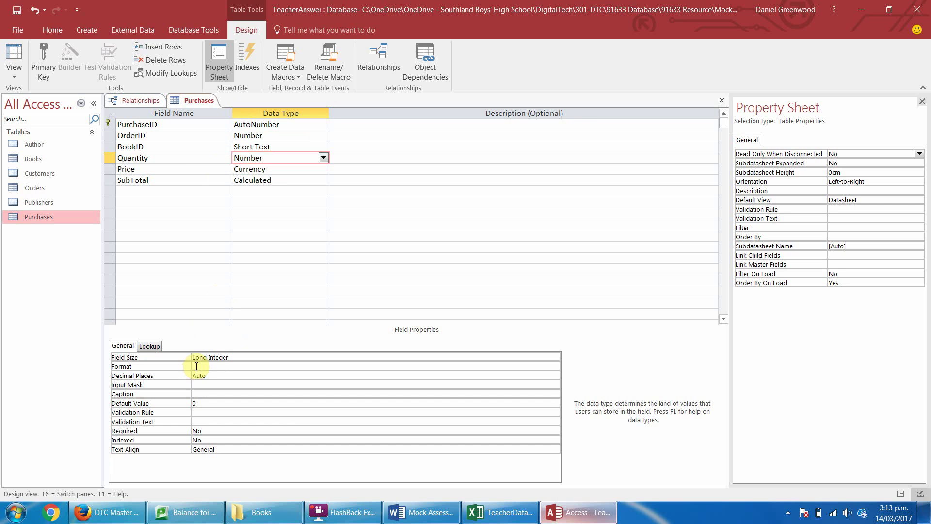
click(204, 385)
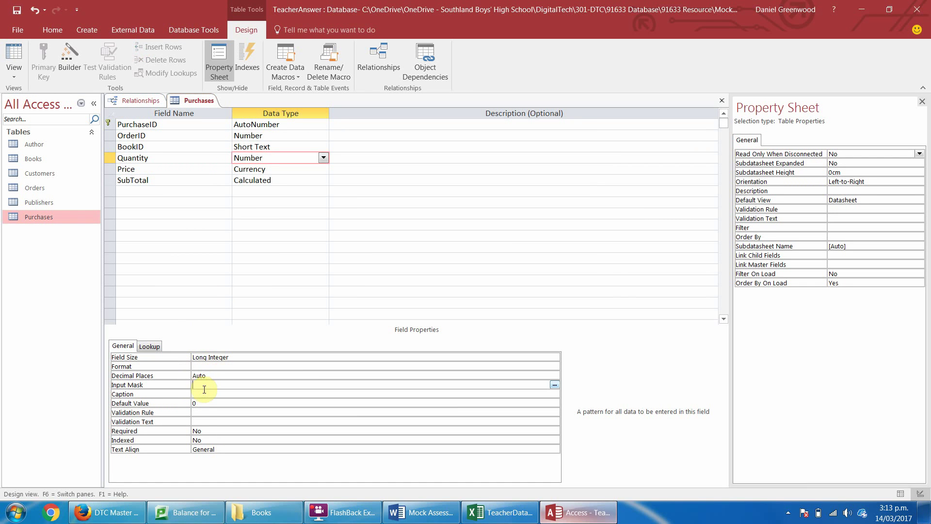
click(201, 401)
drag(200, 400, 186, 407)
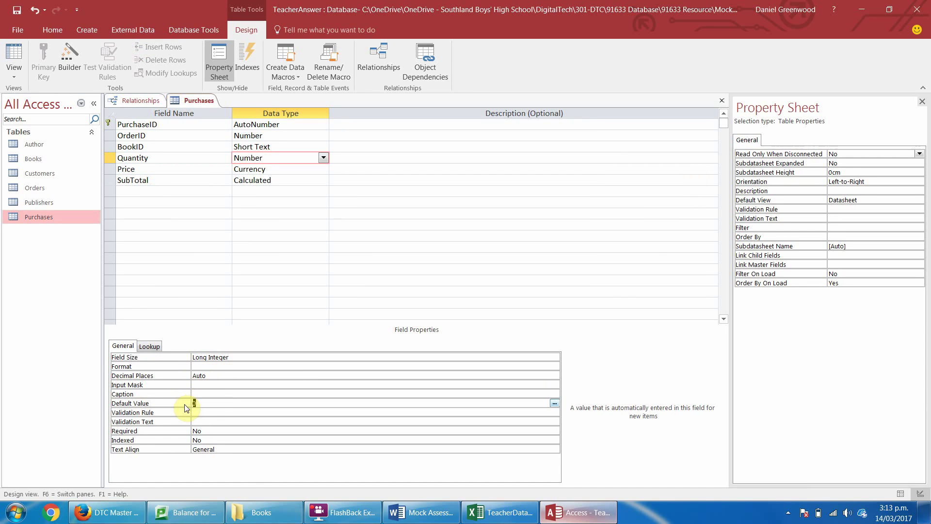
text(1)
click(197, 411)
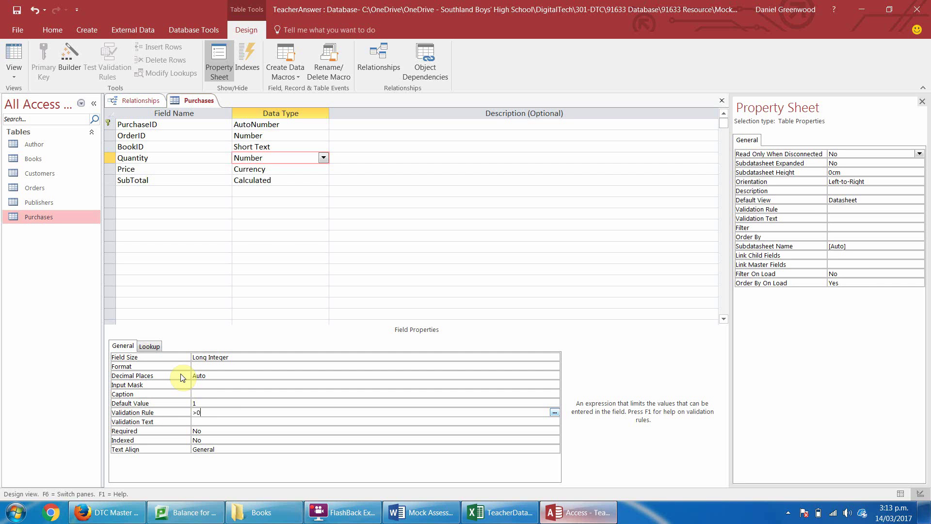
click(199, 420)
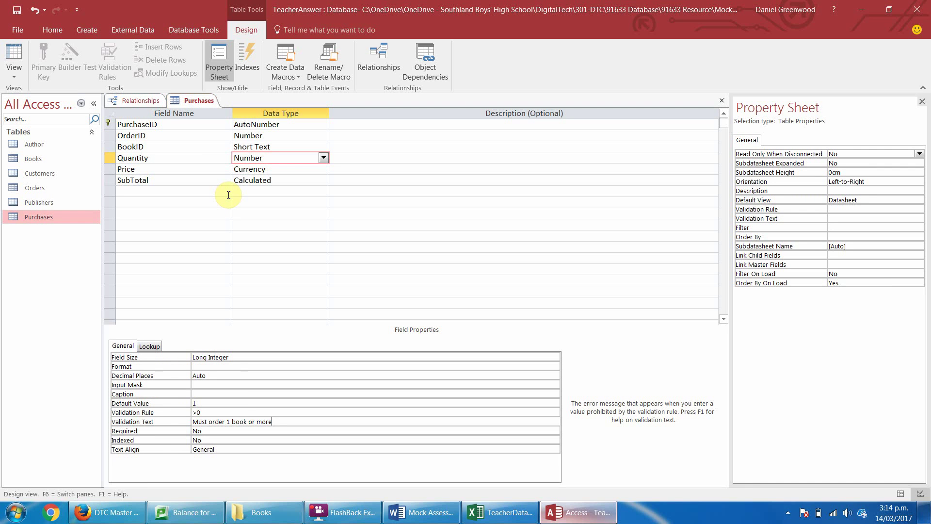
right_click(201, 101)
click(227, 130)
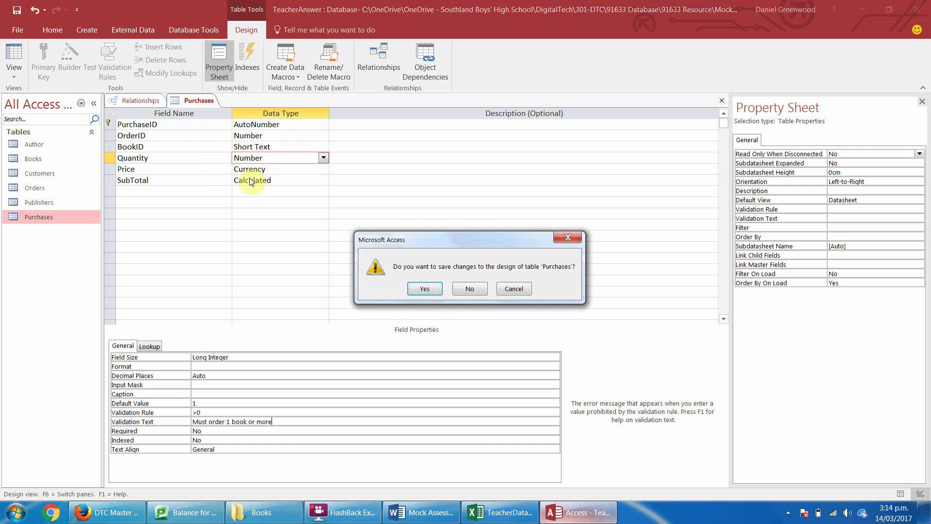
Save Purchases and add the Orders and Purchases tables to the relationships diagram.
click(429, 290)
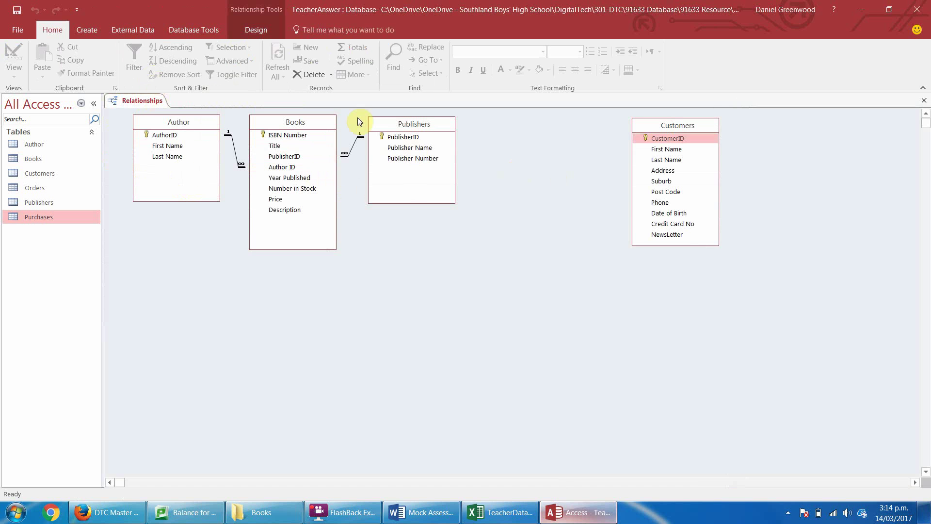
click(255, 30)
click(143, 61)
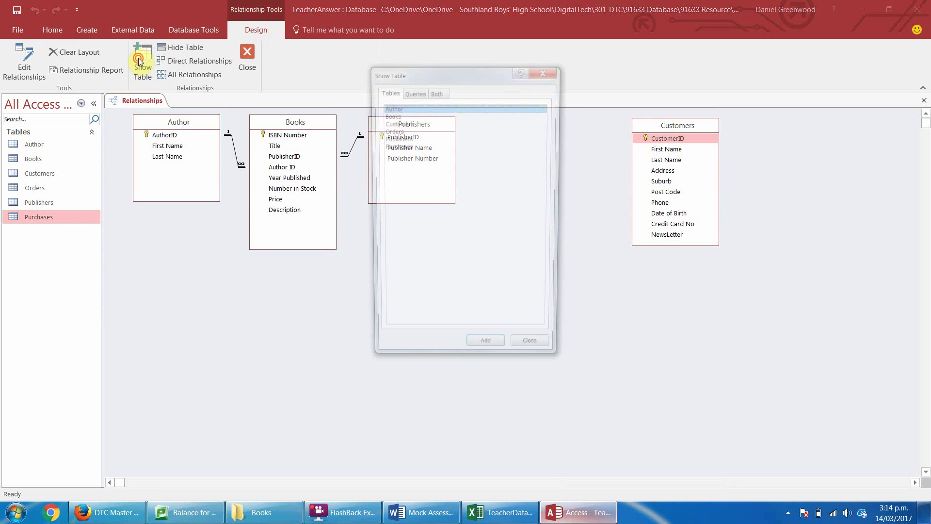
double_click(391, 130)
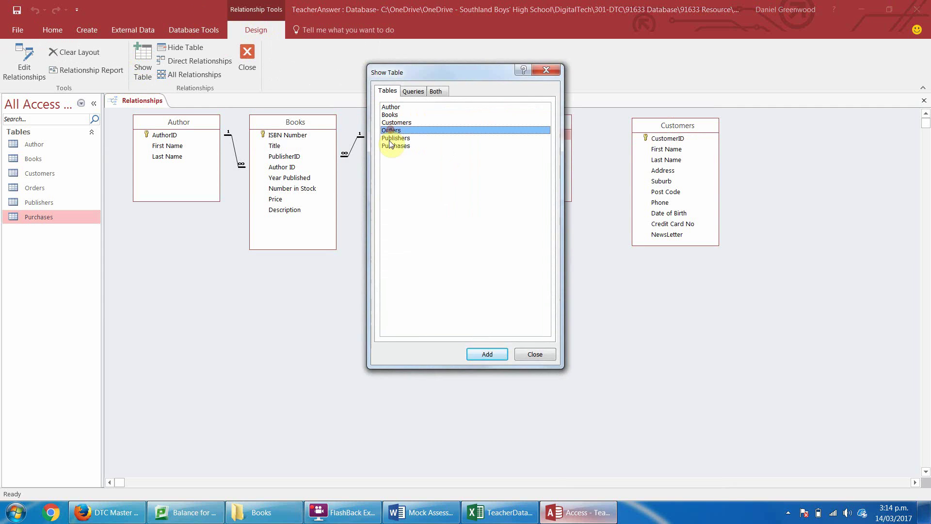
double_click(395, 145)
click(547, 70)
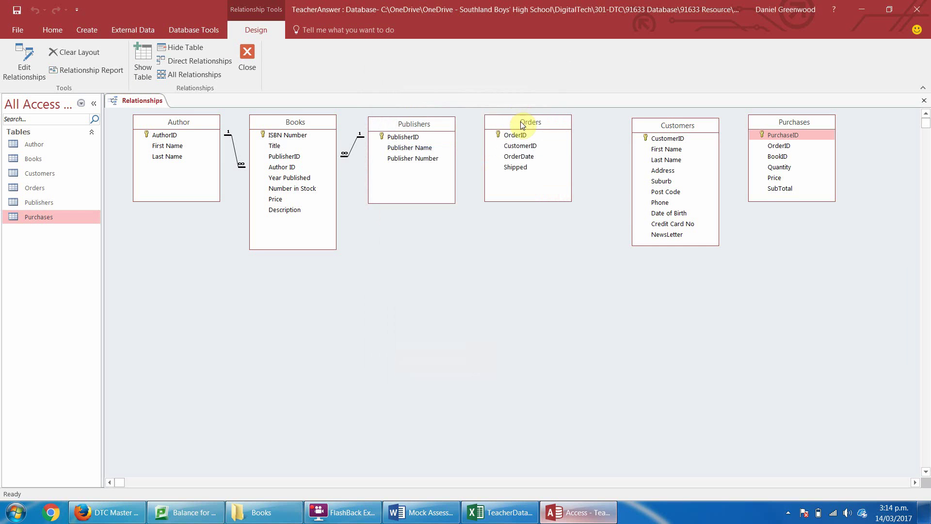
Arrange Orders and Purchases in the diagram and drag Customers' CustomerID onto Orders.
drag(518, 126, 408, 250)
drag(796, 121, 304, 332)
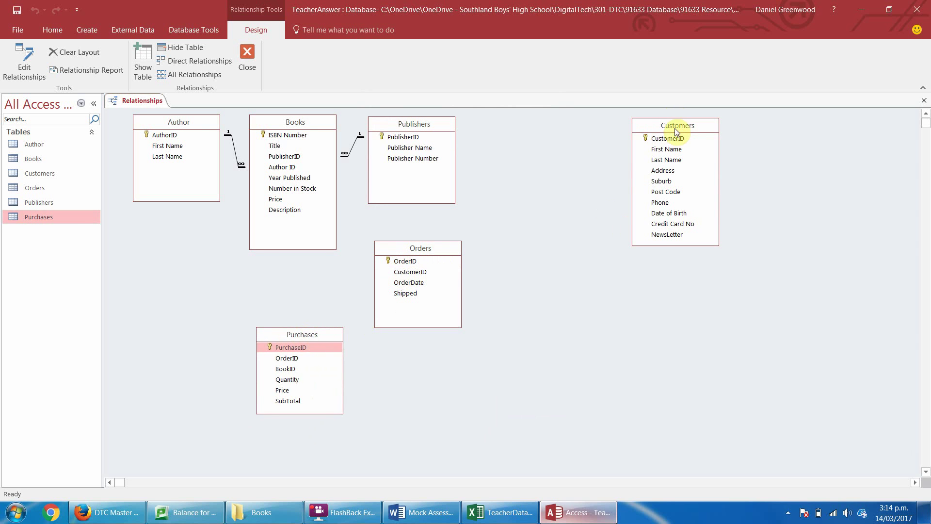
drag(668, 138, 415, 271)
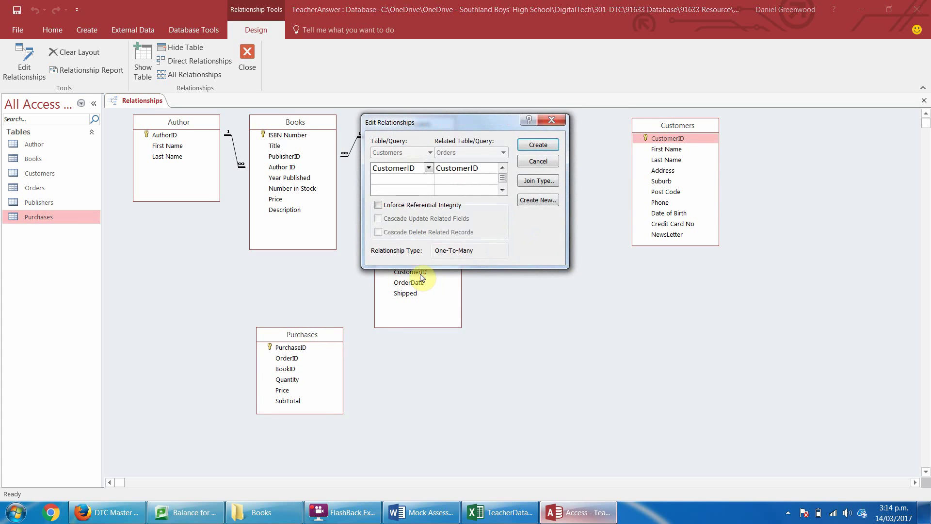
Create enforced one-to-many relationships from Customers to Orders and from Orders to Purchases on OrderID.
click(378, 205)
click(537, 144)
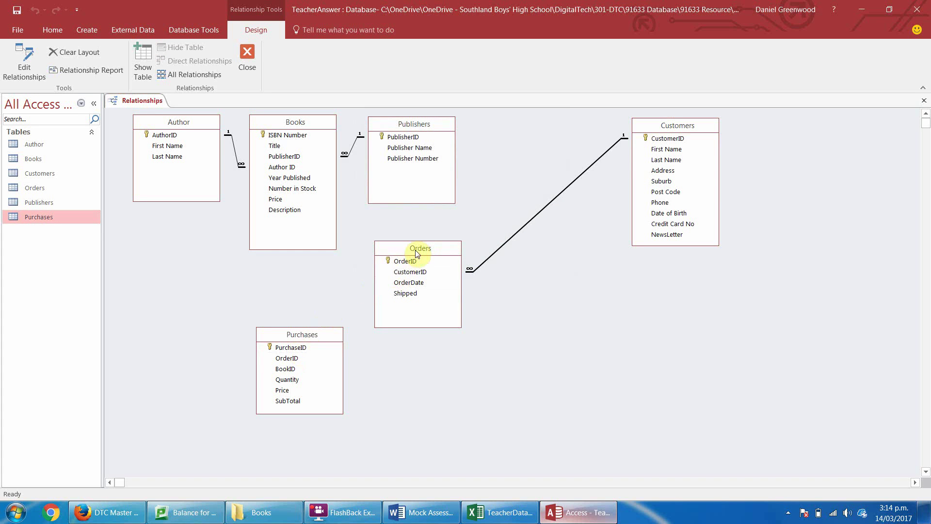
drag(406, 261, 291, 358)
click(378, 205)
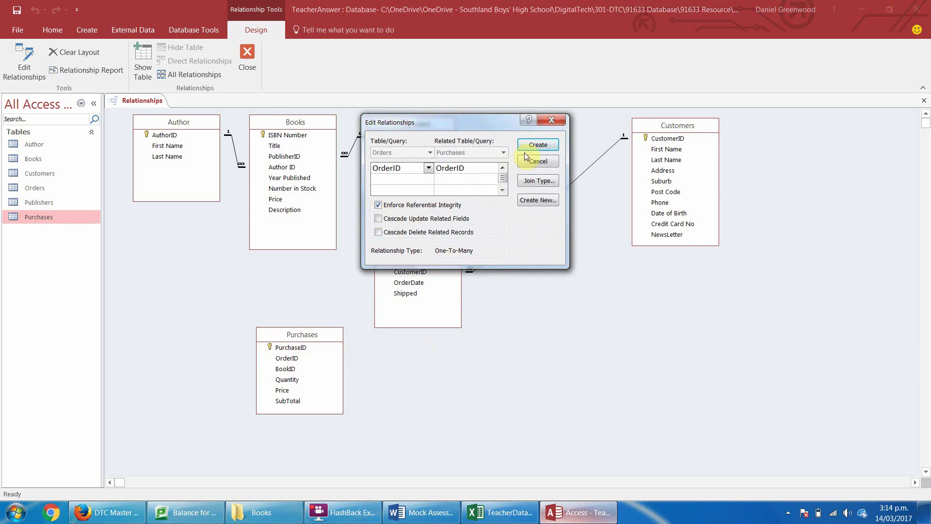
click(536, 145)
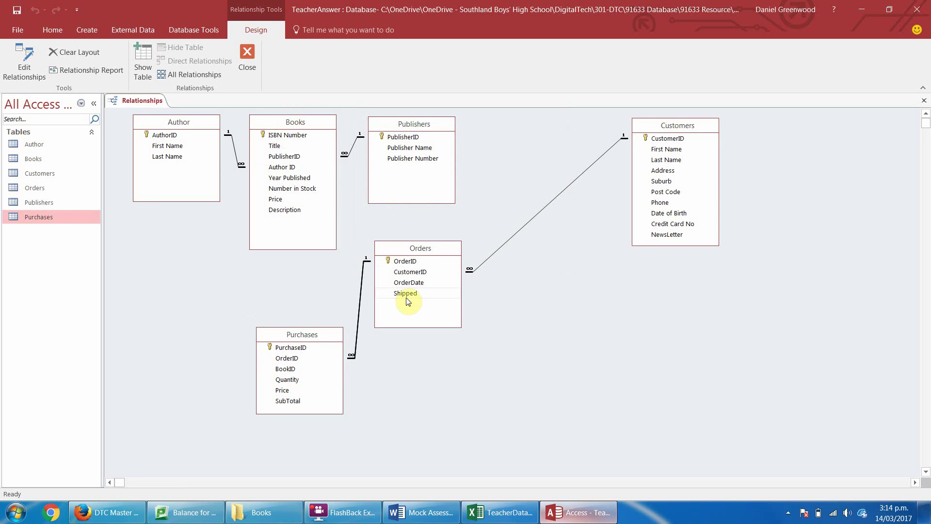
Link Books' ISBN Number to BookID in Purchases as an enforced one-to-many relationship.
drag(422, 252, 526, 253)
drag(296, 338, 390, 325)
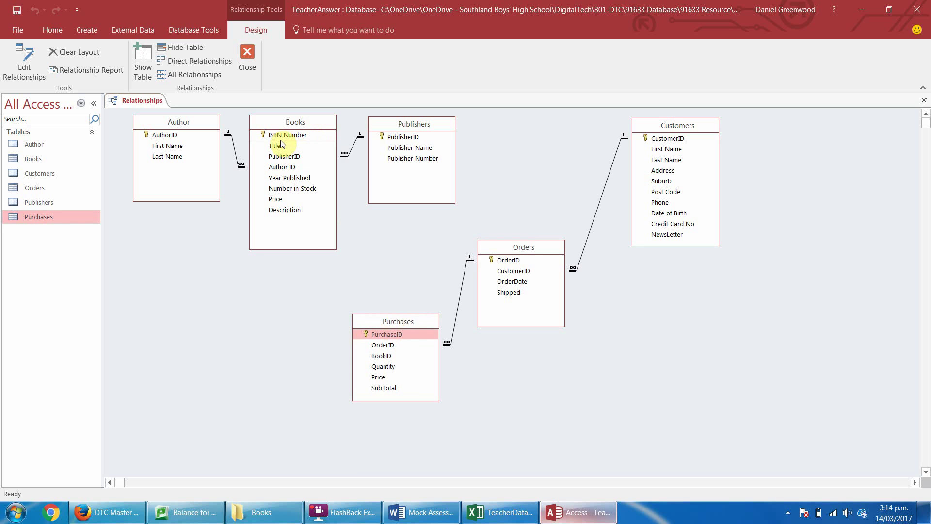
drag(274, 135, 381, 356)
click(415, 208)
click(538, 145)
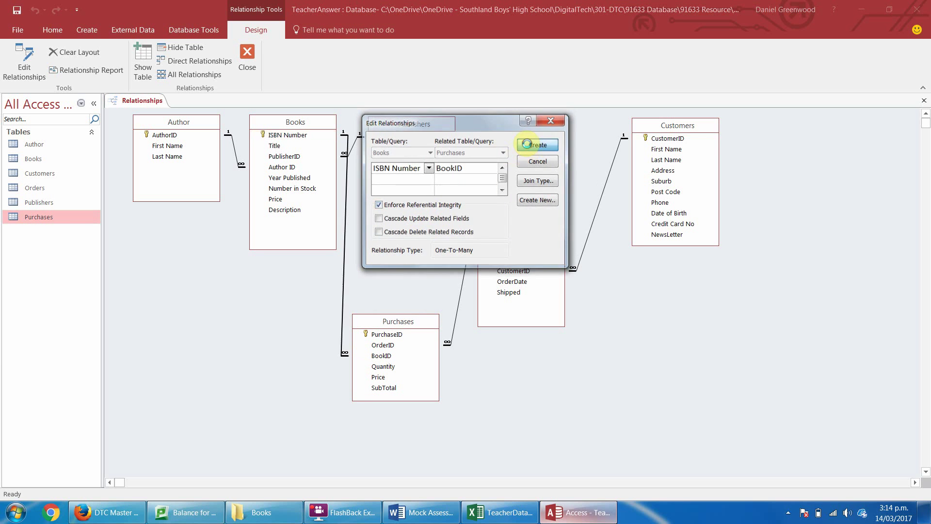
drag(294, 128, 286, 145)
click(287, 145)
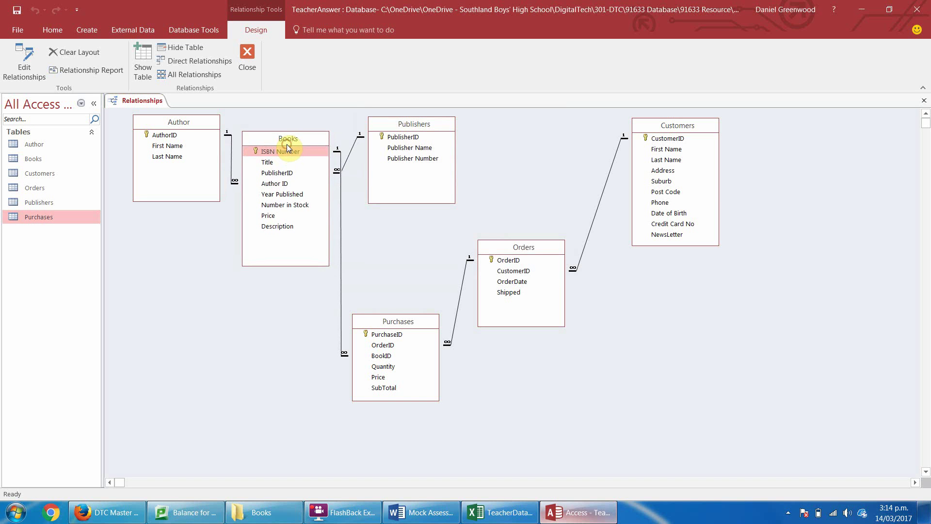
click(289, 147)
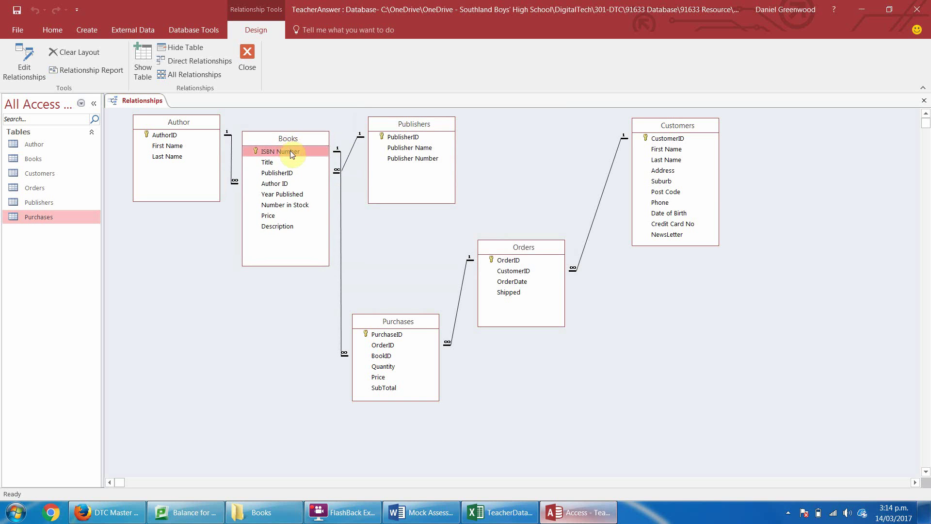
Tidy the diagram: Publishers top-left, Author directly below it, Purchases beside Orders.
drag(409, 321, 417, 240)
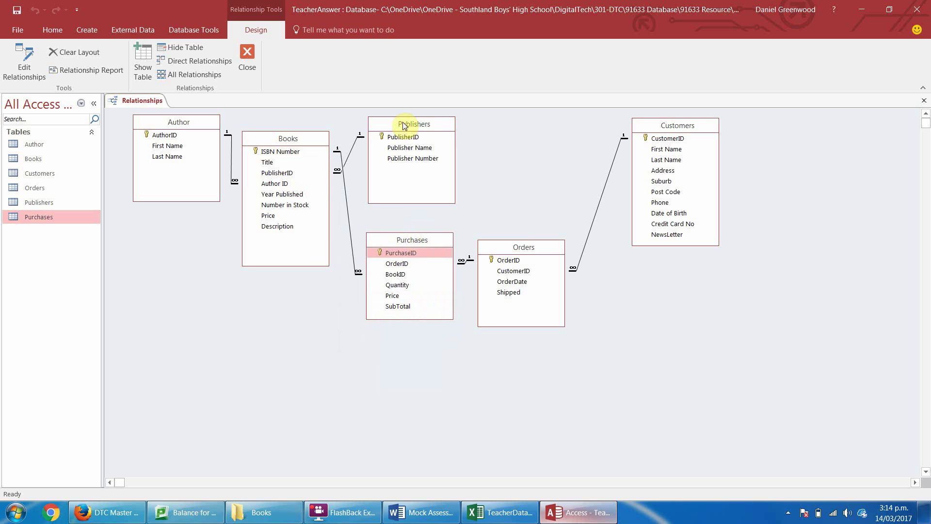
drag(409, 125, 164, 226)
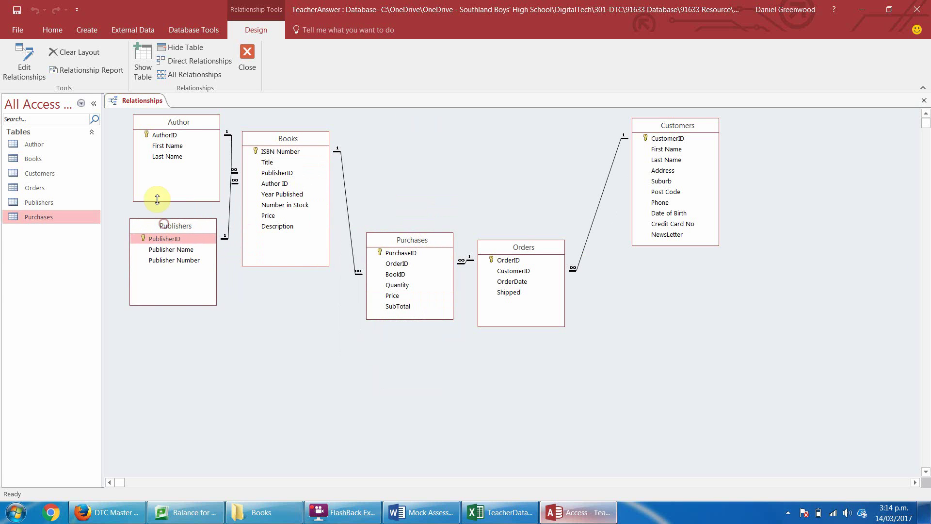
drag(152, 124, 157, 332)
drag(152, 232, 152, 138)
drag(164, 332, 151, 238)
drag(386, 240, 414, 139)
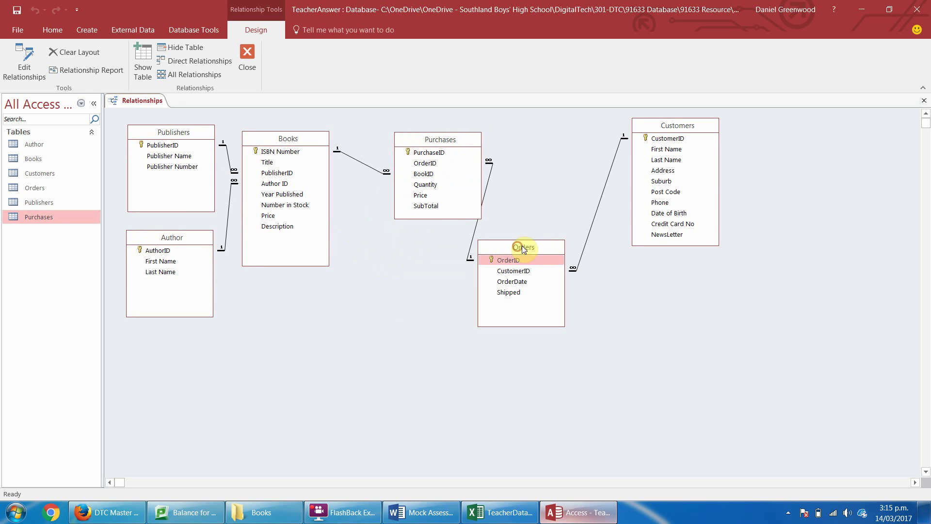
drag(522, 245, 549, 208)
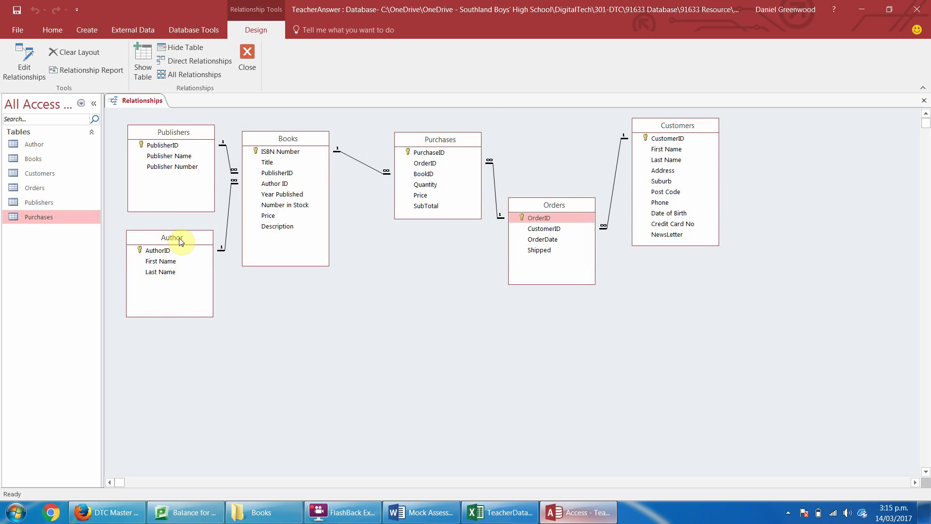
drag(179, 237, 182, 237)
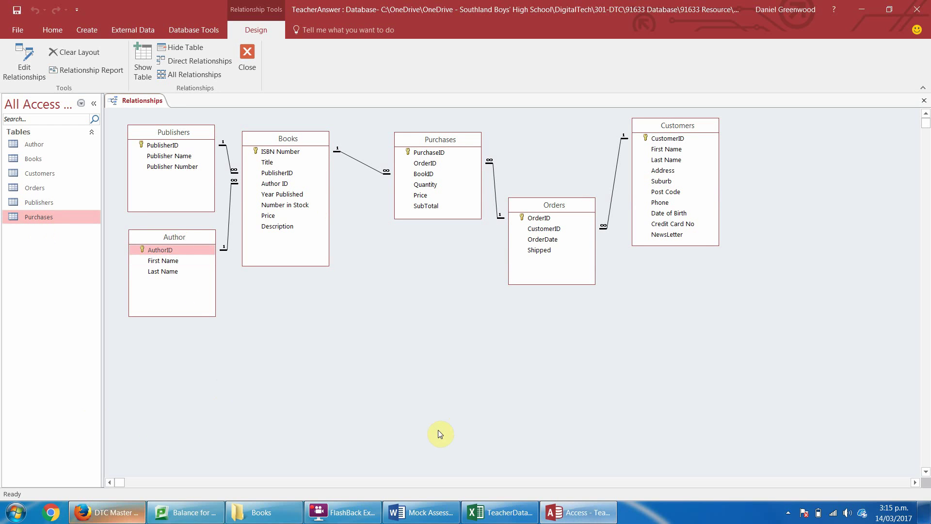